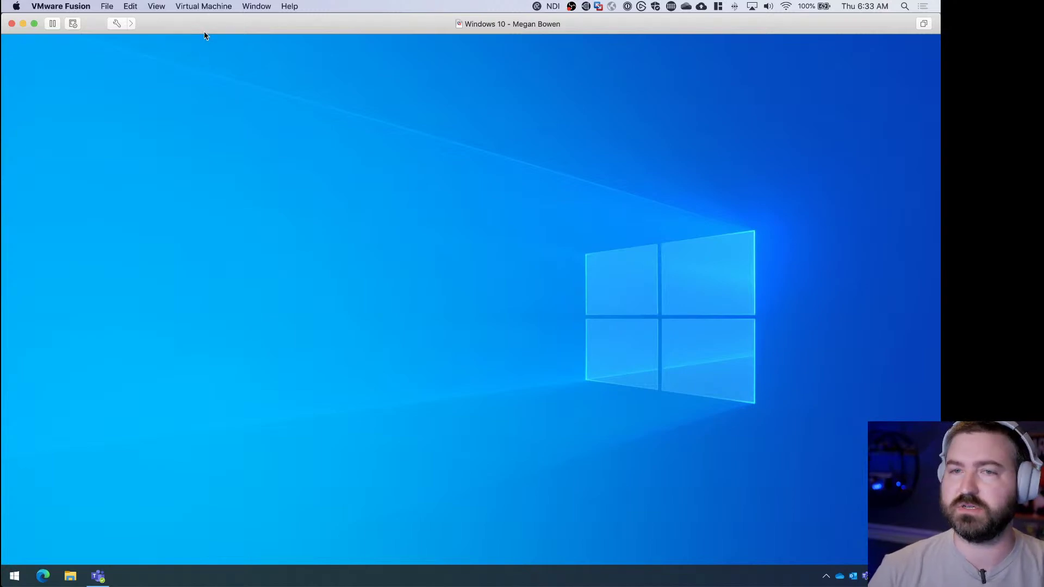
Check the signed-in admin profile in the Teams calendar session, then minimize it and bring OBS forward
key("ctrl+Left")
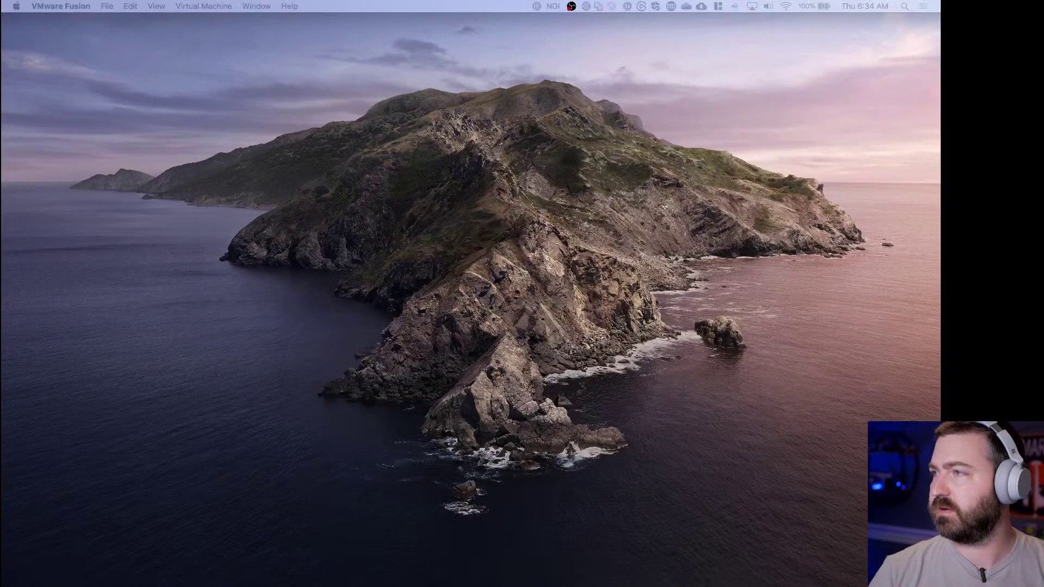
key("super+Tab")
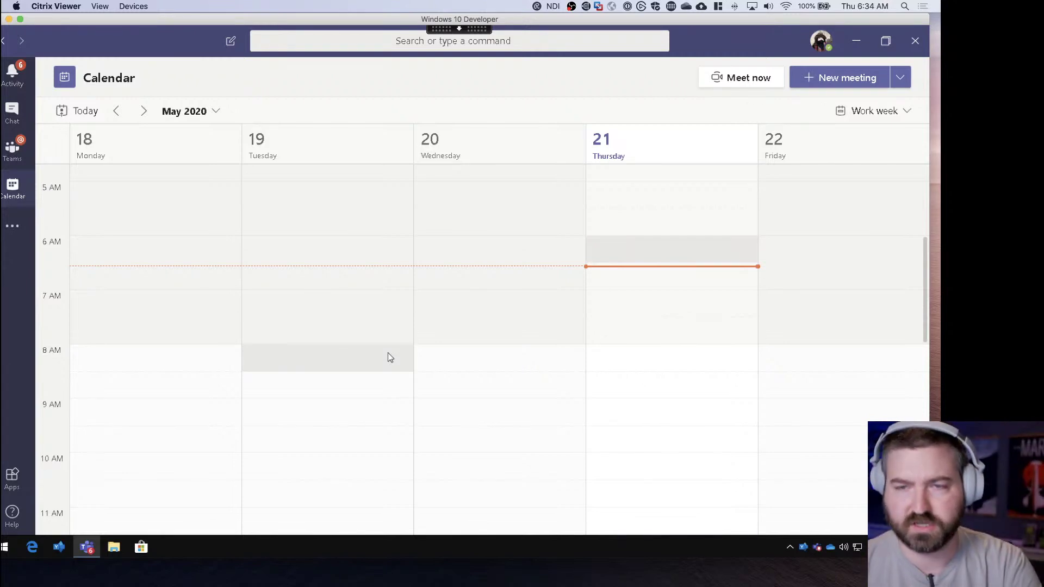
left_click(821, 41)
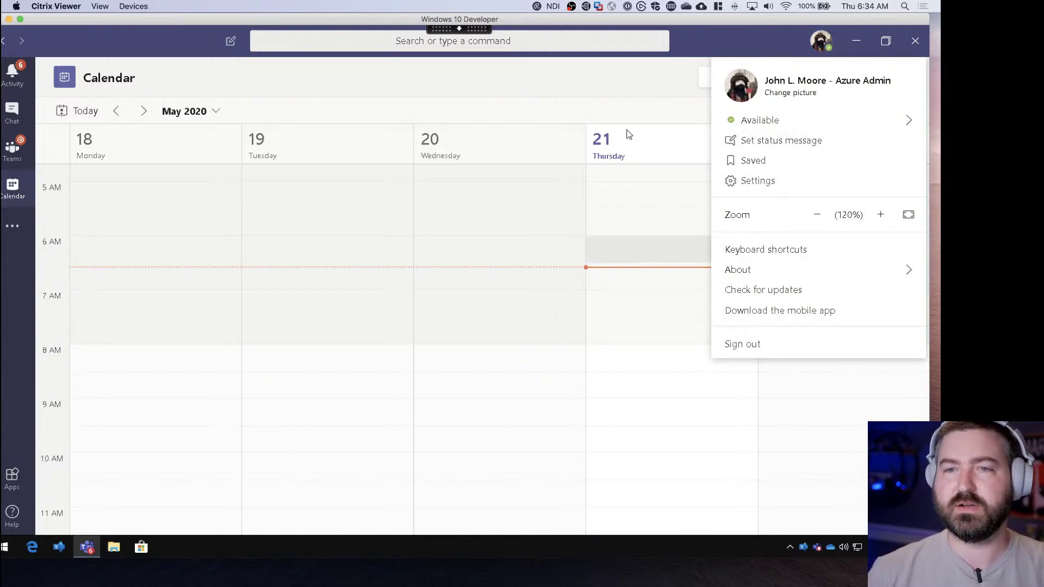
left_click(472, 82)
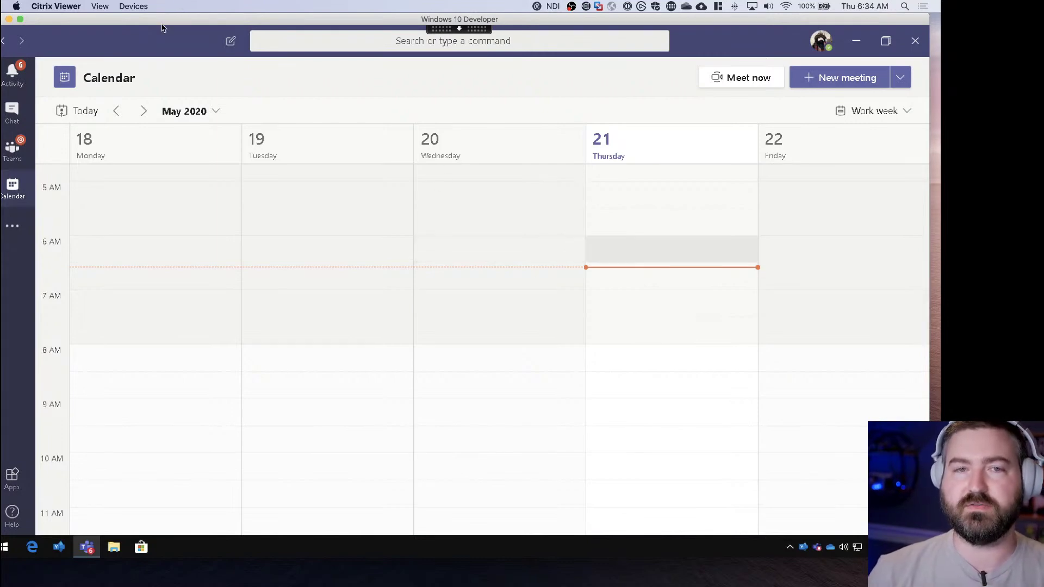
key("super+m")
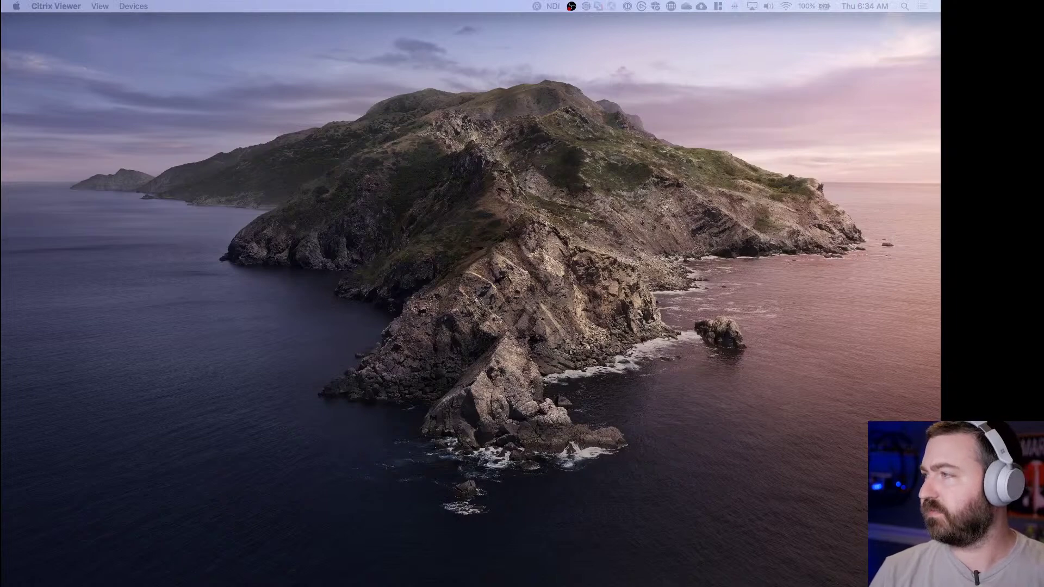
key("super+Tab")
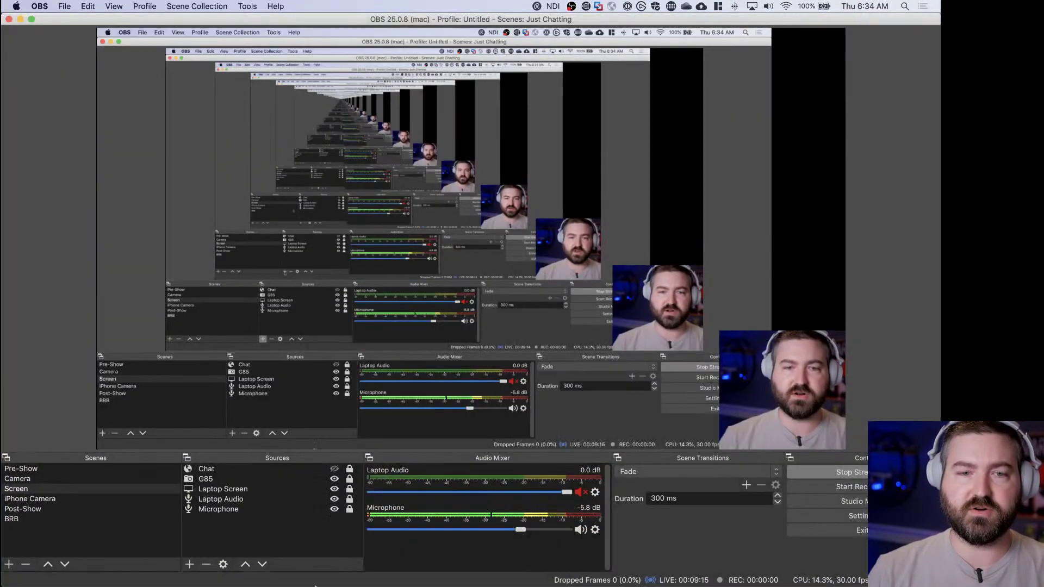
Review the OBS stream preview and audio mixer
mouse_move(350, 568)
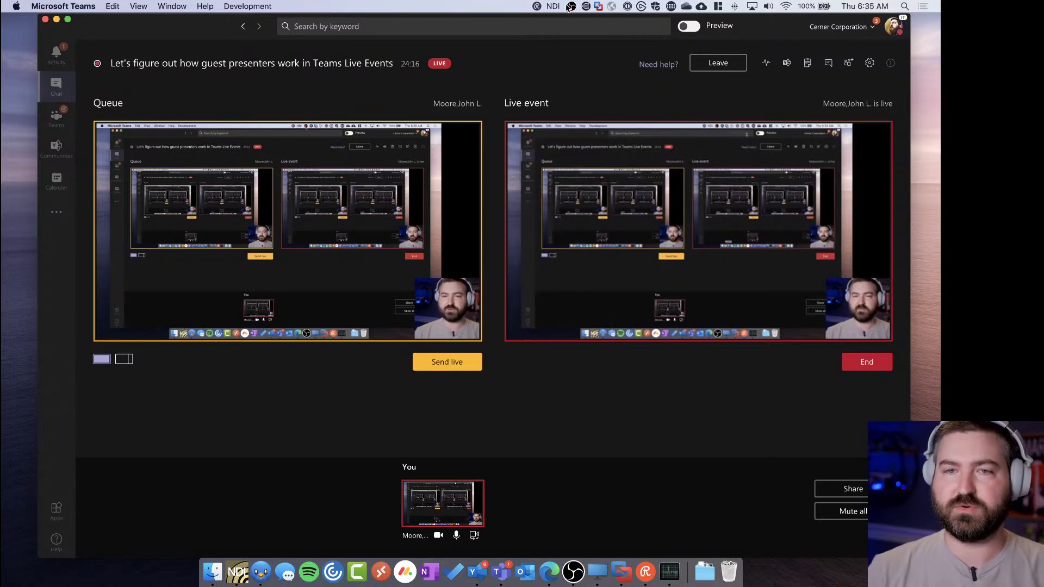
Confirm the OBS feed is listed as an NDI source, then hide the Teams producer window
left_click(554, 6)
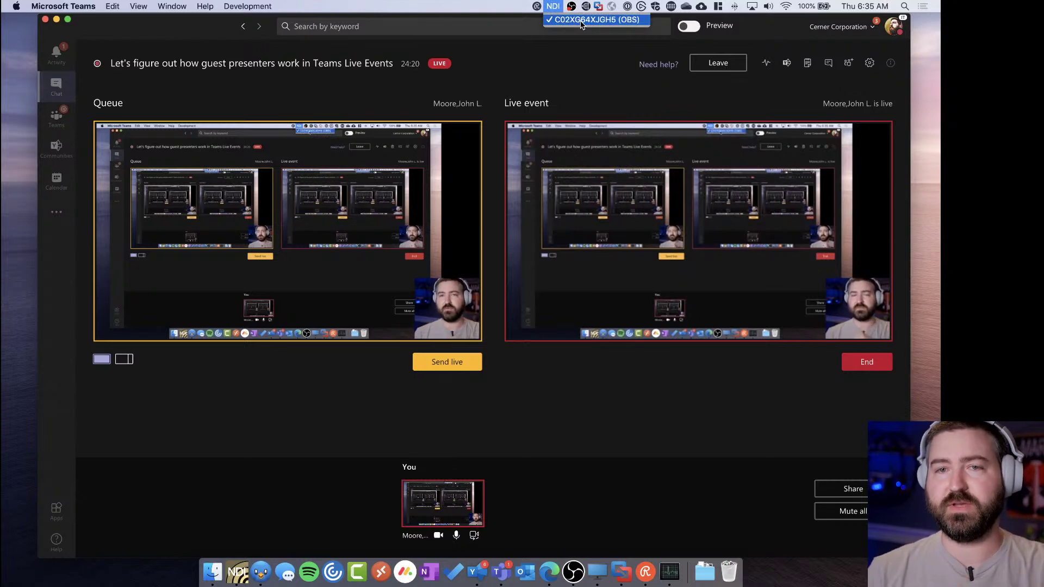
left_click(205, 30)
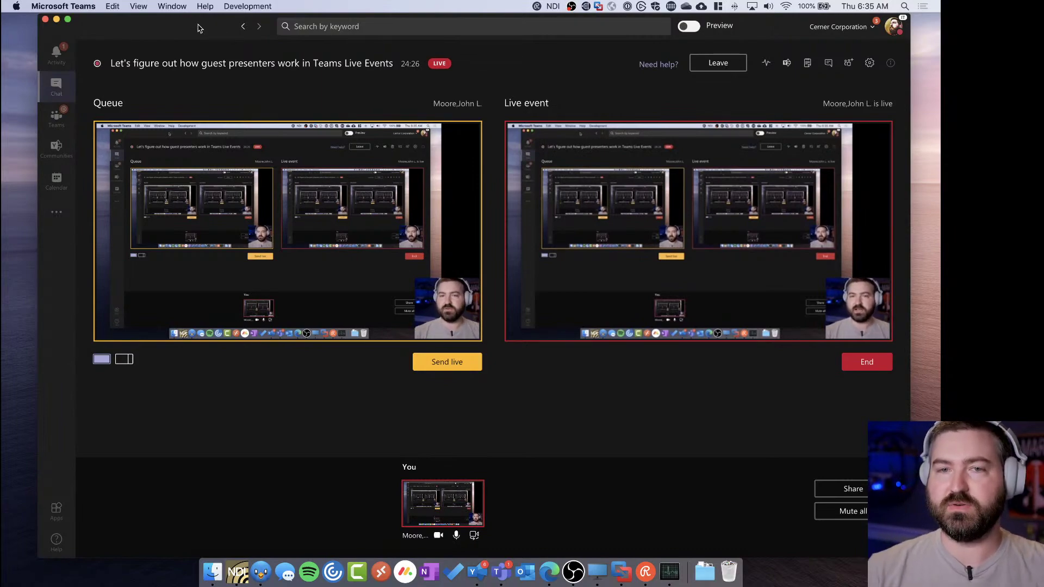
key("super+w")
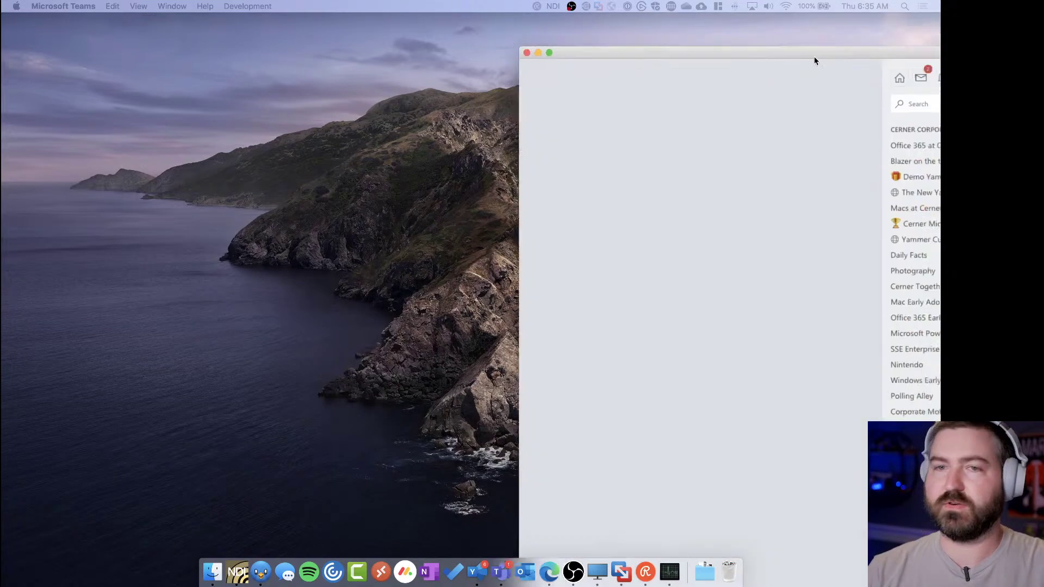
left_click_drag(813, 58, 292, 4)
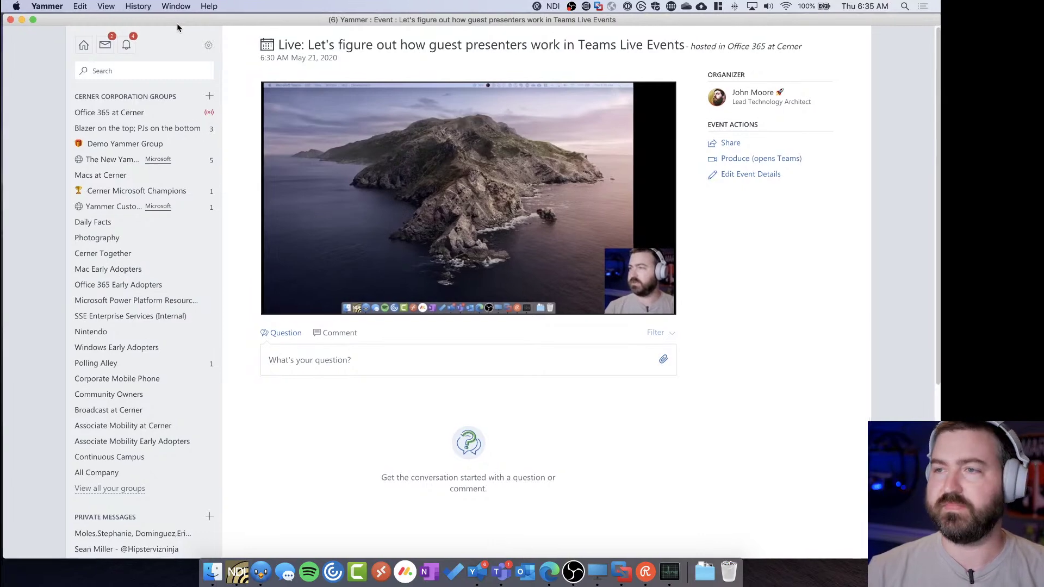
key("F11")
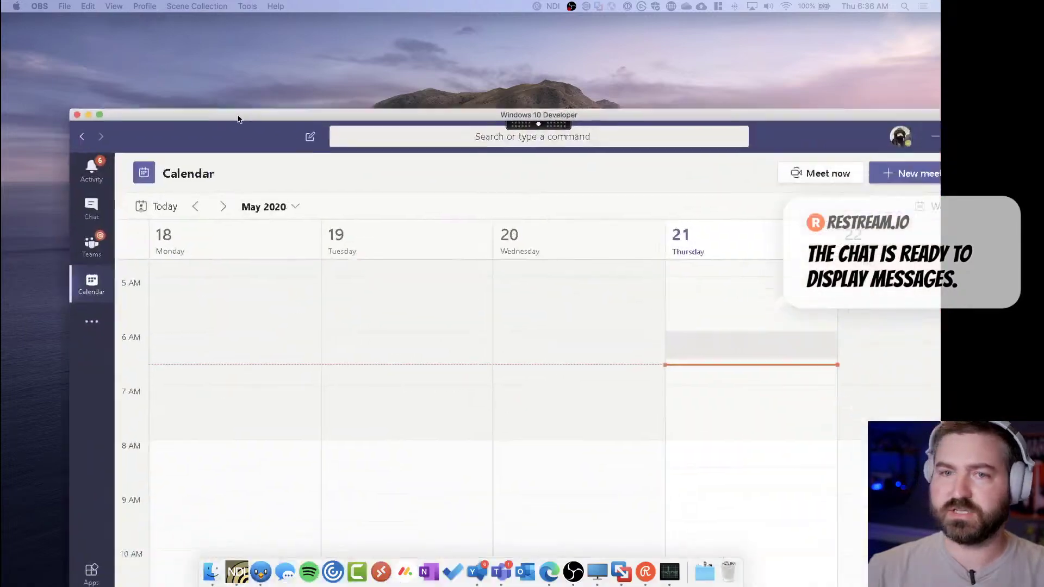
Bring the Windows 10 VM onto this desktop and move the Outlook tray icon into the overflow icons
key("ctrl+Up")
left_click_drag(217, 27, 190, 11)
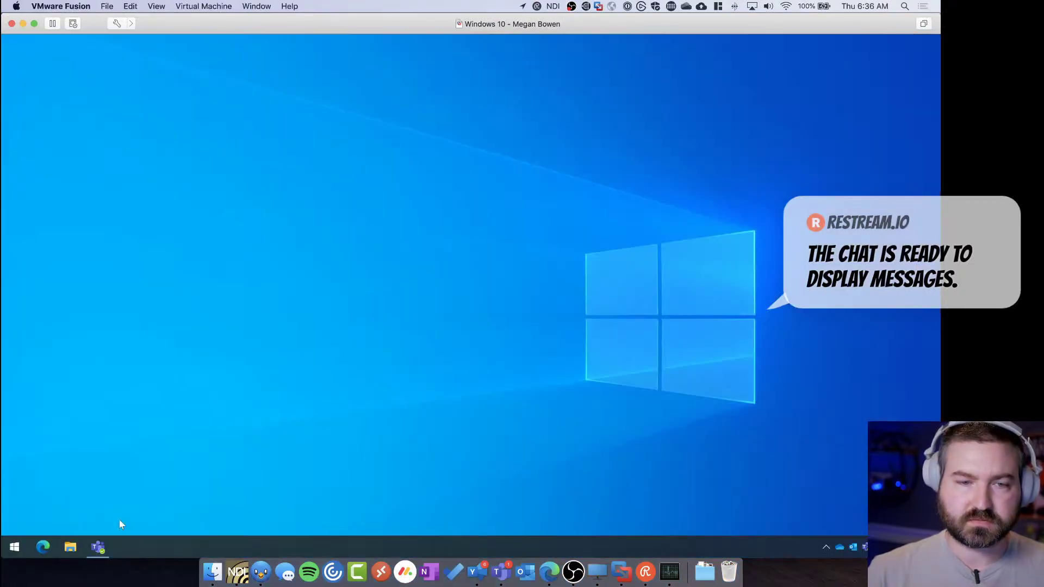
left_click_drag(855, 550, 862, 524)
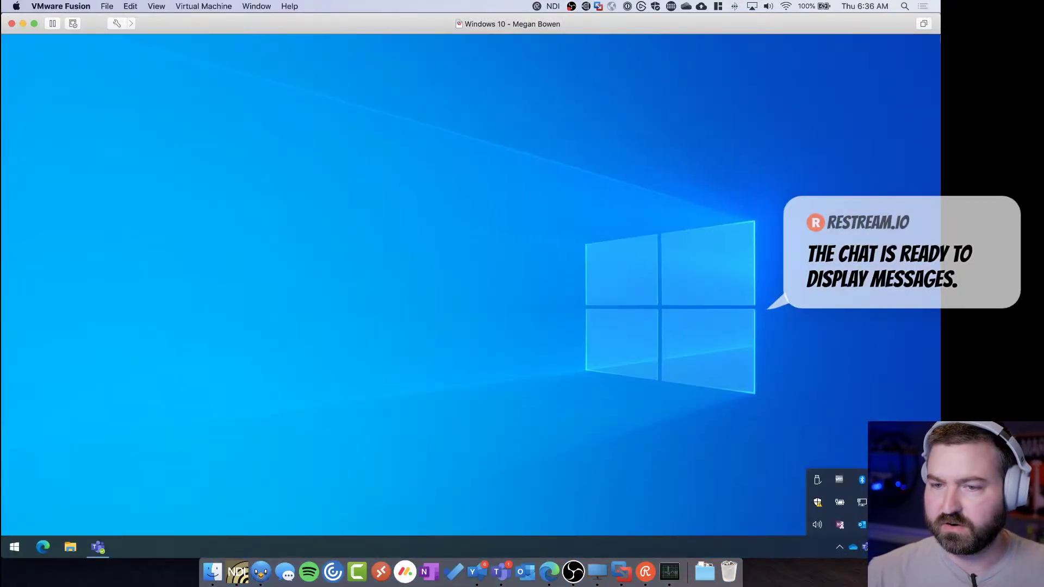
Launch Outlook and look at the mailbox account's properties and sync settings
left_click(862, 525)
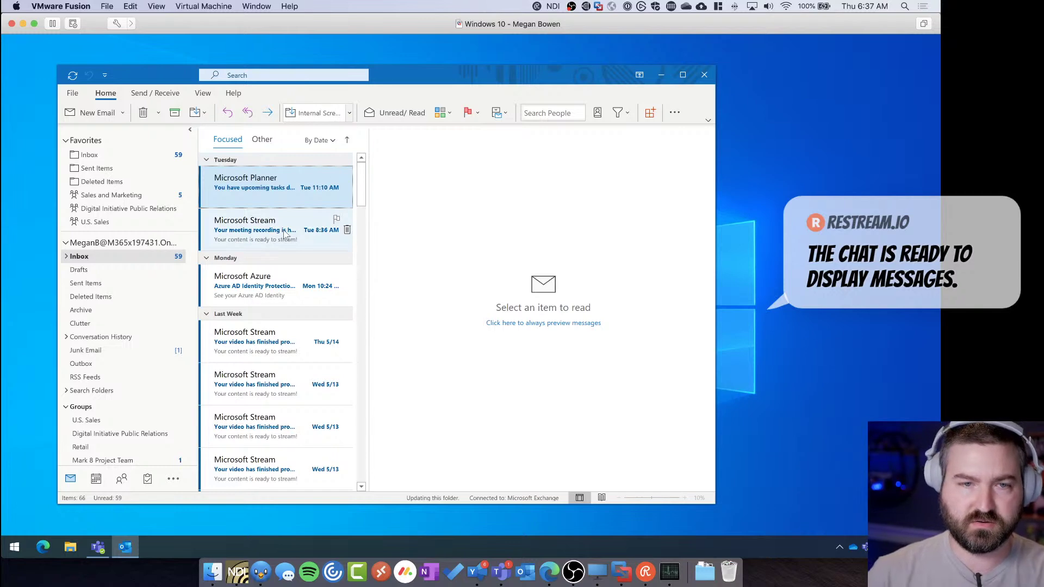
right_click(164, 243)
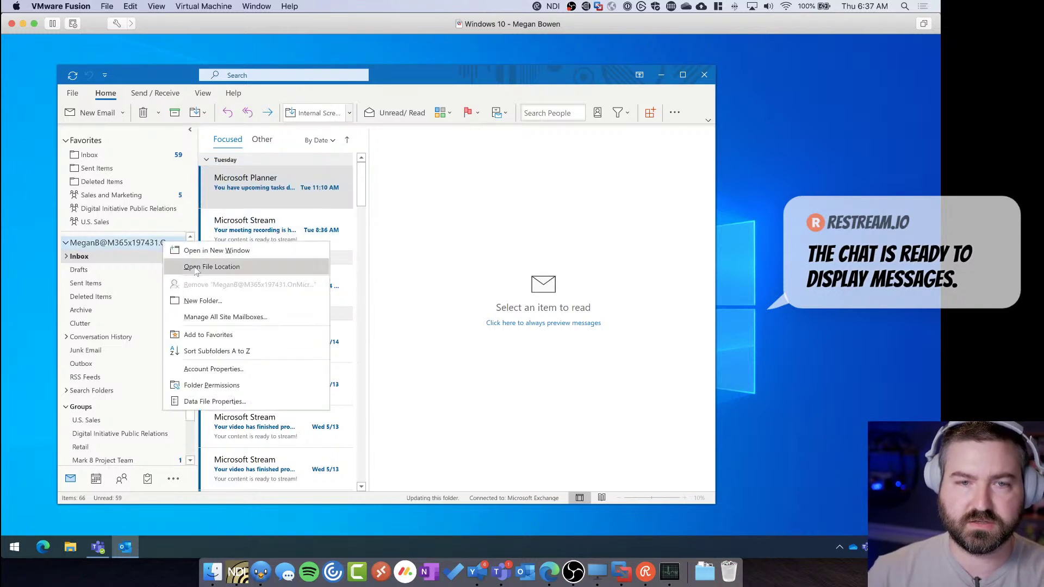
left_click(228, 373)
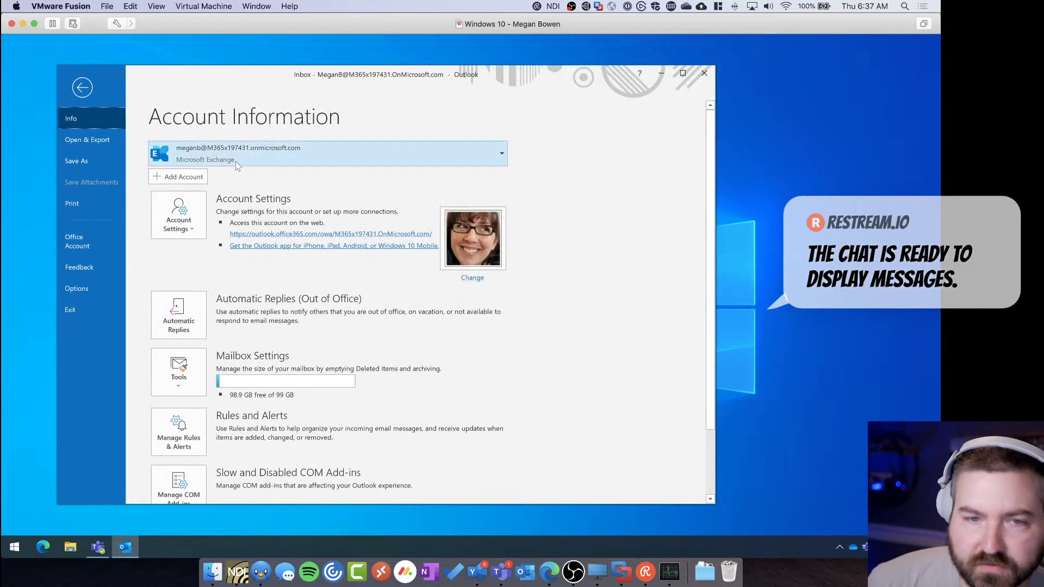
left_click(189, 219)
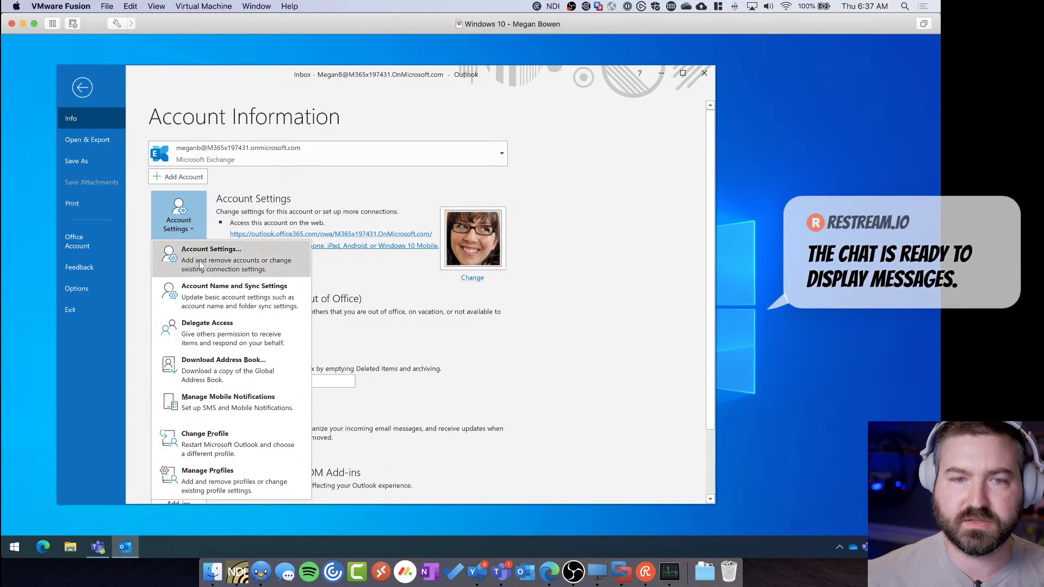
left_click(205, 290)
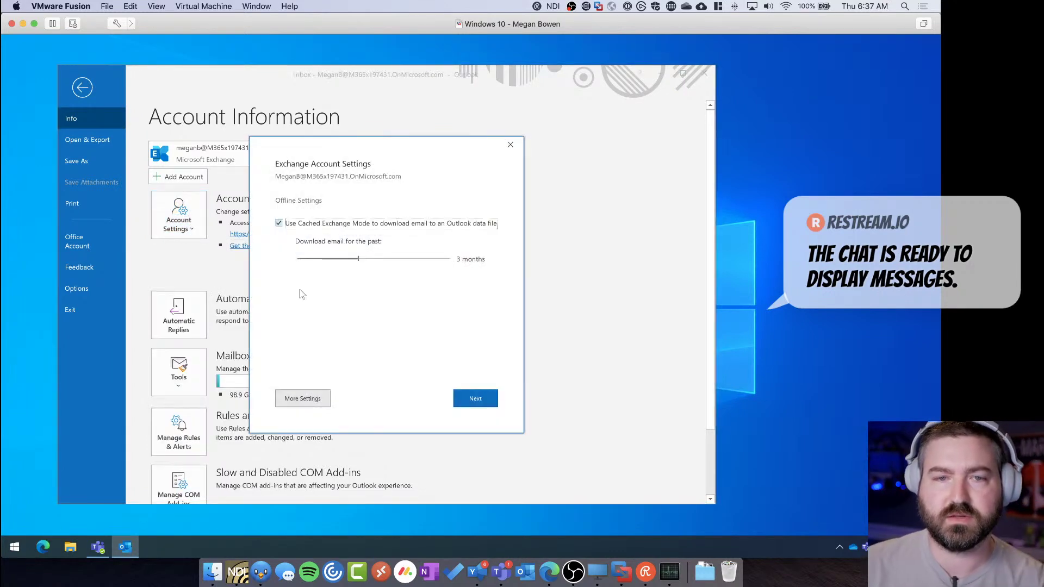
key("Escape")
Open the Exchange account's More Settings from Account Settings to show its Microsoft Exchange properties
left_click(187, 221)
left_click(188, 250)
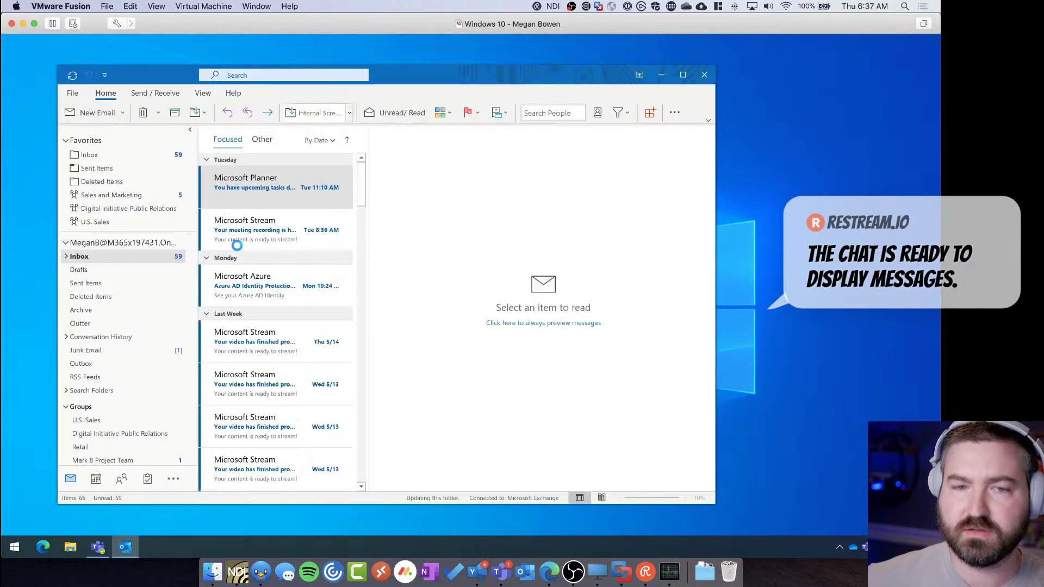
double_click(337, 249)
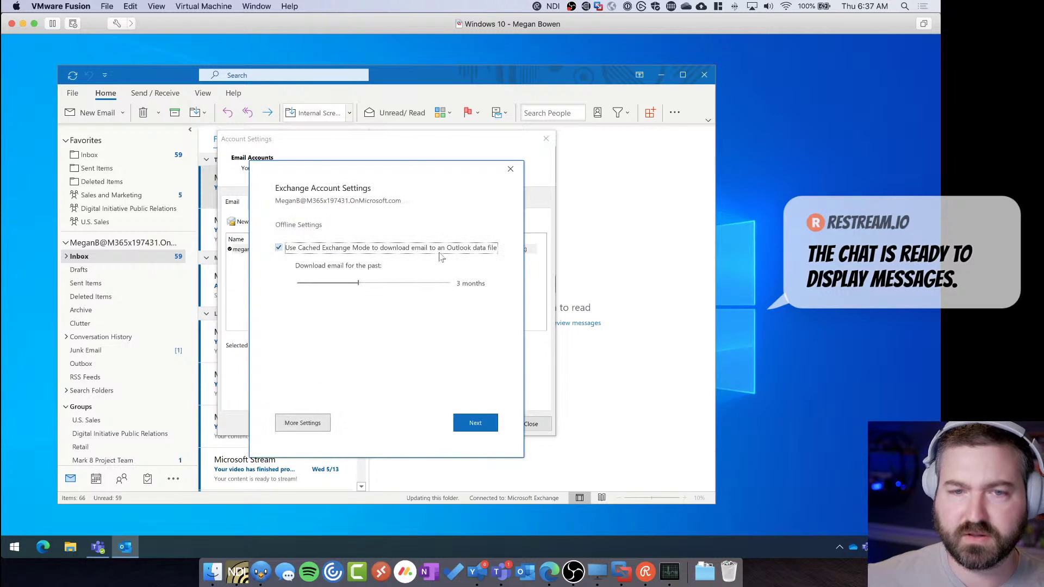
left_click(314, 425)
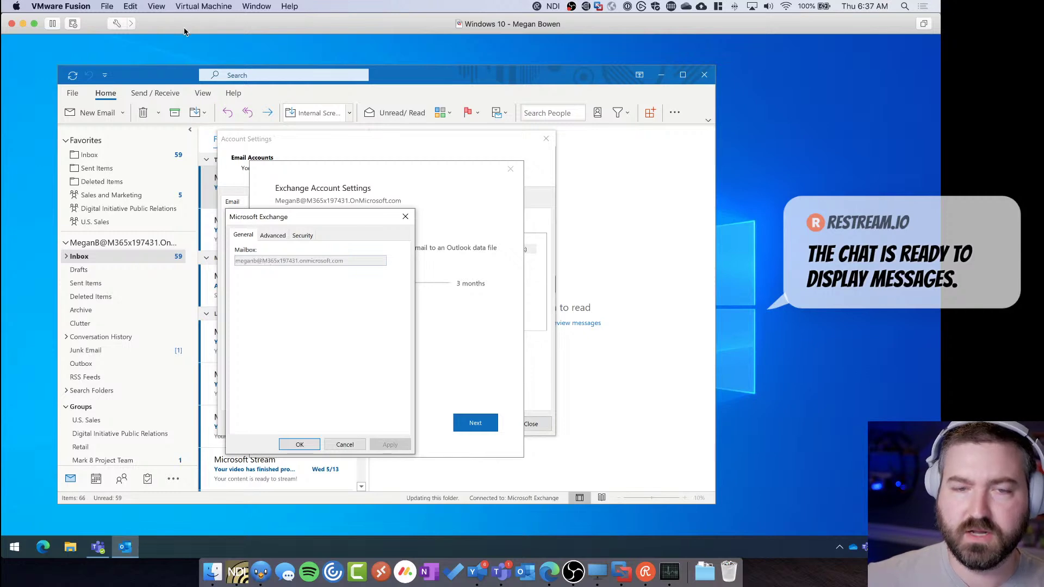
key("ctrl+Left")
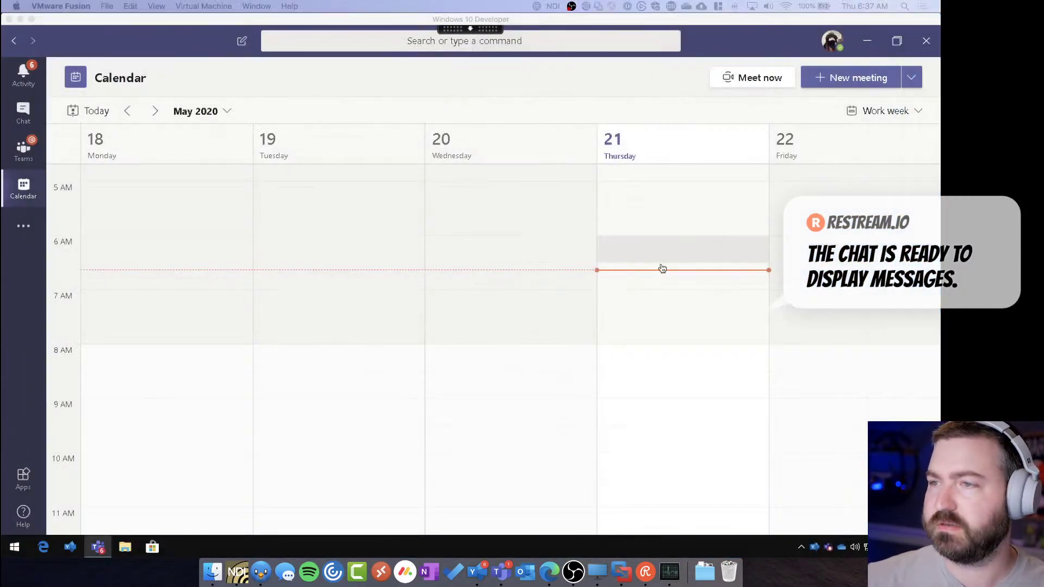
Add the guest's mistyped e-mail address to Demo Team as a guest member
left_click(543, 283)
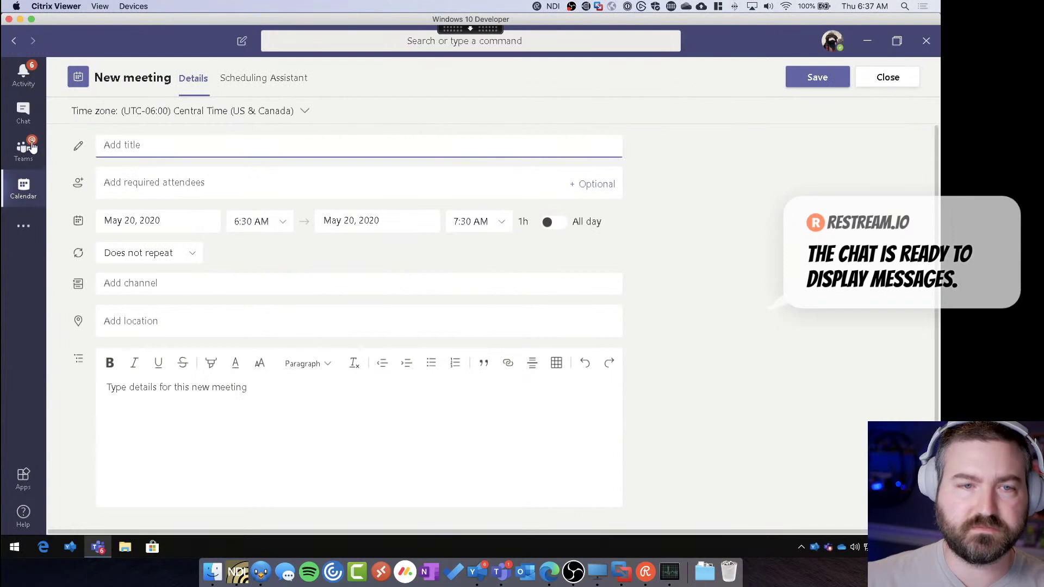
key("ctrl+3")
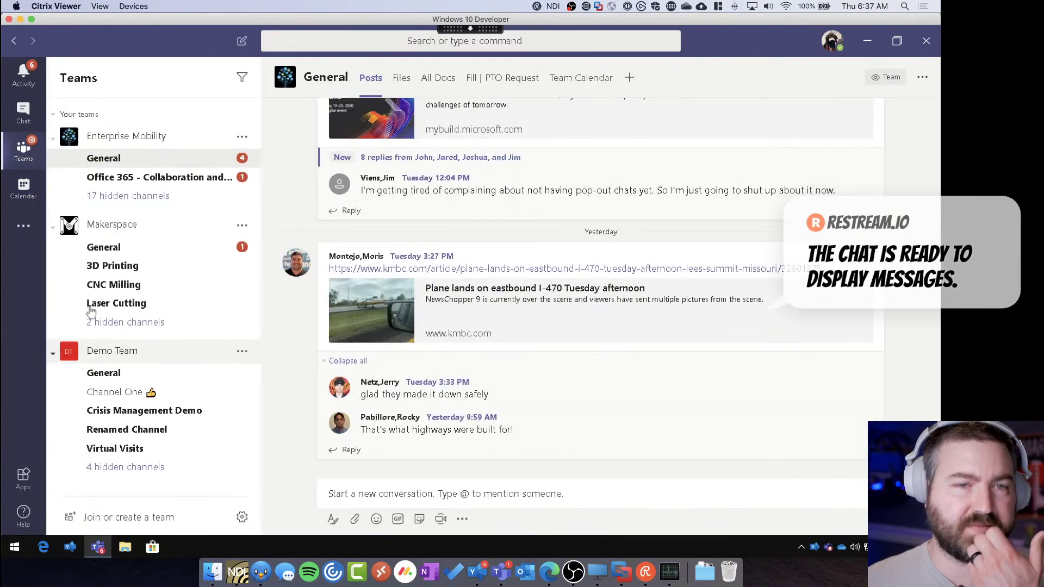
left_click(104, 372)
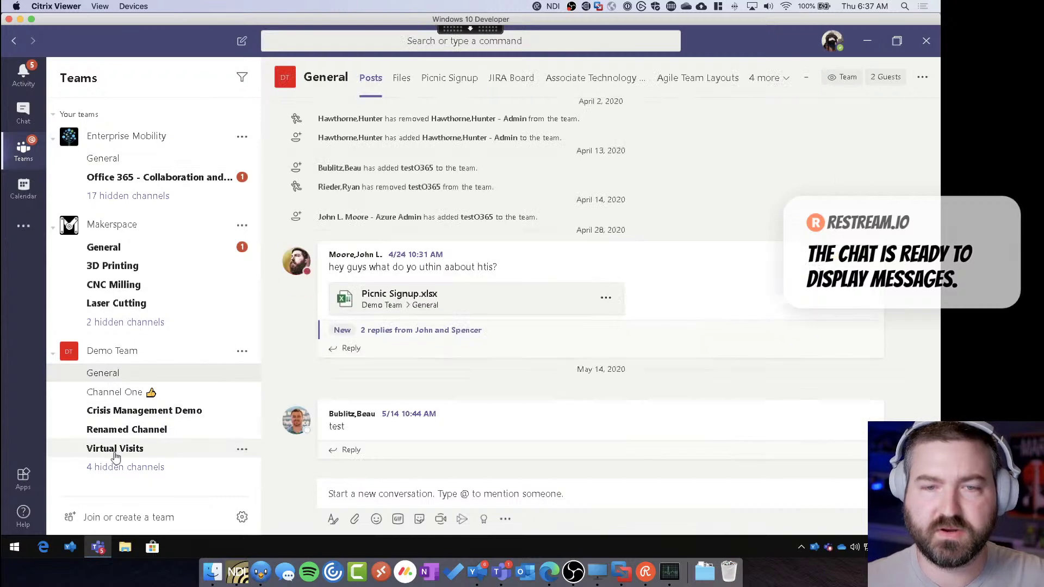
left_click(242, 351)
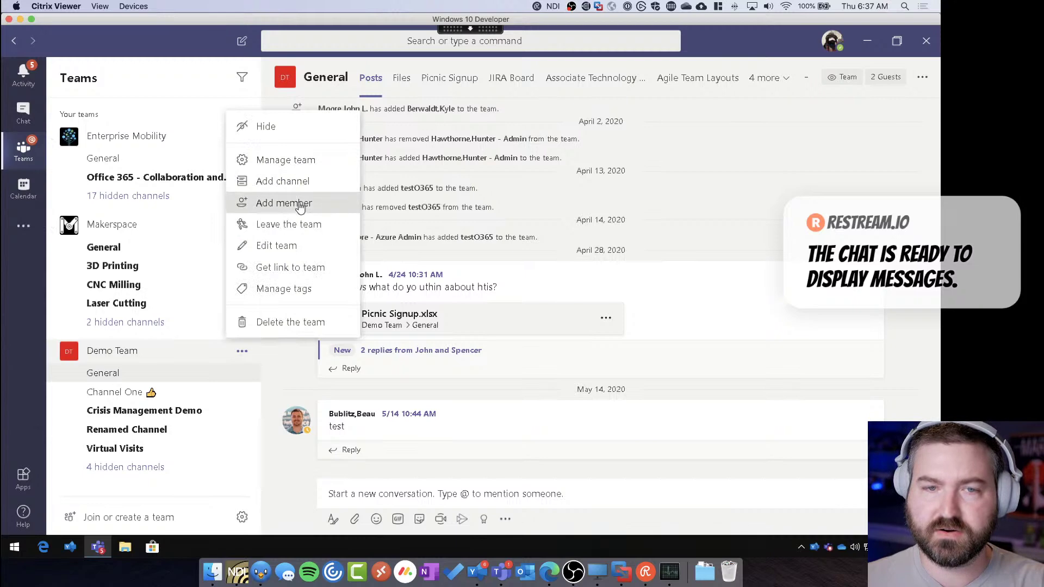
left_click(299, 204)
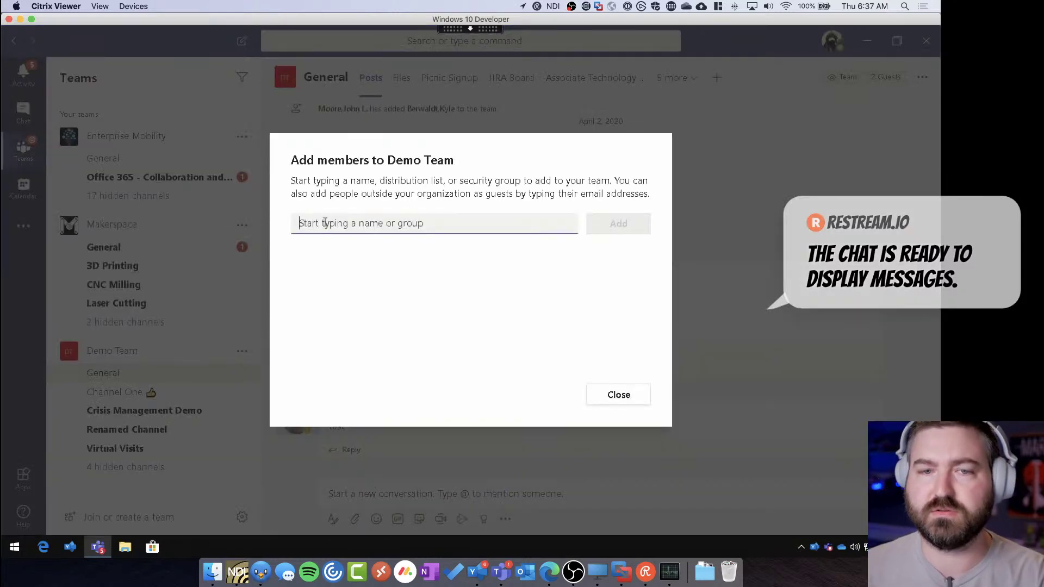
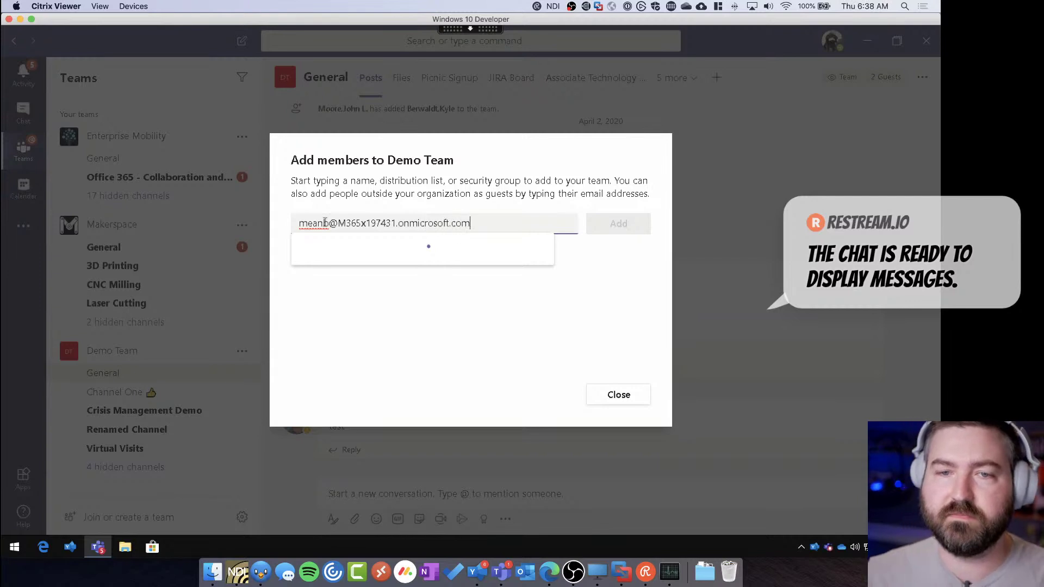
left_click(390, 262)
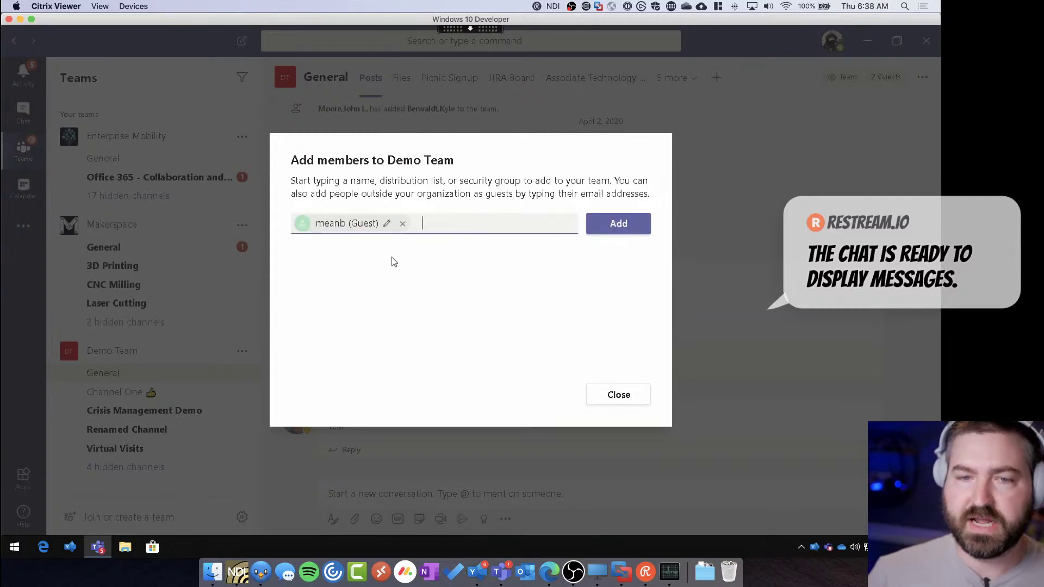
left_click(615, 228)
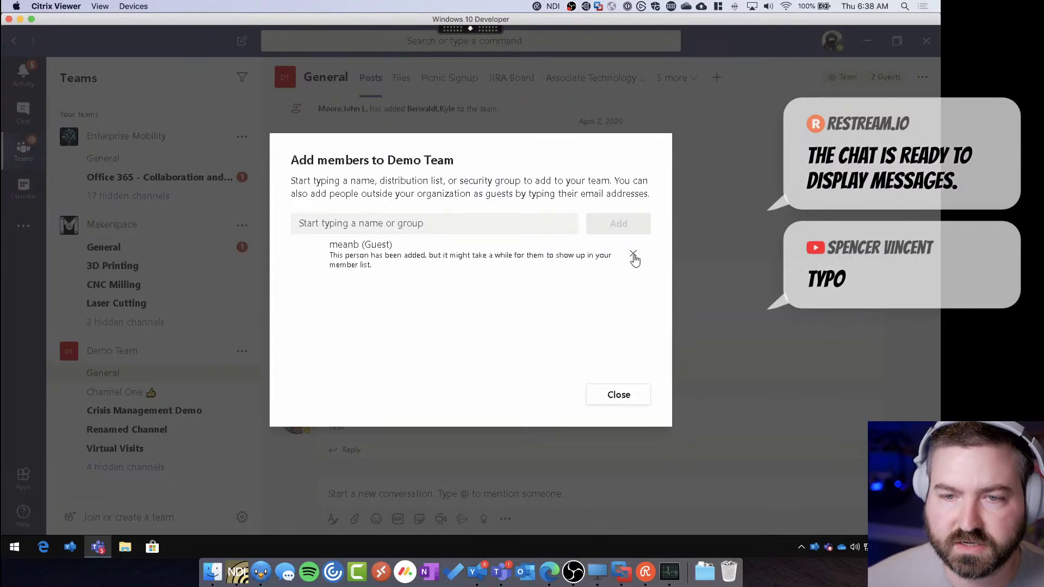
Enter the guest's corrected e-mail address, checking it against the Outlook mailbox settings
left_click(494, 225)
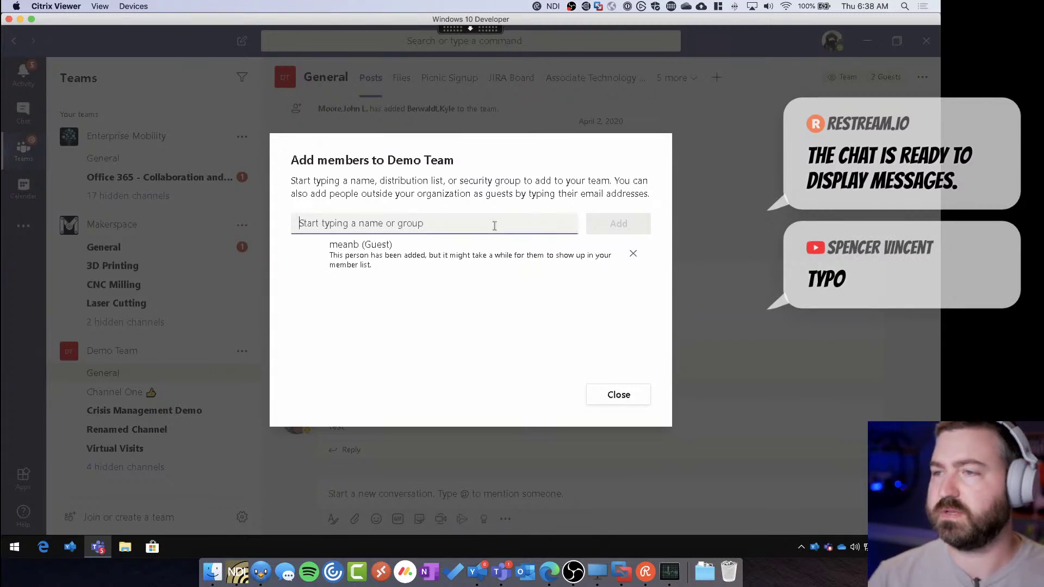
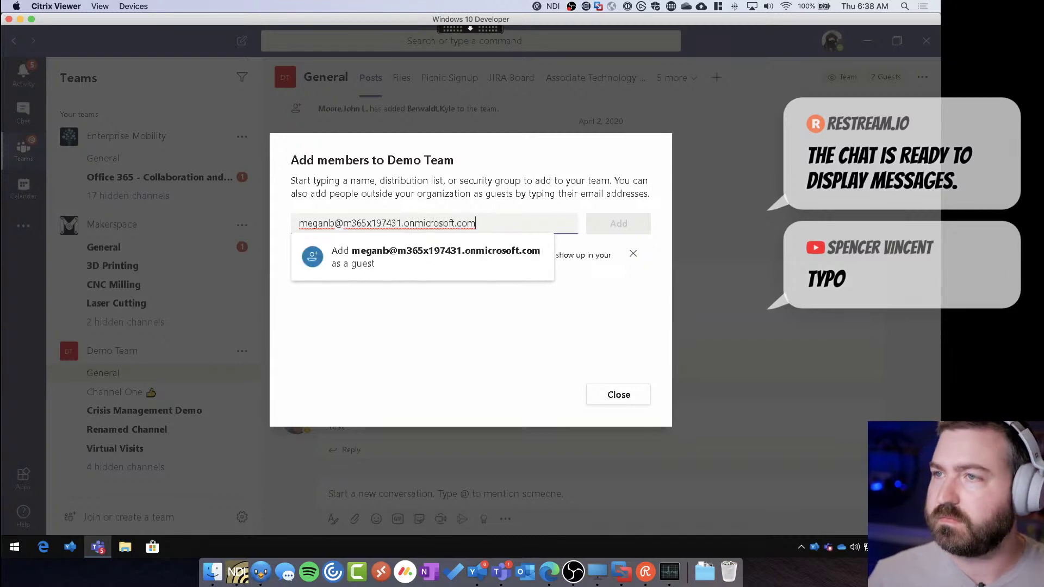
key("super+Tab")
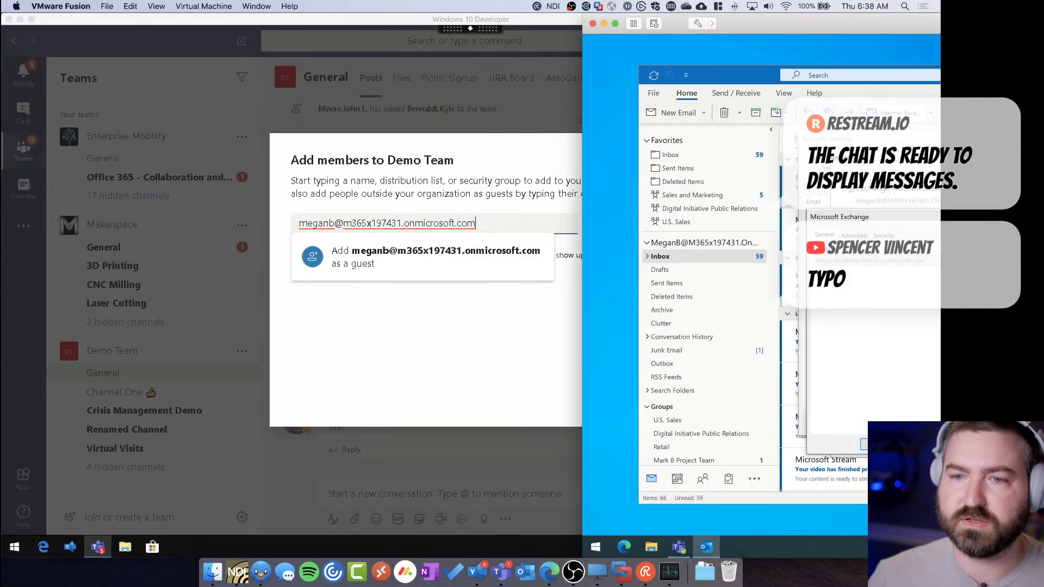
left_click_drag(875, 223, 663, 152)
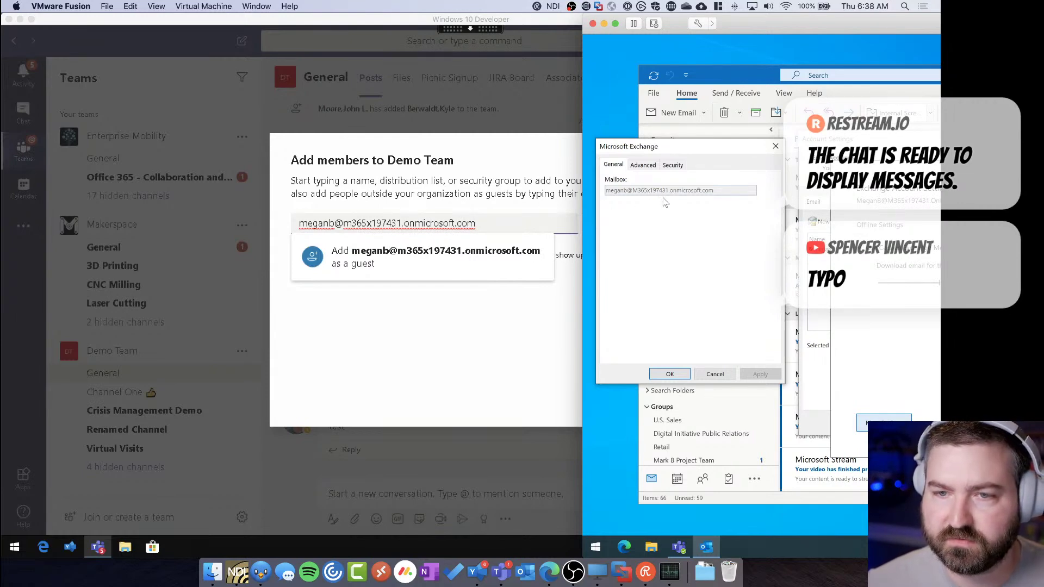
left_click(403, 294)
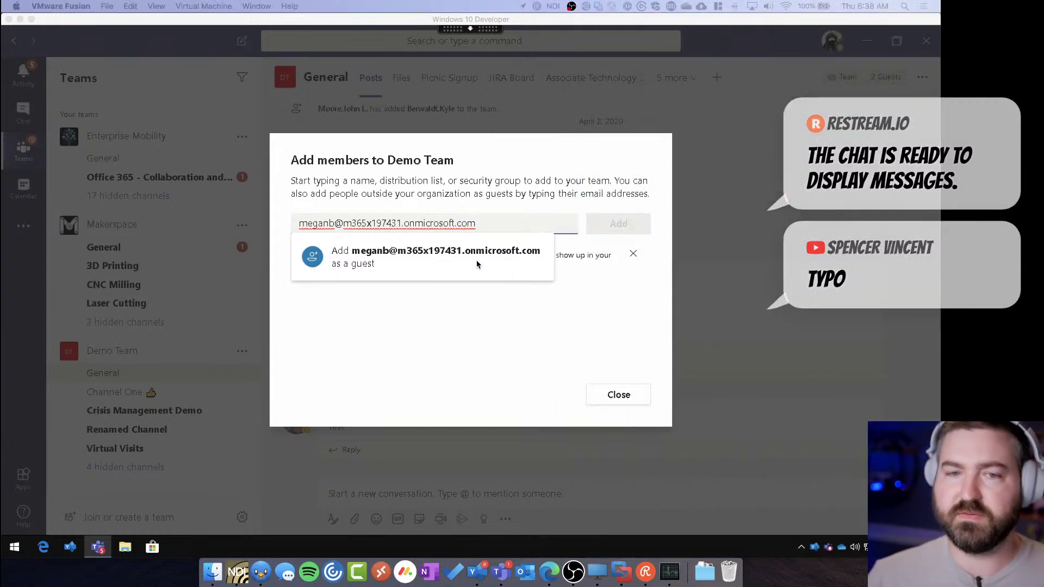
Add the corrected guest to Demo Team, remove the misspelled entry, and close the window
left_click(436, 265)
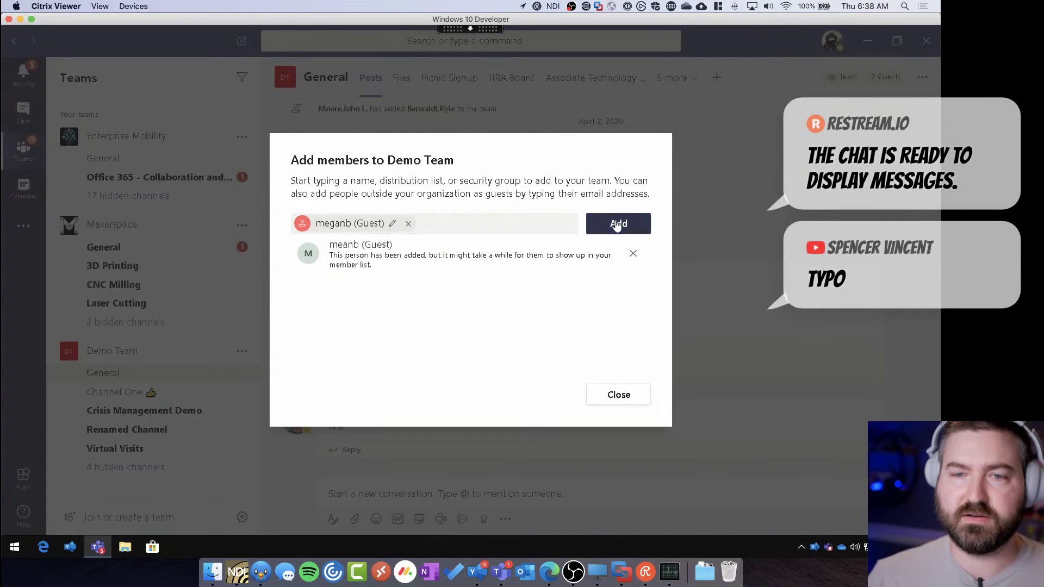
left_click(617, 227)
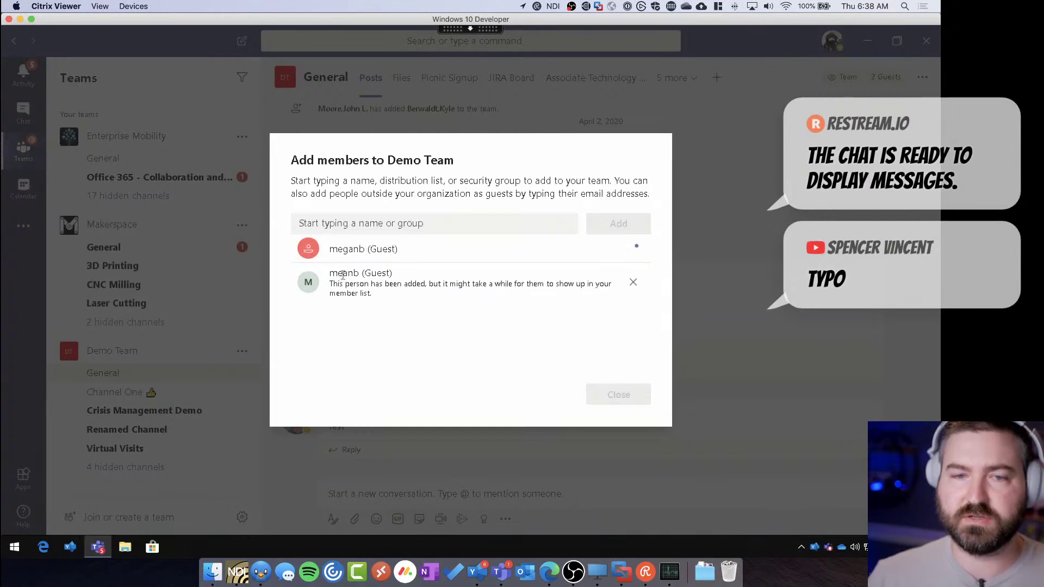
left_click(633, 283)
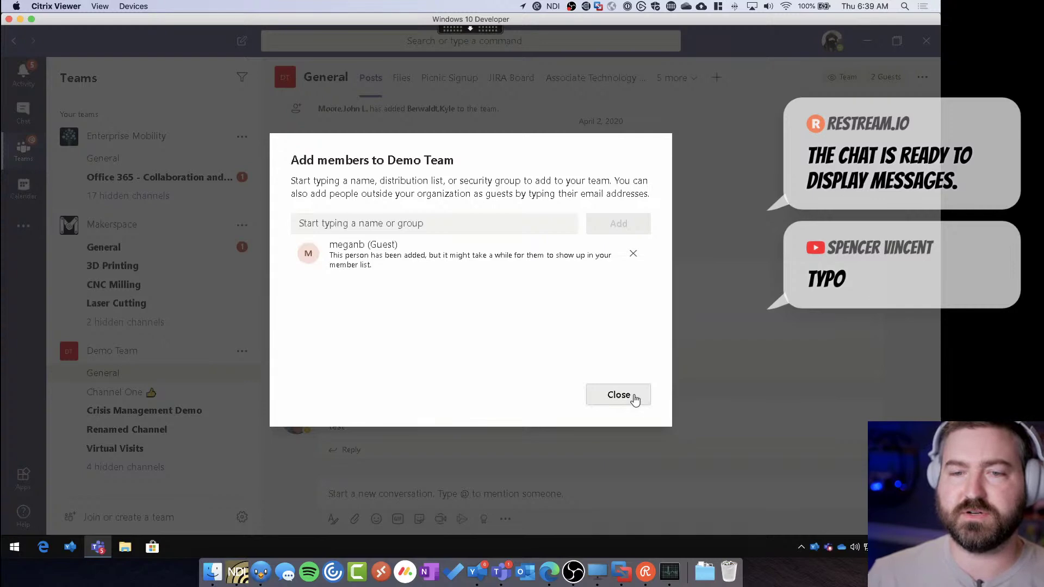
left_click(631, 396)
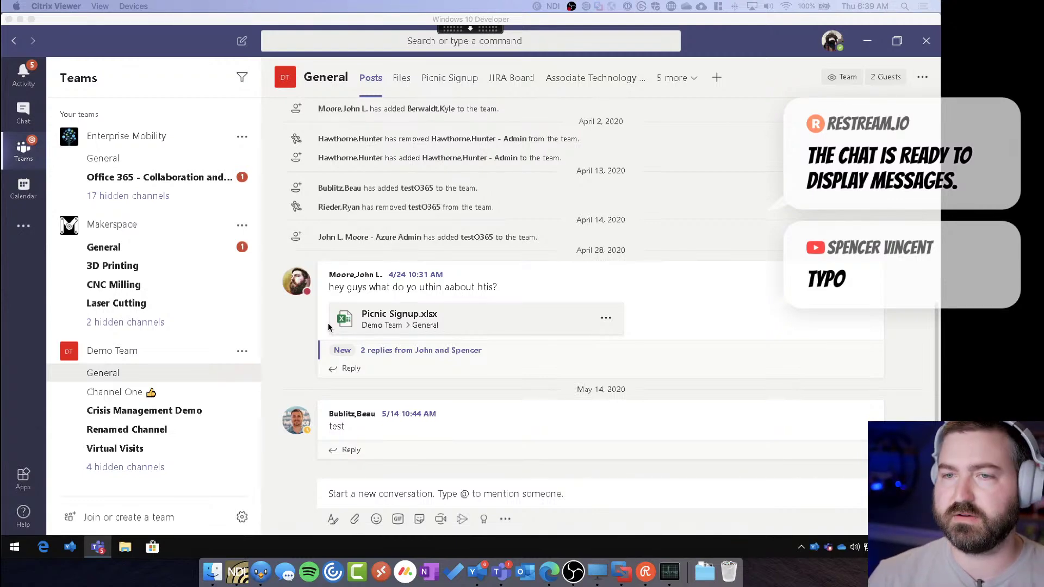
Open the Calendar week of May 18, 2020 and expand the New meeting dropdown
left_click(24, 187)
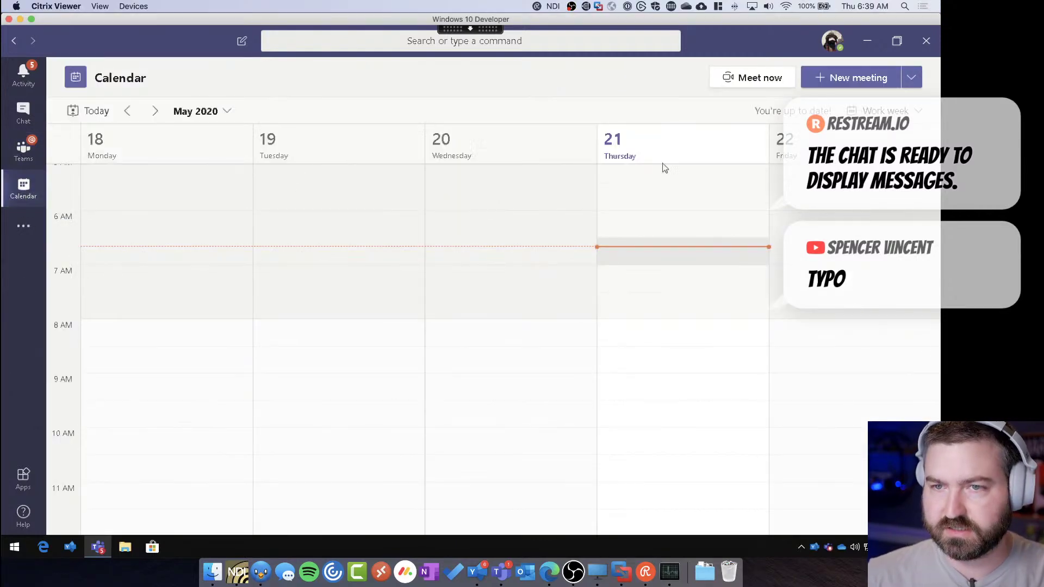
left_click(912, 80)
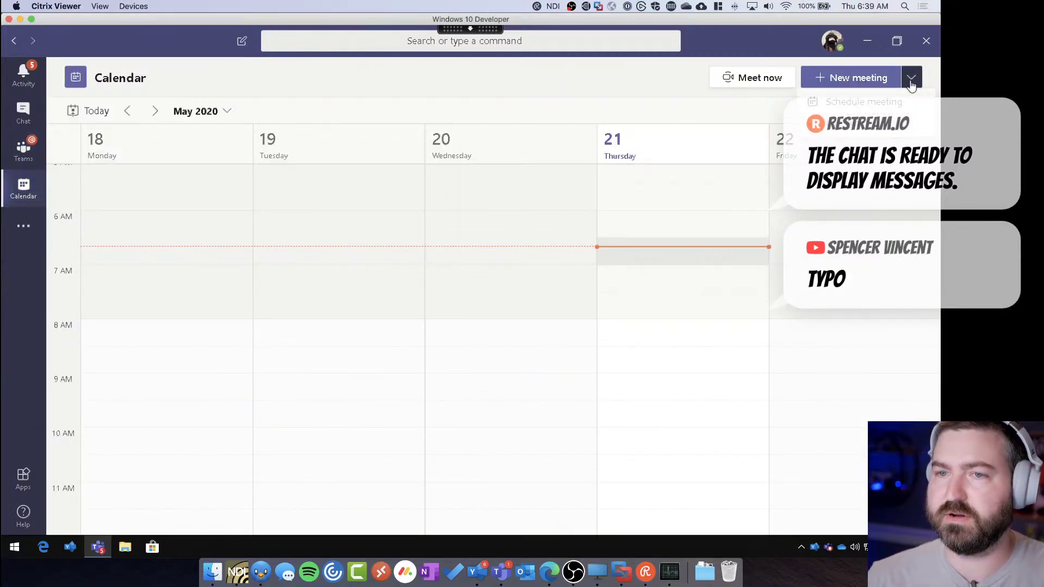
Start a new live event titled 'Testing with Megan as Presenter'
left_click(852, 133)
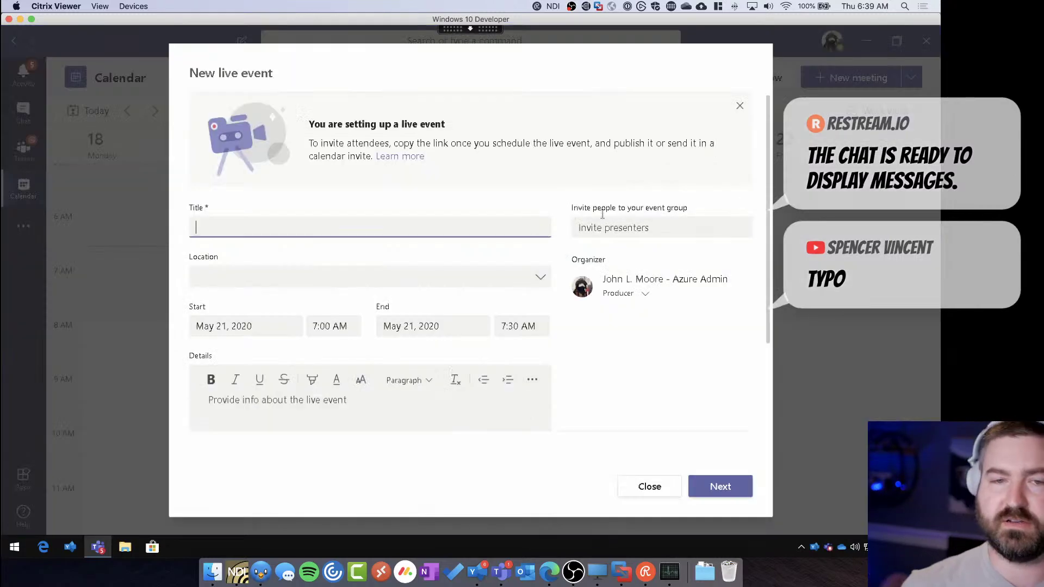
type("Testing with Mega an")
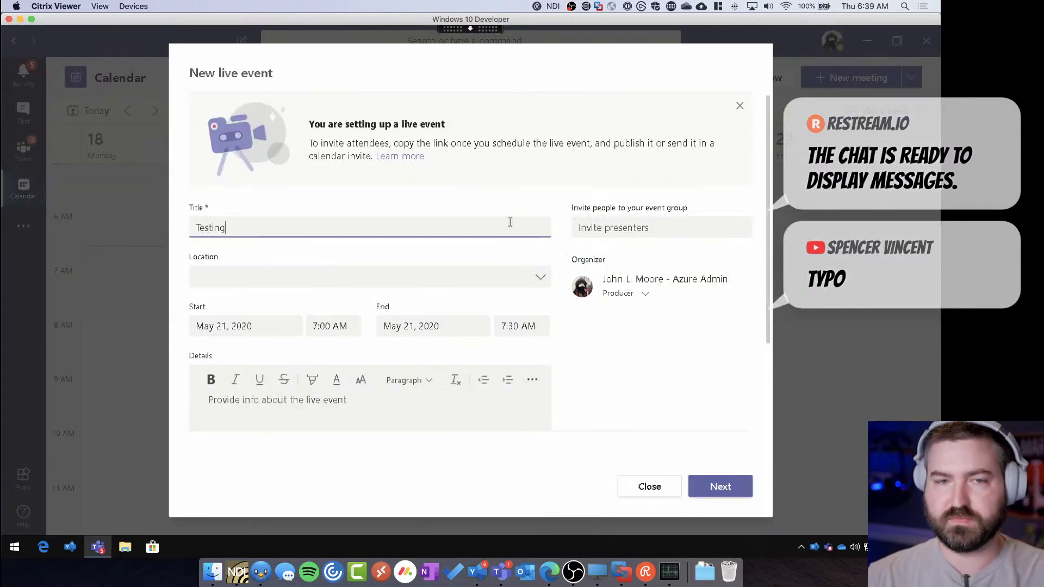
key("BackSpace")
key("BackSpace")
key("BackSpace")
key("BackSpace")
type("n as P")
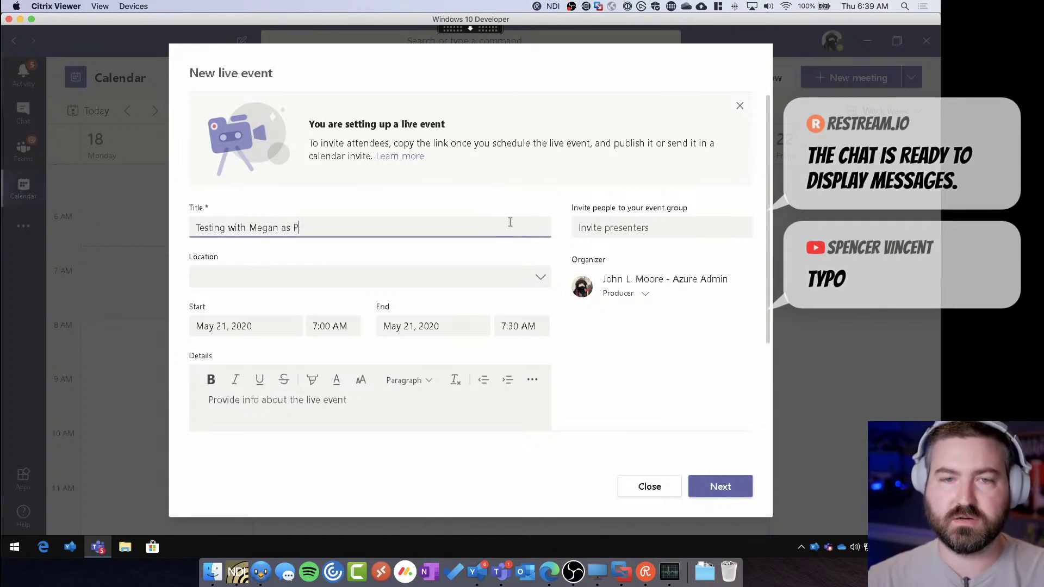
type("resenter")
Invite the guest as an event presenter and continue to the permissions step
left_click(662, 226)
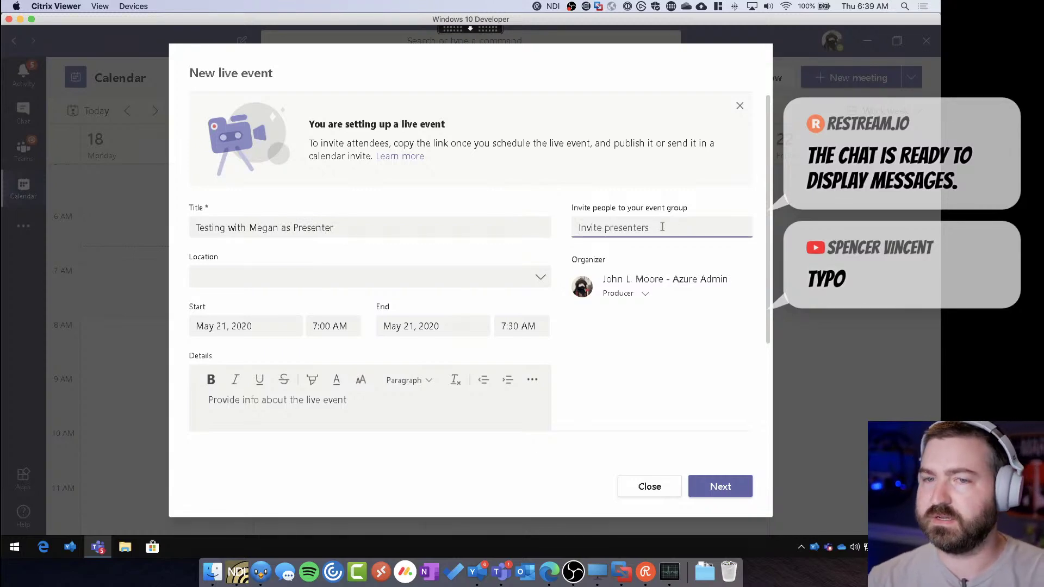
type("meganb")
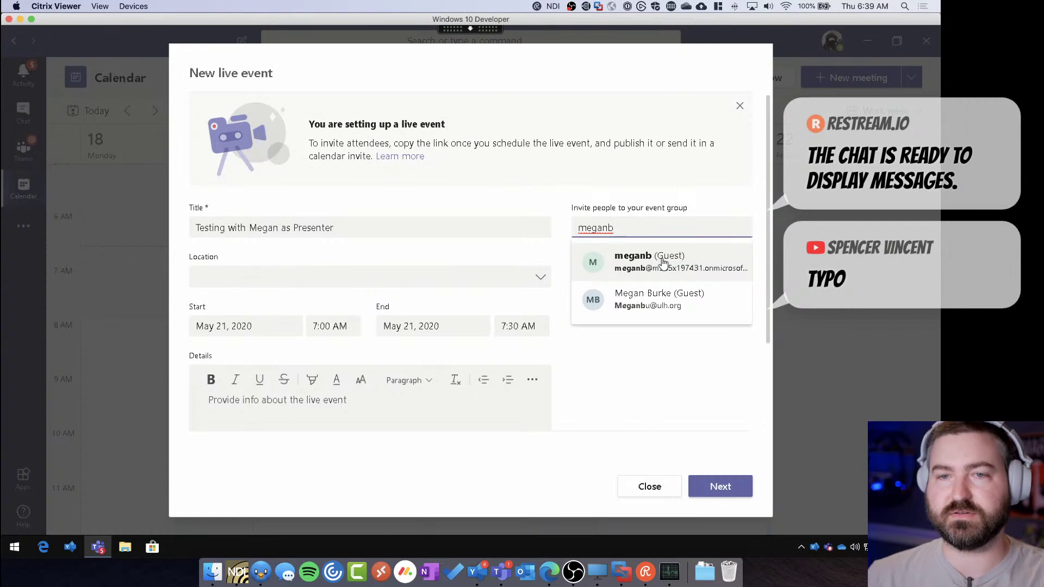
left_click(699, 269)
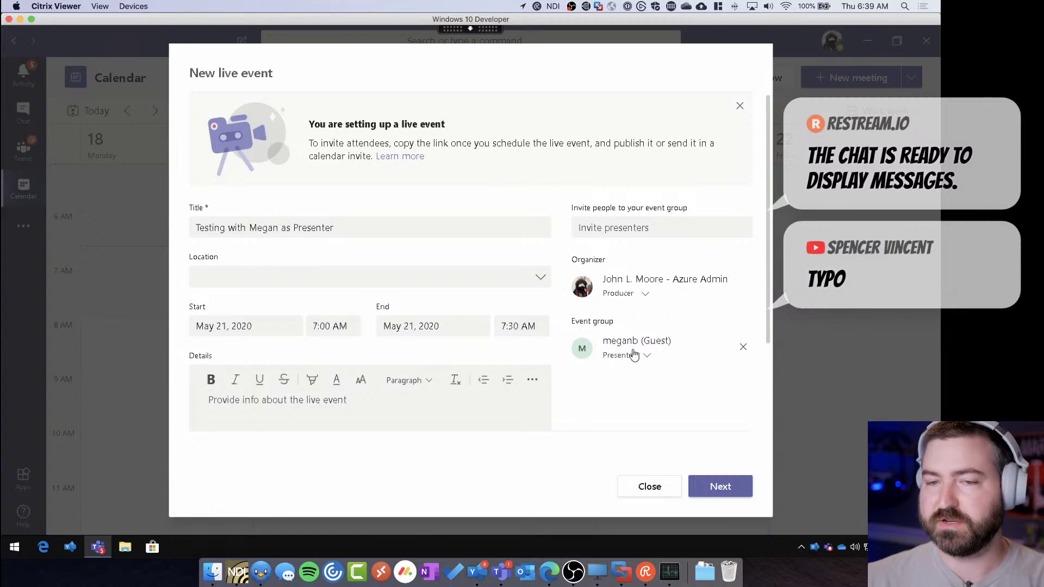
scroll(620, 386, "down", 3)
scroll(617, 391, "up", 3)
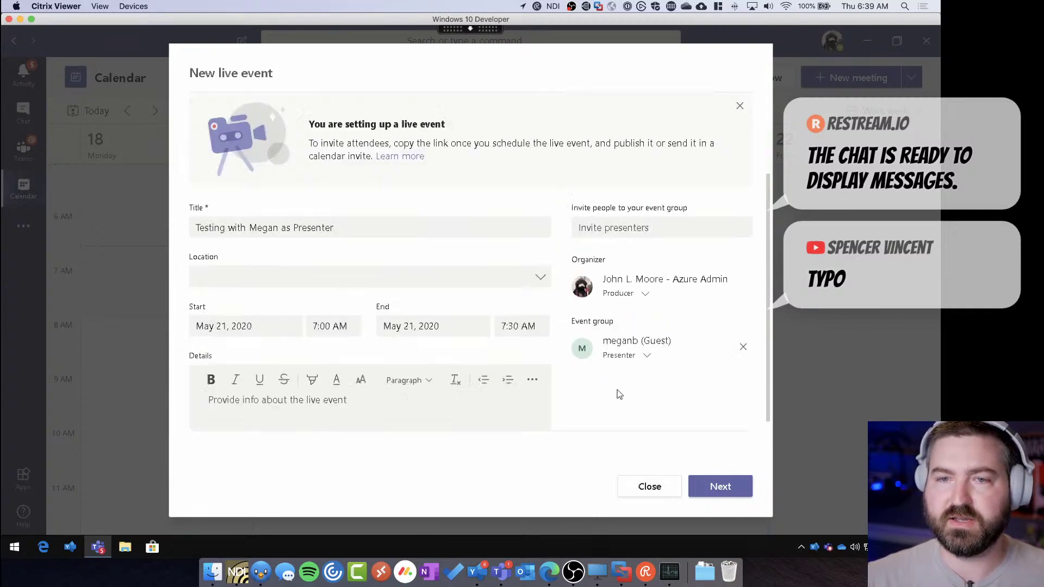
left_click(729, 495)
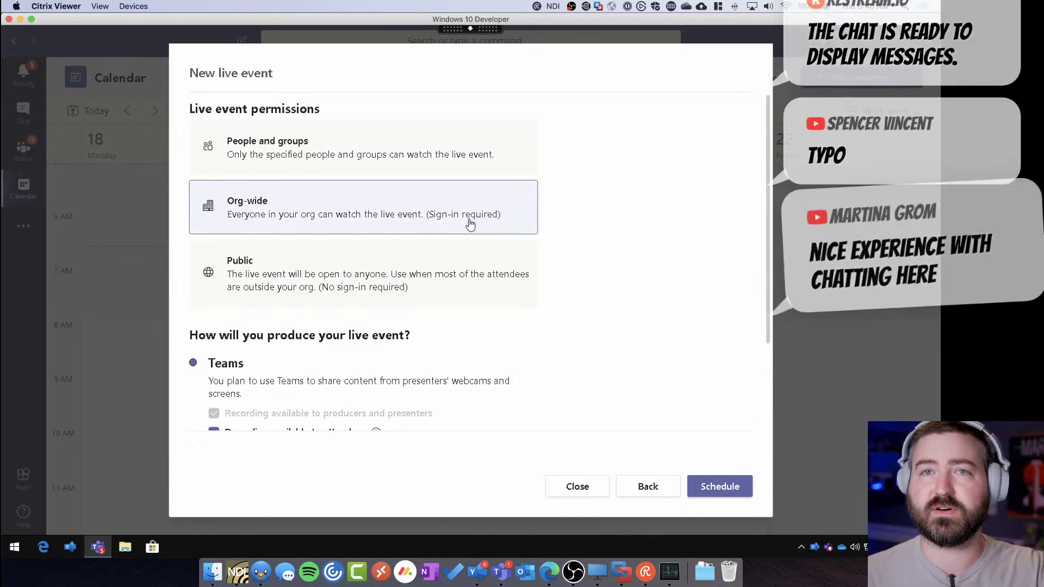
Keep permissions Org-wide after trying Public, enable Q&A, and schedule the live event
left_click(435, 274)
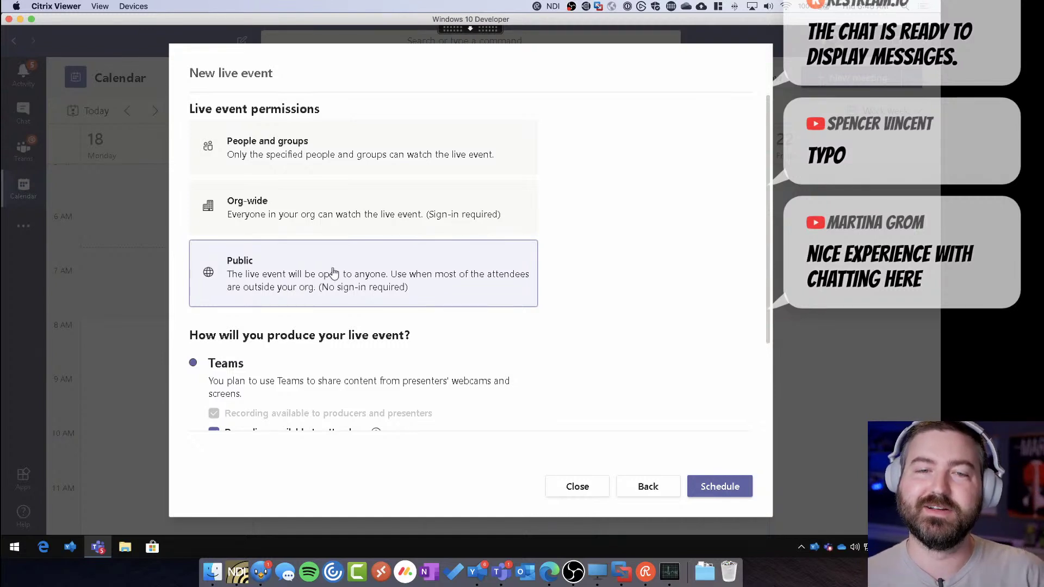
left_click(384, 225)
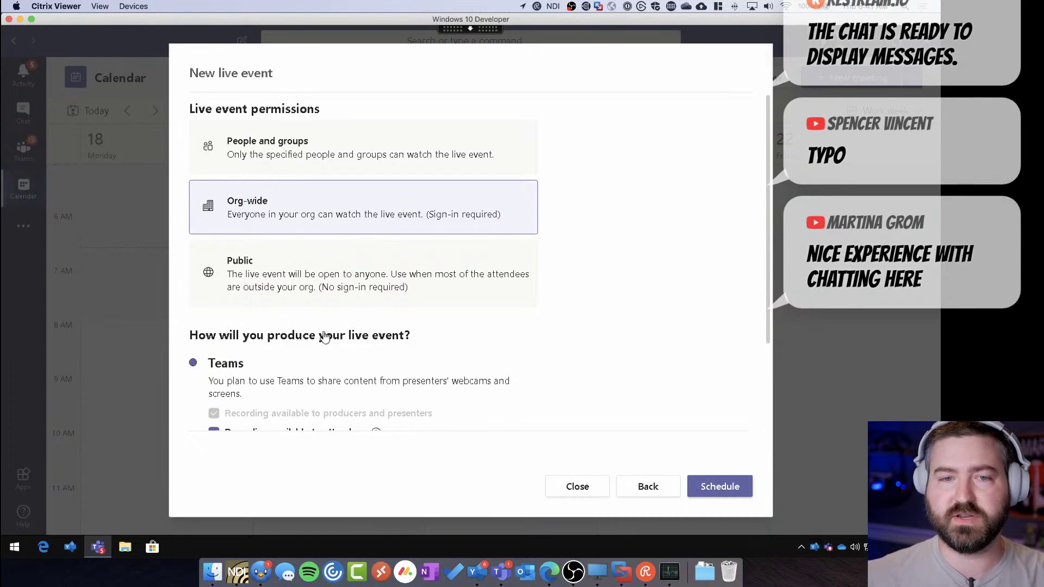
scroll(346, 374, "down", 5)
scroll(313, 272, "up", 2)
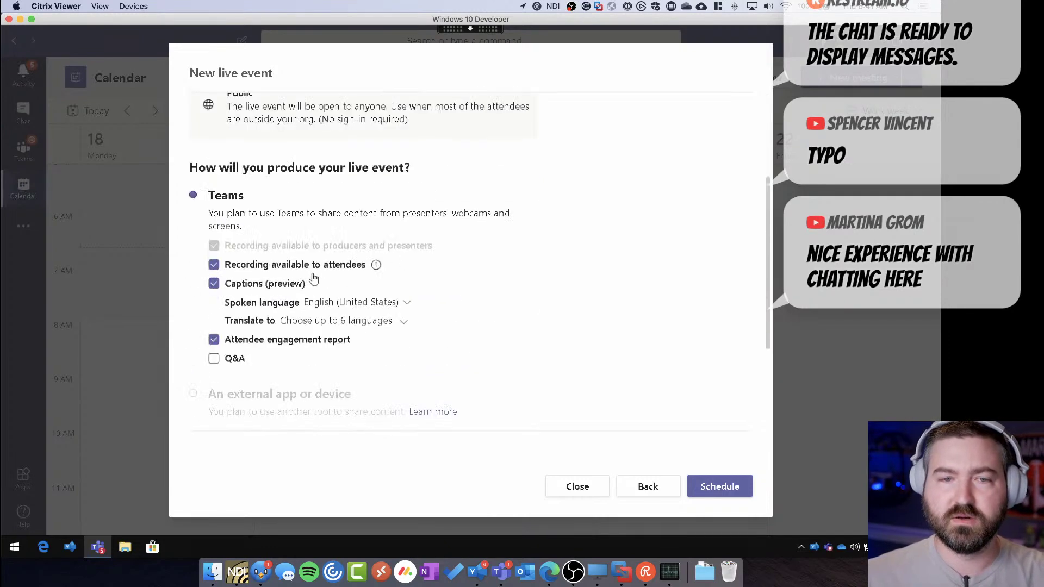
left_click(214, 360)
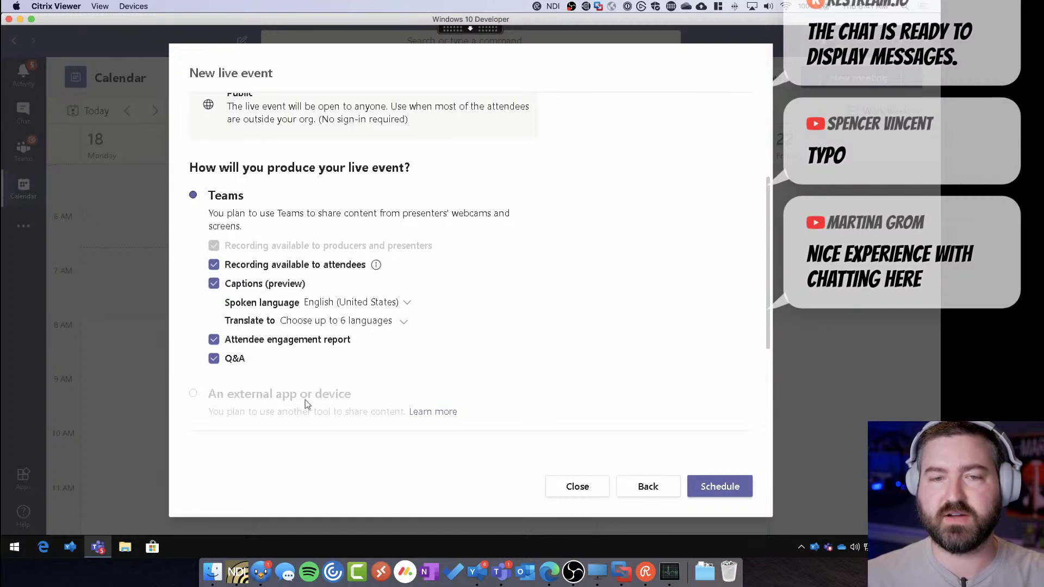
left_click(715, 490)
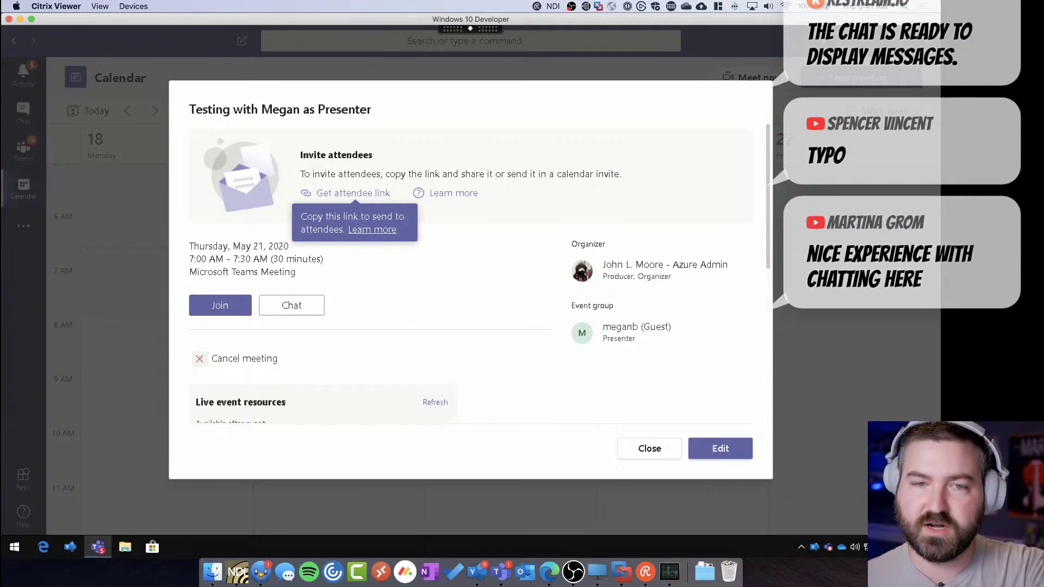
Join 'Testing with Megan as Presenter' as producer from its event details
left_click(235, 306)
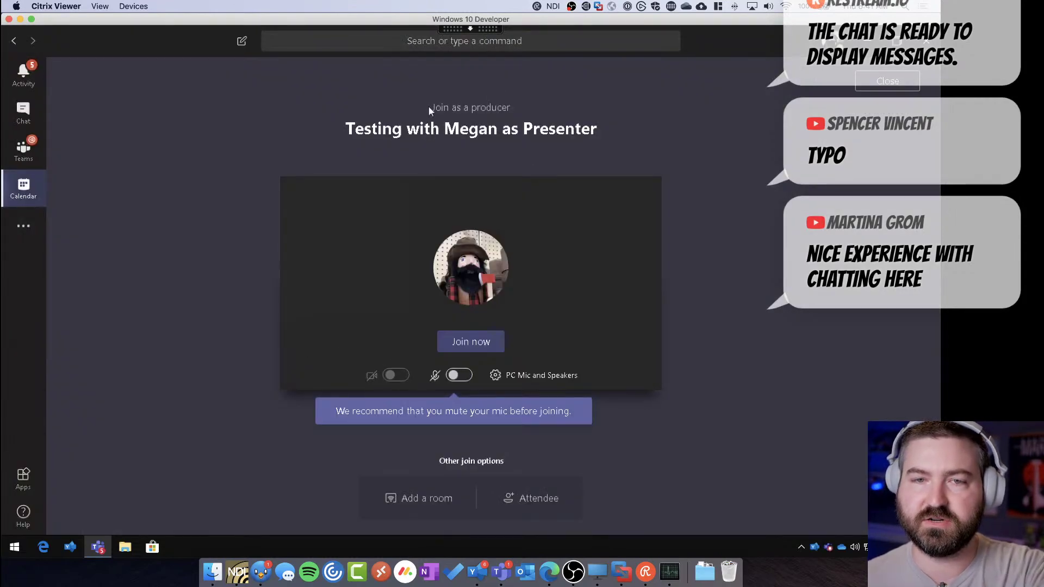
left_click_drag(429, 107, 526, 106)
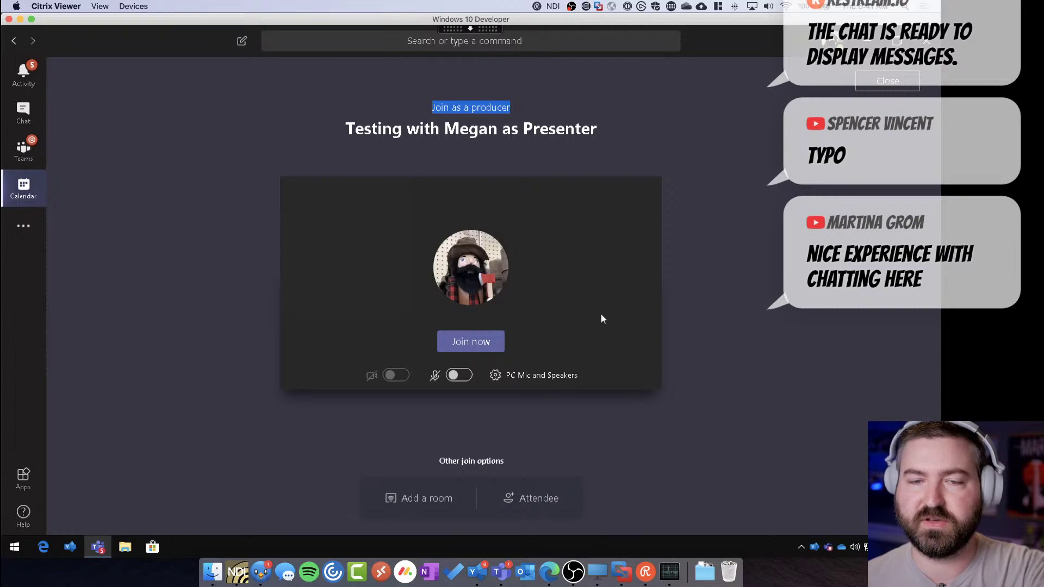
left_click(472, 342)
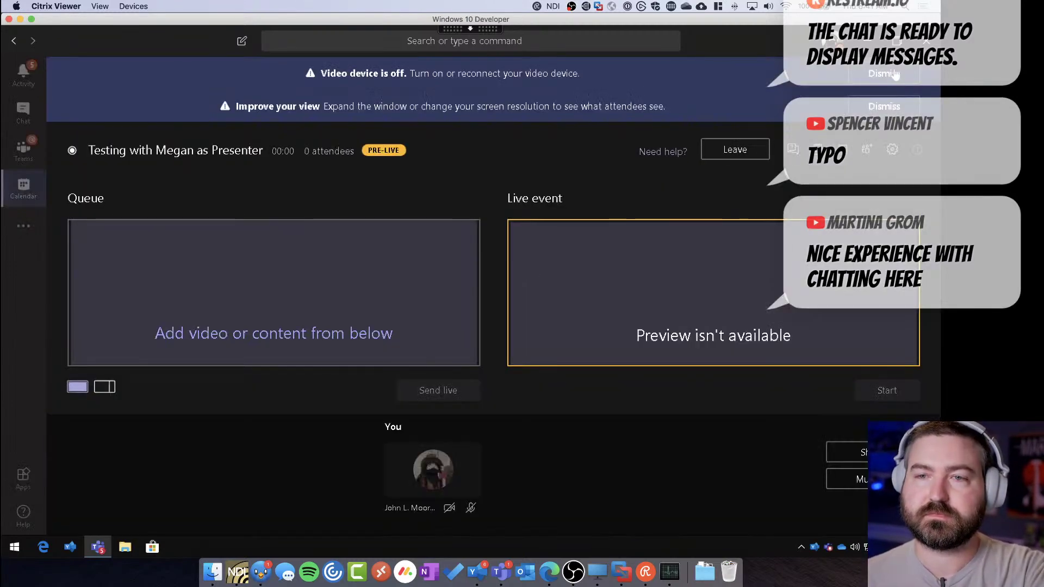
Dismiss the video-off and improve-view notices, reopen the Q&A panel, and switch to the guest's Windows VM
left_click(894, 76)
left_click(878, 83)
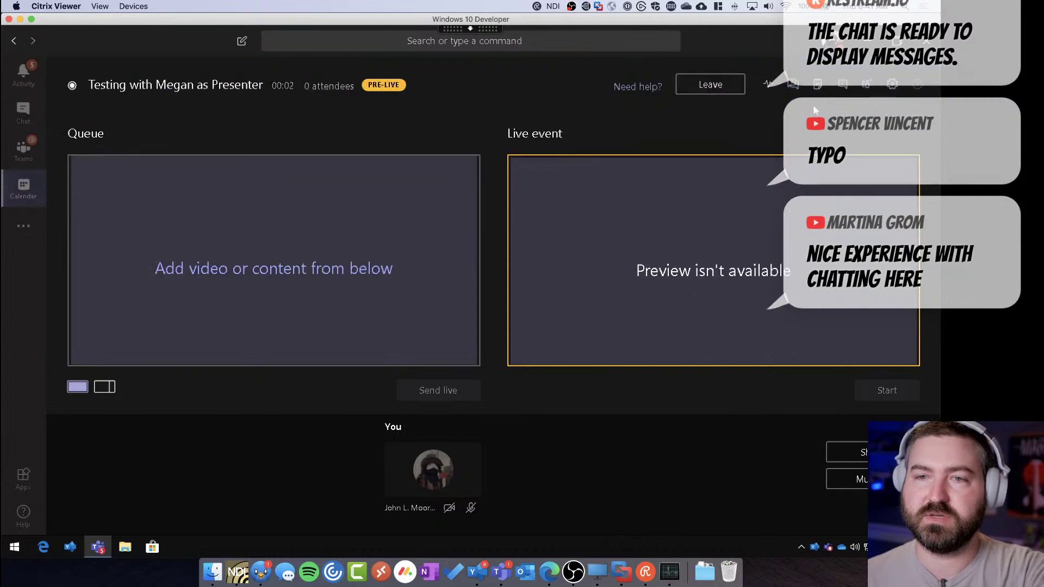
left_click(792, 84)
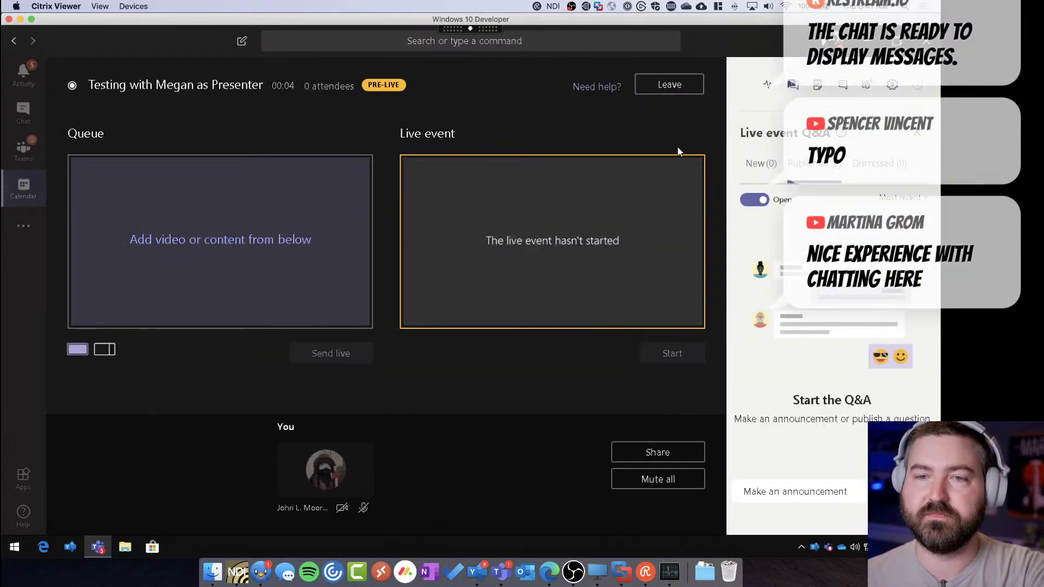
left_click(918, 133)
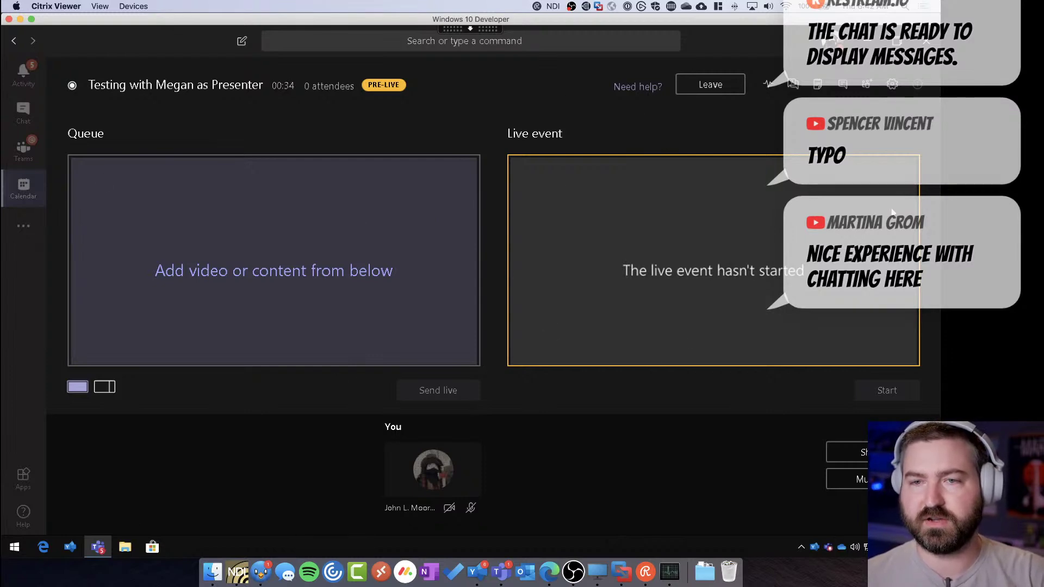
left_click(793, 84)
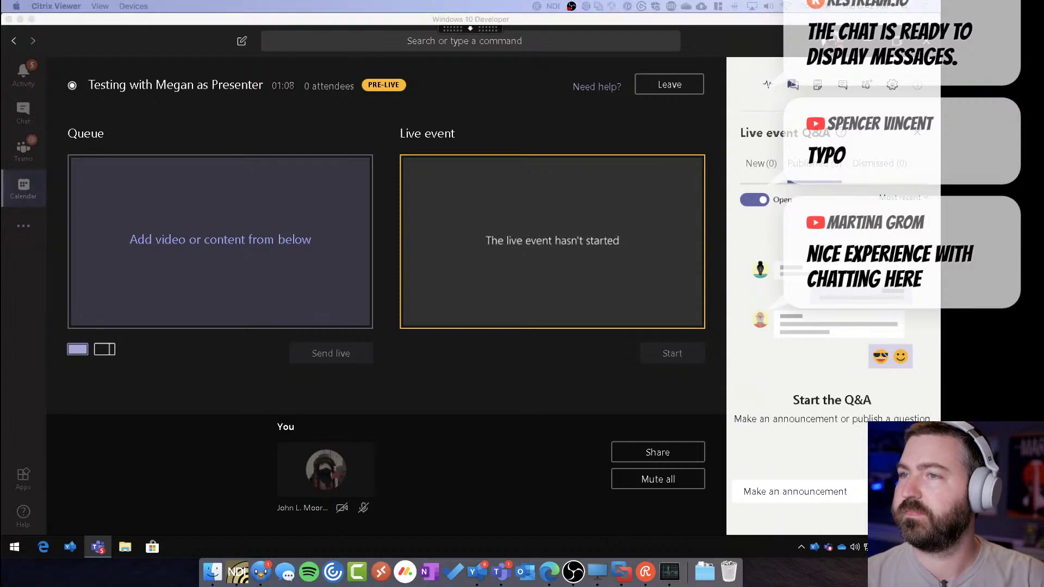
key("super+grave")
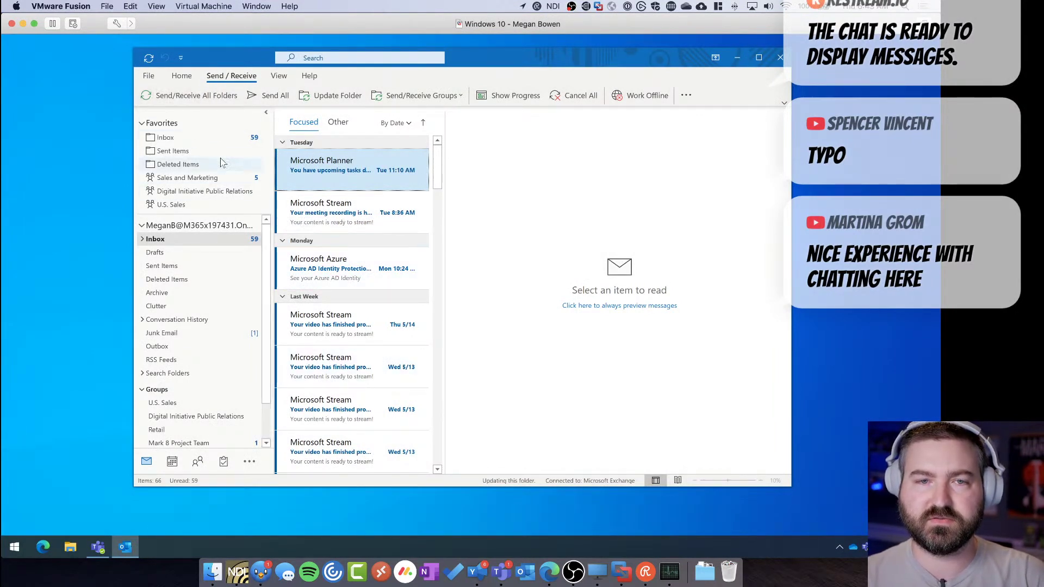
Check the guest's Inbox and her Outlook calendar for May 18–22, 2020, then minimize Outlook
left_click(214, 141)
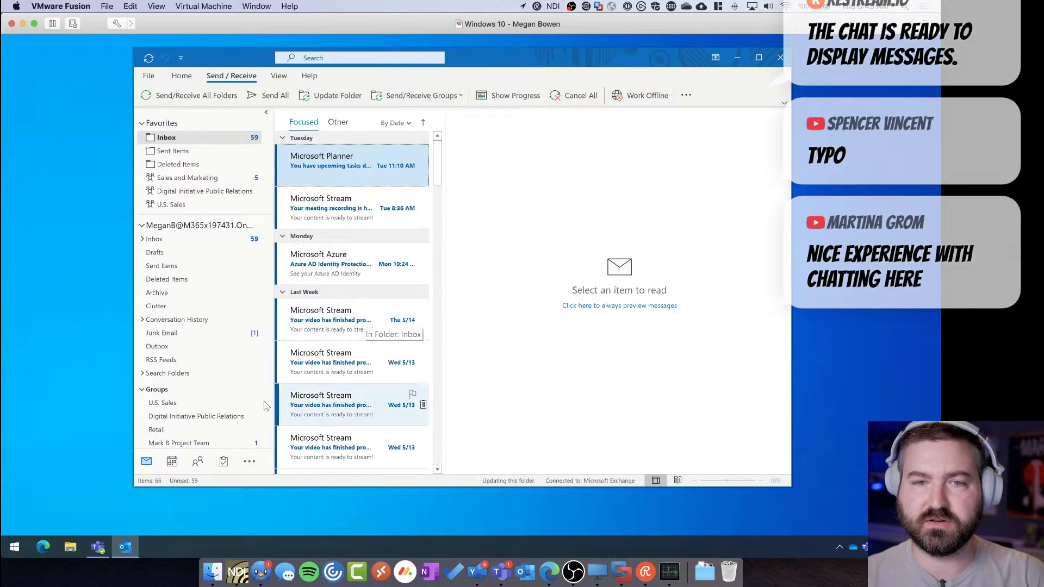
left_click(167, 462)
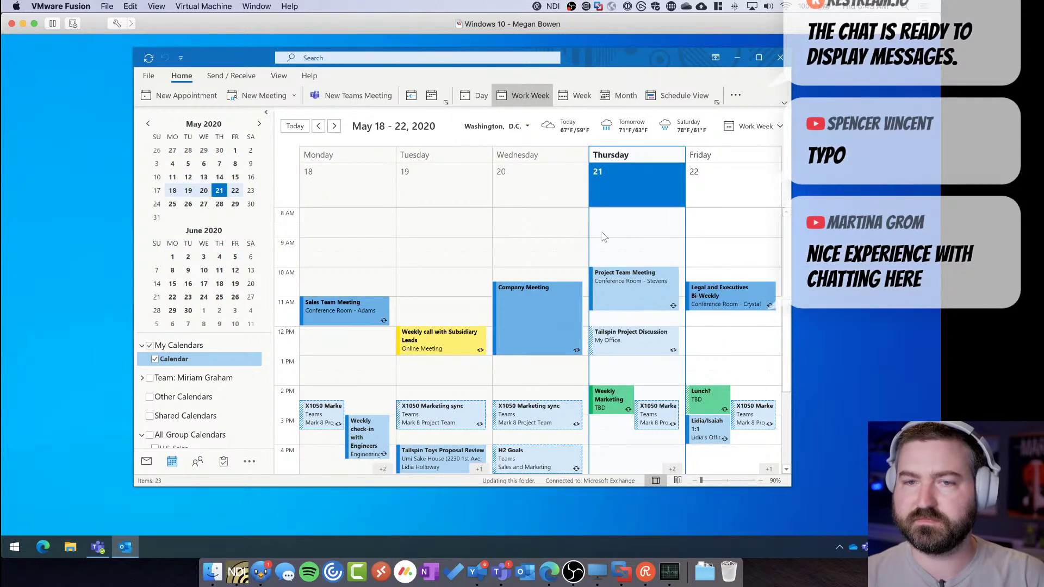
left_click(737, 57)
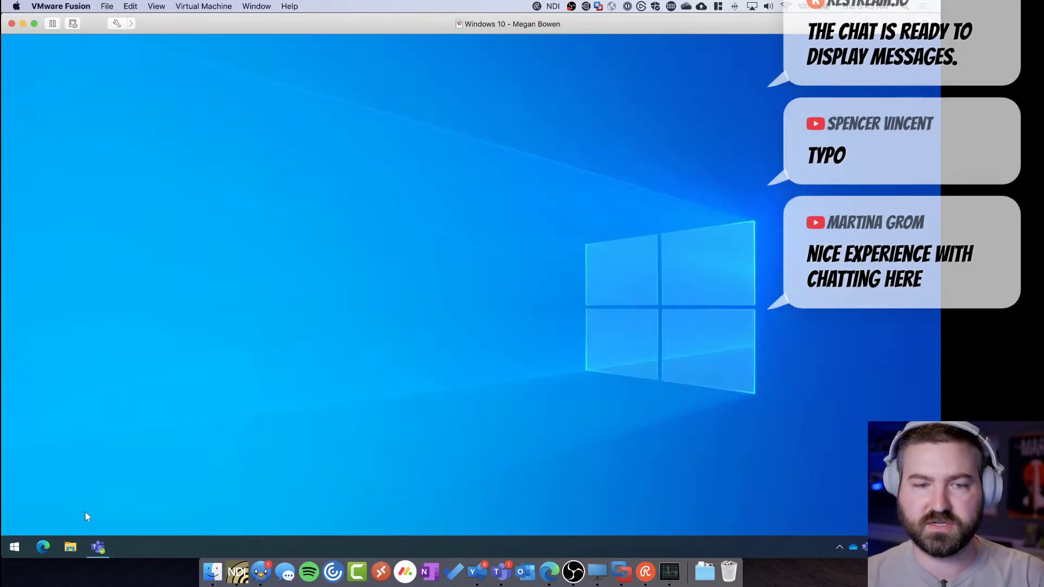
Launch Teams in the VM and open the Thursday 'Testing with Megan as Presenter' event details
left_click(98, 550)
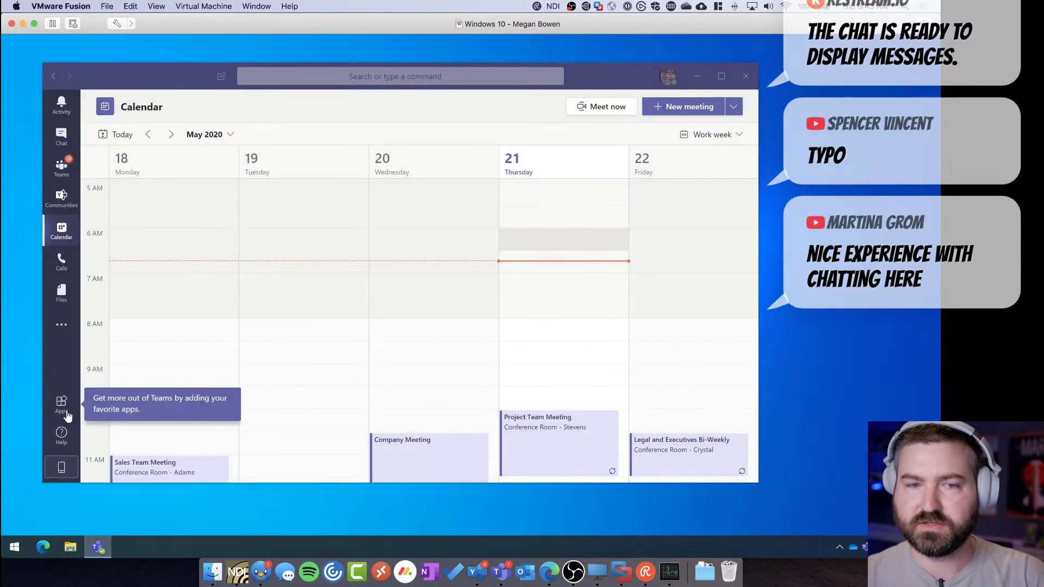
mouse_move(93, 547)
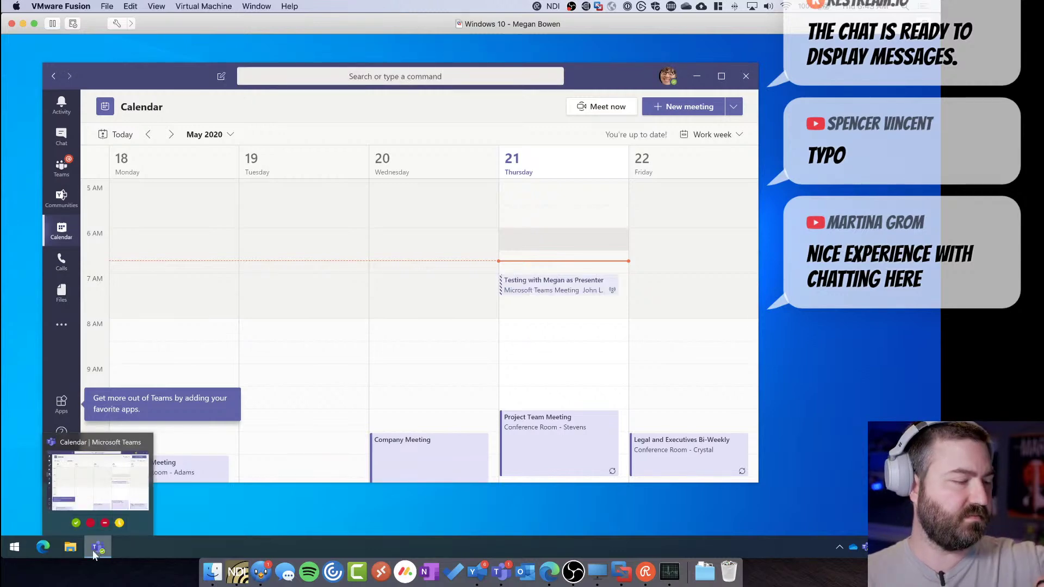
left_click(538, 292)
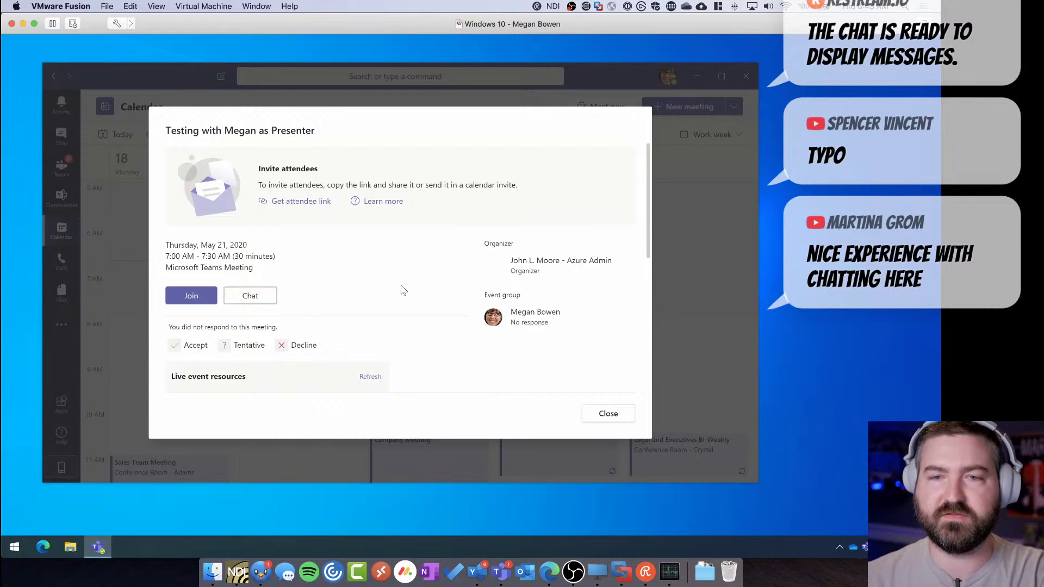
left_click(593, 417)
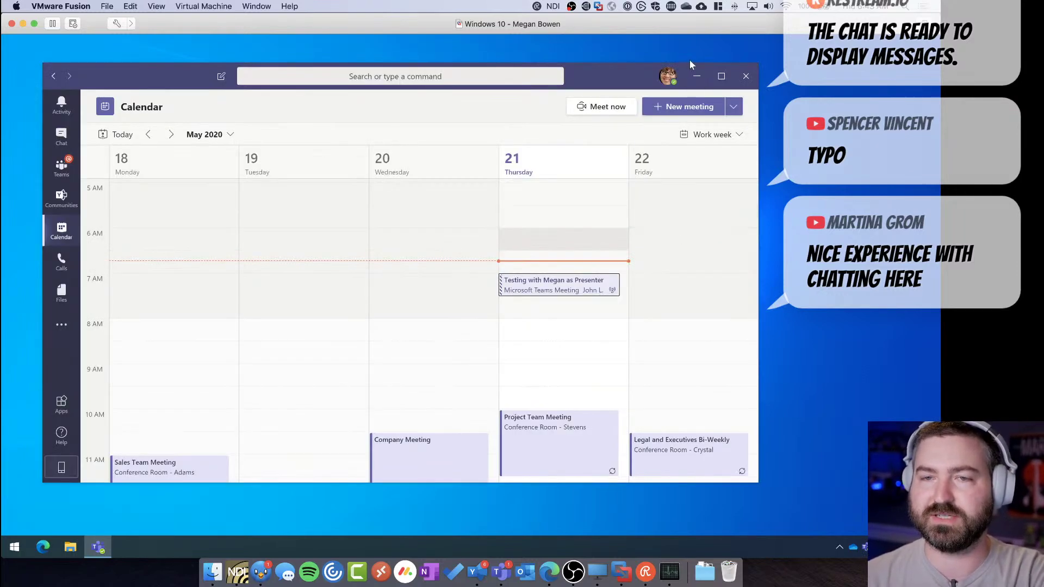
left_click(669, 77)
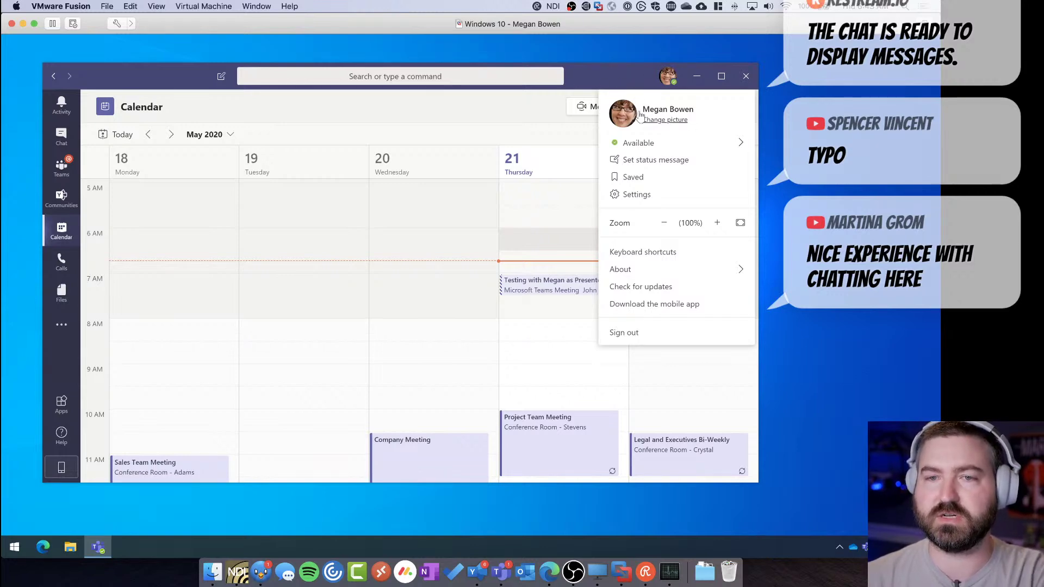
left_click(668, 76)
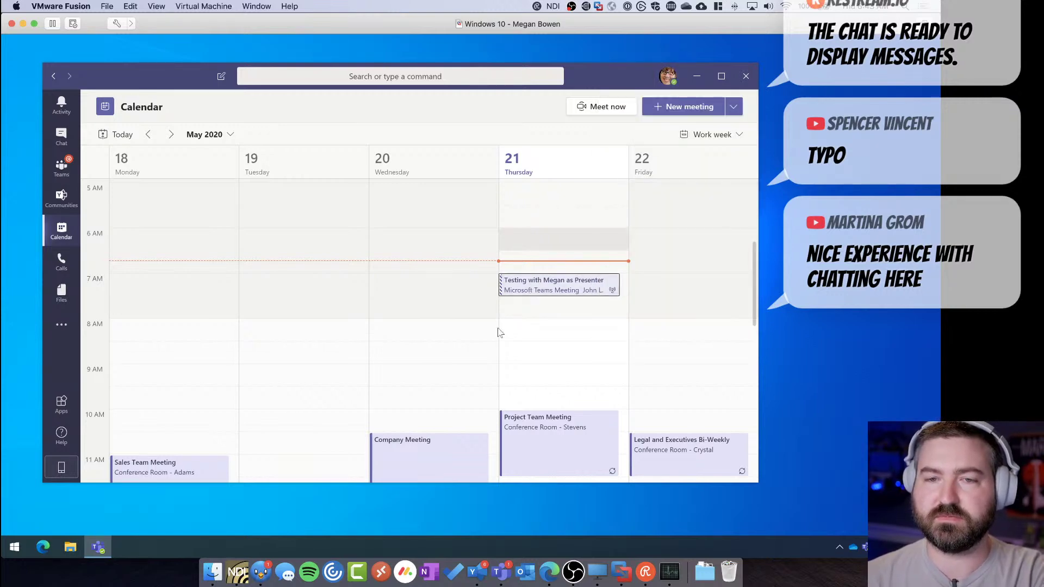
key("Return")
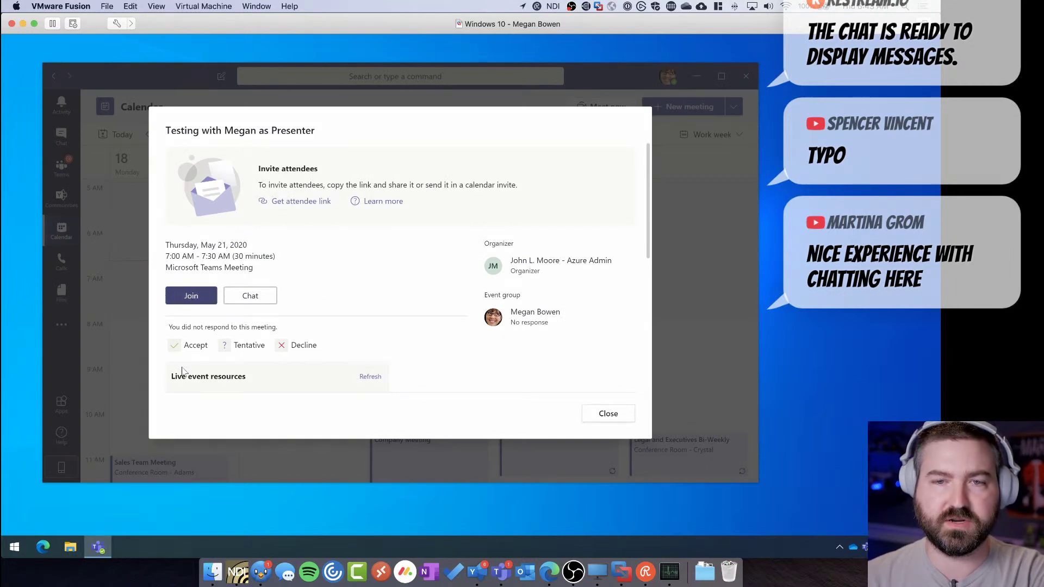
Attempt to join the live event as the guest and close the need-permission message
left_click(191, 295)
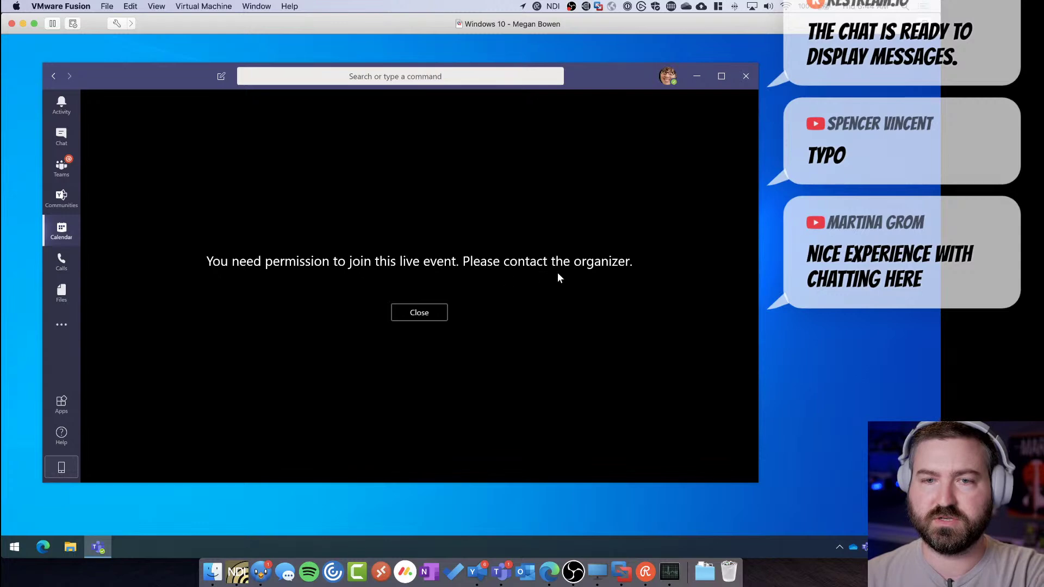
left_click(425, 314)
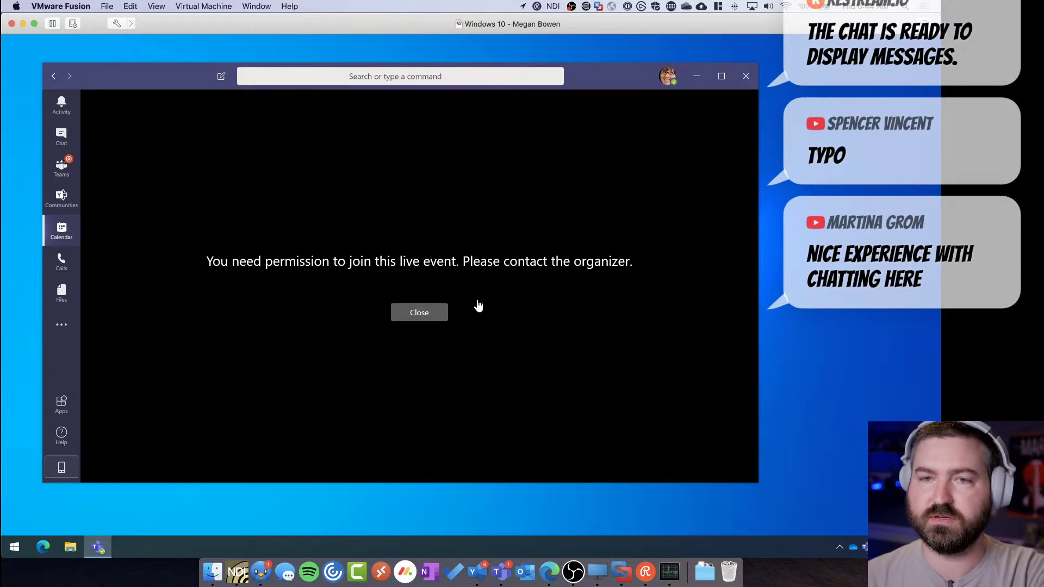
Compare the producer's live event window with the guest's Teams calendar
key("ctrl+Up")
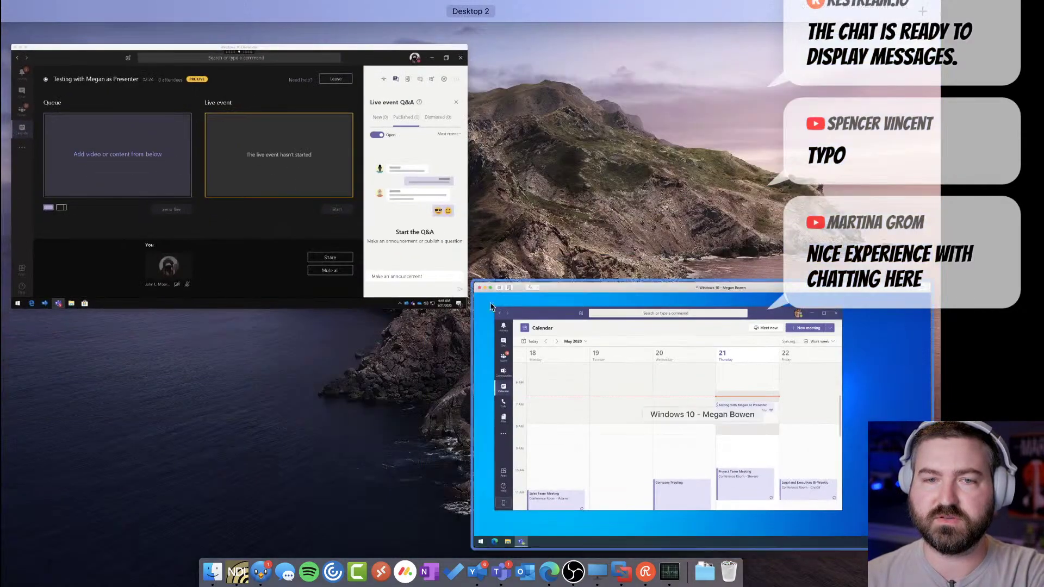
left_click(391, 209)
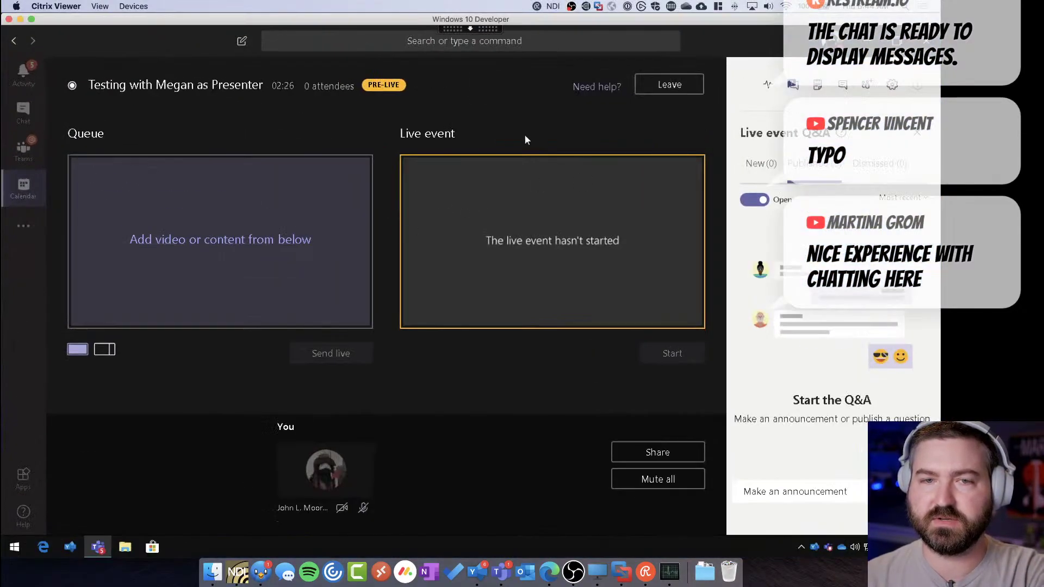
key("ctrl+Up")
left_click(322, 260)
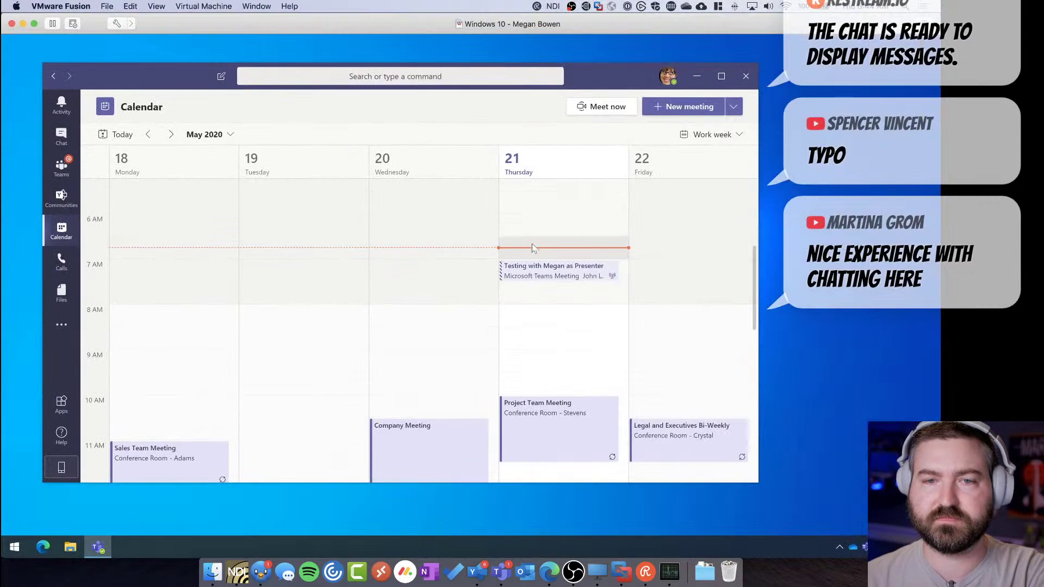
Sign the guest out of Teams and bring up the Windows Start menu
left_click(668, 76)
left_click(626, 333)
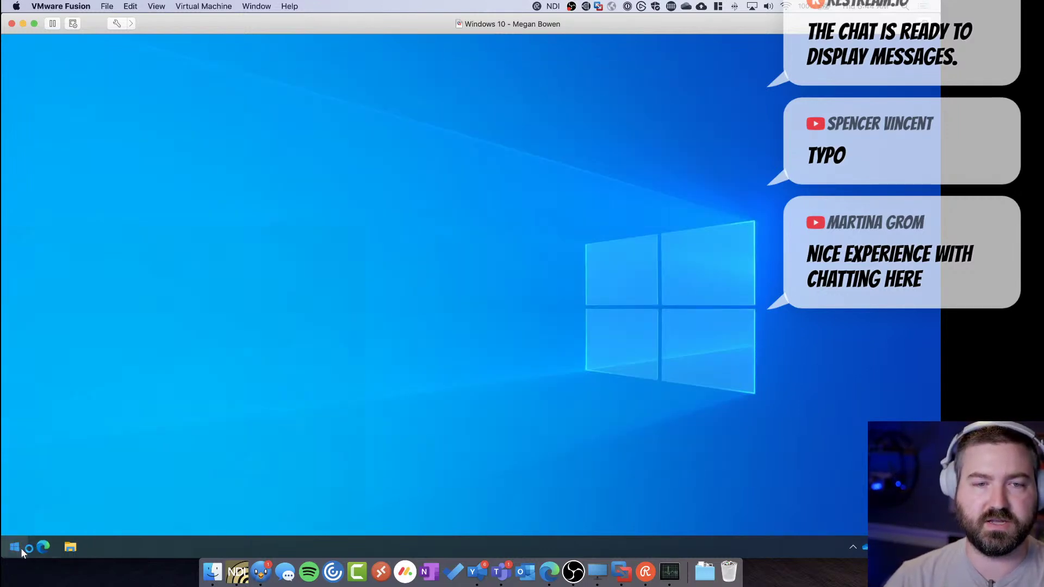
left_click(21, 548)
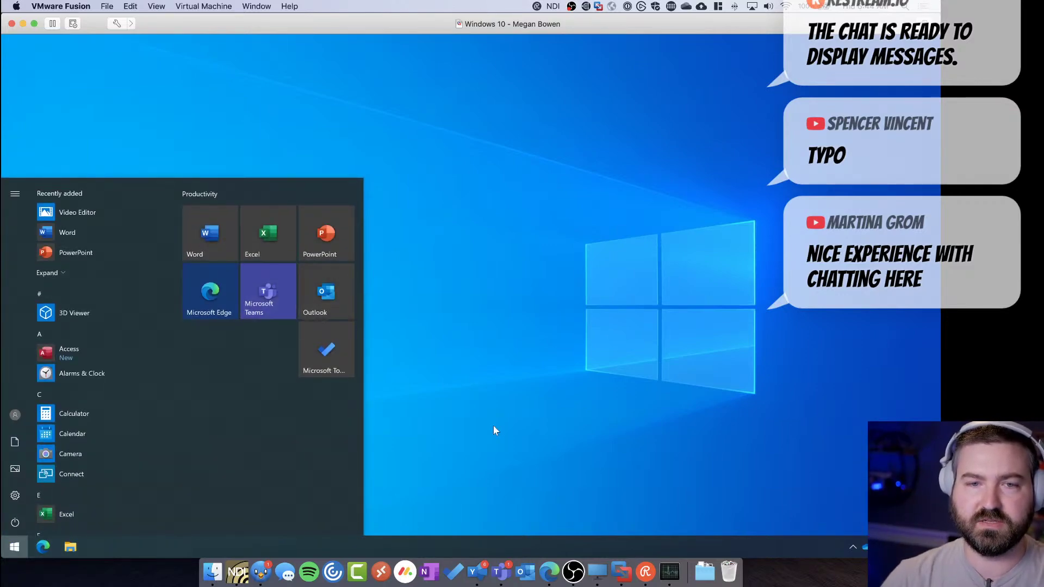
Close the Start menu and return to the VM where Teams is loading its sign-in window
left_click(511, 434)
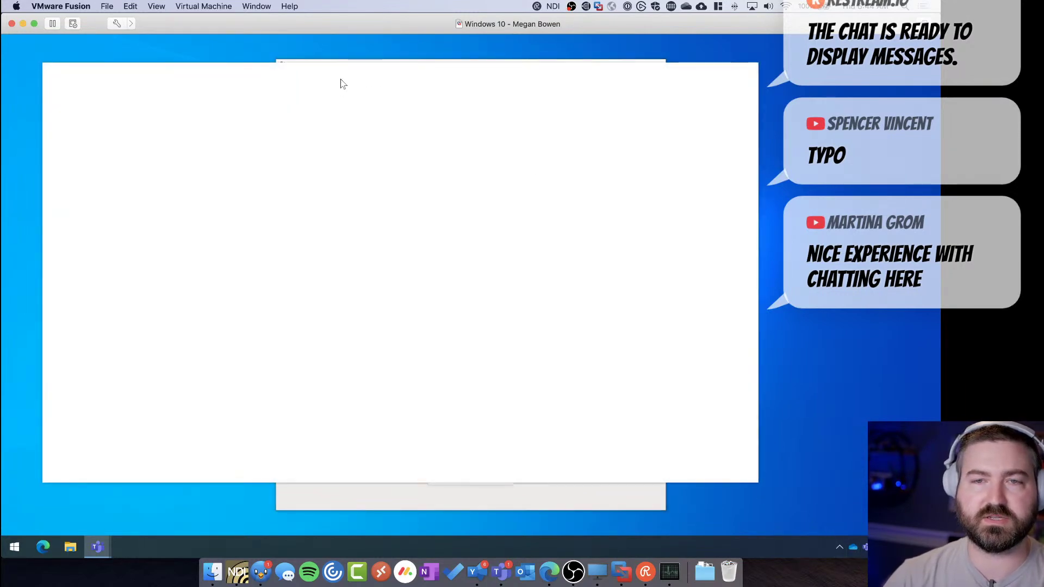
left_click(549, 572)
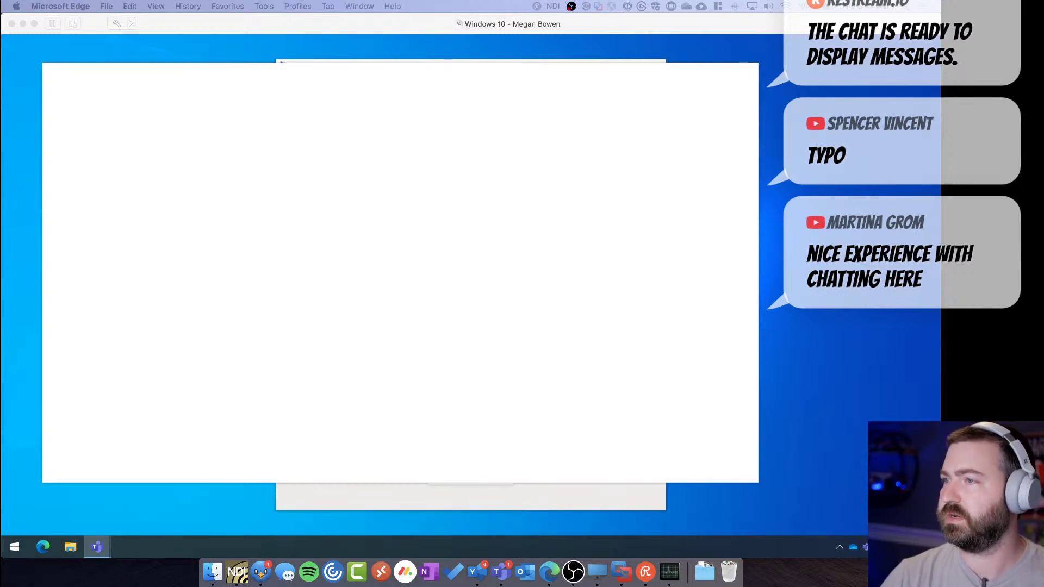
left_click(678, 87)
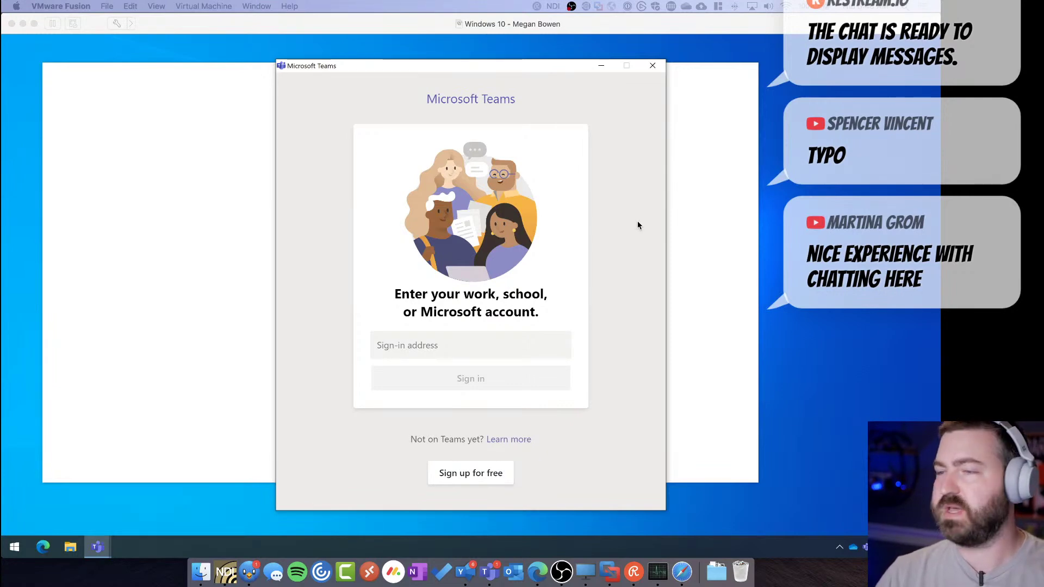
Paste the presenter's work account address into the Teams sign-in and submit it
left_click(436, 342)
key("ctrl+v")
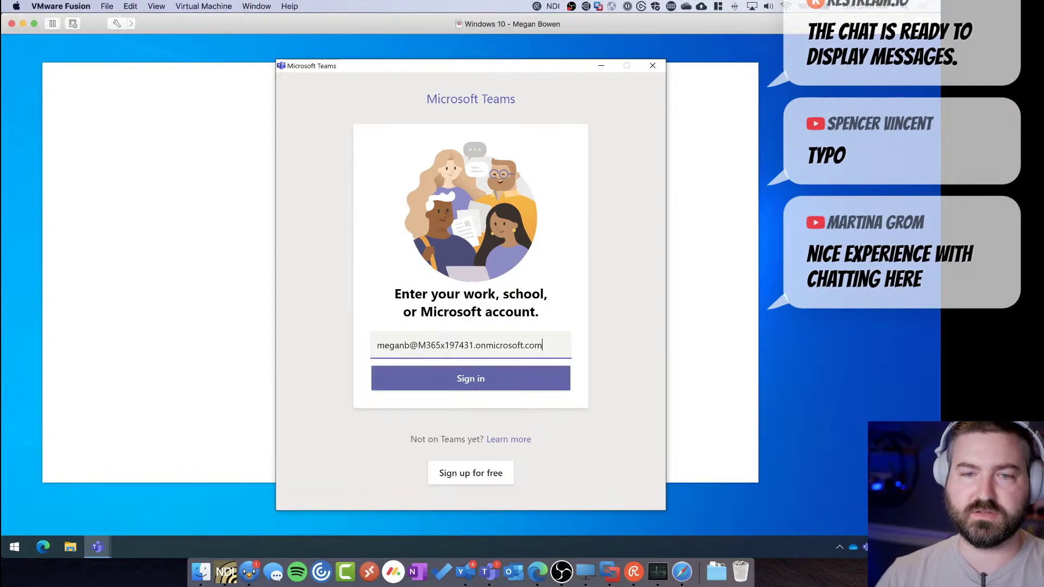
left_click(479, 379)
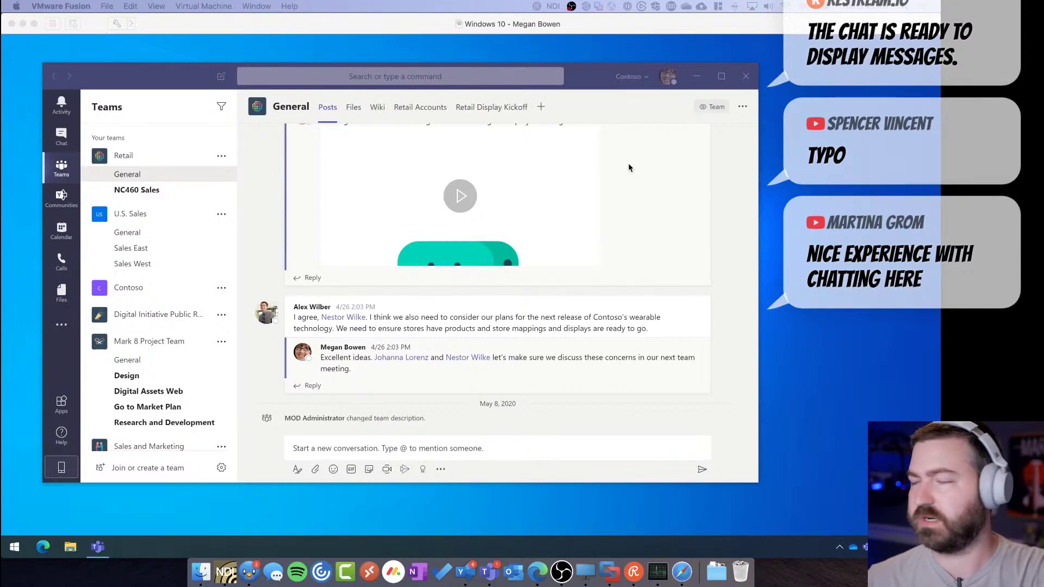
Focus the VM and drag the Teams window into position on the desktop
left_click(576, 75)
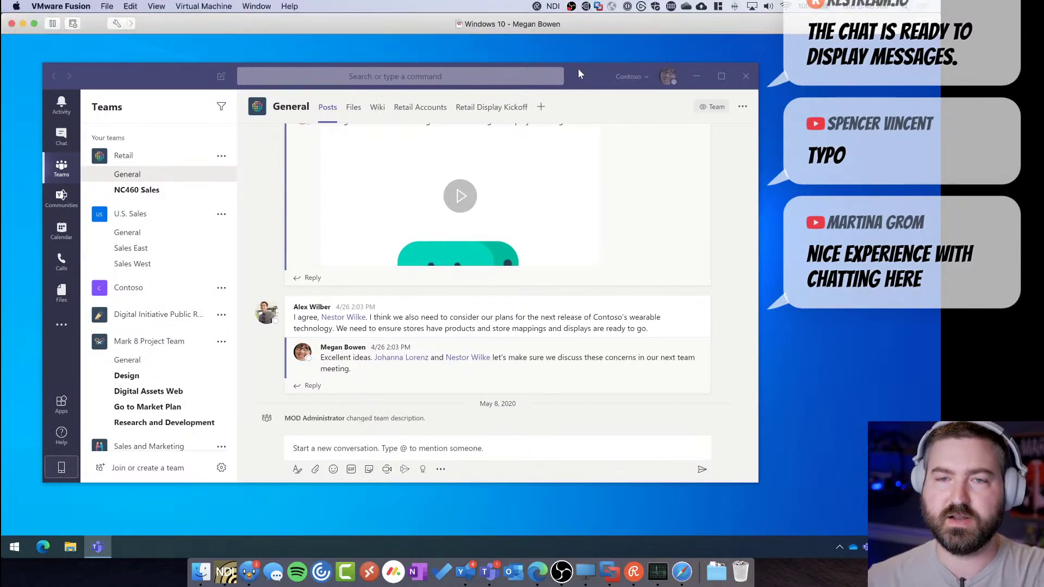
left_click_drag(578, 70, 592, 68)
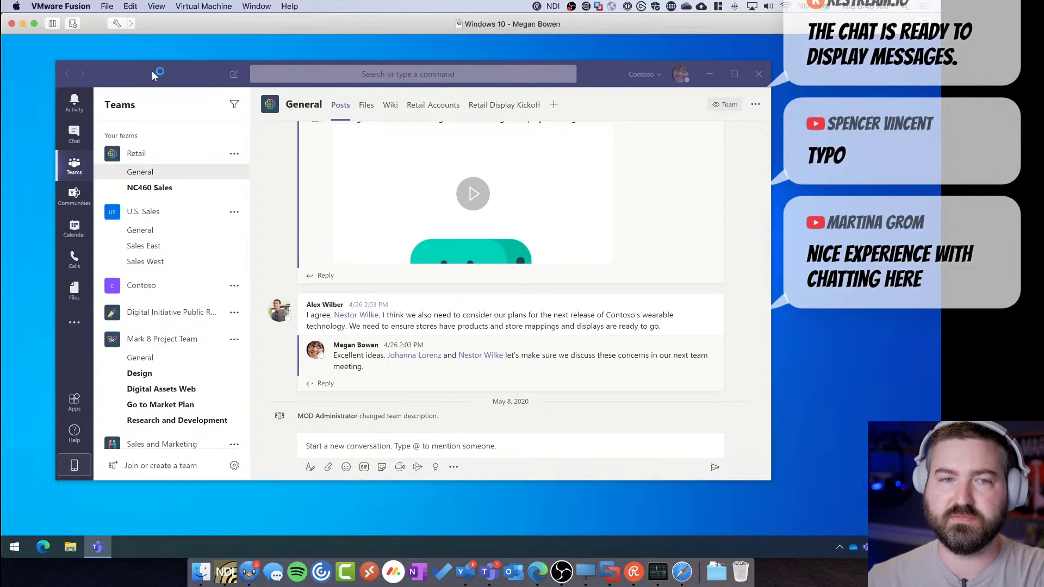
left_click_drag(152, 70, 191, 78)
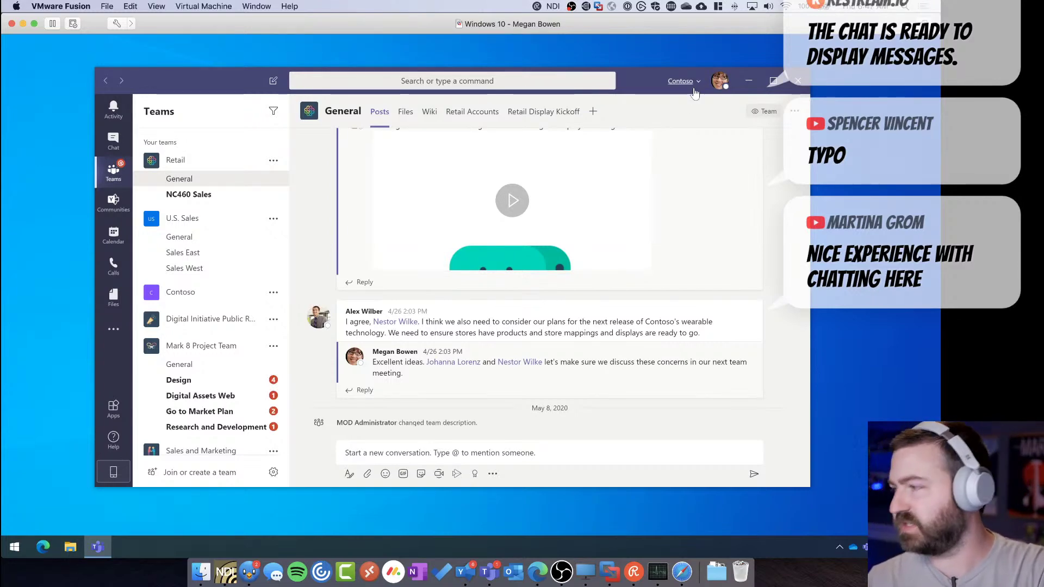
mouse_move(646, 75)
left_mouse_down()
mouse_move(644, 64)
mouse_move(648, 74)
left_mouse_up()
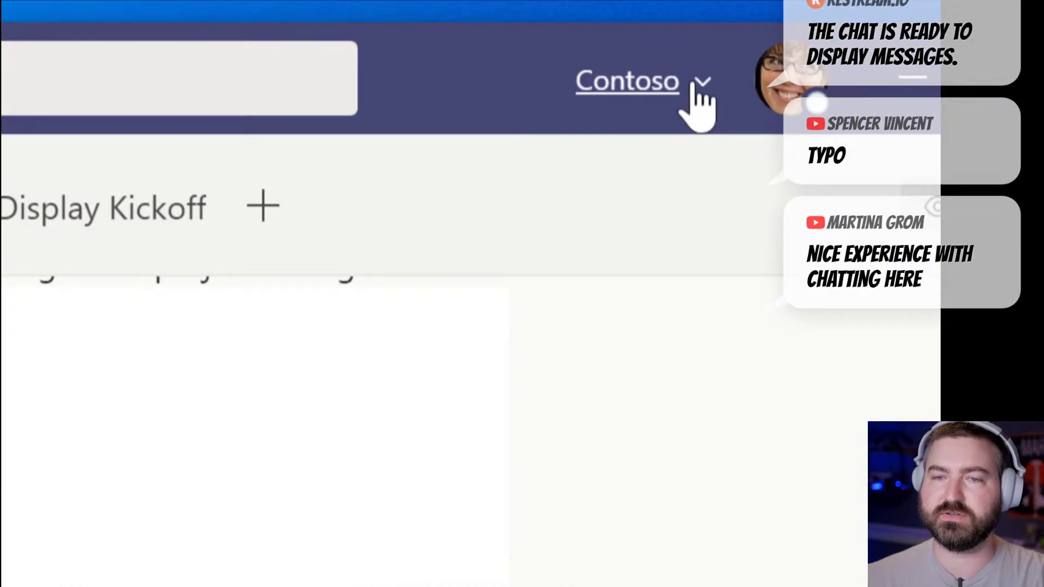
Check the available organisations, stay in Contoso, and open Outlook from the system tray
left_click(700, 90)
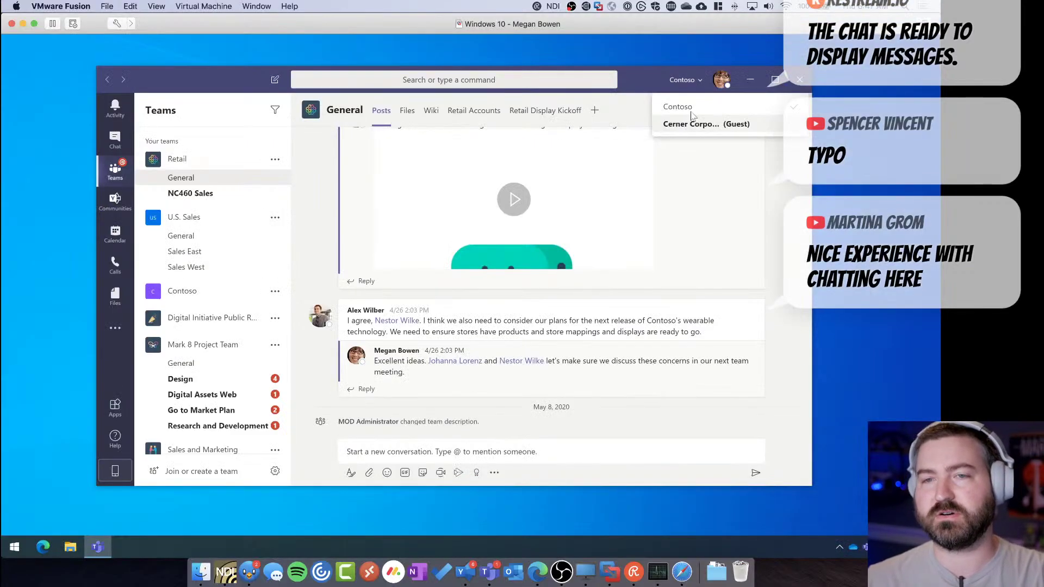
left_click(685, 83)
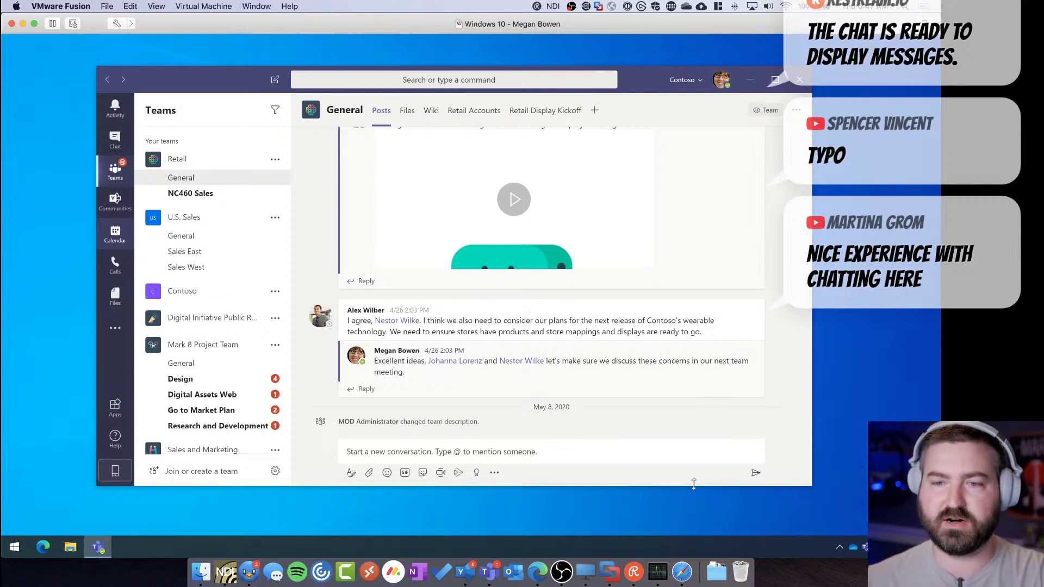
left_click(840, 548)
left_click(862, 523)
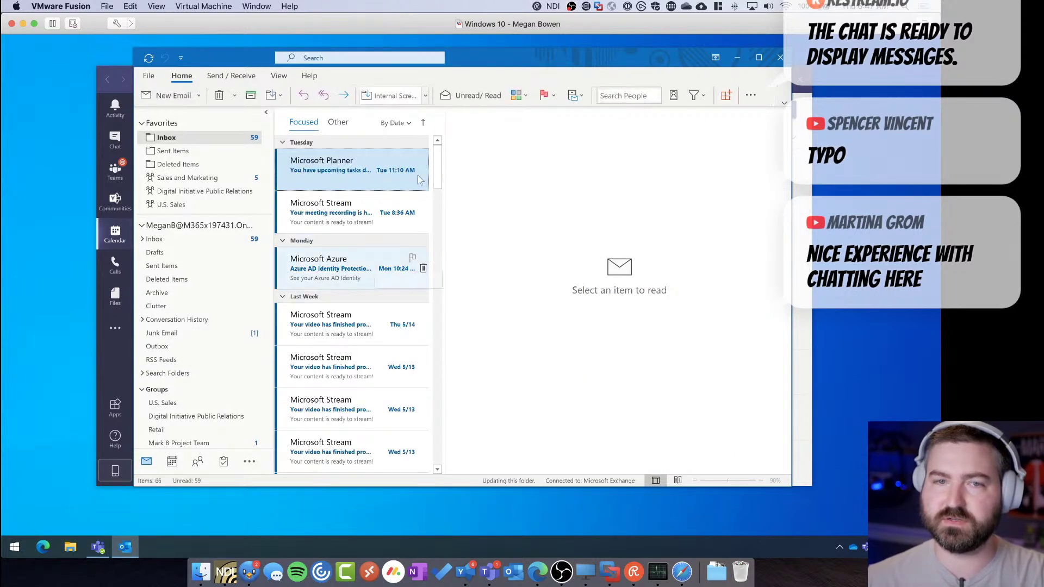
Minimize Outlook, open the 21 May 7:00 AM presenter test event, and attempt to join it
left_click(736, 58)
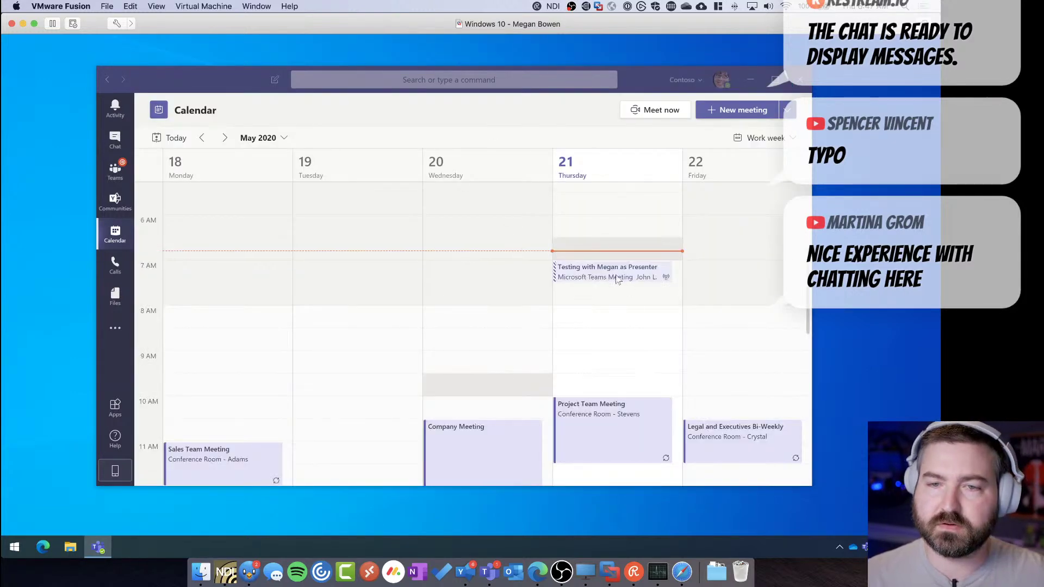
left_click(617, 279)
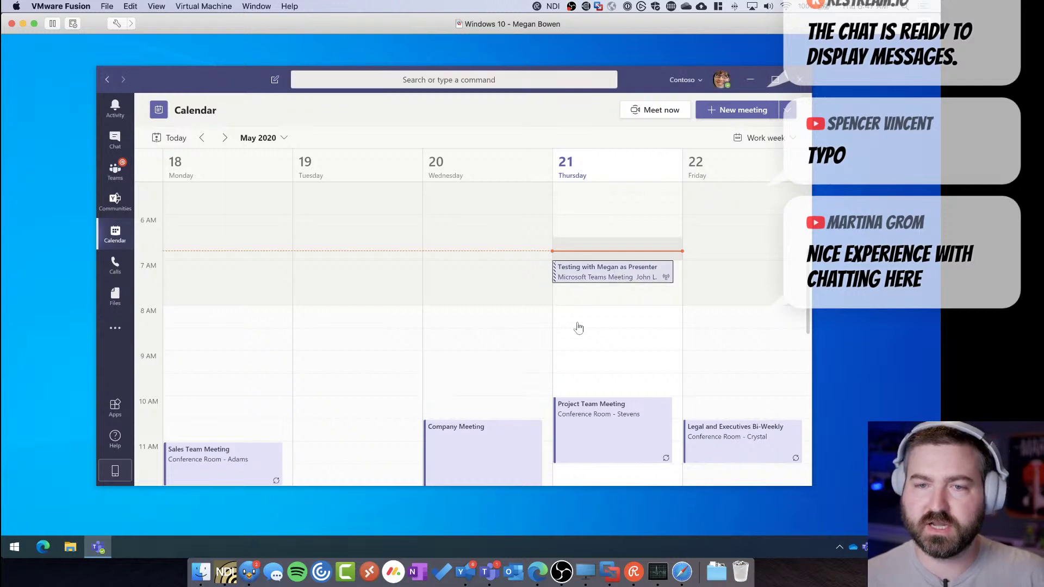
left_click(590, 279)
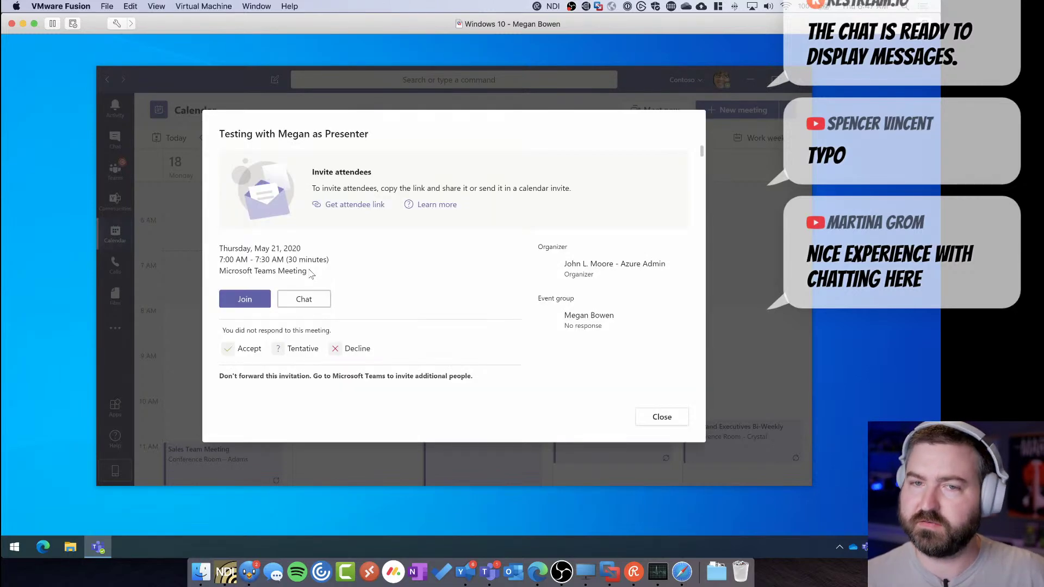
left_click(249, 300)
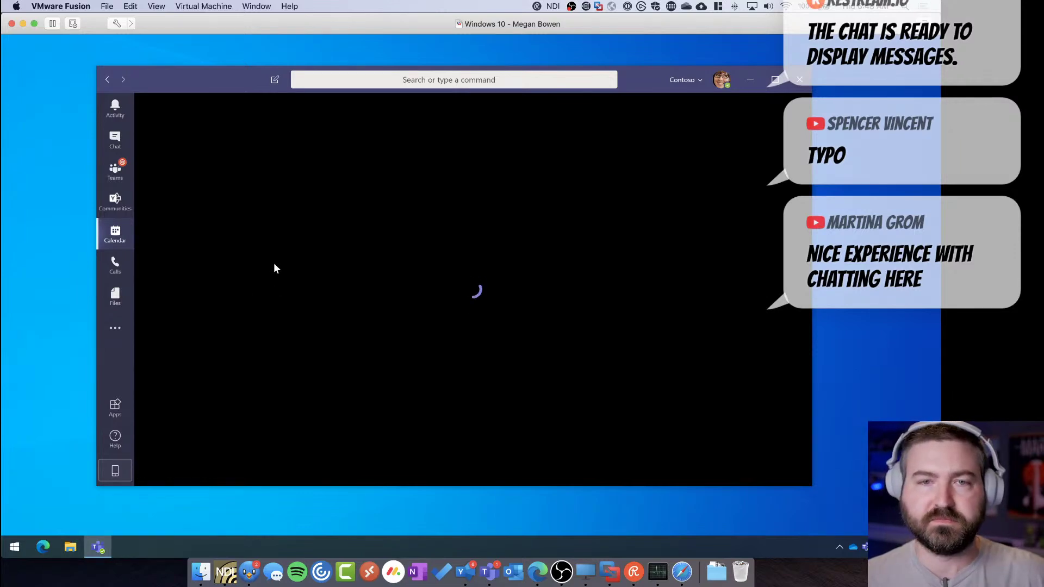
left_click_drag(222, 81, 224, 82)
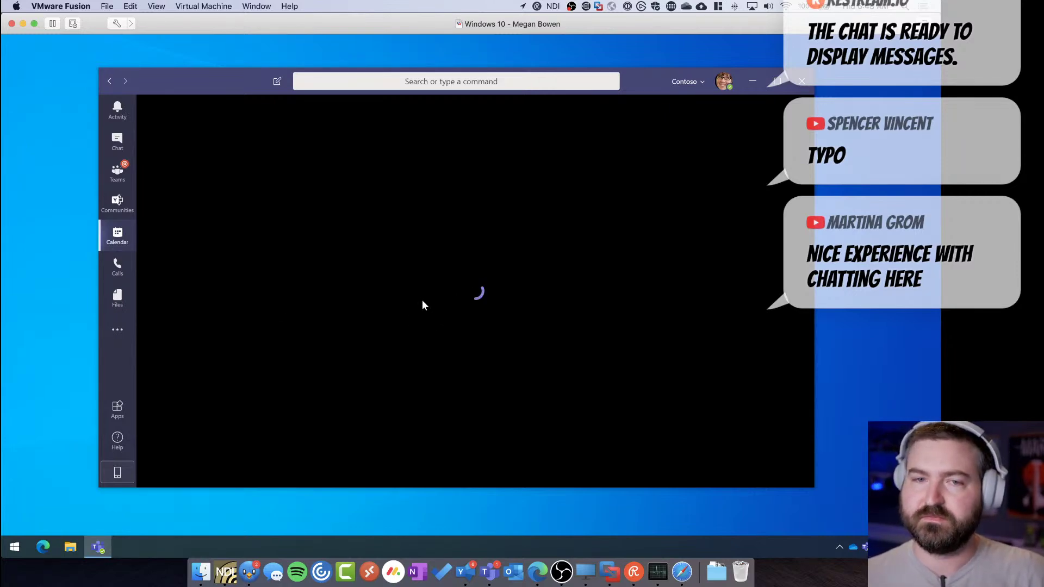
left_click_drag(234, 82, 157, 76)
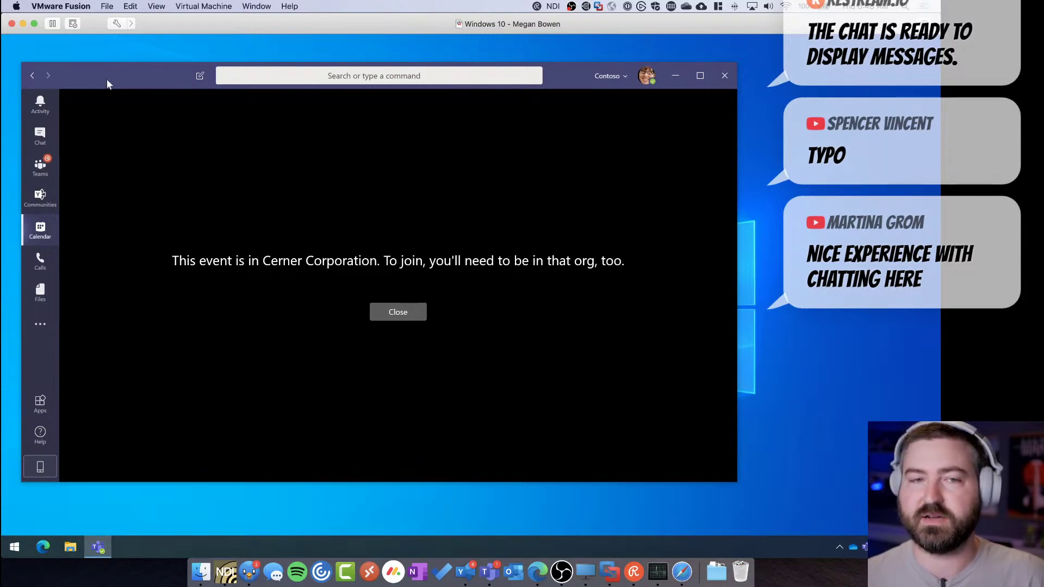
Dismiss the membership error and switch to the Cerner Corporation (Guest) organisation
left_click_drag(103, 83, 107, 69)
key("Escape")
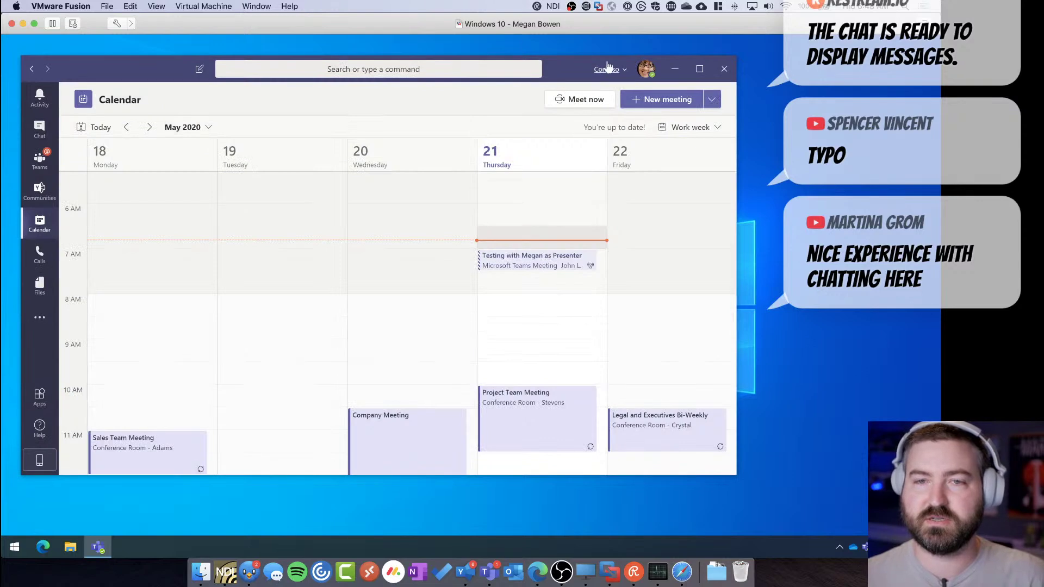
left_click(608, 69)
left_click(608, 114)
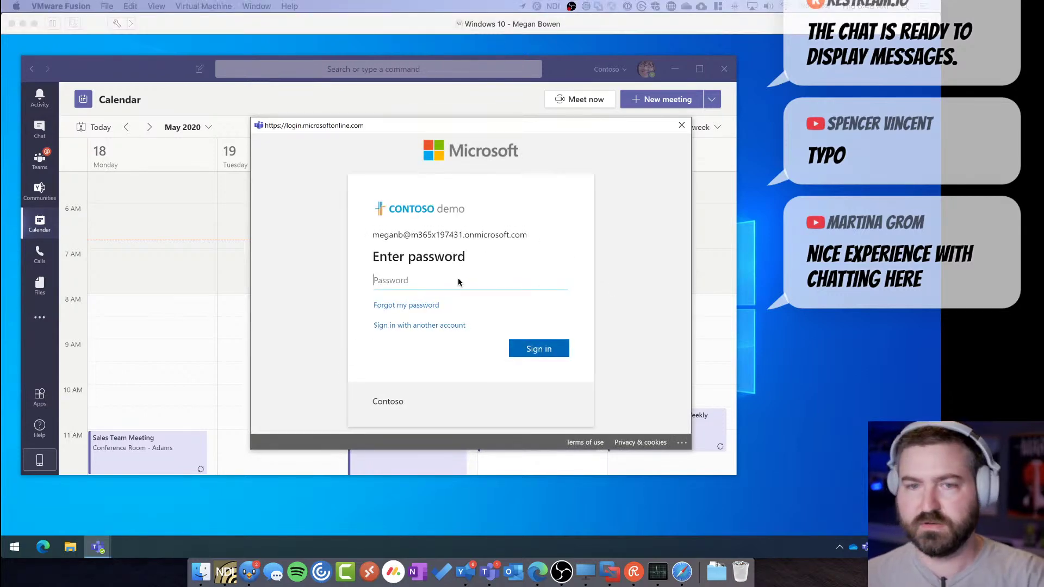
Enter the account password, sign in, and confirm staying signed in
left_click(411, 281)
key("ctrl+v")
left_click(542, 349)
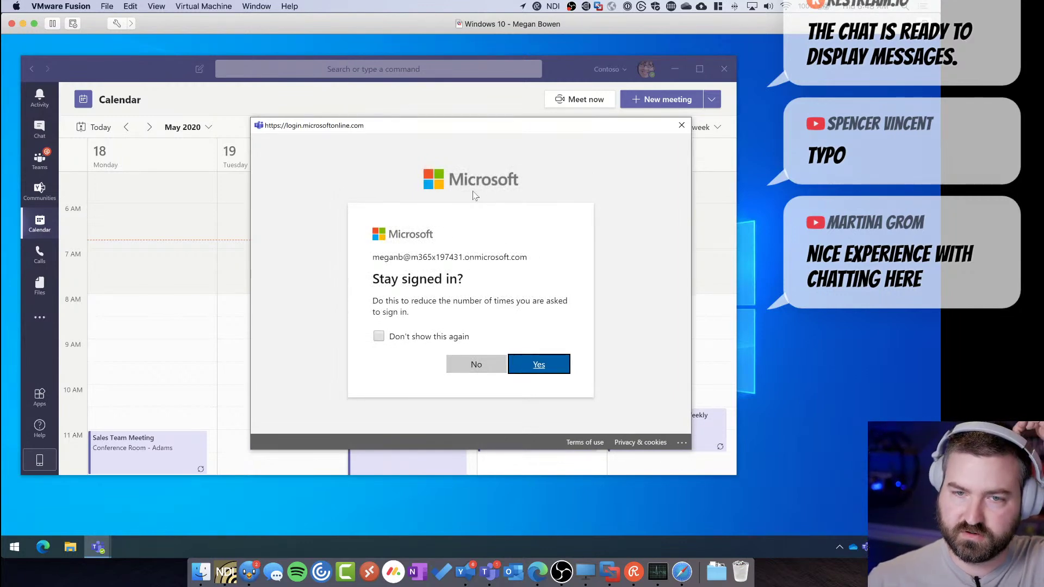
key("Return")
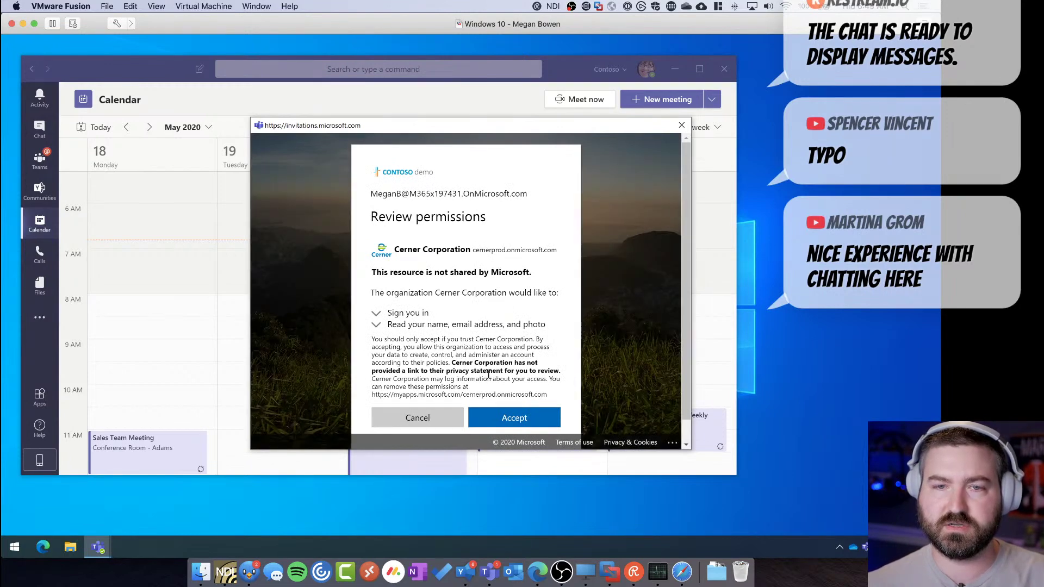
Accept Cerner Corporation's requested permissions on the Review permissions page
left_click(504, 418)
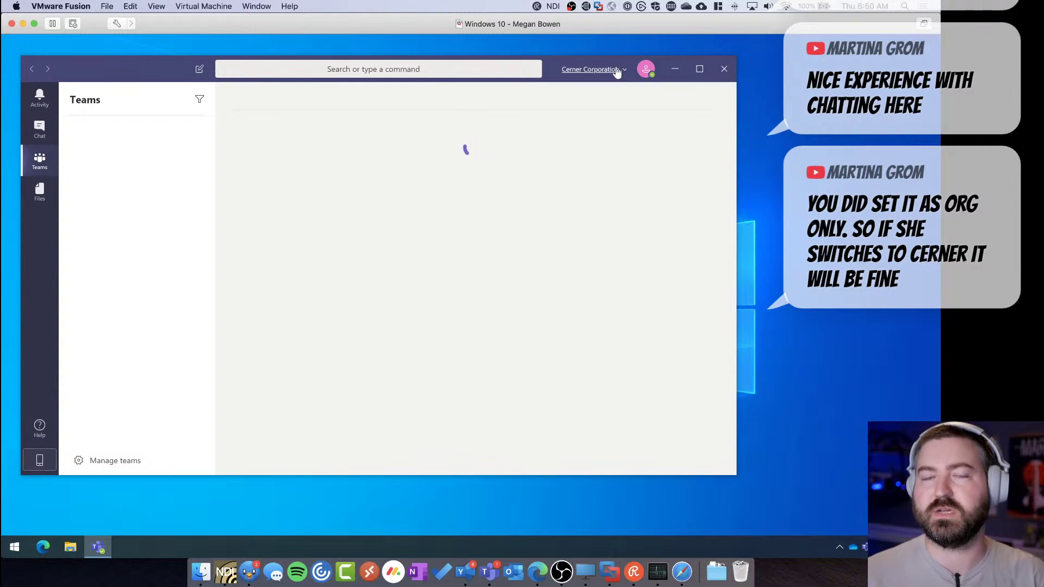
Check the active organisation, move the Teams window, and open the guest profile menu
left_click(617, 71)
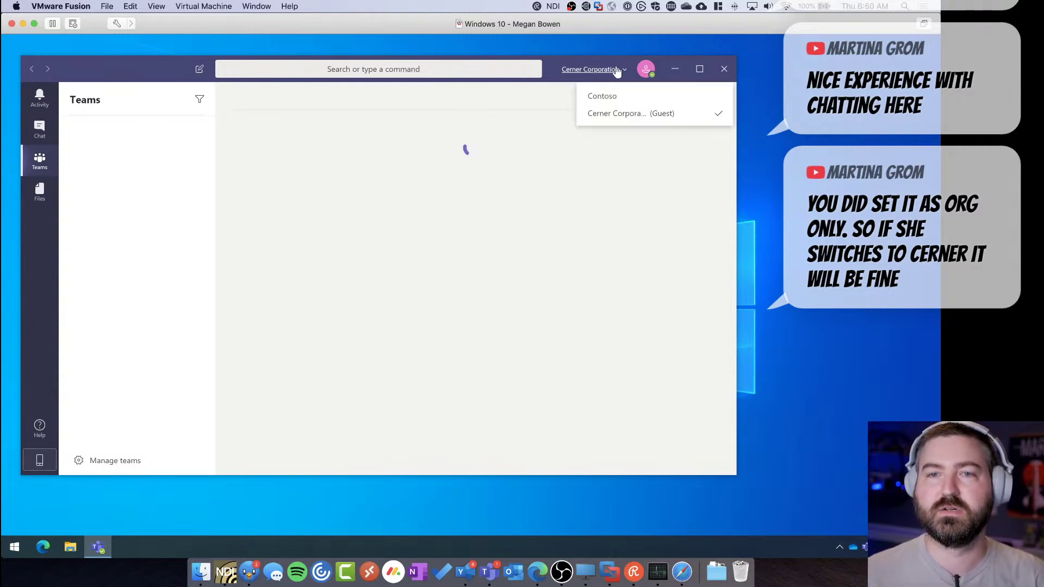
left_click_drag(121, 62, 145, 70)
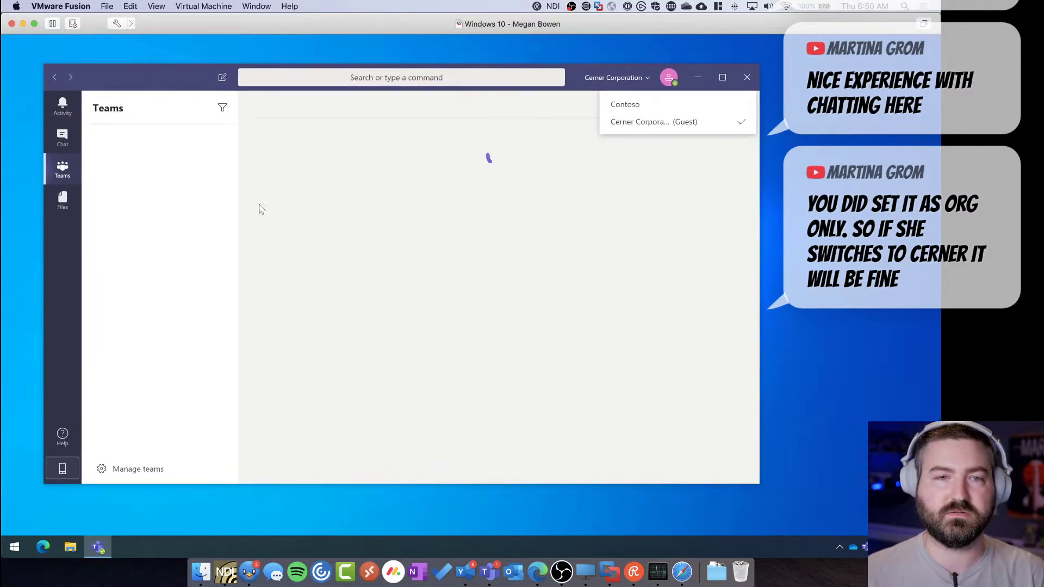
left_click(680, 85)
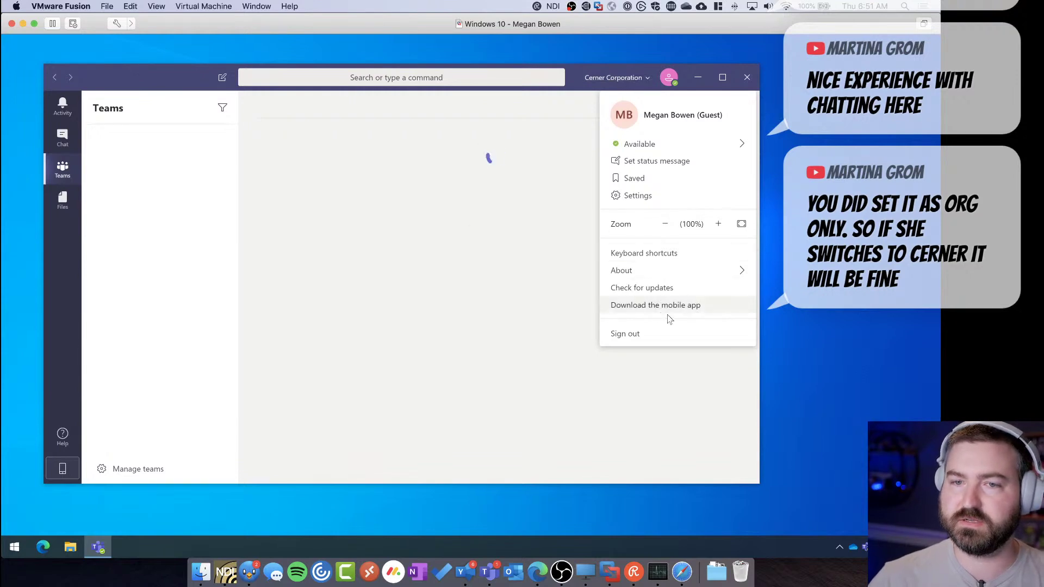
Sign out of the guest profile, relaunch Teams, and sign in with the pasted work e-mail
left_click(669, 333)
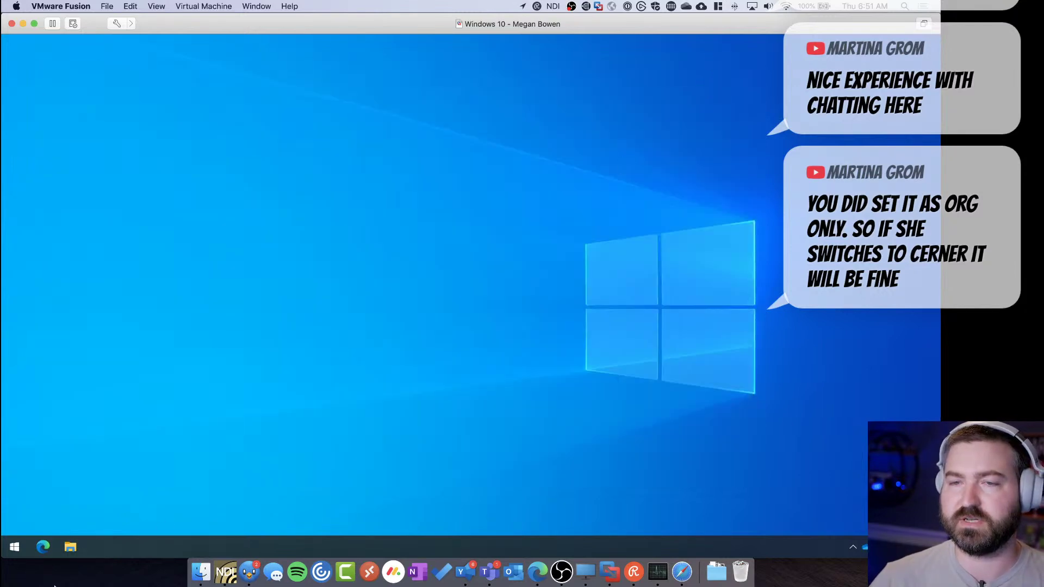
left_click(14, 547)
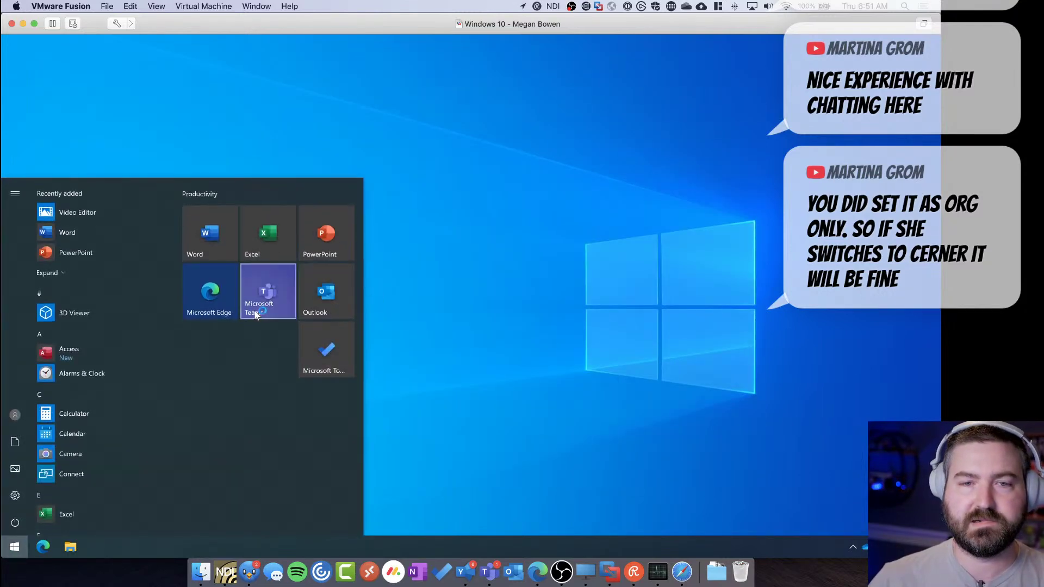
left_click(736, 295)
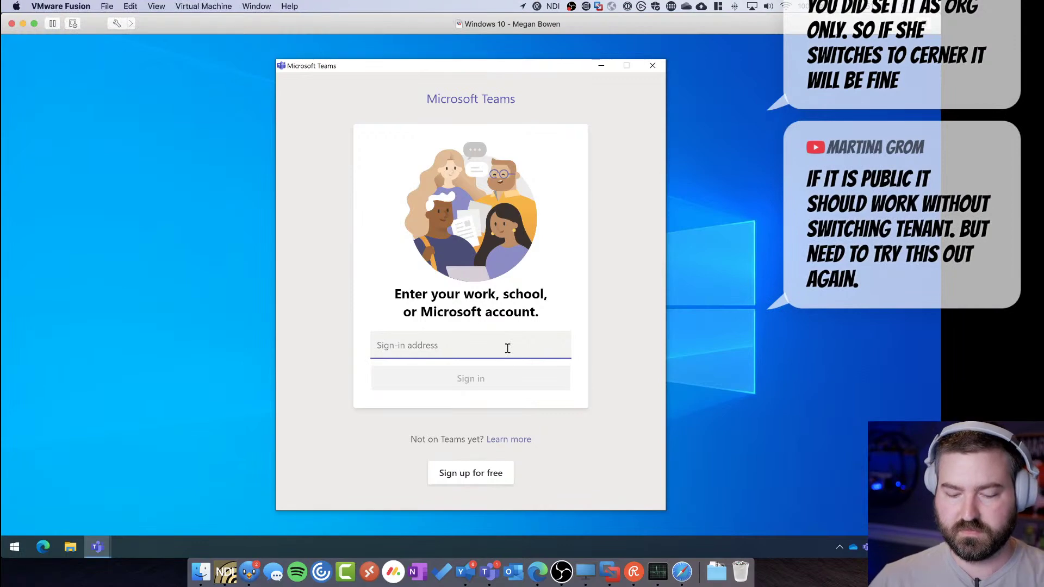
key("ctrl+v")
left_click(478, 380)
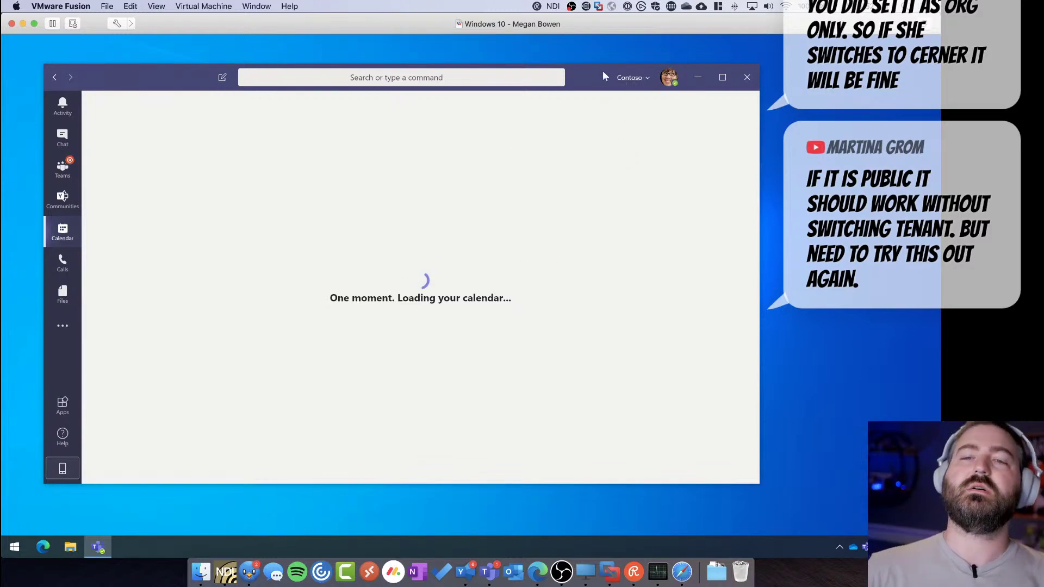
left_click_drag(593, 73, 601, 70)
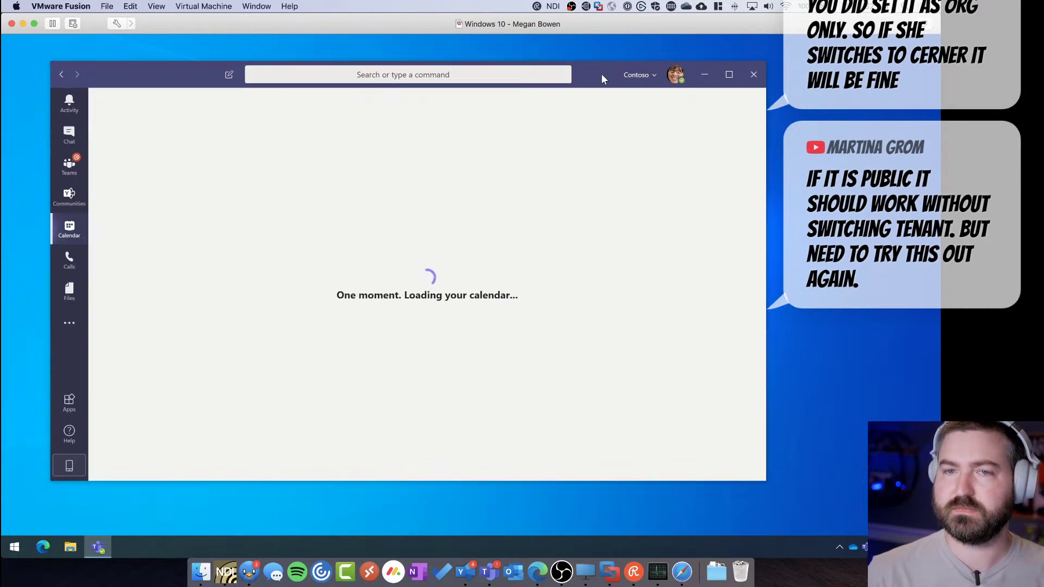
Open the organisation switcher, launch Task Manager, and move the teams.microsoft.com sign-in popup aside
left_click_drag(600, 75, 586, 82)
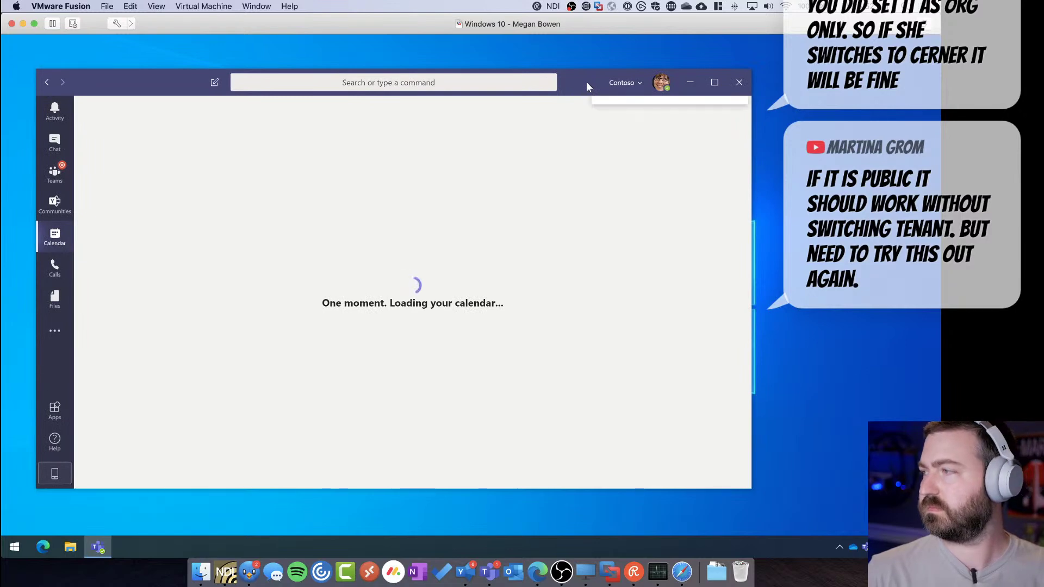
left_click(621, 82)
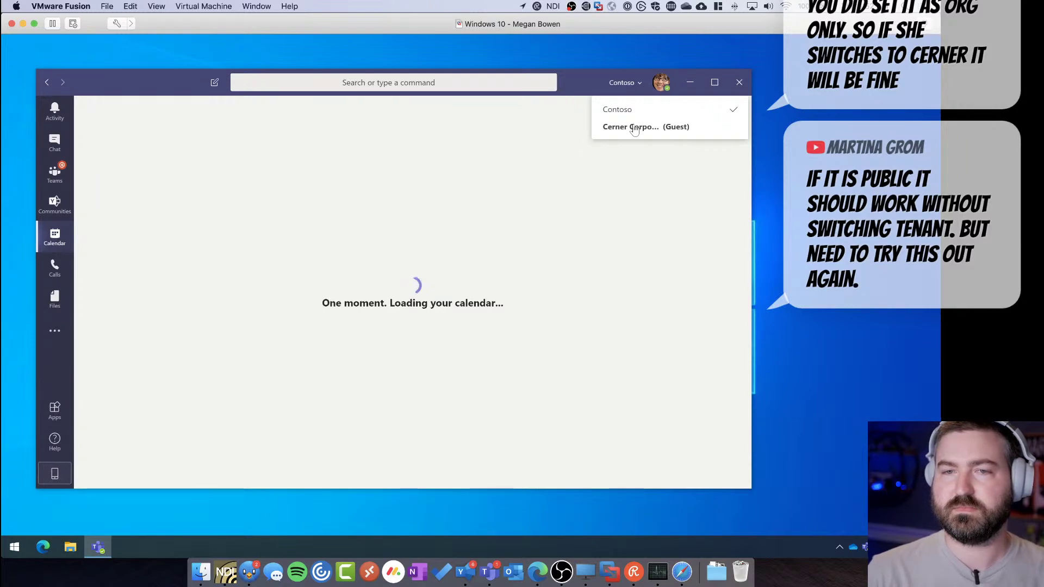
right_click(778, 541)
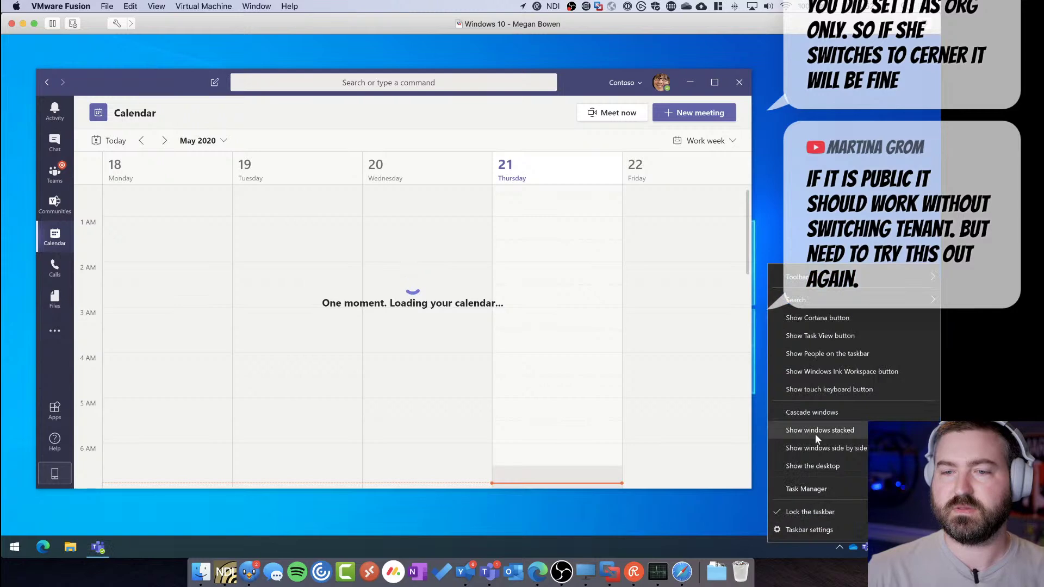
left_click(807, 488)
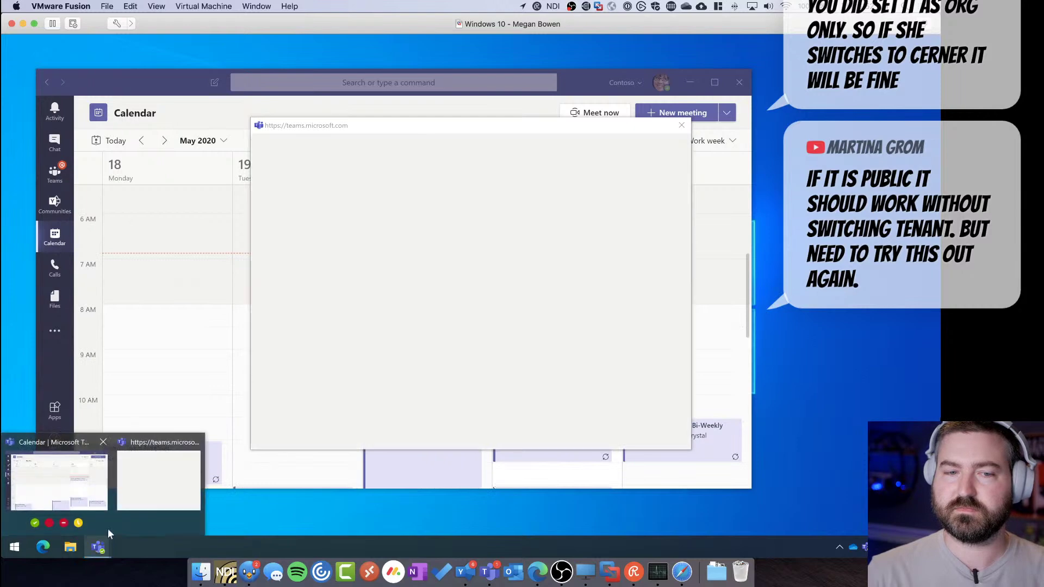
left_click(164, 483)
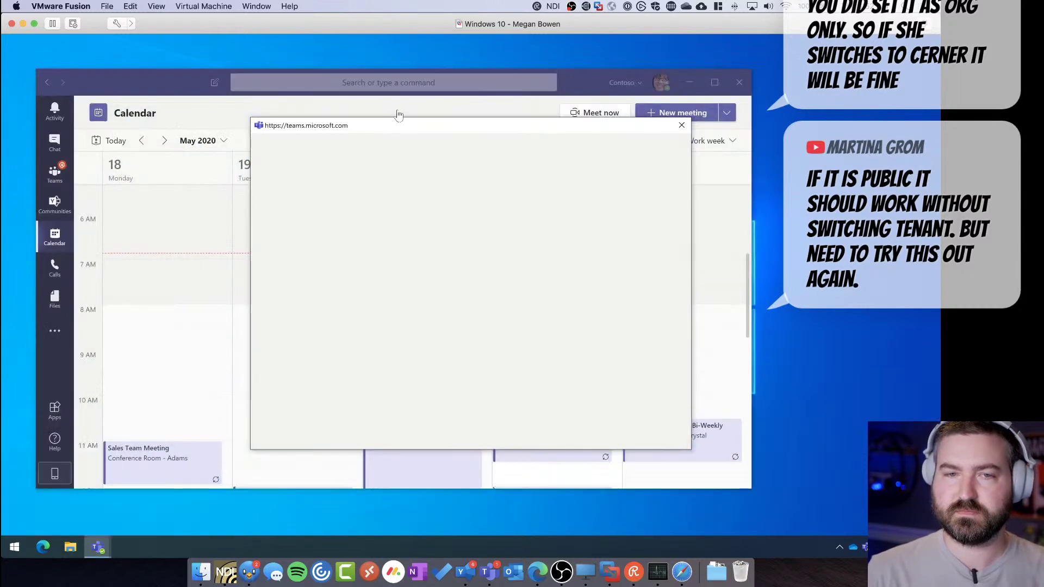
left_click_drag(405, 126, 337, 133)
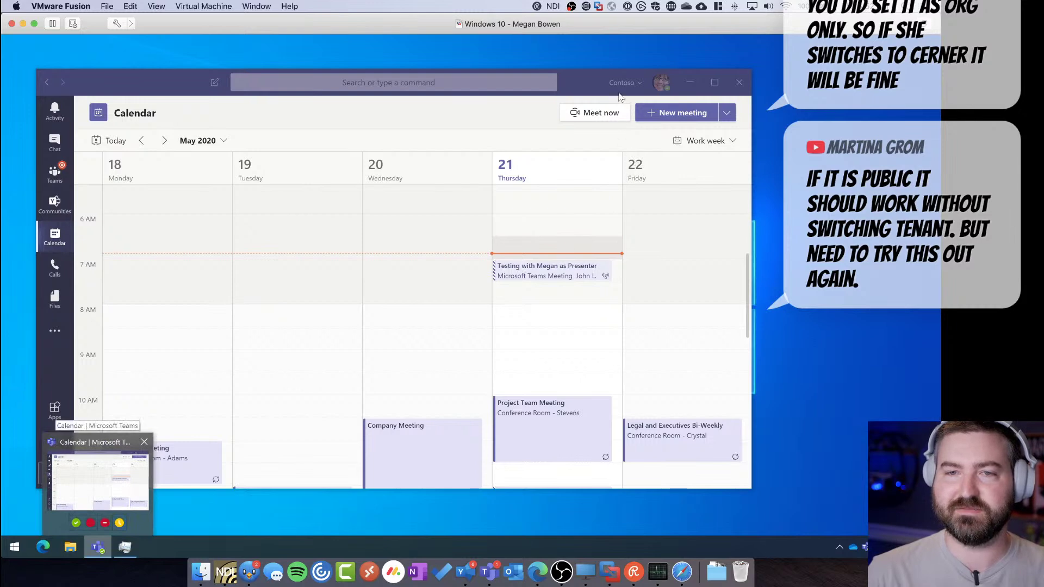
Expand Task Manager to its detailed view to check CPU usage, then minimize it
left_click(126, 547)
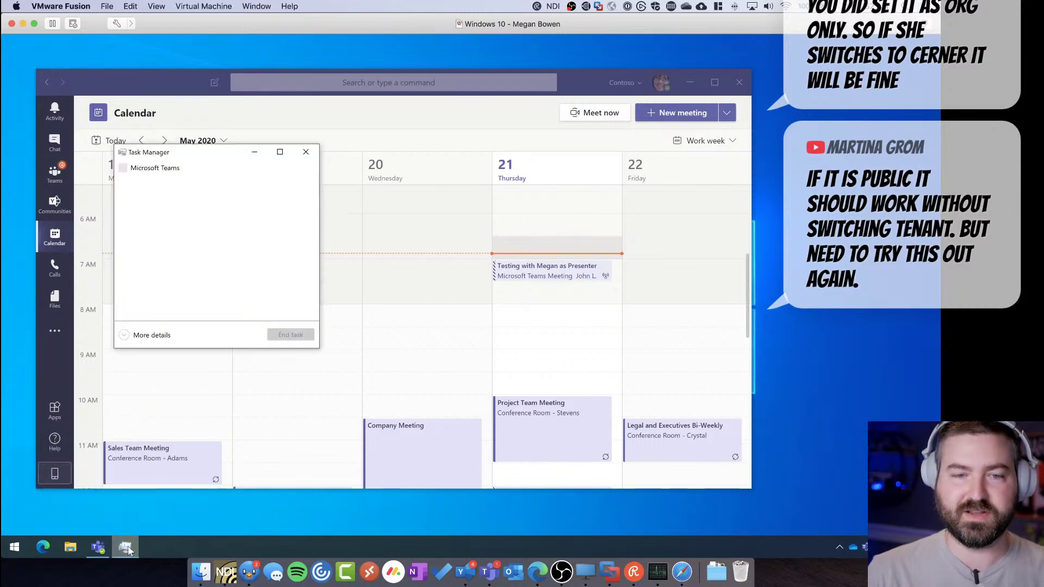
left_click_drag(196, 148, 726, 200)
left_click(680, 386)
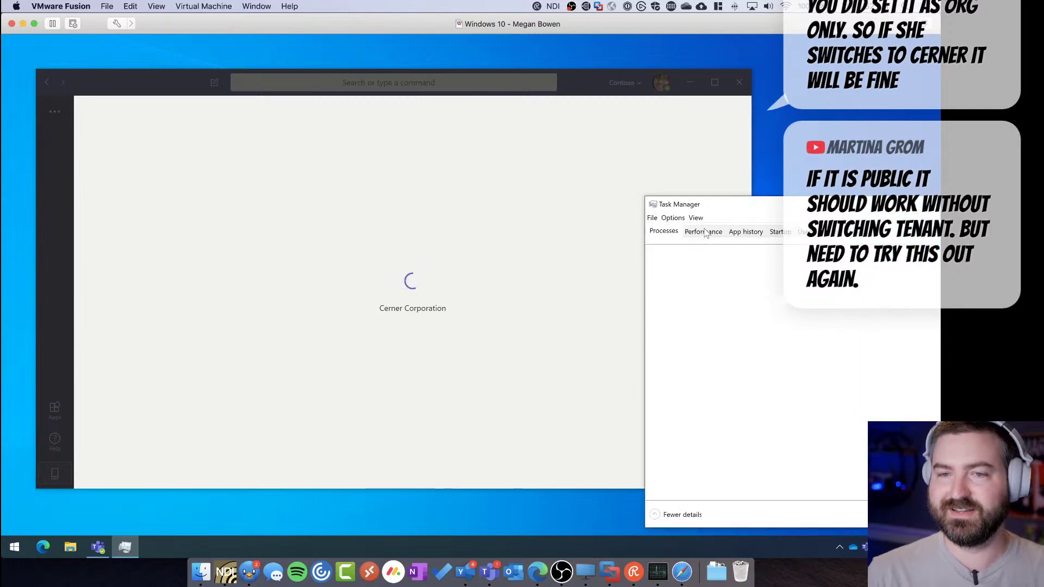
left_click_drag(734, 205, 608, 189)
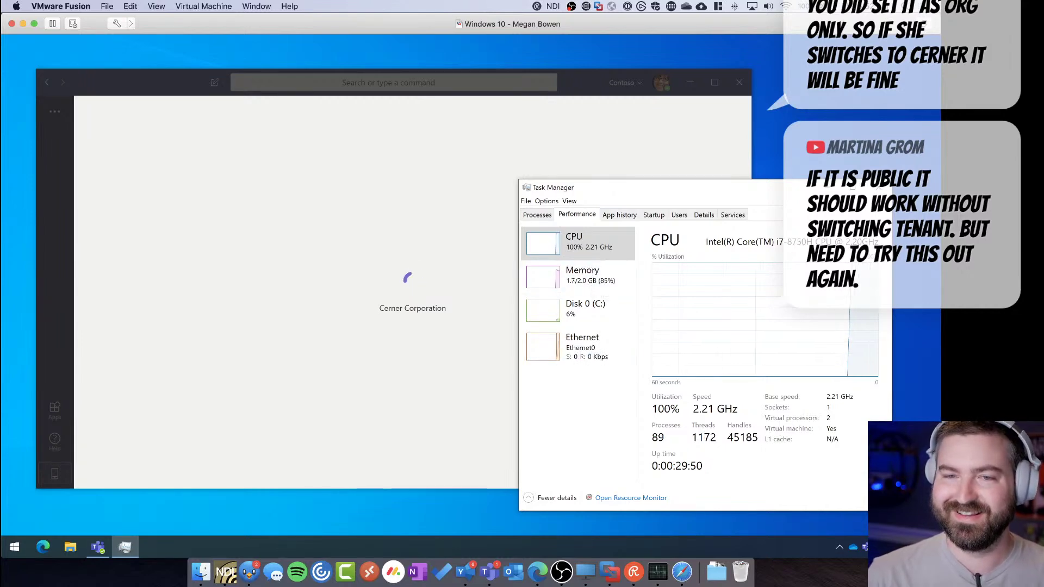
left_click(805, 187)
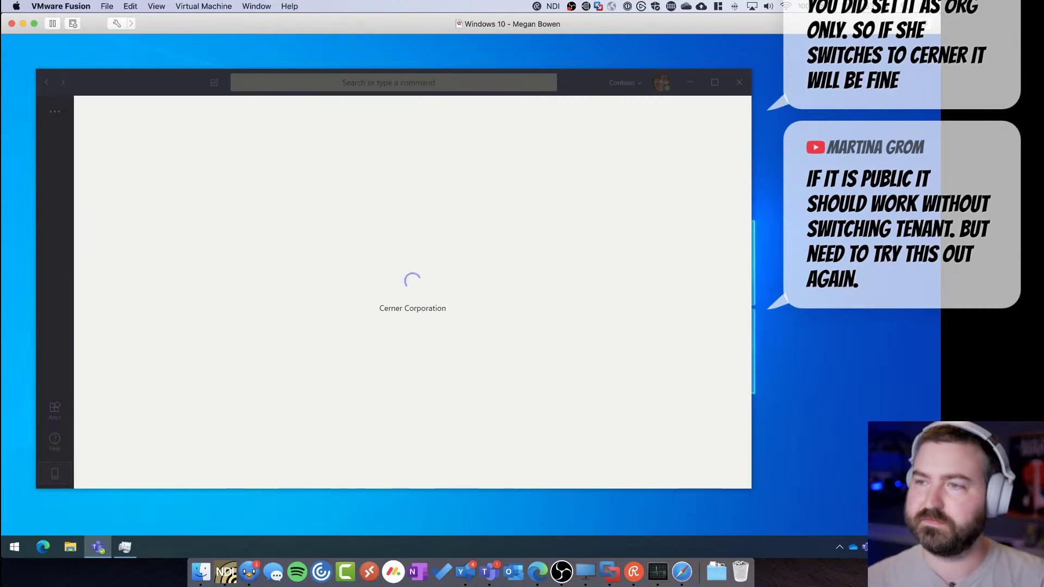
Toggle the Mission Control window overview and make the virtual machine window active
key("ctrl+Up")
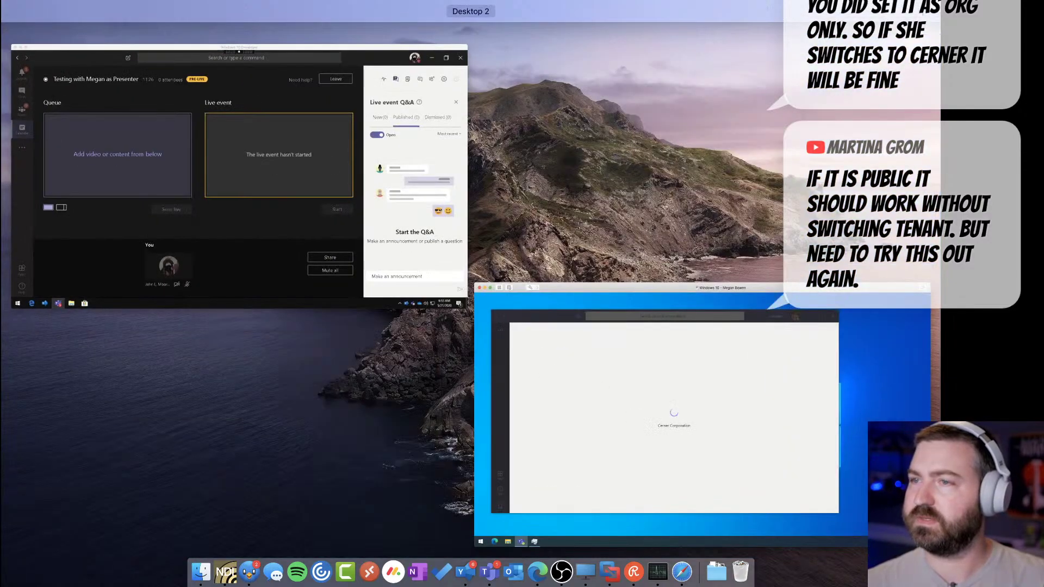
key("ctrl+Up")
key("ctrl+Up")
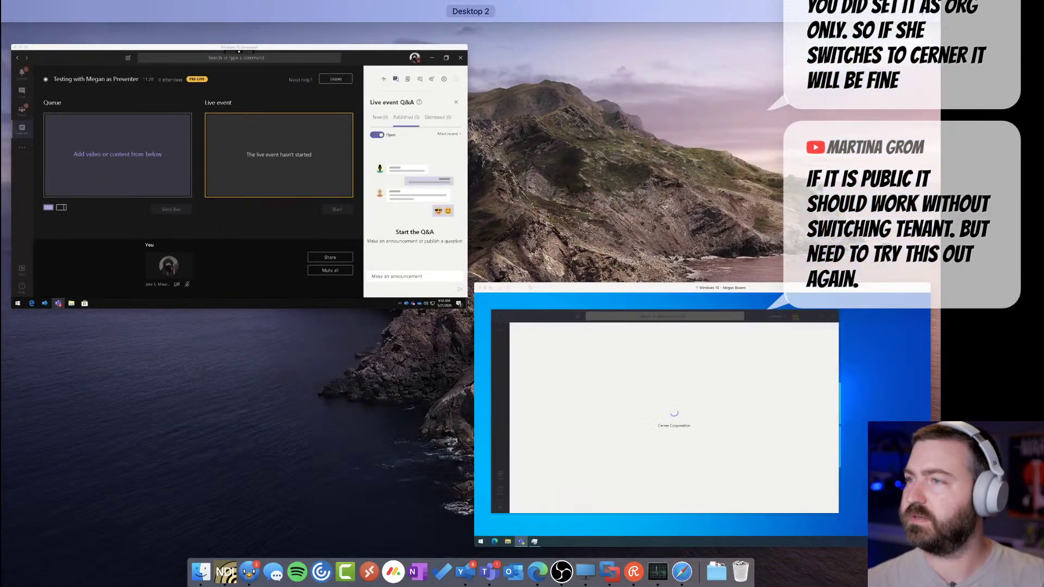
key("ctrl+Up")
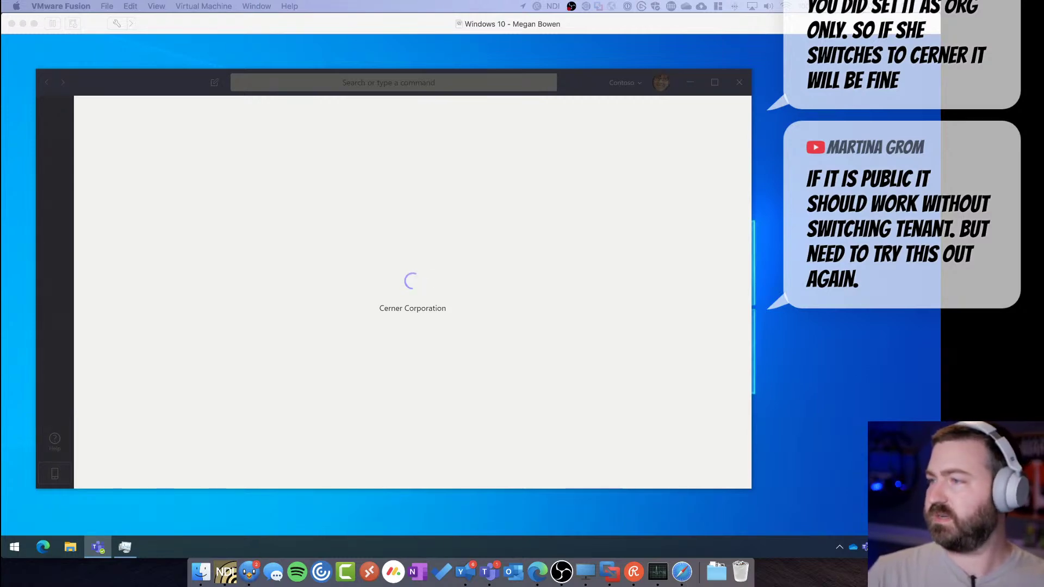
left_click(571, 78)
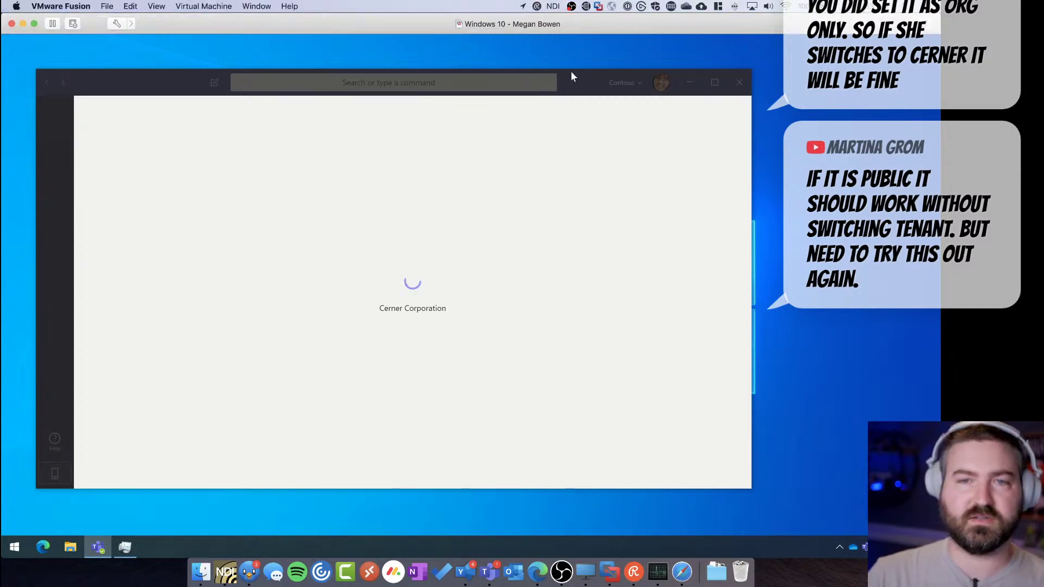
left_click_drag(571, 88, 558, 78)
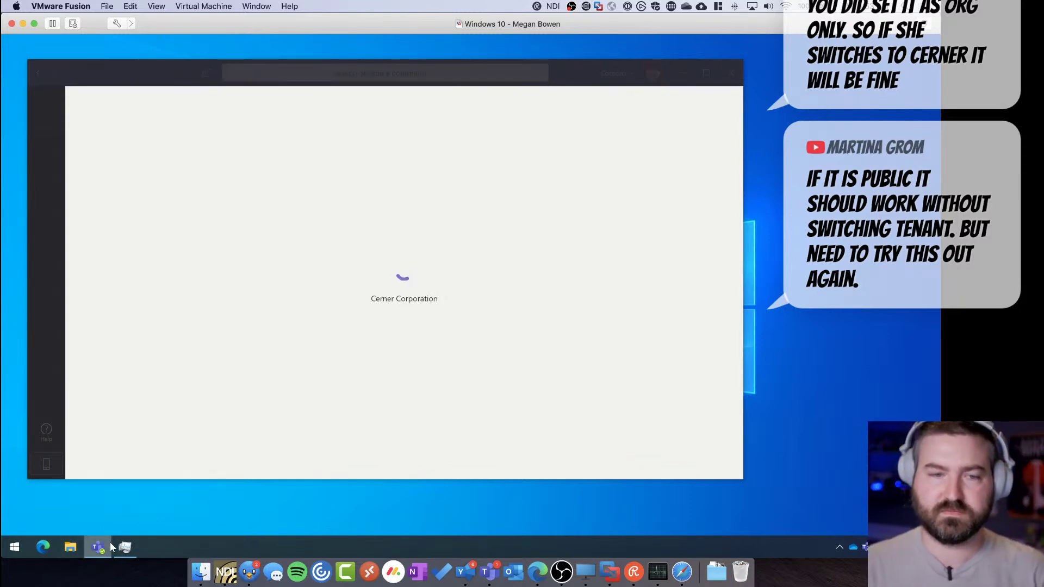
Review the VM's Processors & Memory settings (2 cores, 2048 MB), close them, and show Mission Control
left_click(69, 11)
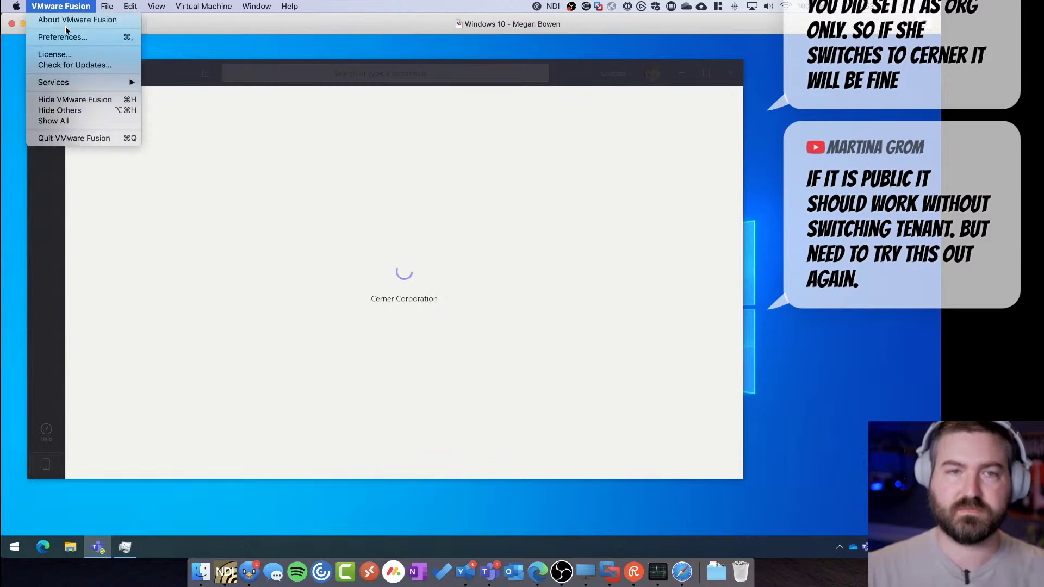
left_click(109, 31)
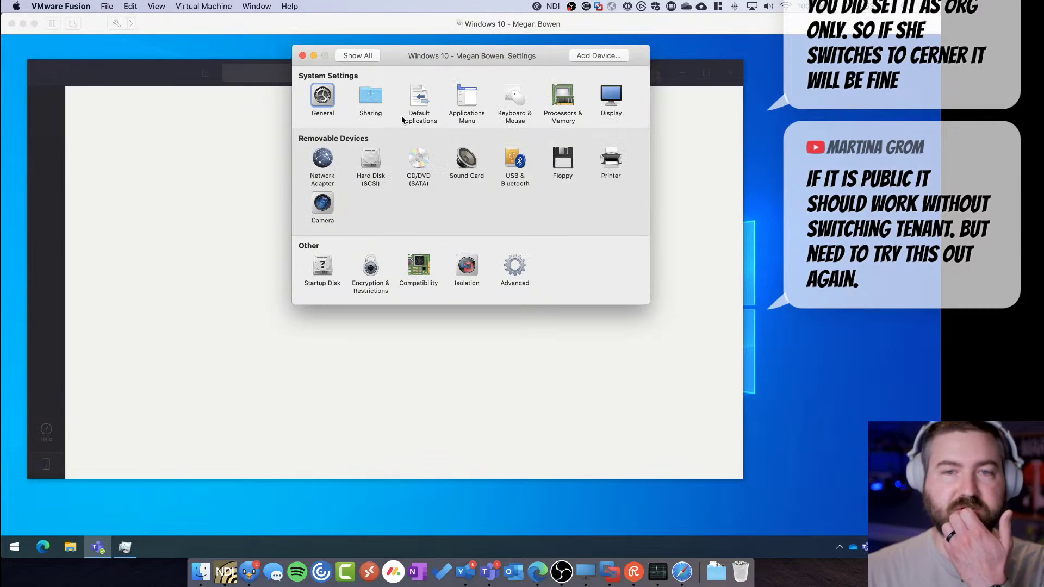
left_click(574, 95)
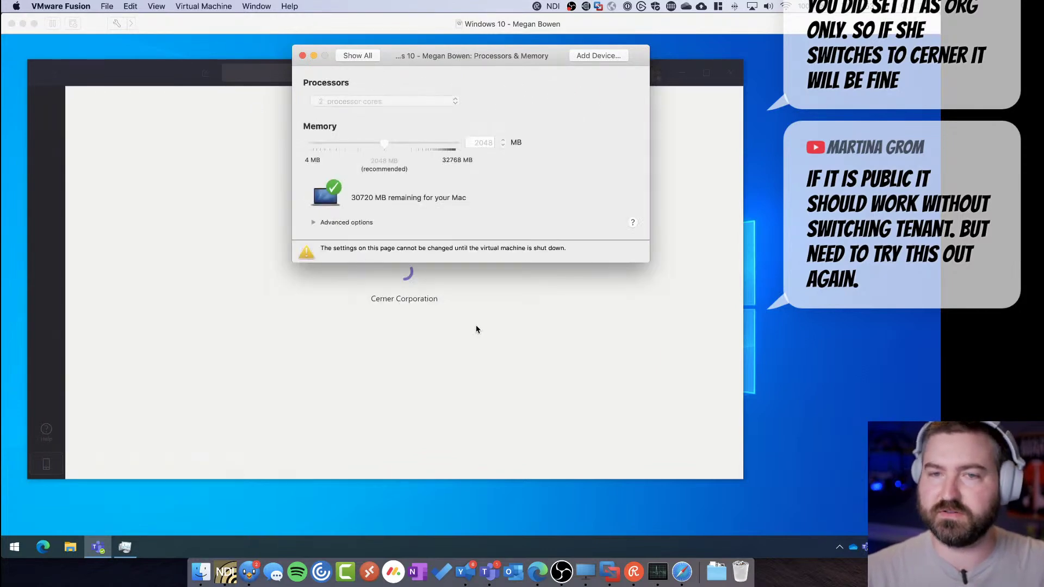
left_click(302, 56)
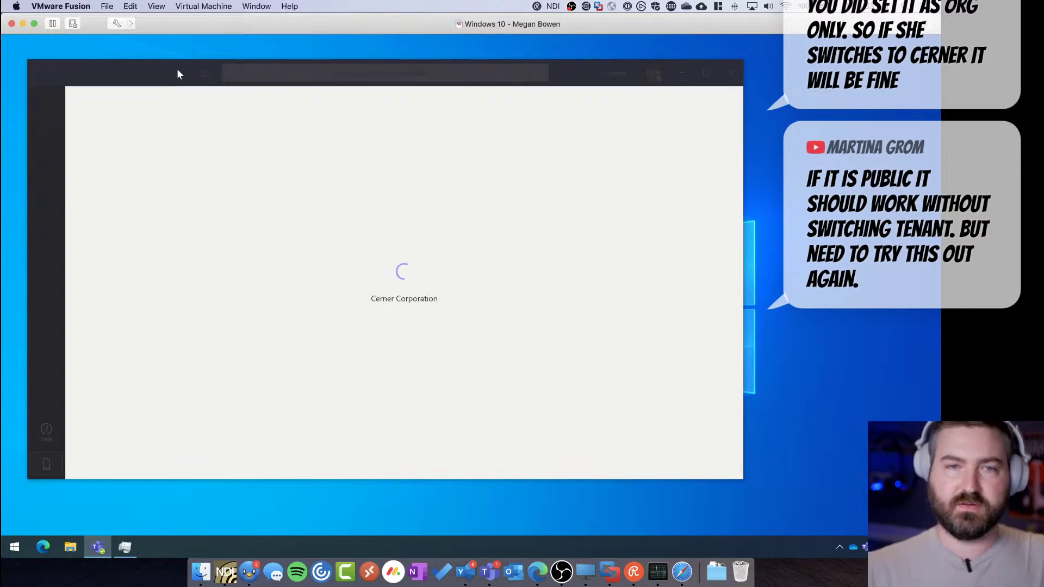
left_click_drag(178, 67, 172, 69)
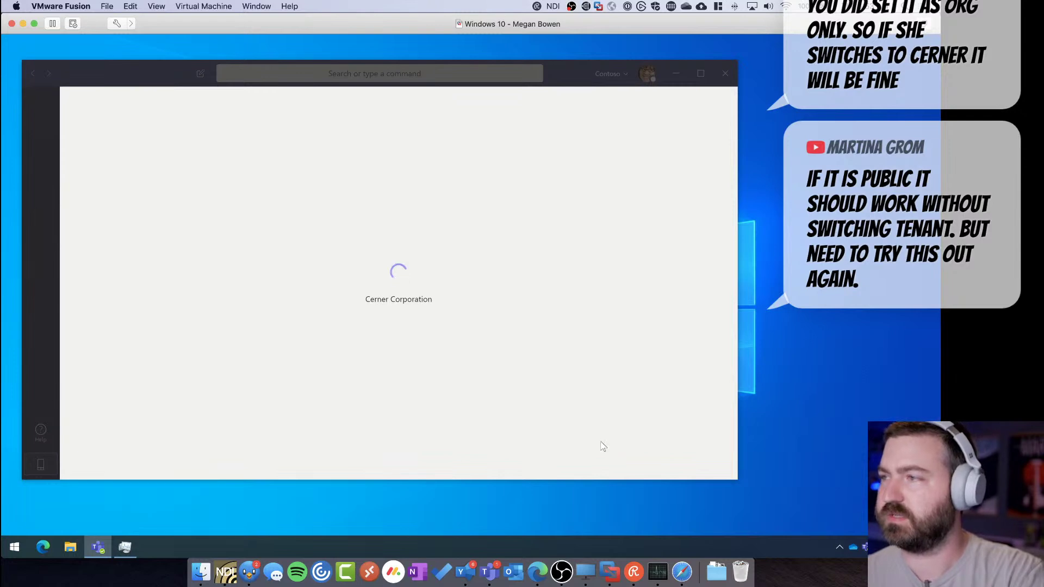
key("ctrl+Up")
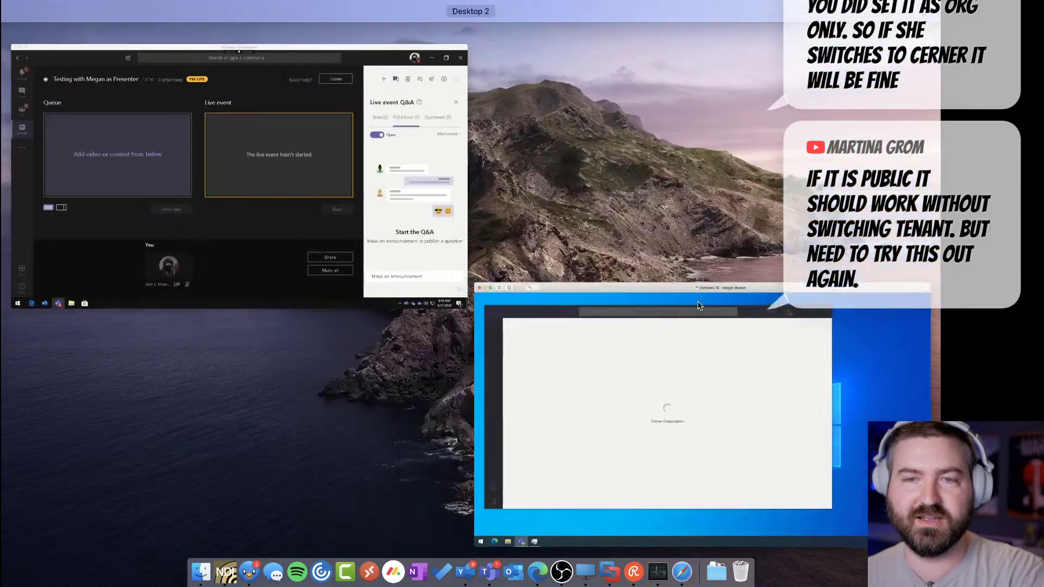
Bring up the host's live event, show the People panel and the guest's options, then return to the VM
left_click(337, 136)
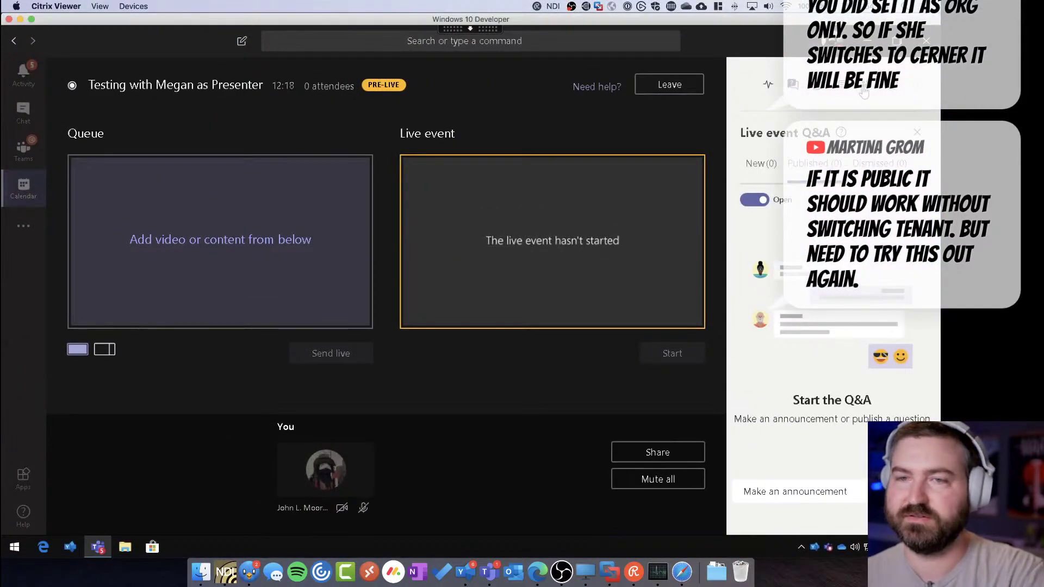
left_click(865, 86)
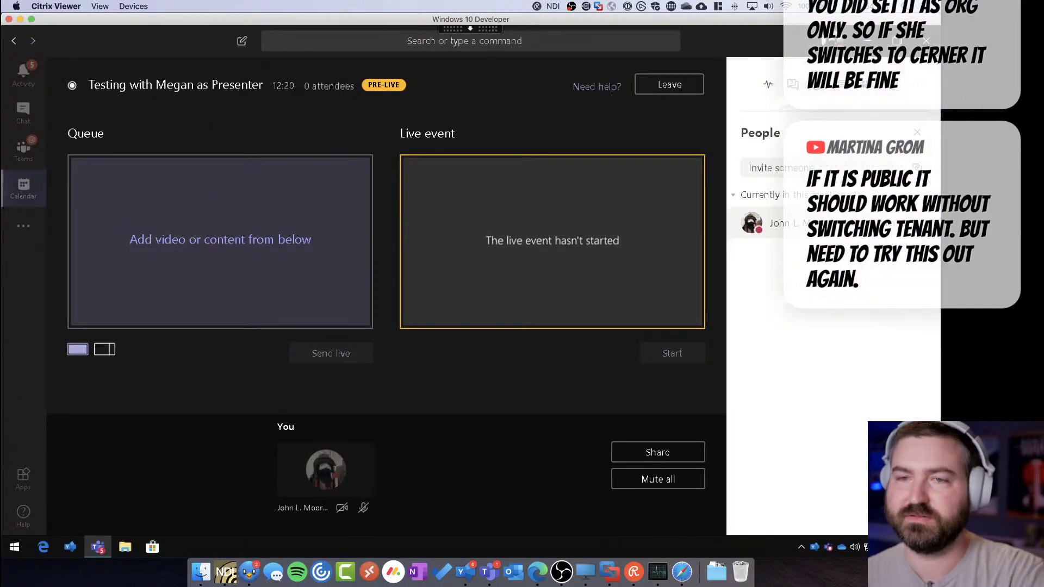
left_click(916, 286)
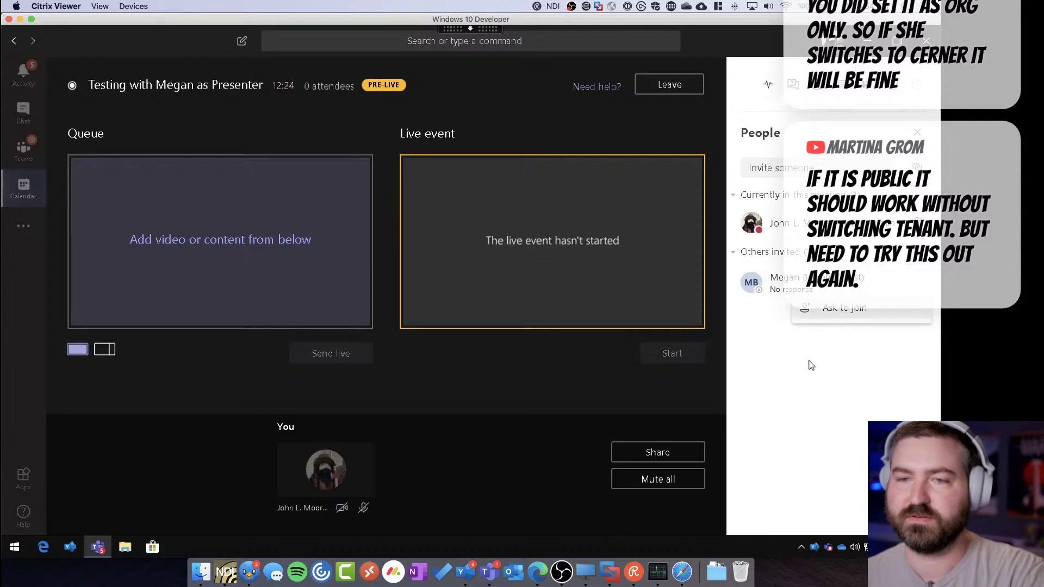
key("super+Tab")
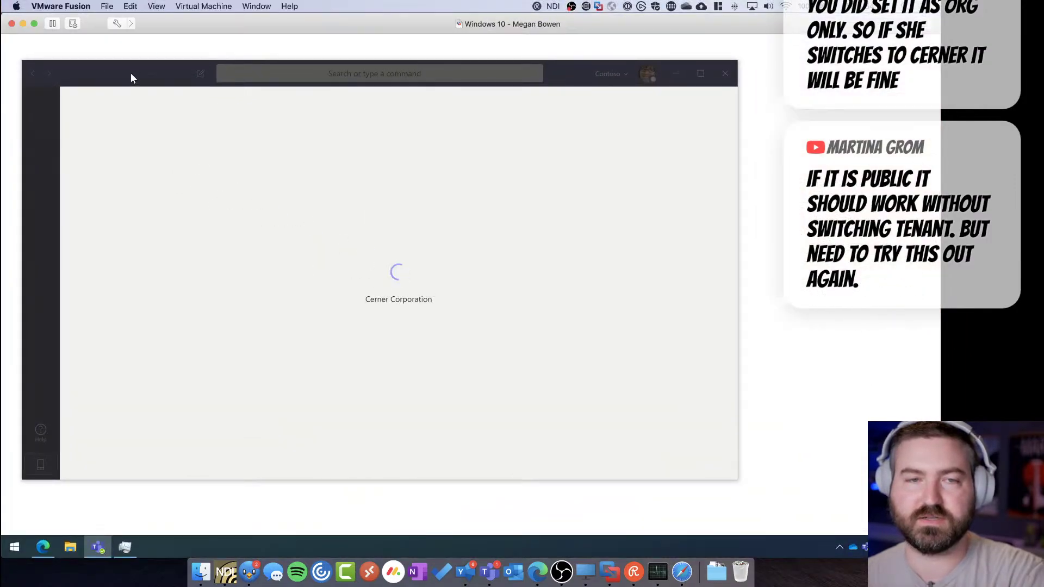
Open the web browser on the Office portal, then close it from its taskbar actions
left_click_drag(130, 76, 144, 79)
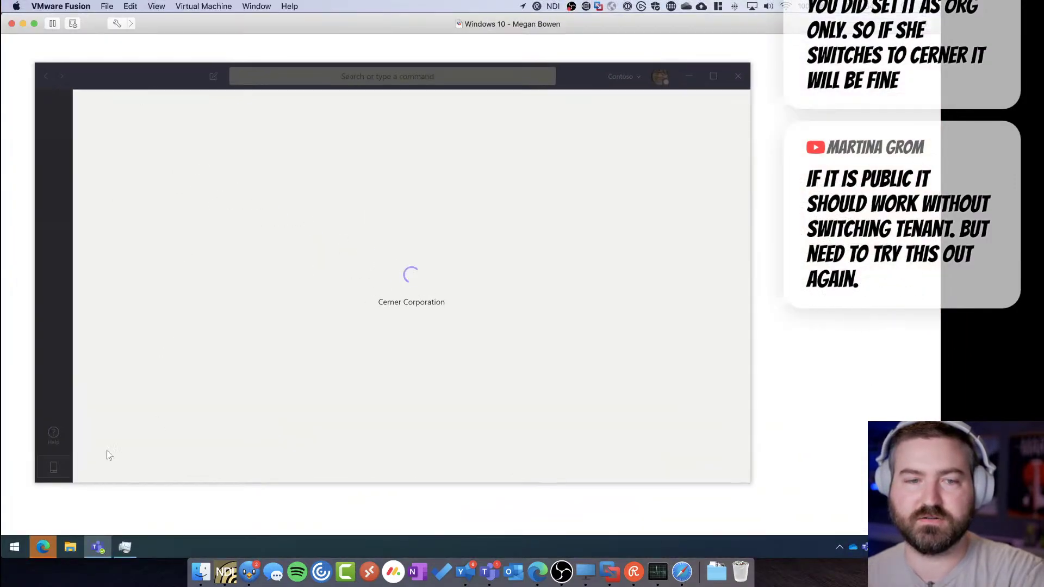
left_click(37, 548)
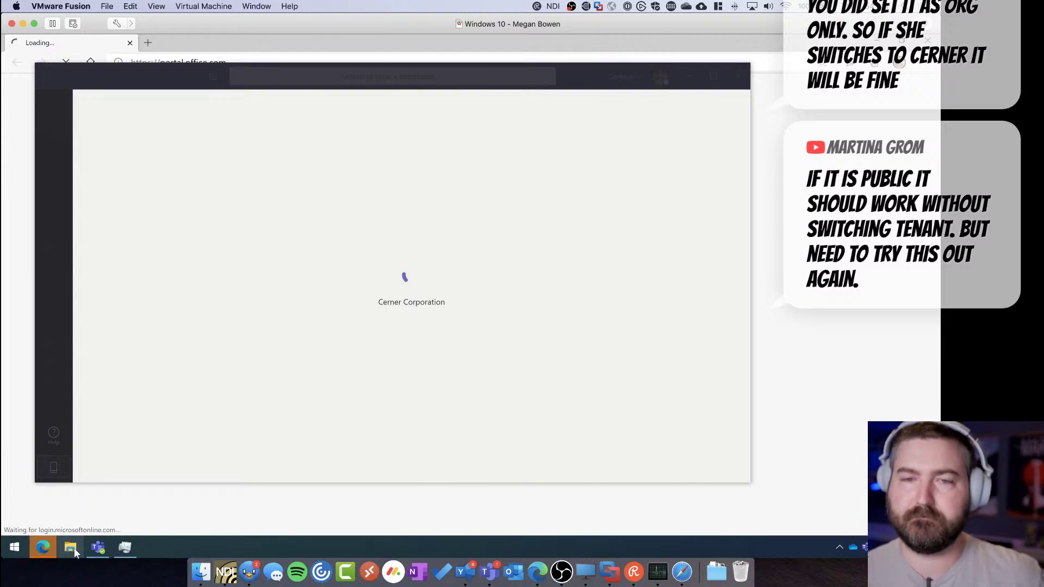
mouse_move(97, 547)
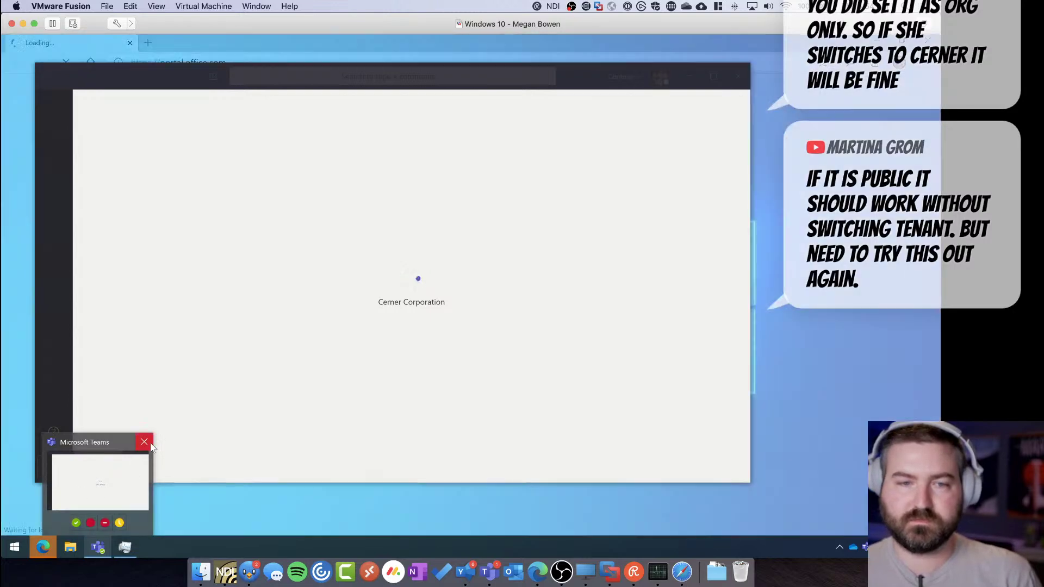
right_click(107, 503)
key("Escape")
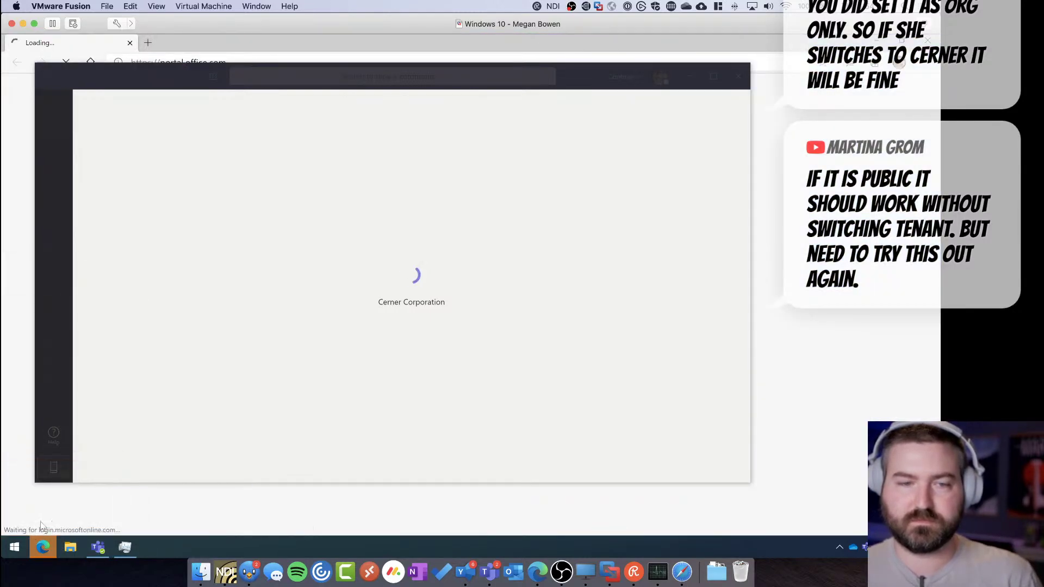
right_click(46, 539)
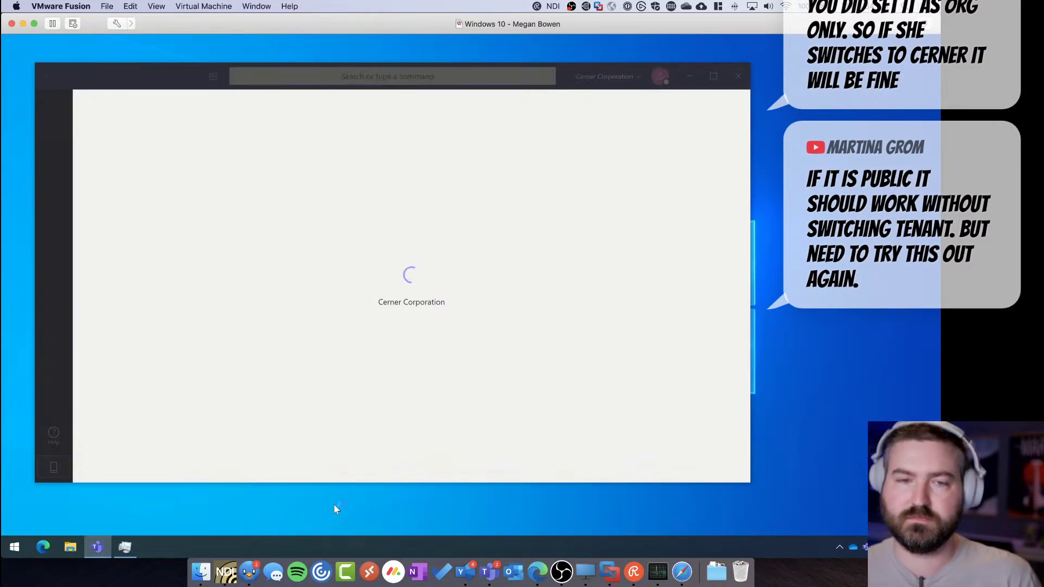
Watch CPU load in Task Manager beside Teams, then bring Teams forward to its error page
left_click(125, 548)
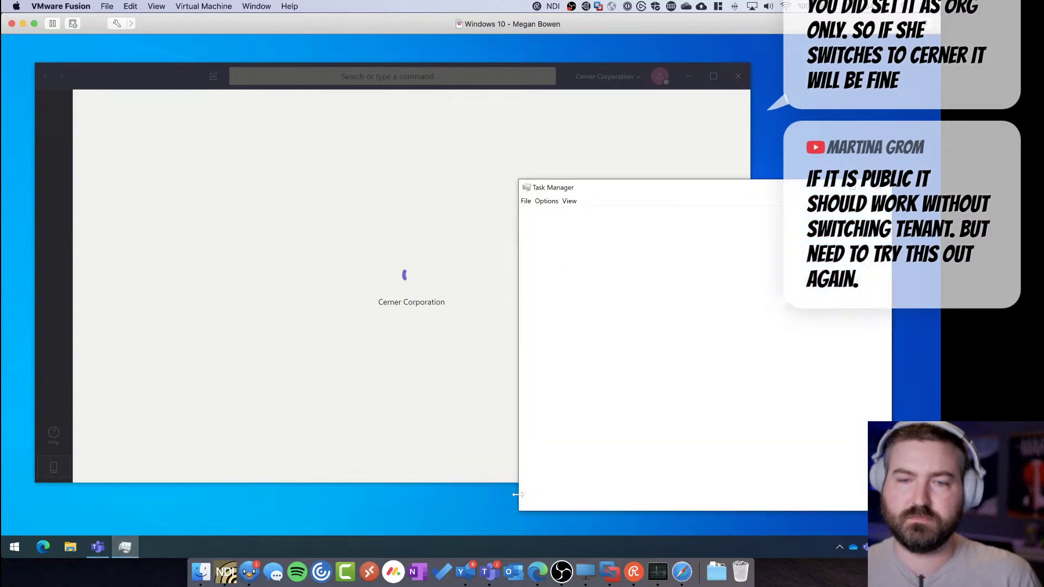
left_click_drag(689, 194, 725, 199)
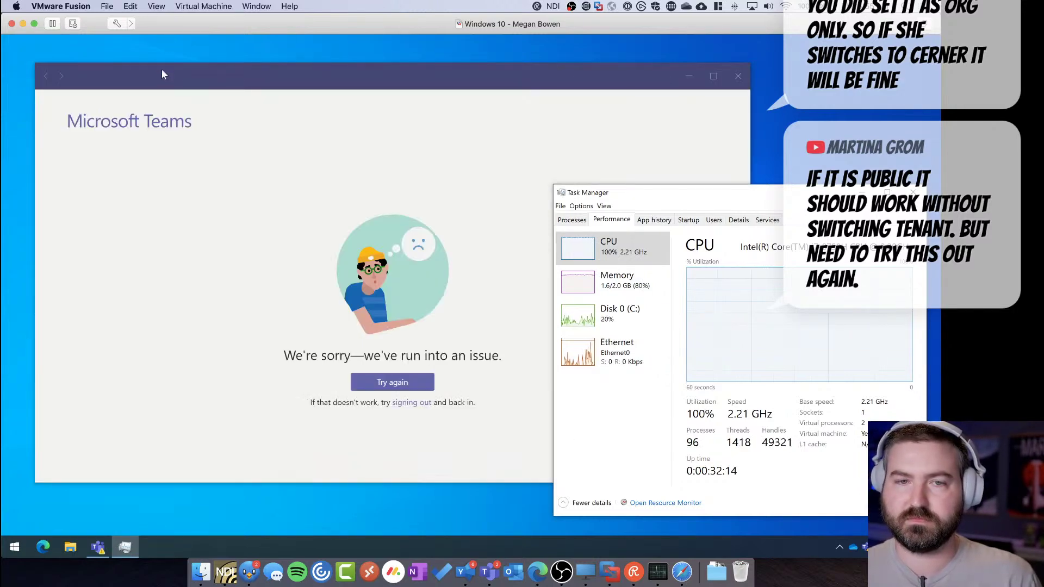
left_click(163, 78)
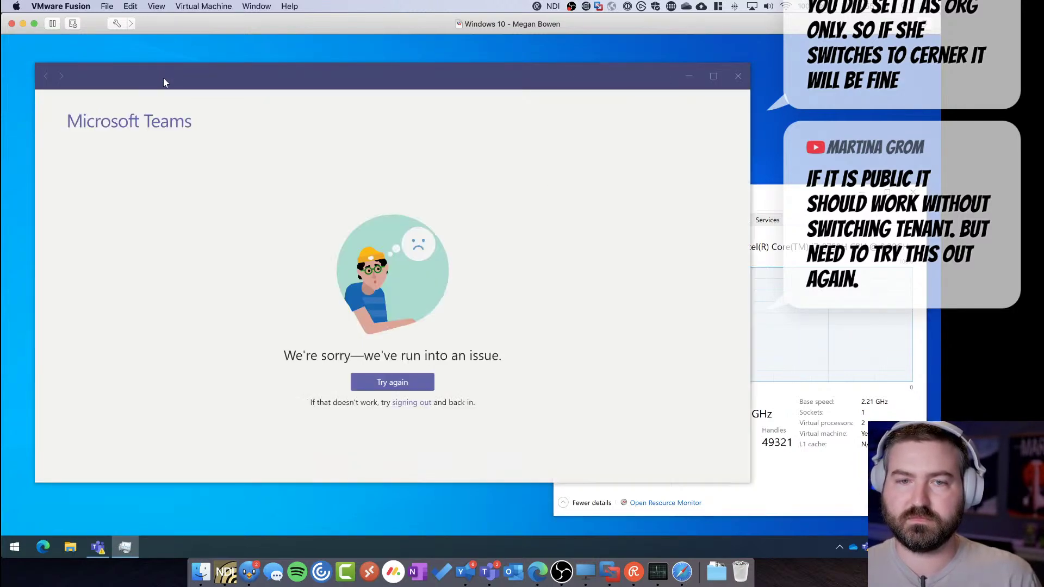
Retry after the Teams error and relaunch Teams on the guest machine
left_click(400, 390)
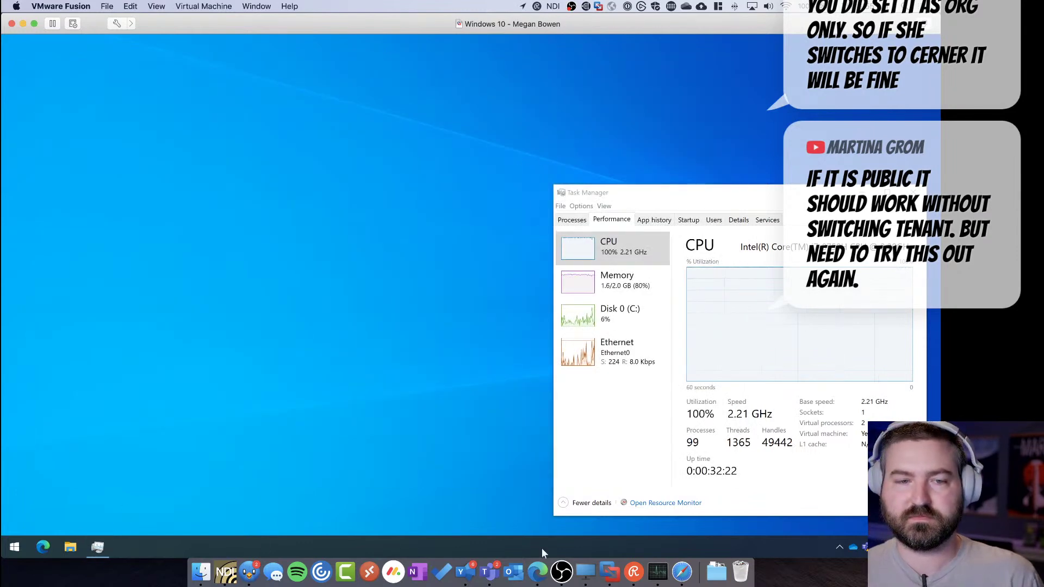
left_click(864, 548)
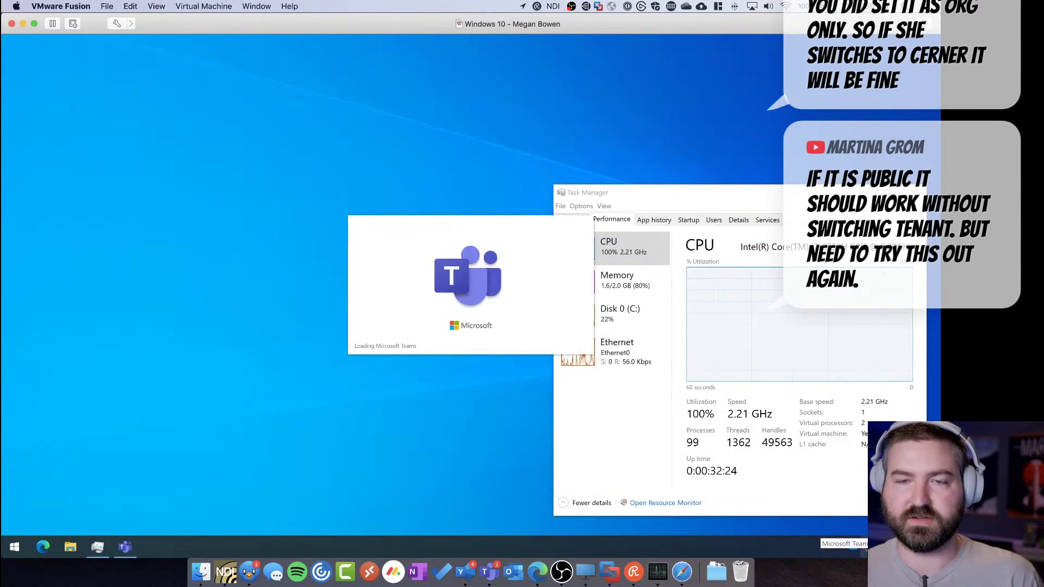
left_click_drag(425, 232, 198, 217)
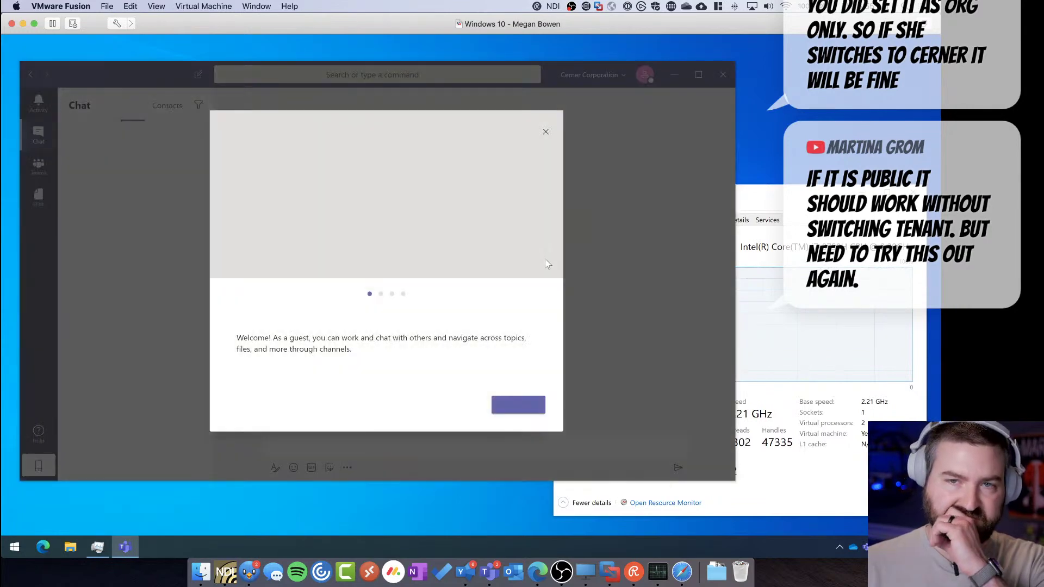
Step through the guest welcome pages and finish with Let's go
left_click(527, 407)
left_click(526, 409)
left_click(526, 408)
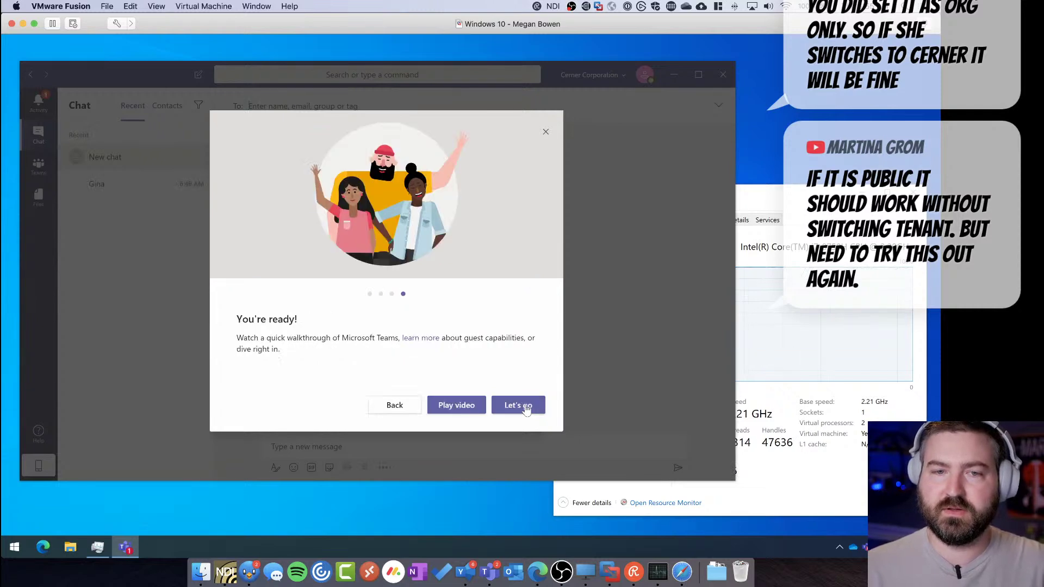
left_click(518, 405)
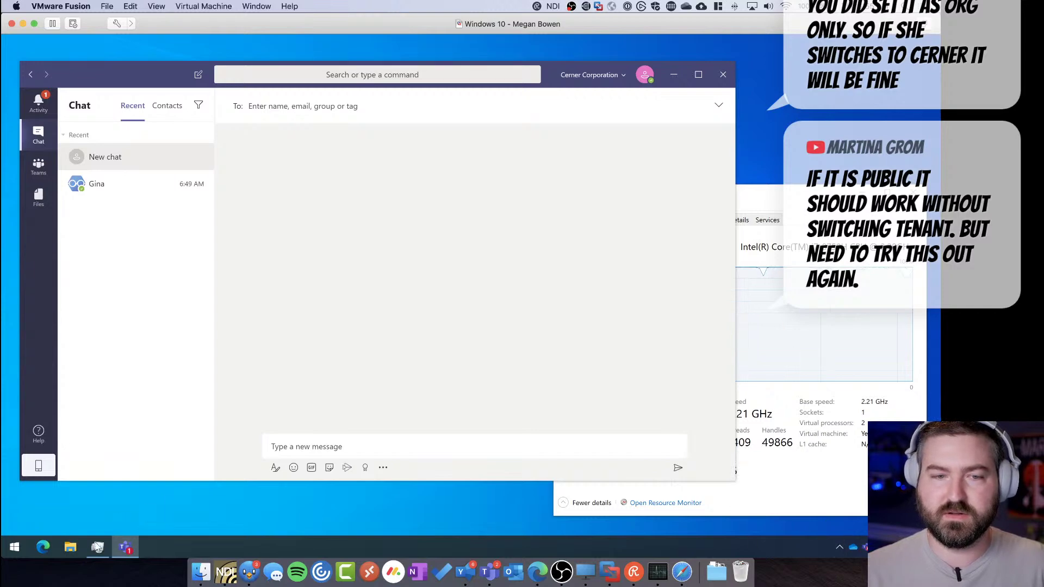
left_click(839, 547)
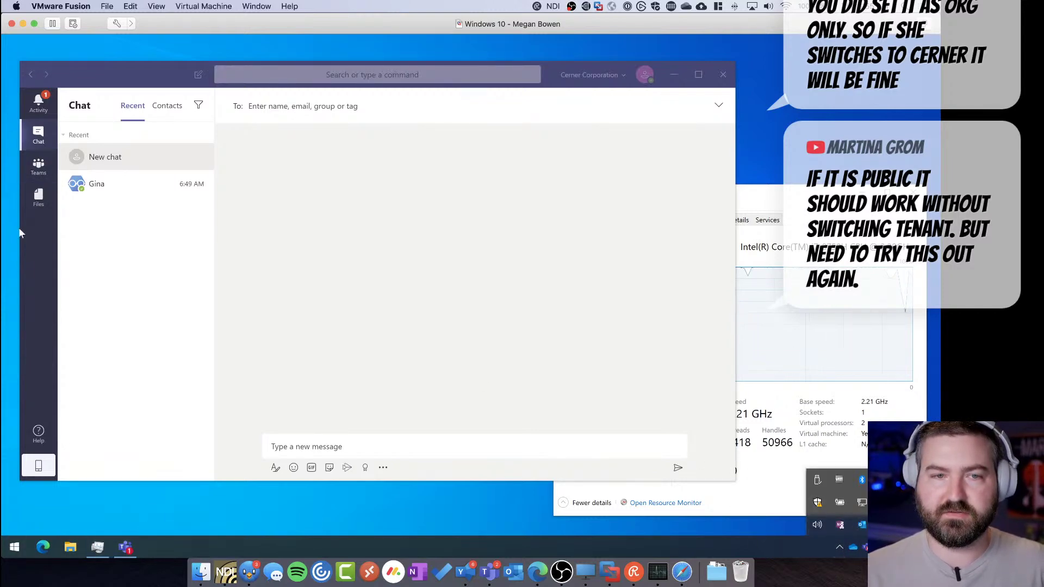
left_click(859, 528)
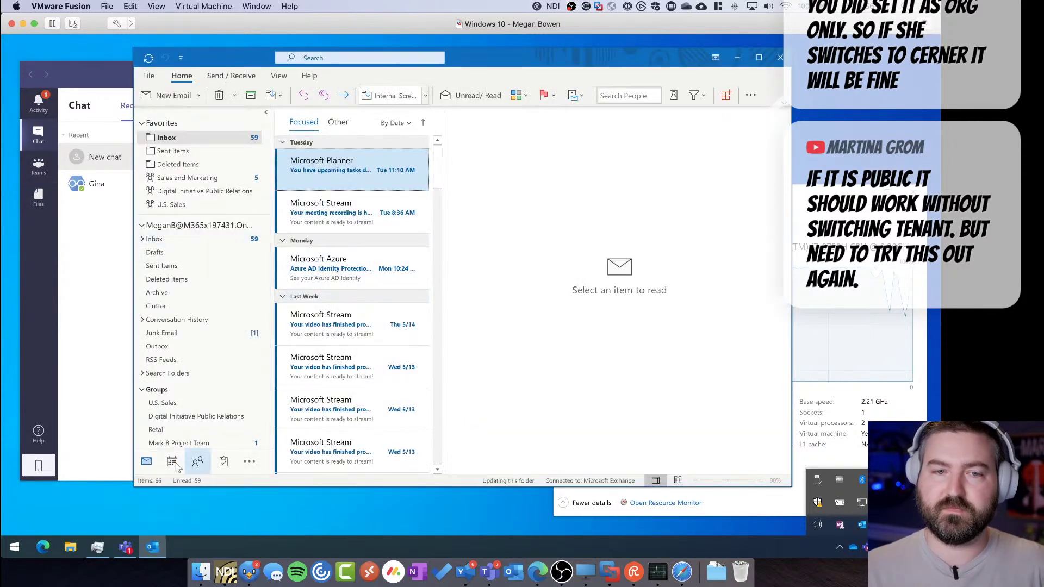
key("ctrl+2")
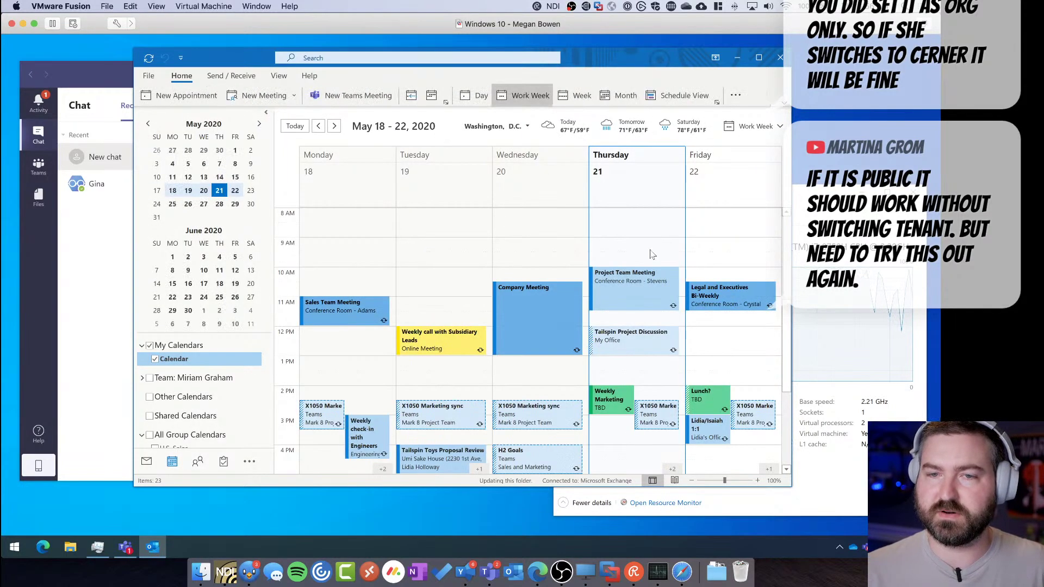
scroll(788, 318, "up", 5)
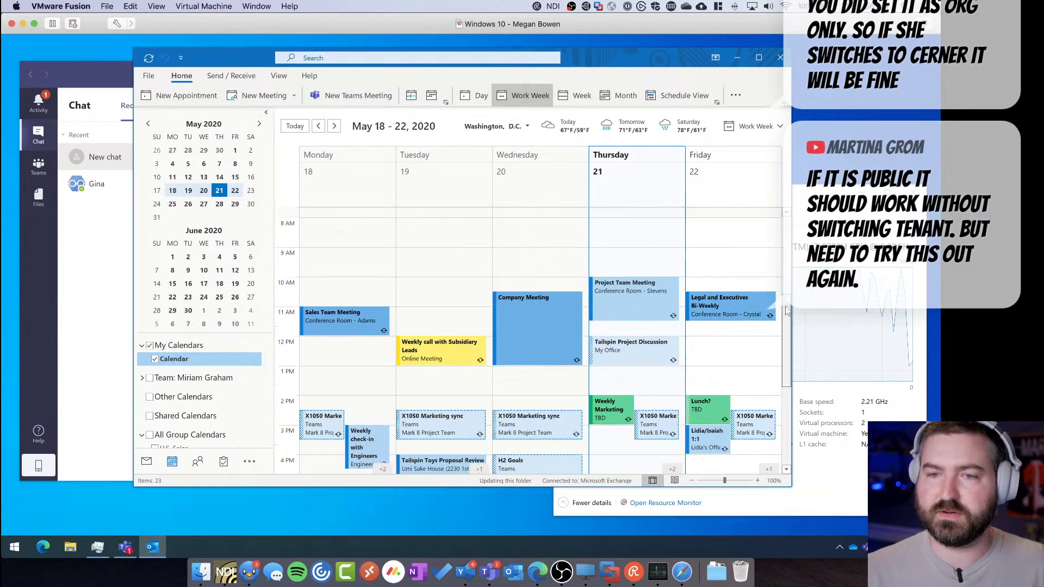
left_click(600, 306)
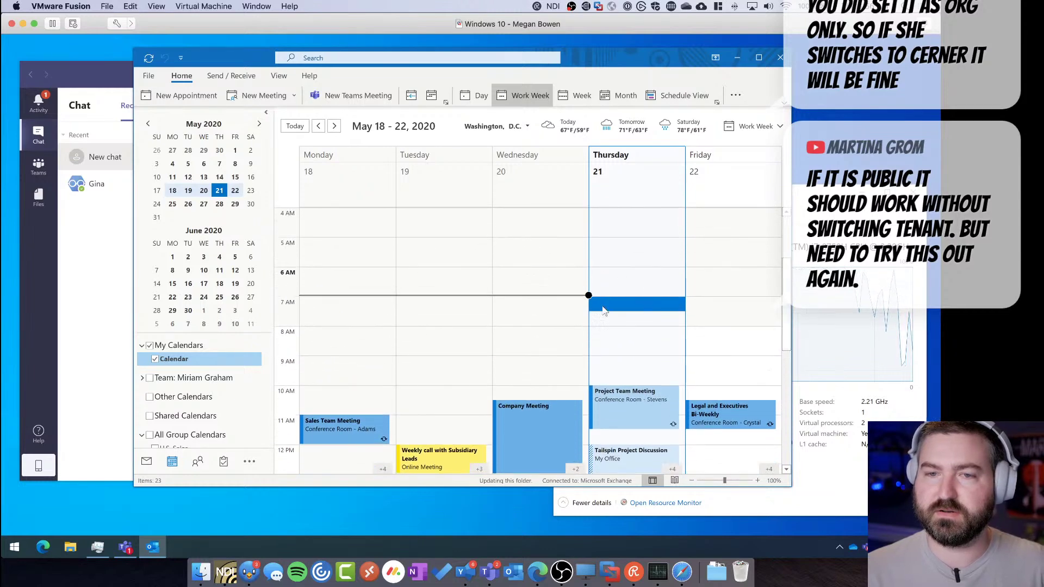
left_click(38, 466)
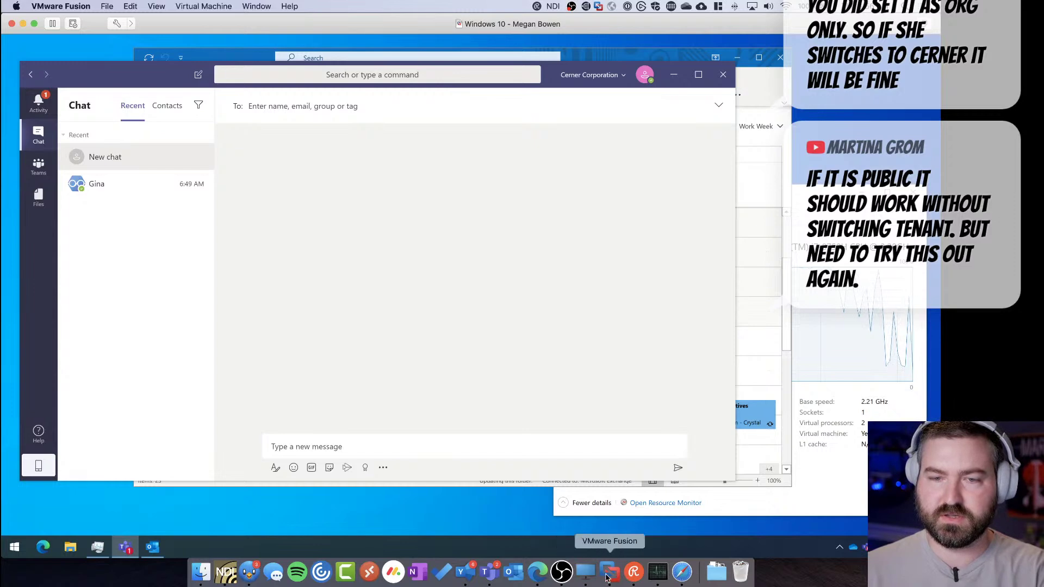
From the host's producer view, ask the invited guest to join the live event
left_click(585, 572)
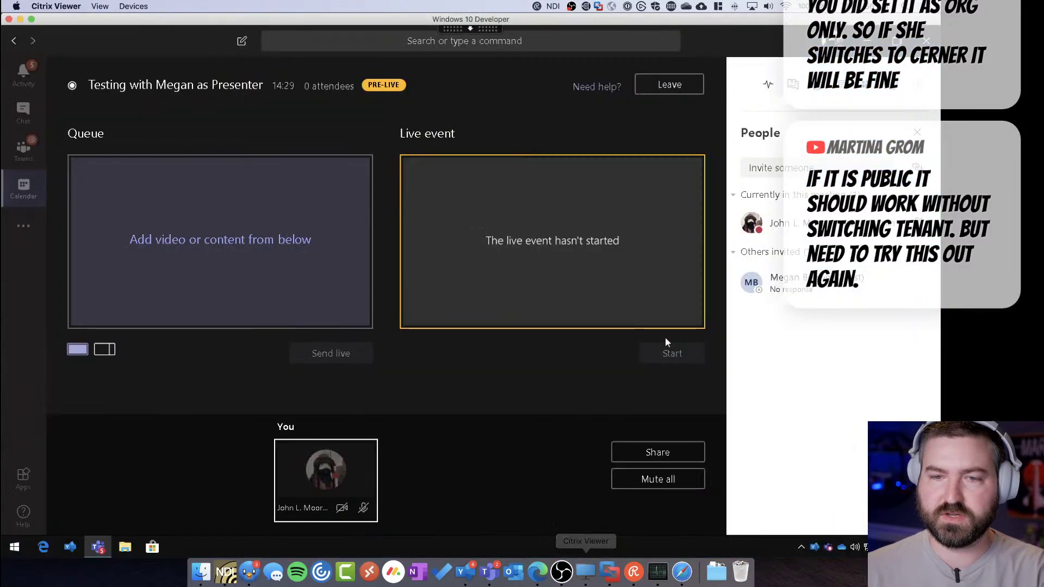
right_click(804, 286)
left_click(795, 310)
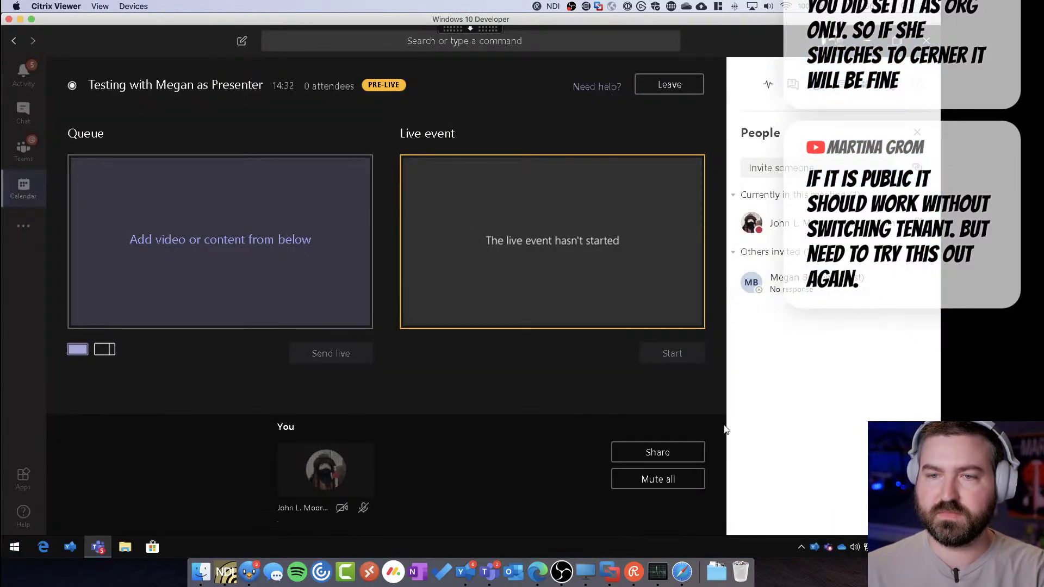
On the guest's machine, accept the call and join as presenter, checking the host view
left_click(613, 582)
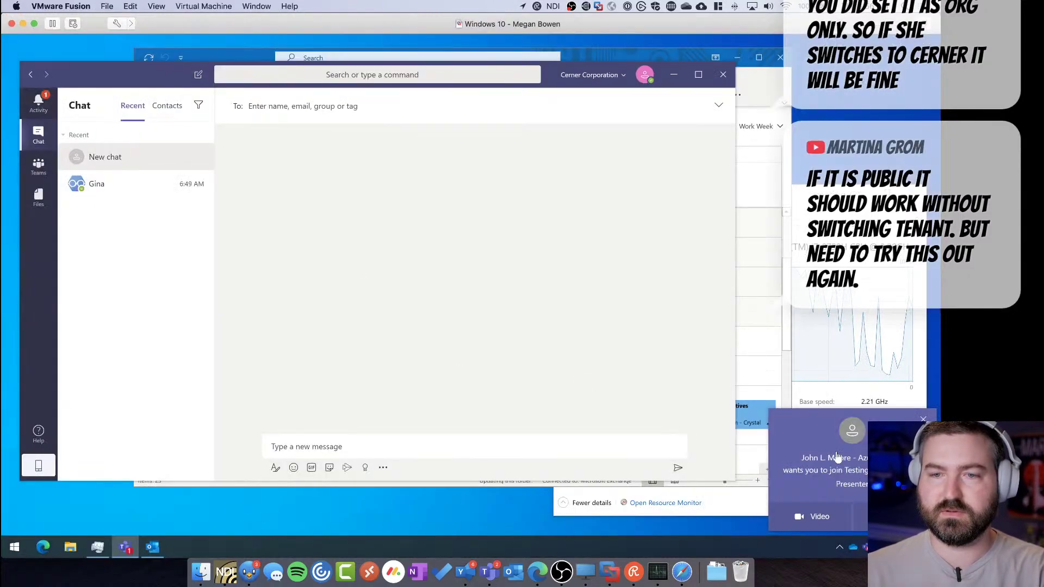
left_click(823, 517)
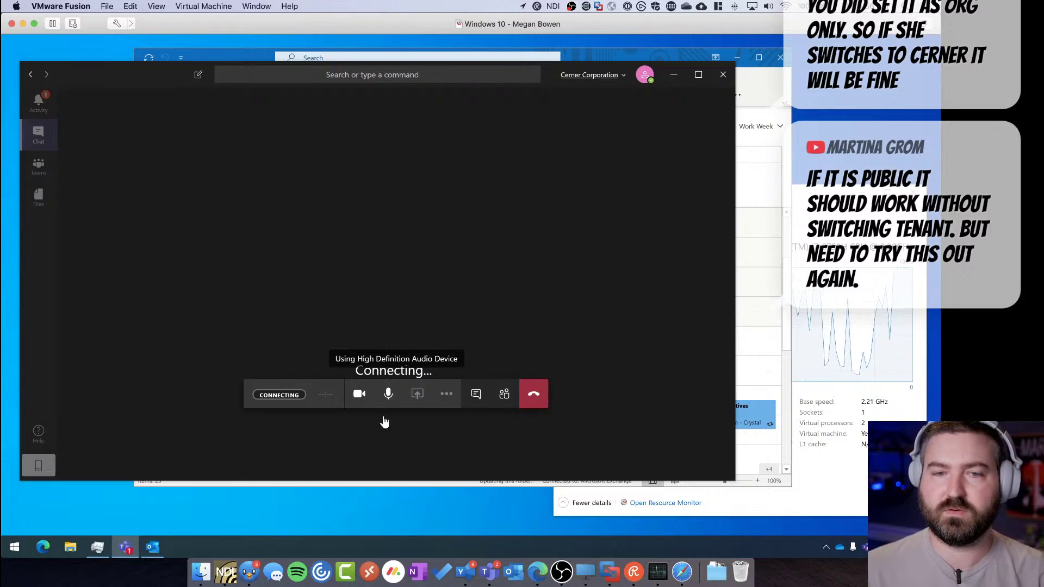
left_click(591, 563)
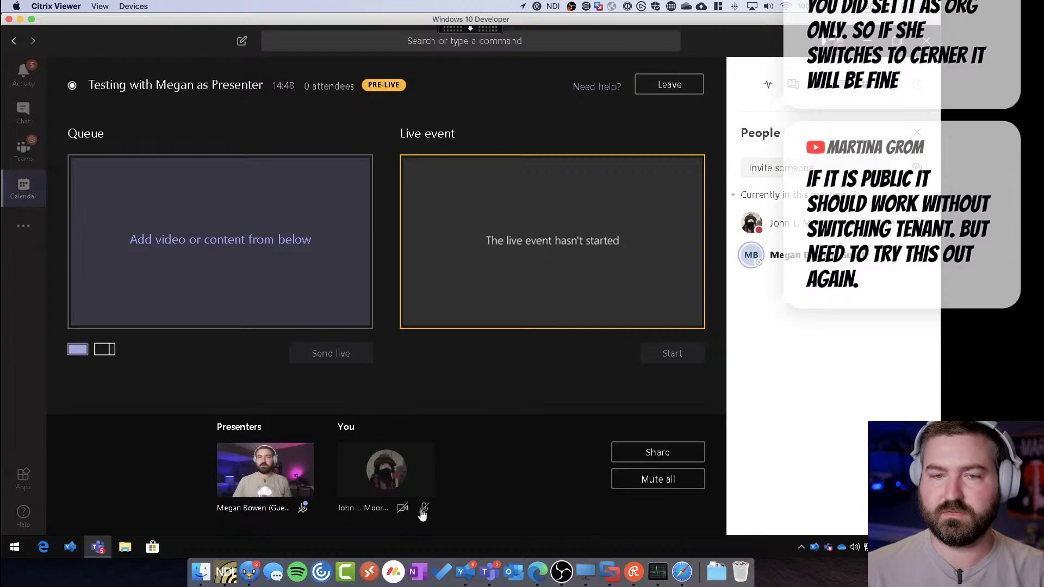
left_click(610, 571)
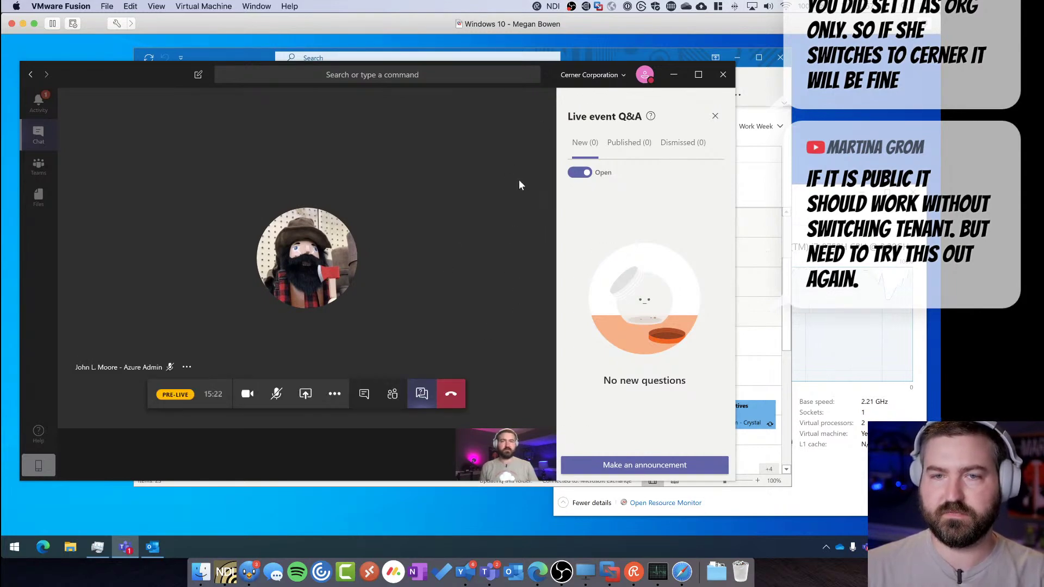
Return to the guest's Windows desktop and leave the live event
key("ctrl+Left")
left_click(647, 344)
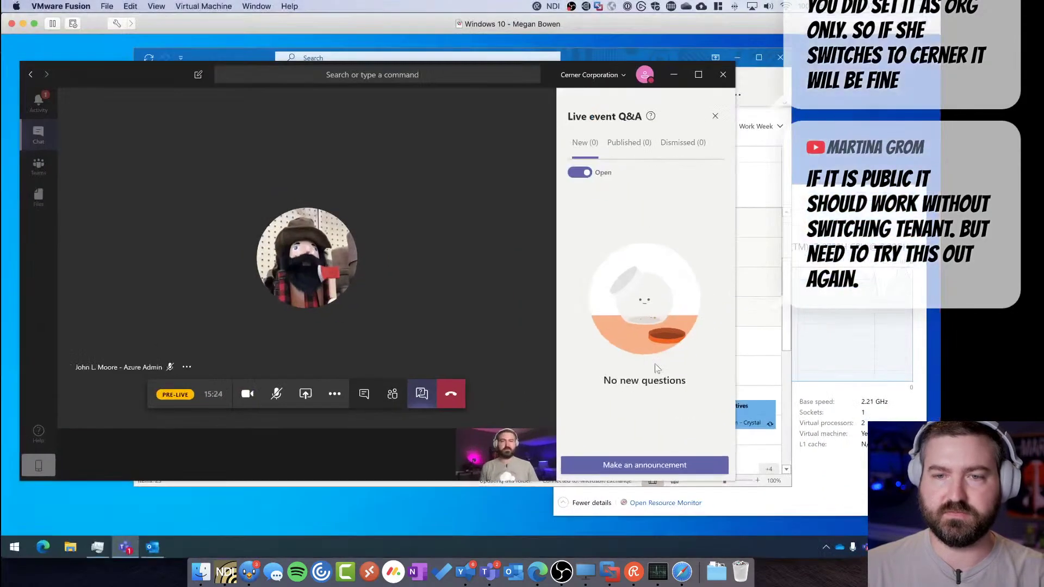
left_click(455, 397)
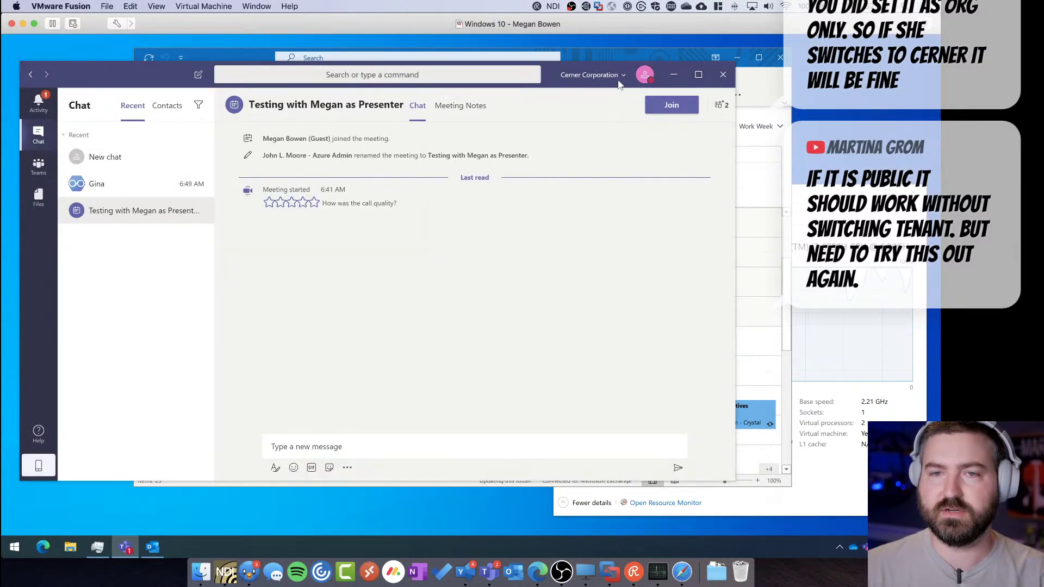
Switch the guest's Teams to the Contoso organisation, confirming the switch
left_click(622, 76)
left_click(611, 101)
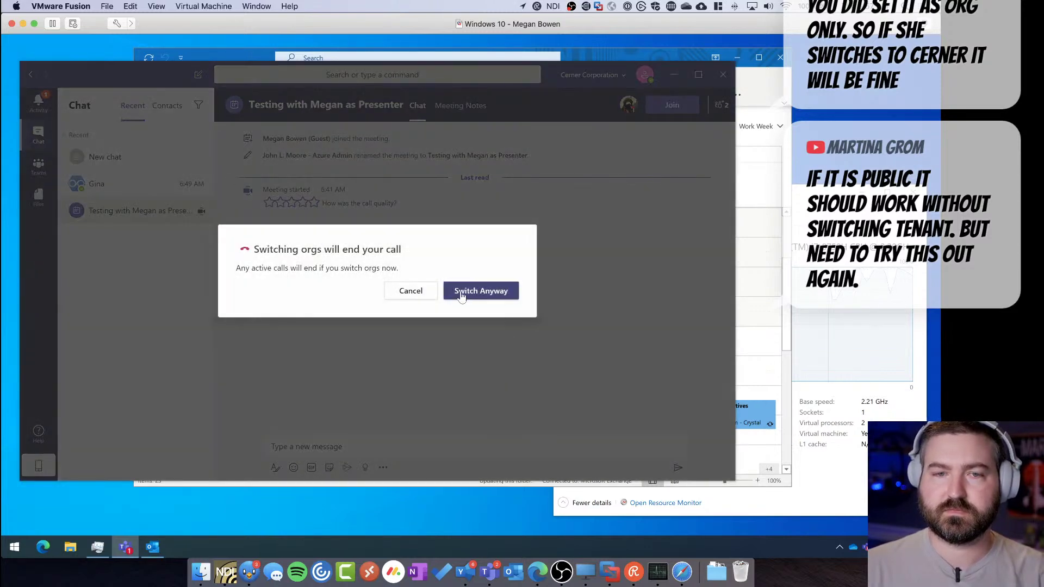
left_click(461, 297)
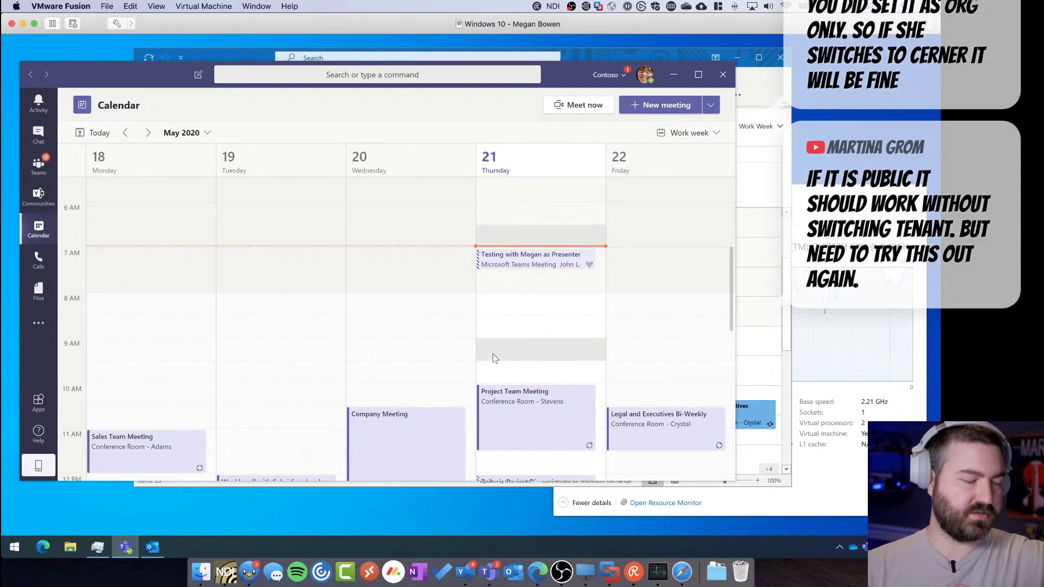
Bring the host's live event window back full screen to check its People pane
key("super+Tab")
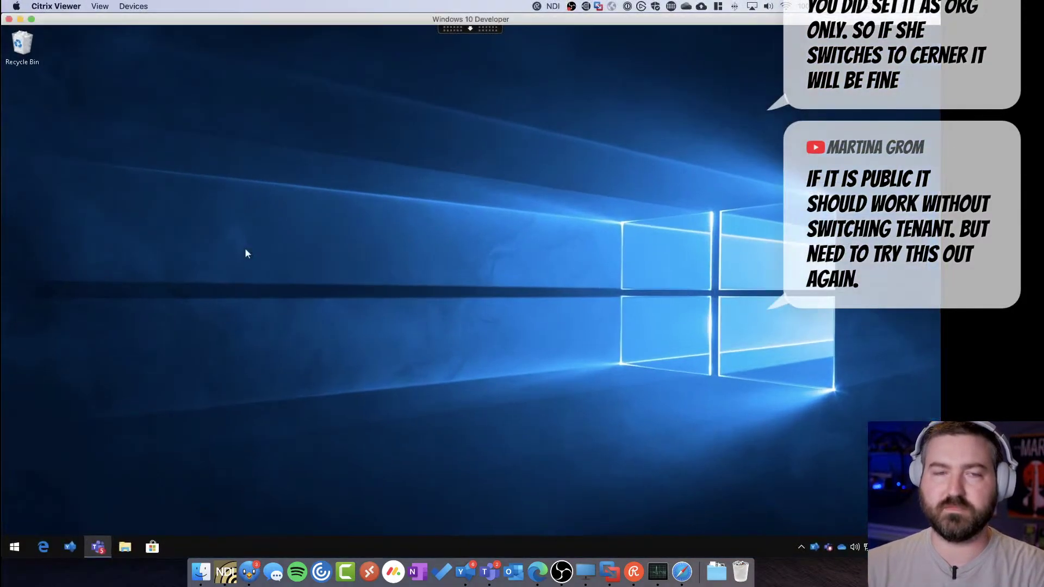
left_click(99, 547)
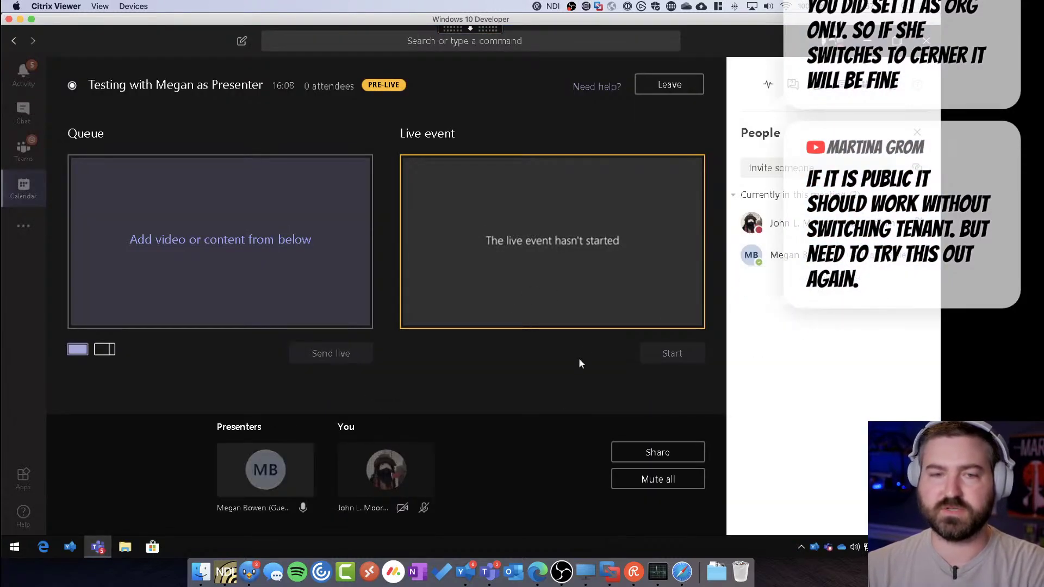
key("ctrl+Up")
left_click(619, 365)
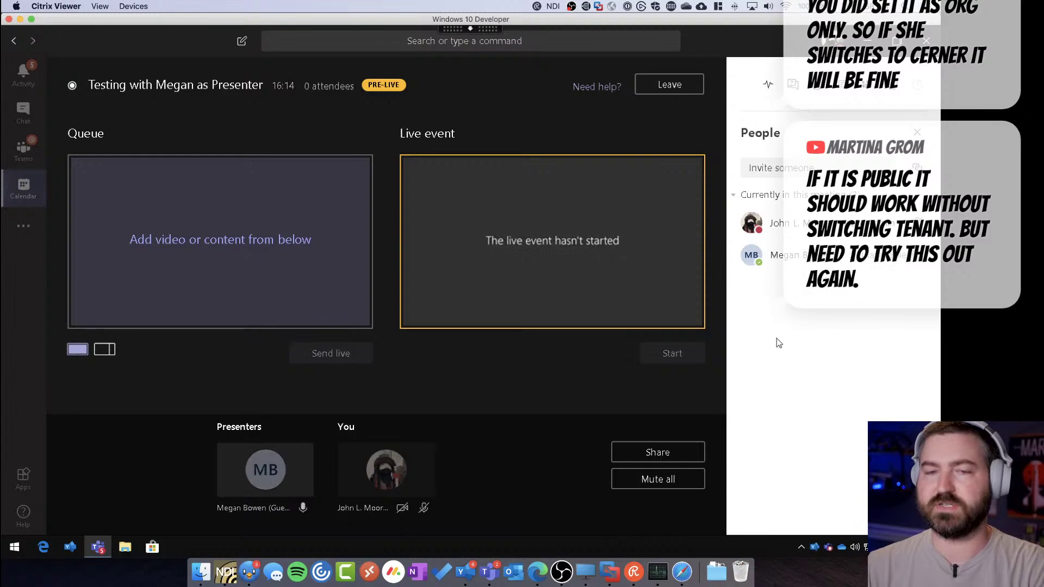
Check the guest's organisation list, then return to the host's live event full screen
key("ctrl+Left")
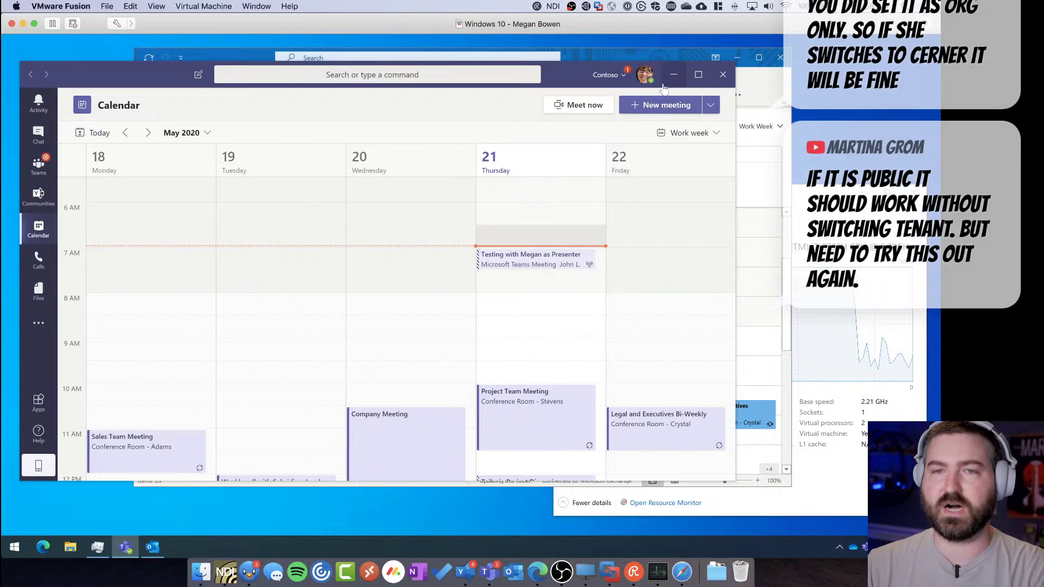
left_click(620, 75)
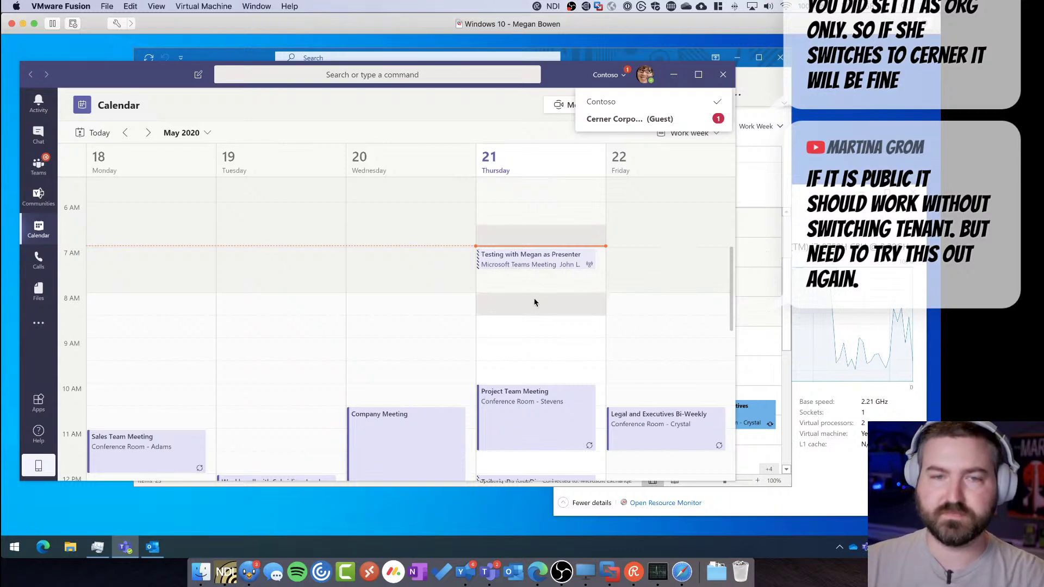
key("ctrl+Up")
left_click(234, 163)
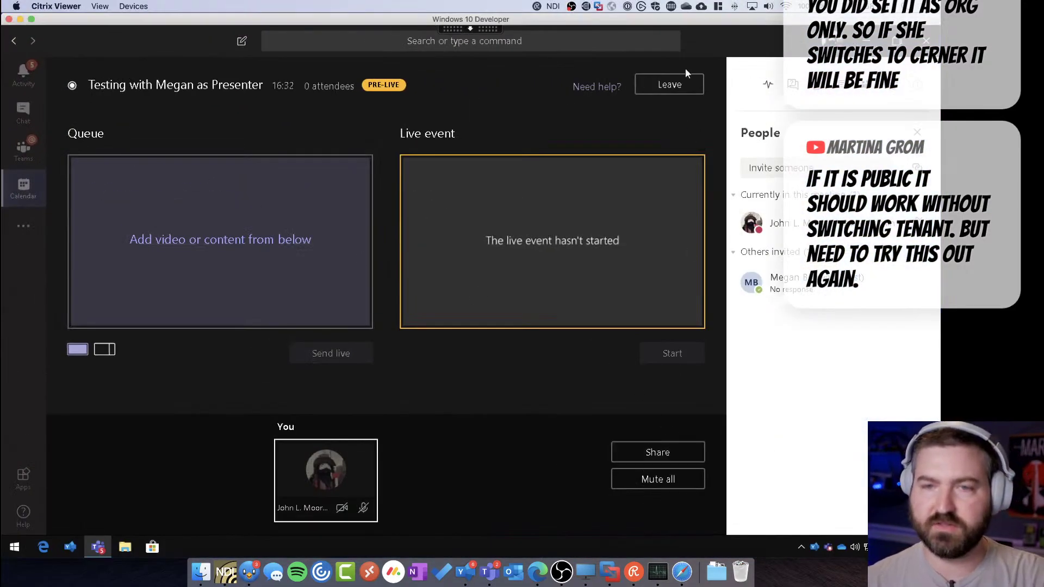
Leave the host's live event and, from the calendar, start a new live event titled 'Testing w…'
left_click(680, 83)
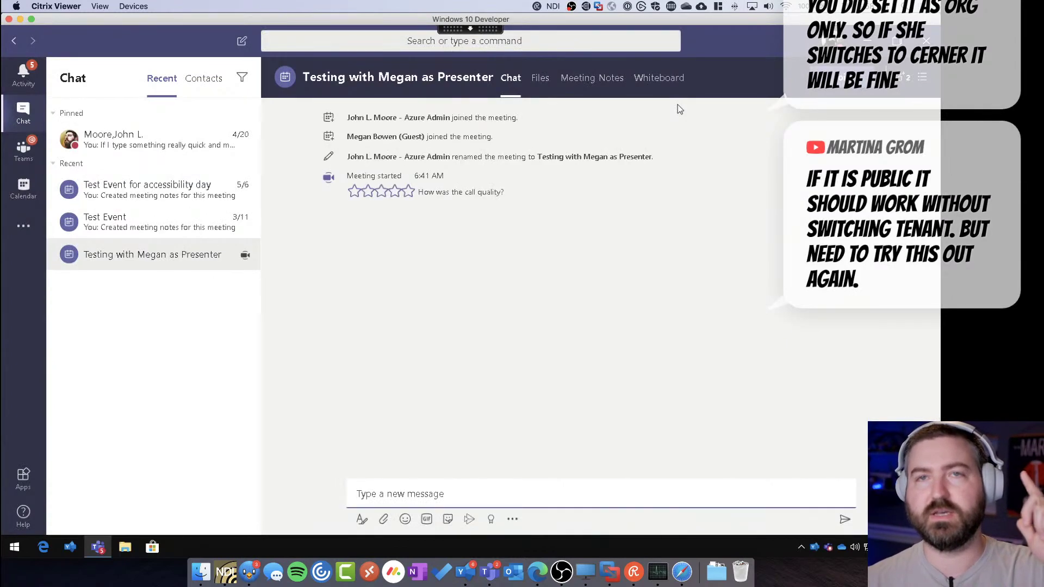
left_click(23, 190)
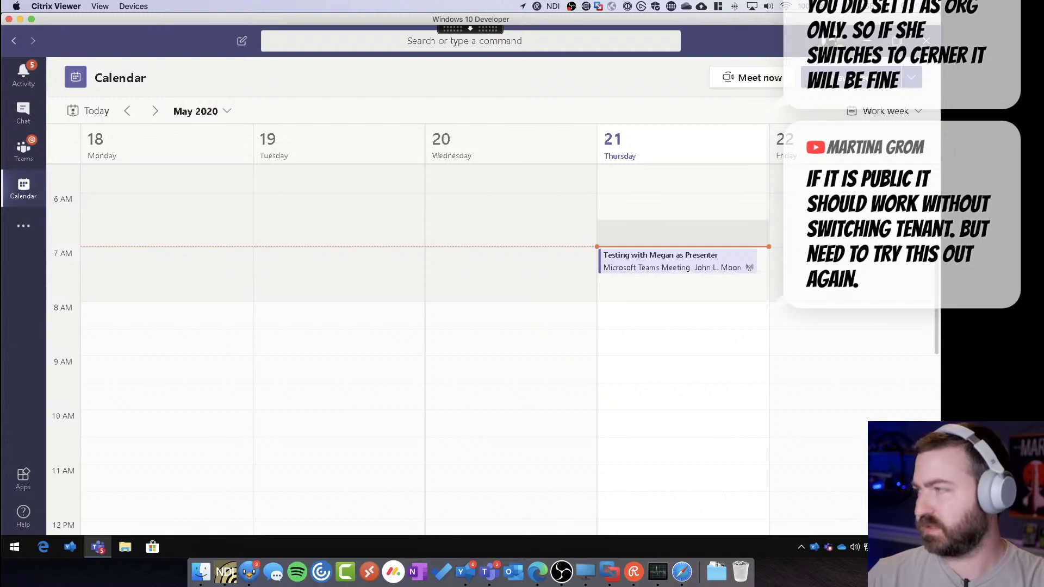
left_click(644, 290)
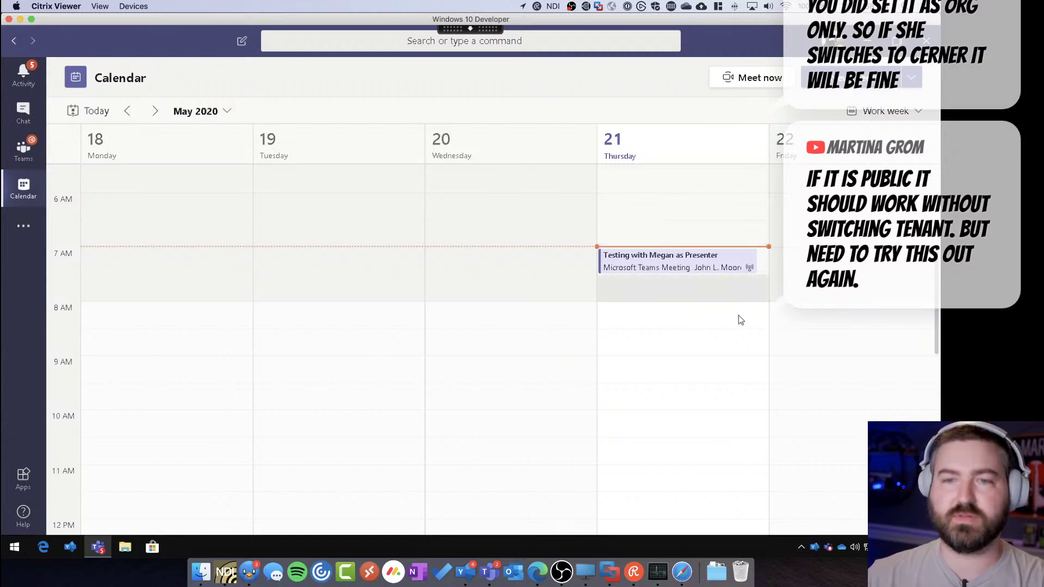
left_click(897, 77)
left_click(912, 77)
left_click(842, 124)
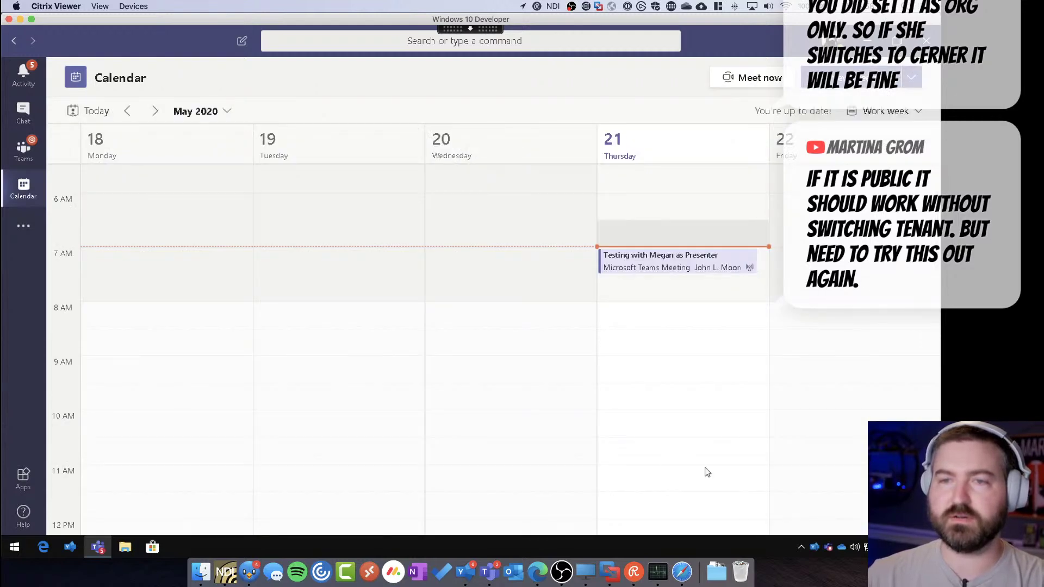
type("Testing w")
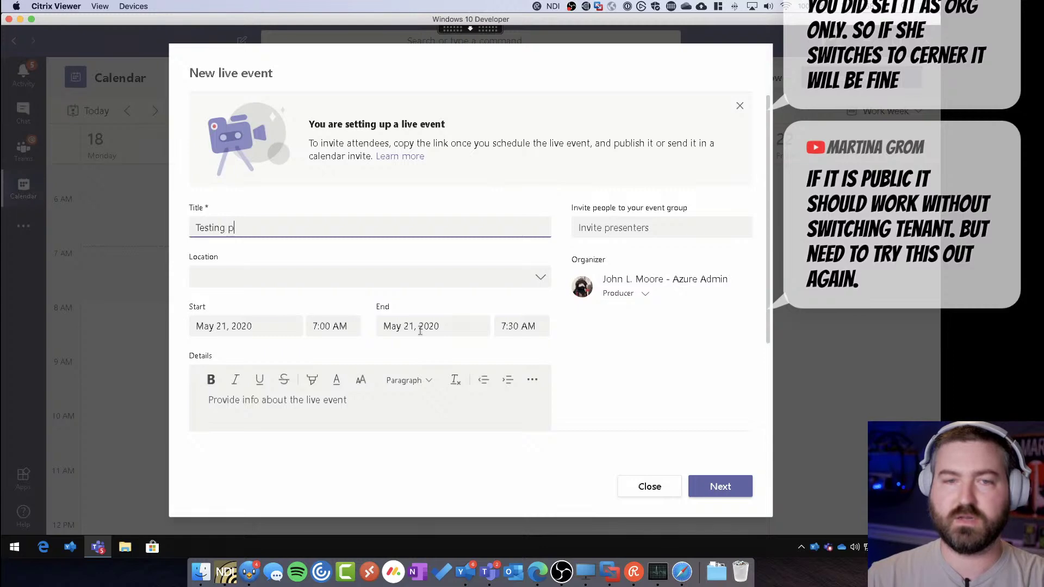
Complete the title 'Testing public with Megan' and add the guest meganb as presenter
type("with")
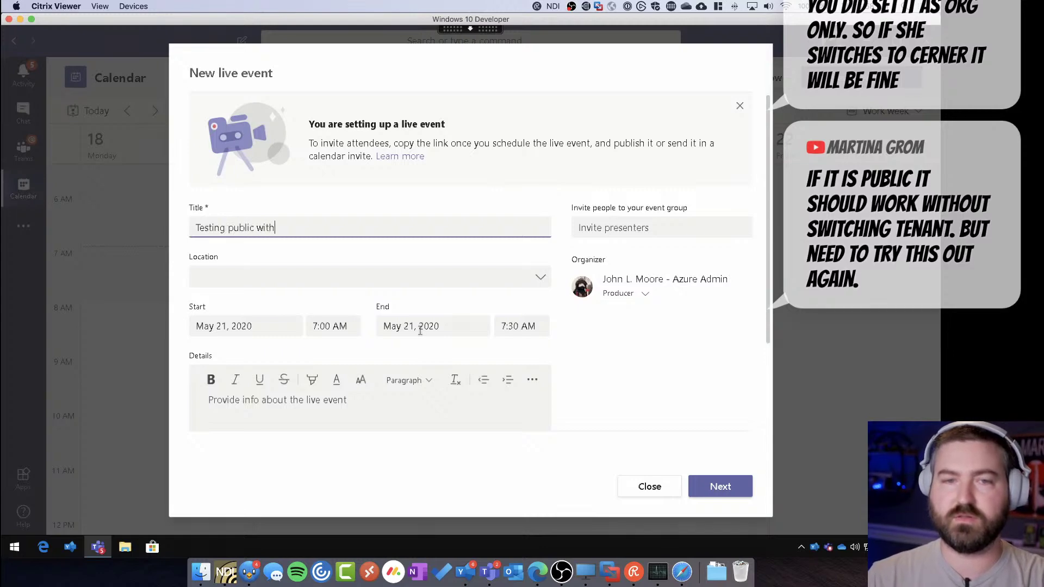
type(" Megan")
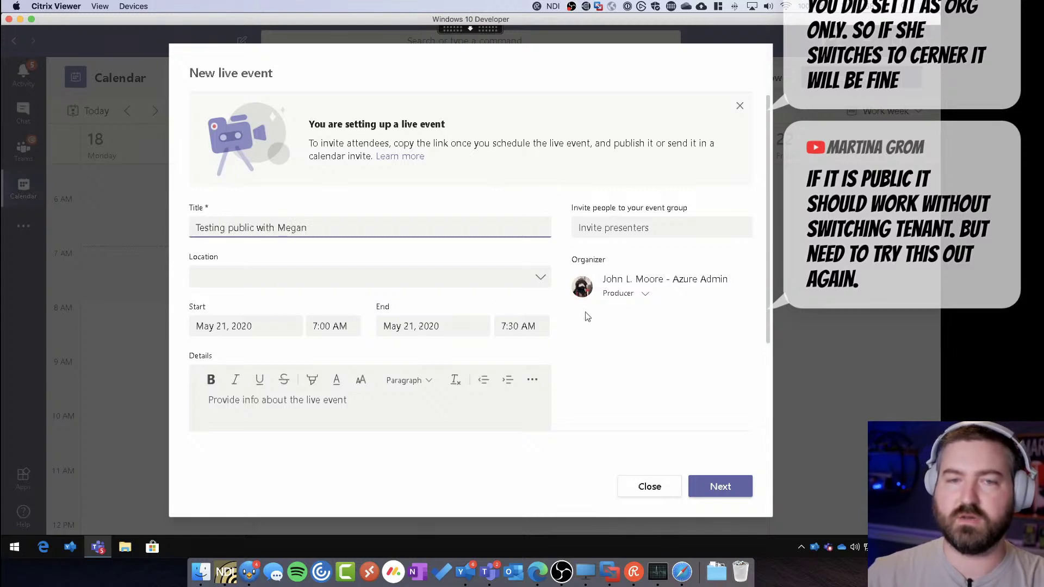
left_click(627, 229)
type("meganb")
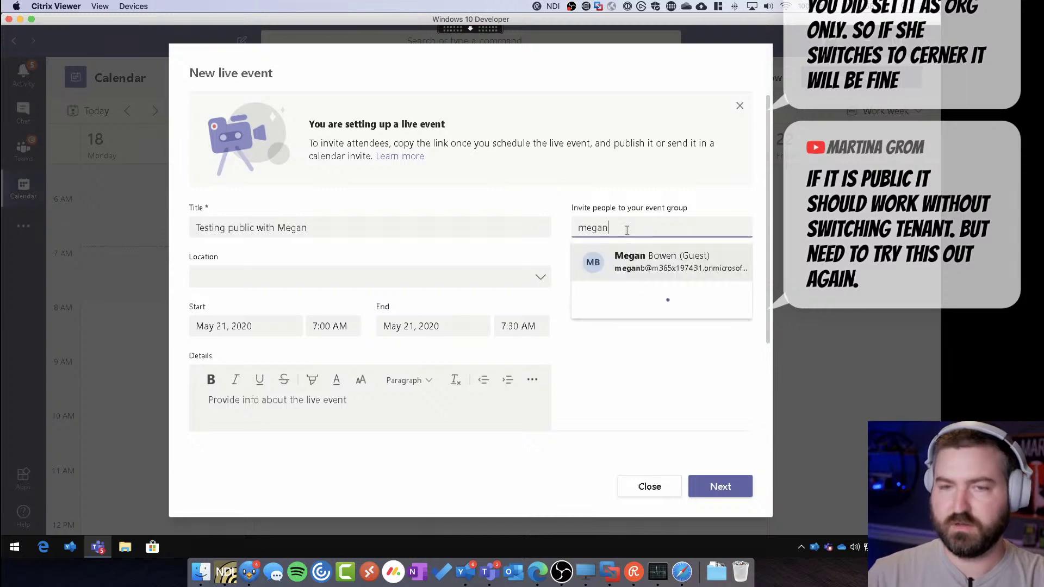
left_click(636, 263)
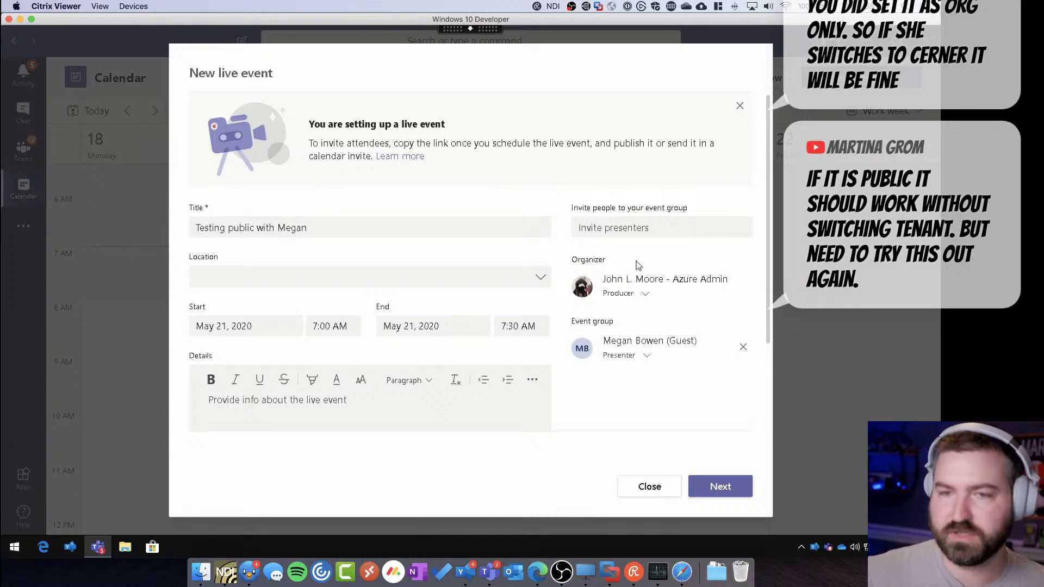
Make the event Public with Q&A enabled, schedule it, and join as producer
left_click(720, 486)
left_click(284, 289)
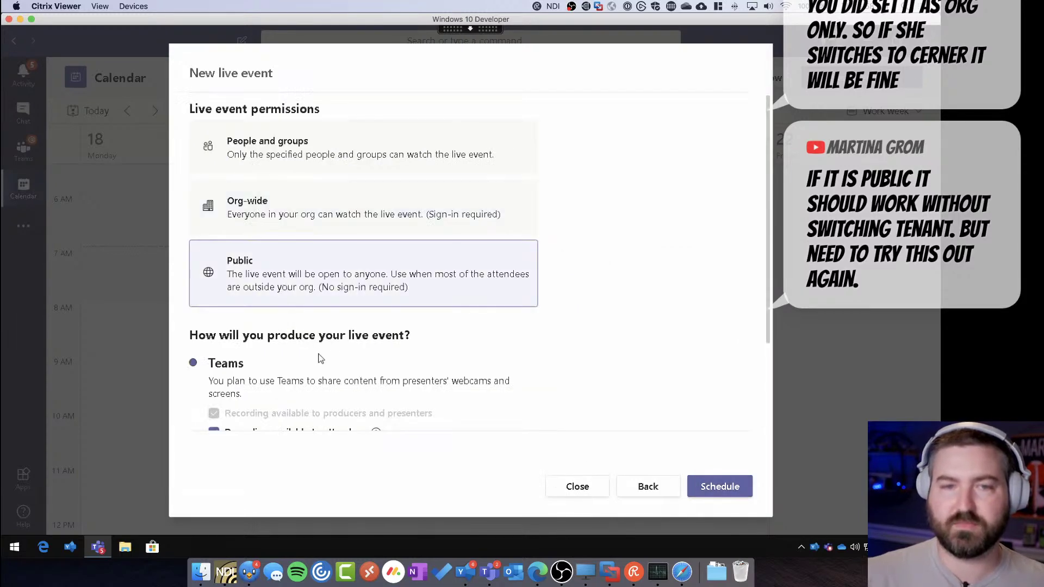
scroll(332, 370, "down", 10)
scroll(343, 357, "up", 8)
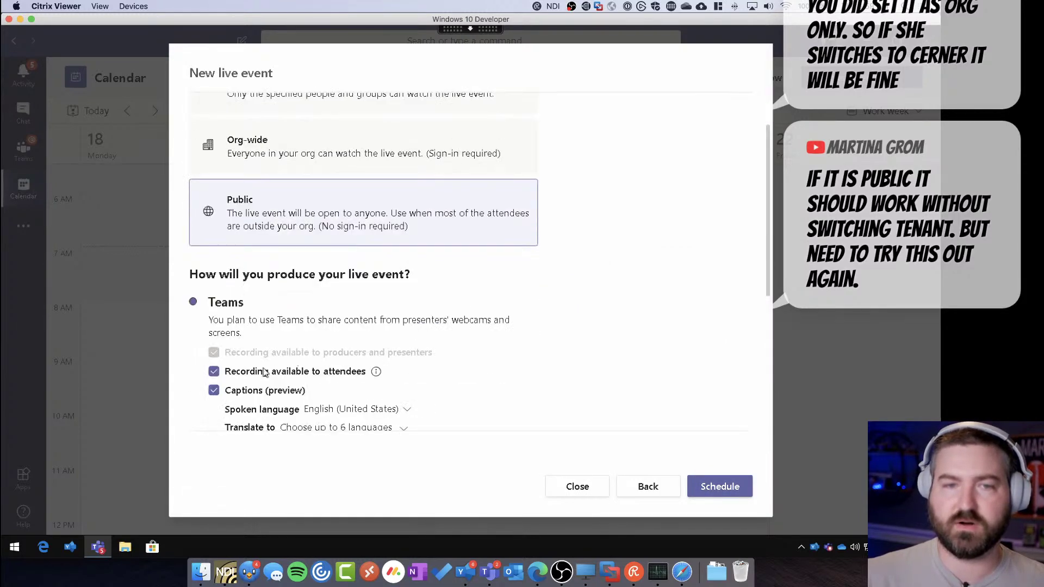
scroll(266, 357, "down", 3)
left_click(237, 358)
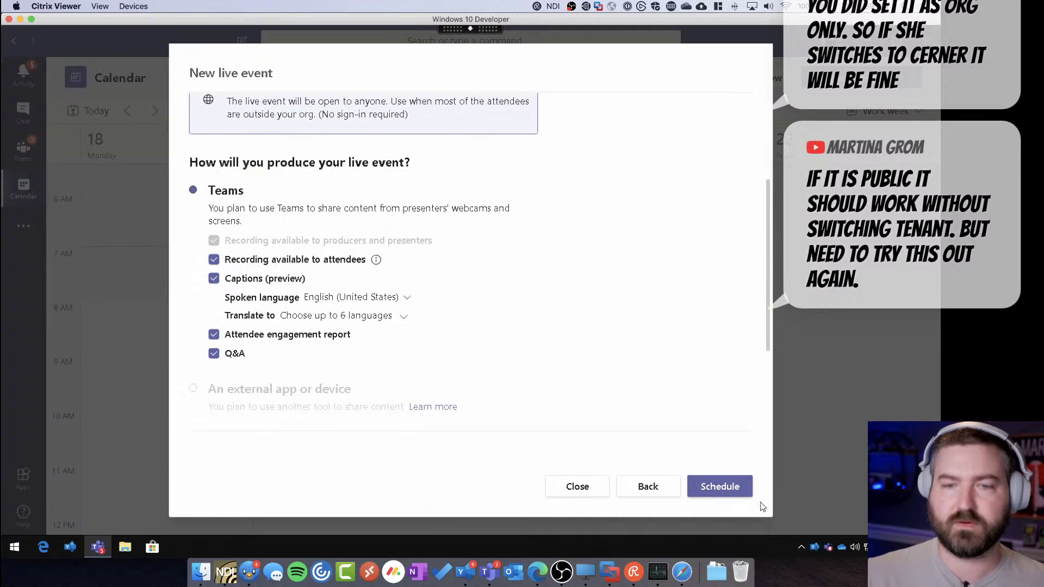
left_click(732, 493)
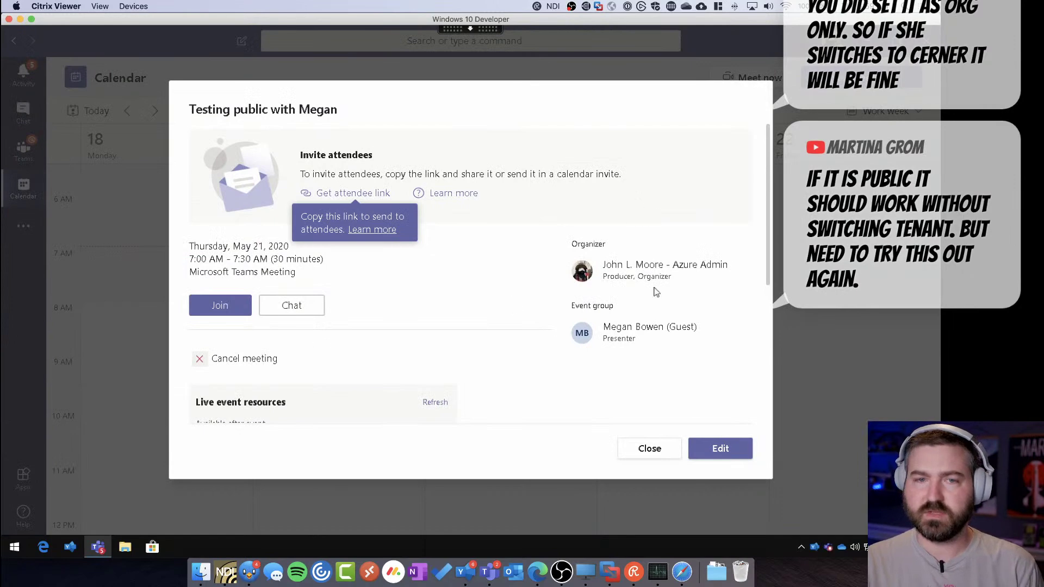
left_click(220, 306)
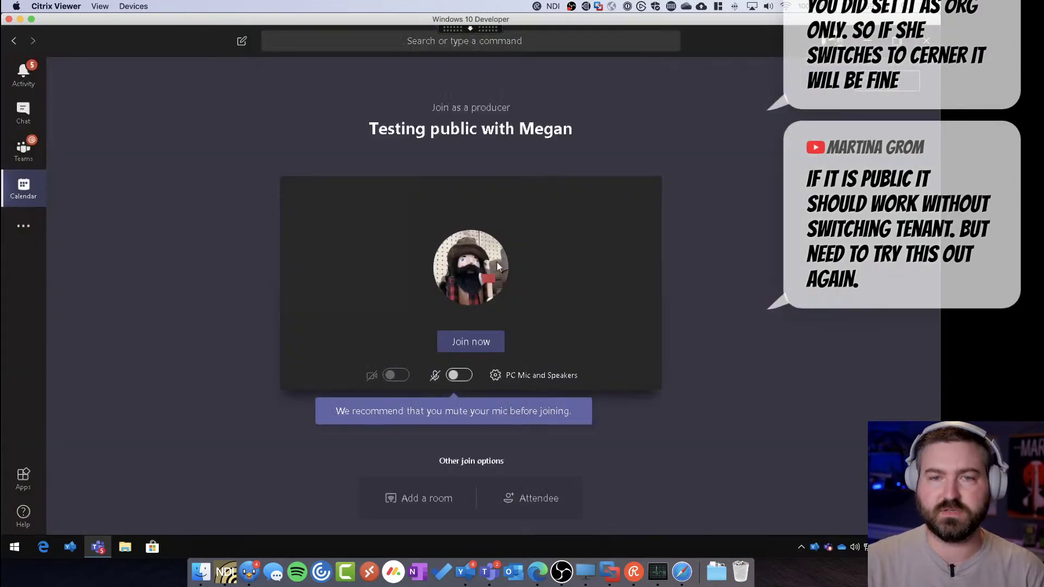
Join the live event now and dismiss the video device and screen resolution warnings
left_click(472, 344)
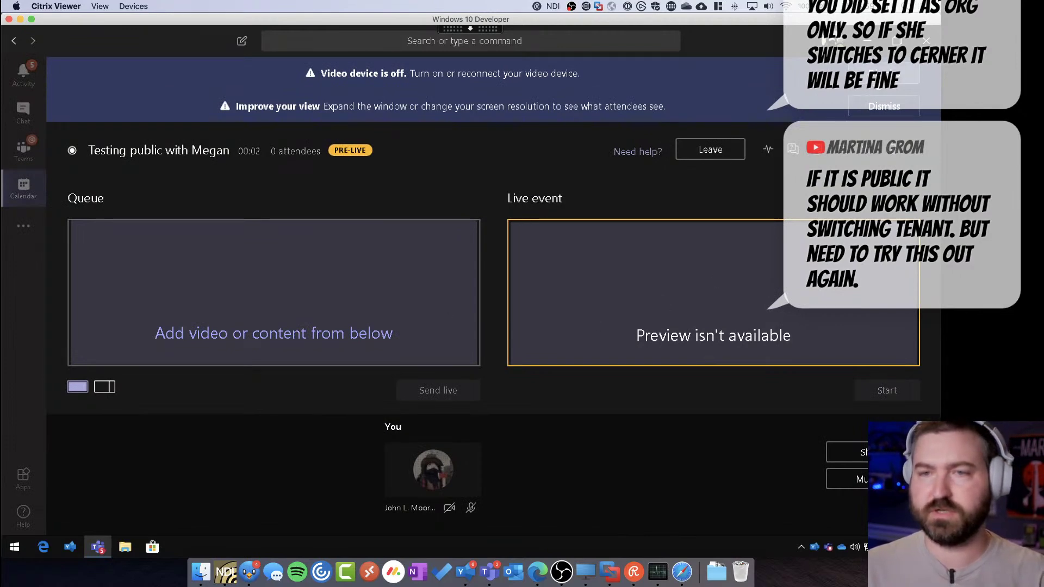
left_click(884, 73)
left_click(884, 73)
Open the Q&A panel, then bring the guest's virtual machine to the front
left_click(792, 87)
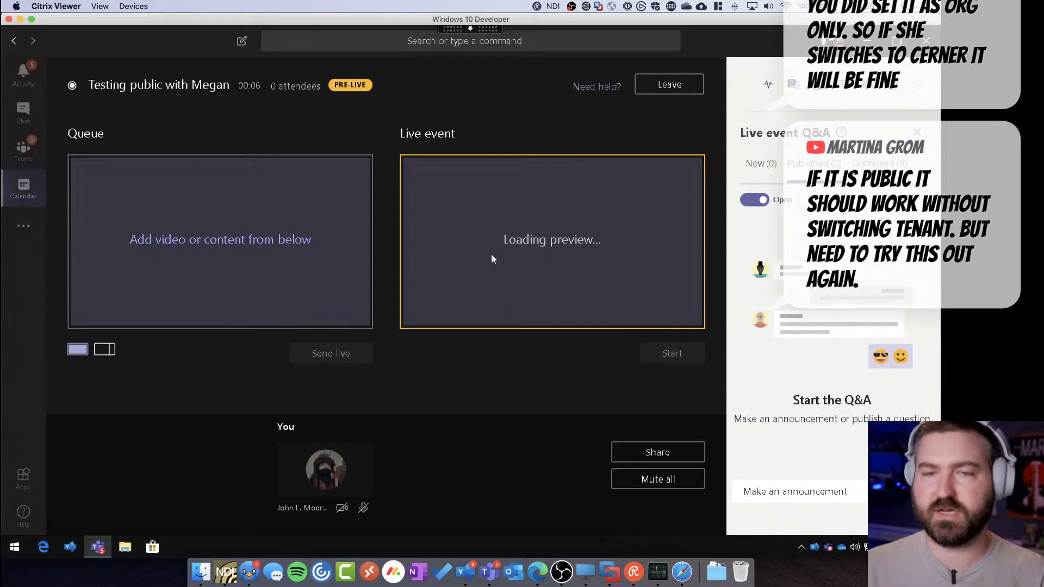
key("ctrl+Up")
left_click(311, 217)
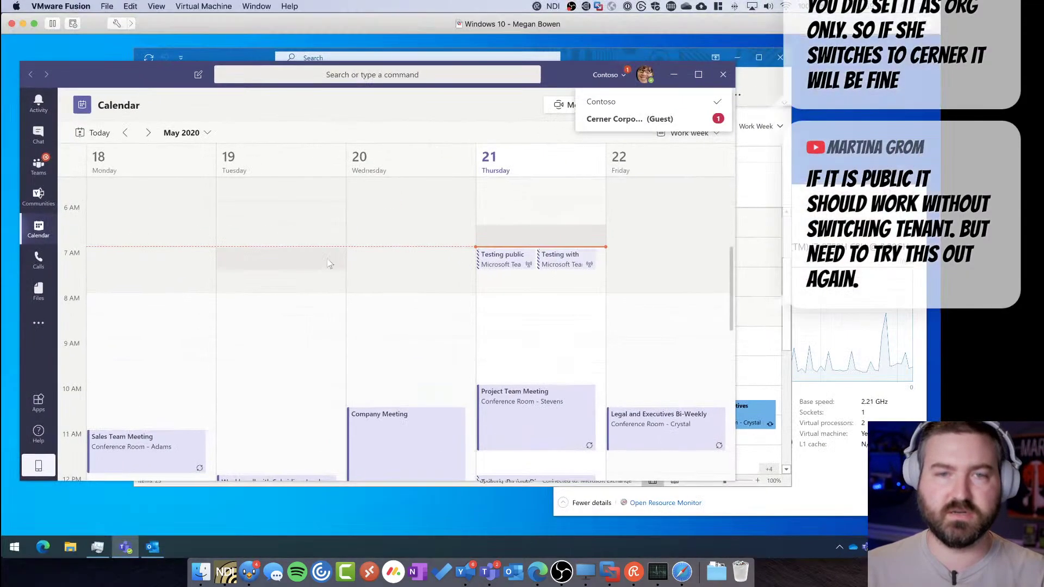
As the guest, join 'Testing public with Megan' from her calendar, toggle Q&A, then leave
left_click(494, 261)
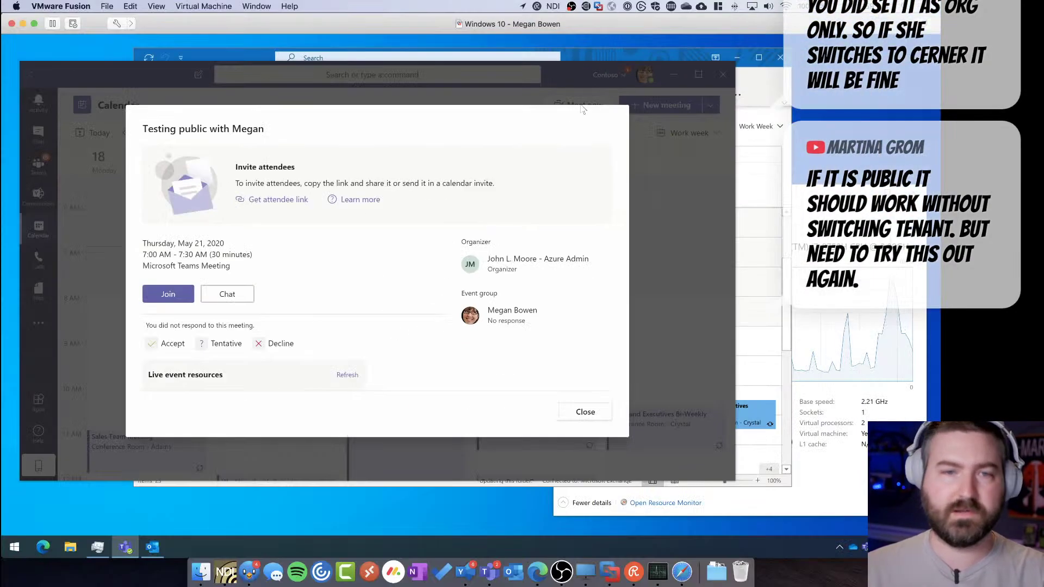
left_click(174, 293)
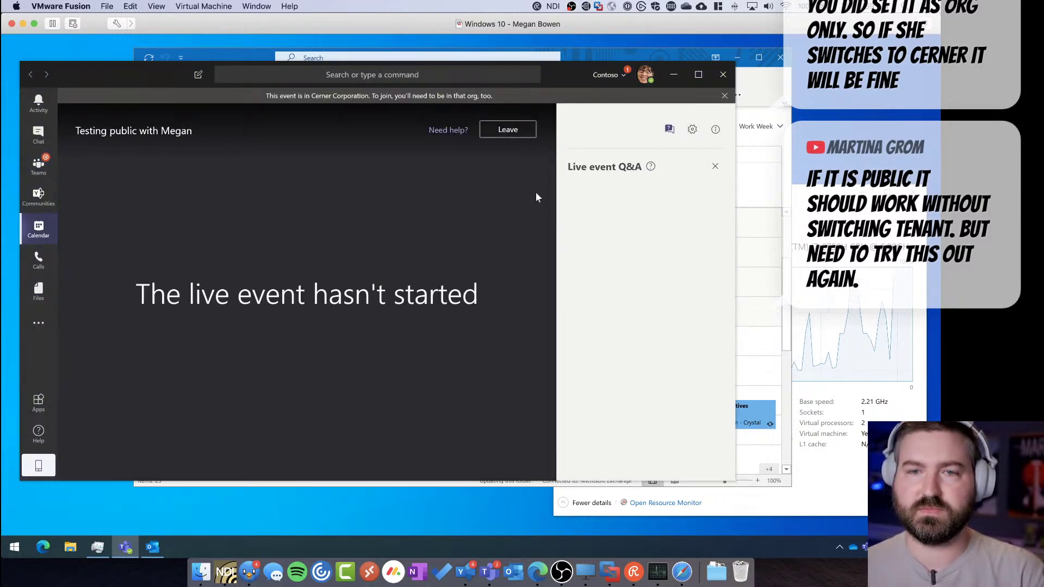
left_click(715, 167)
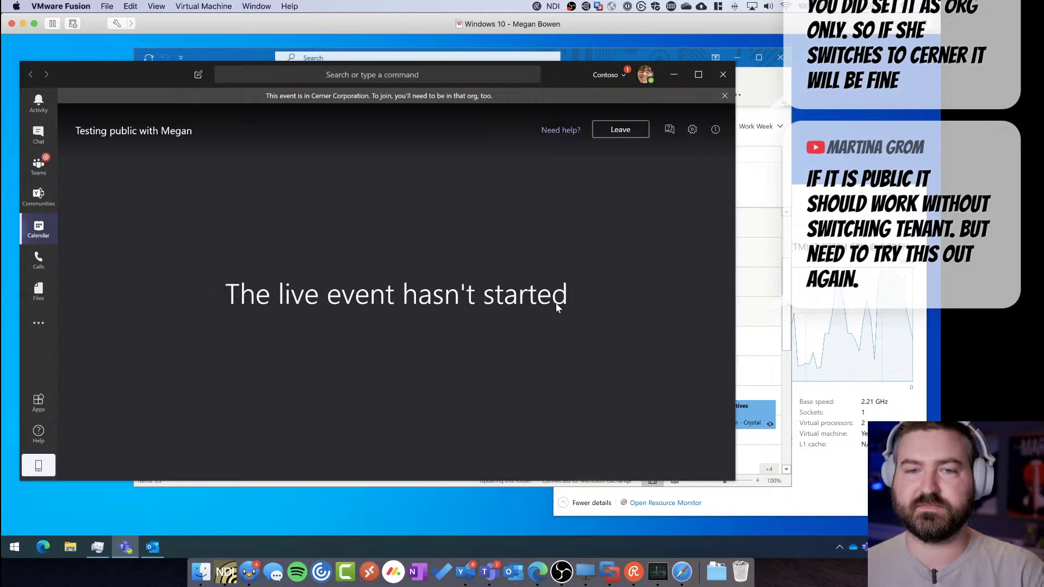
left_click(669, 129)
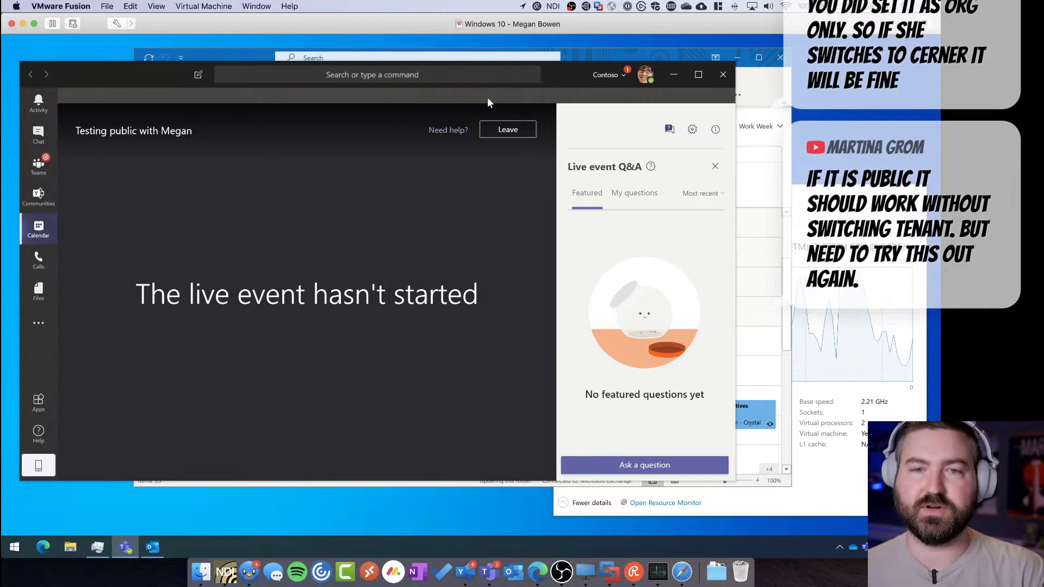
left_click(507, 114)
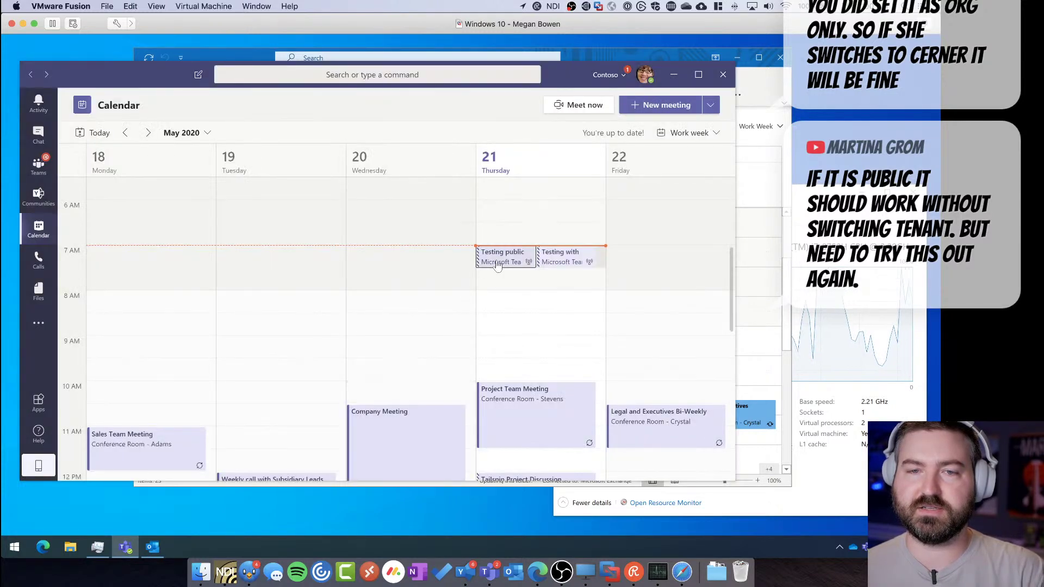
Reopen 'Testing public with Megan' in the guest's calendar and join it again
left_click(497, 261)
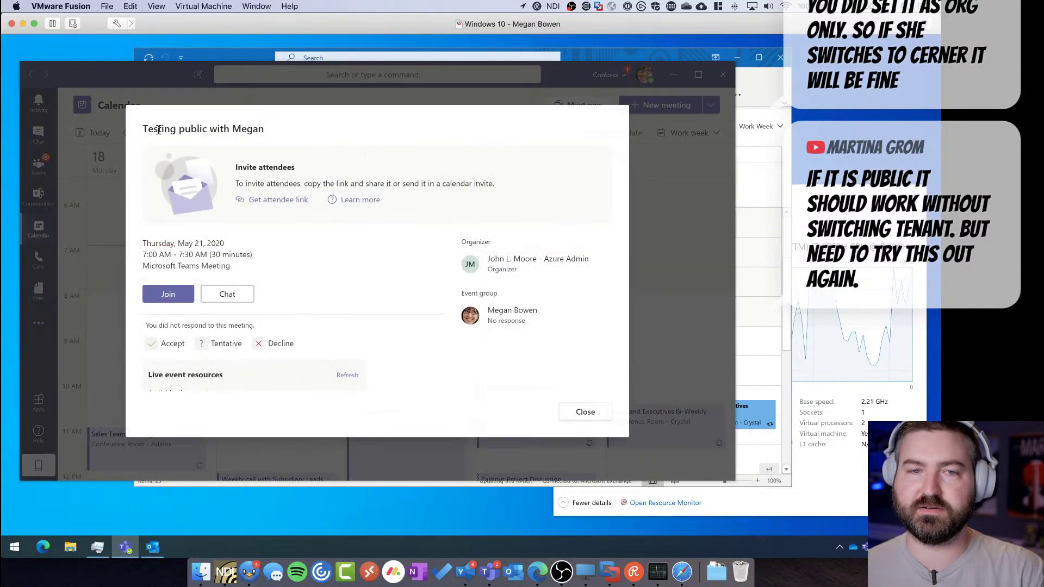
left_click_drag(157, 128, 259, 130)
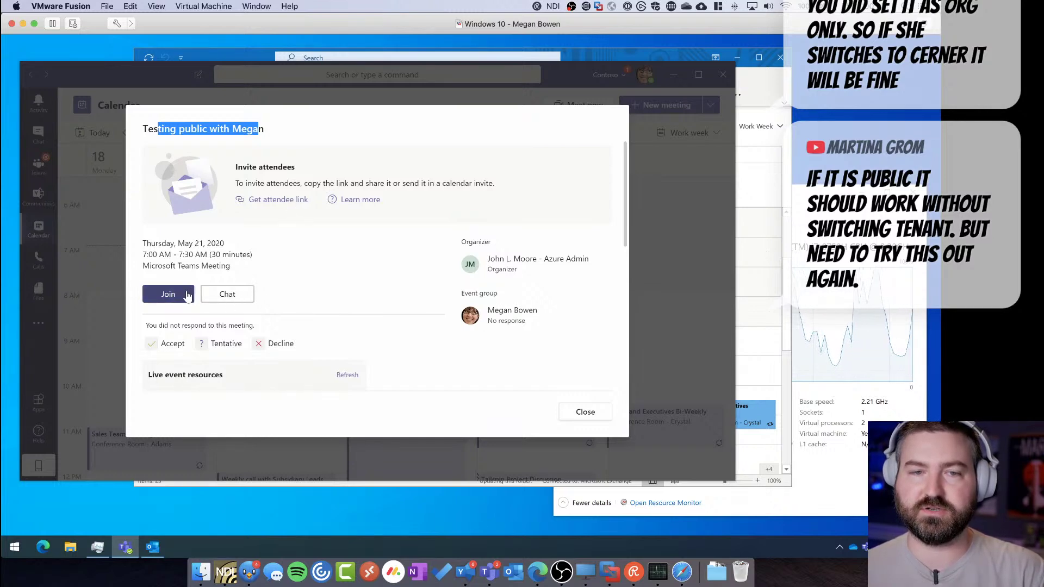
left_click(186, 294)
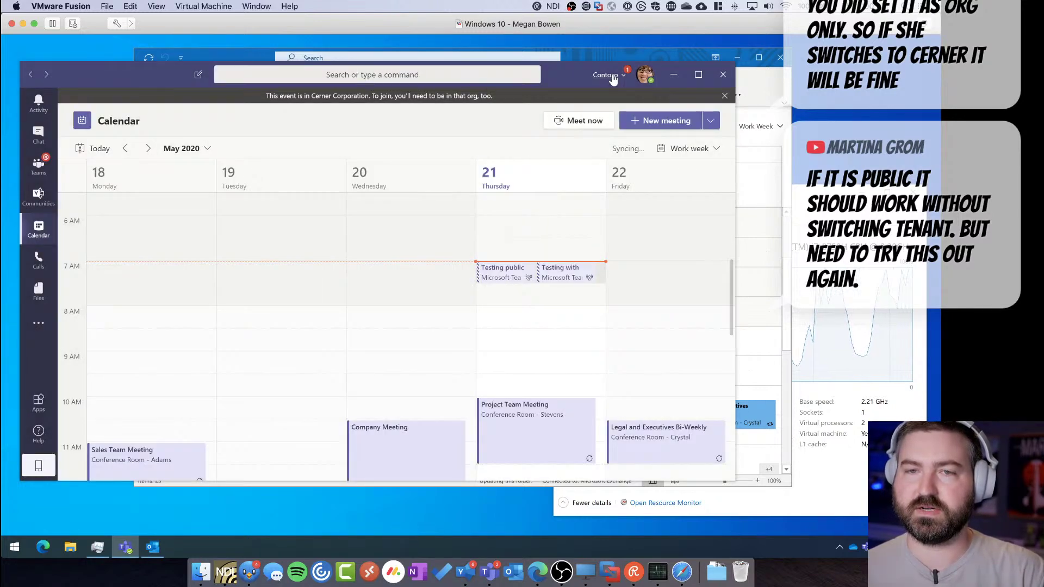
Switch the guest's Teams to Cerner Corporation (Guest) and minimize the Teams window
left_click(613, 78)
left_click(601, 120)
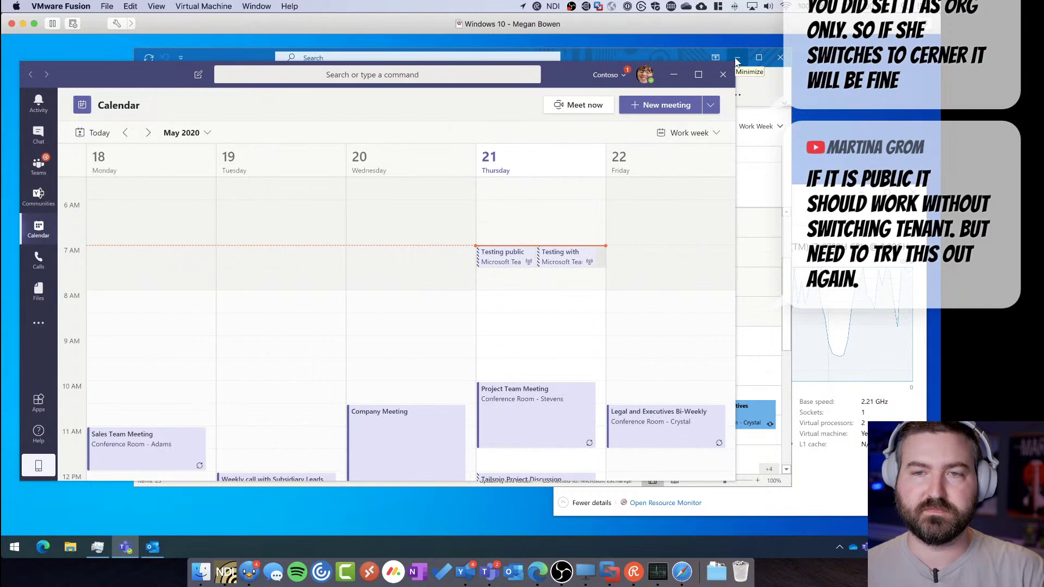
left_click(655, 55)
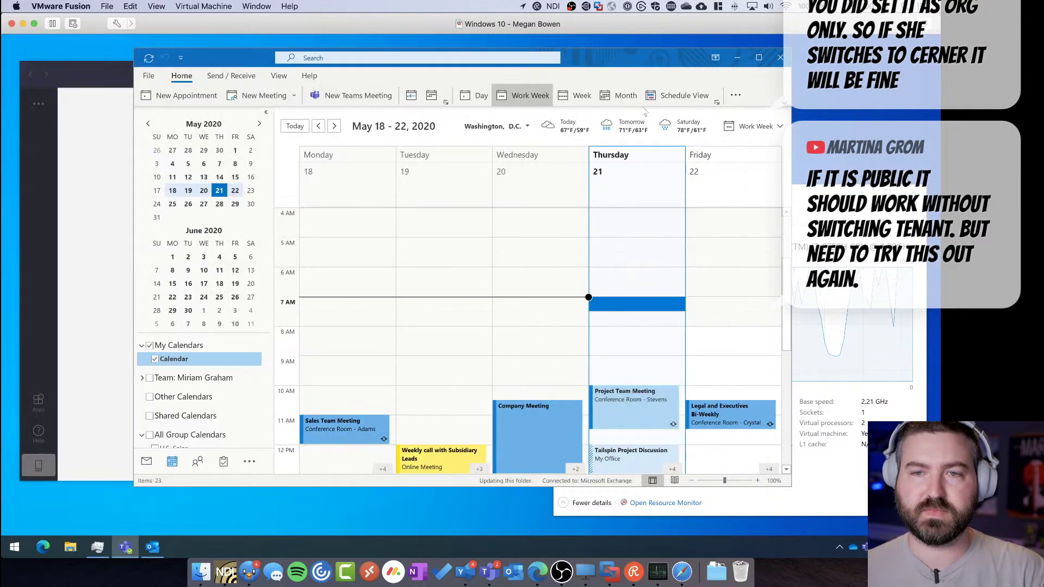
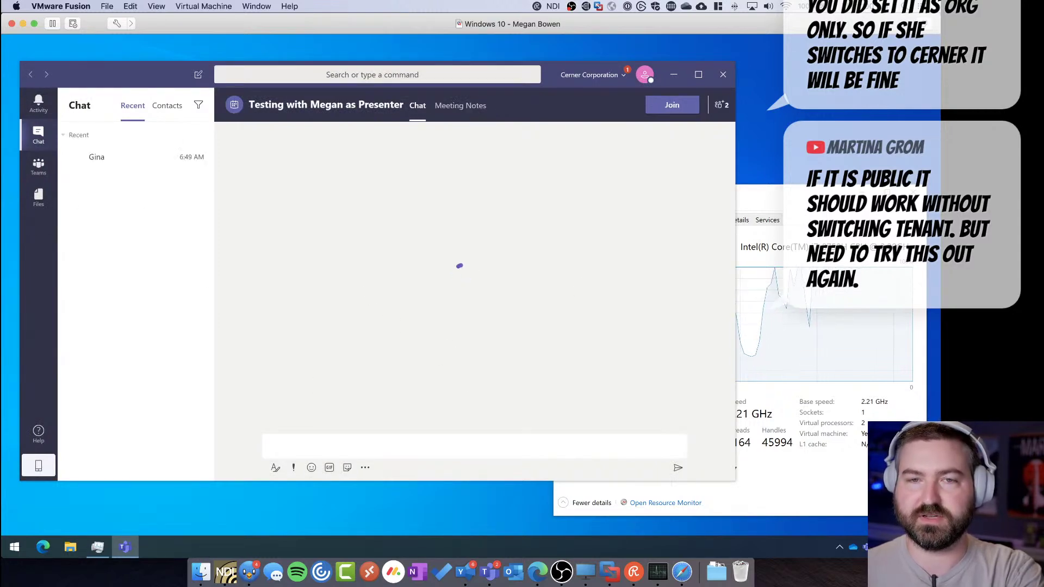
From the producer's People list, ask the invited guest to join the live event as presenter
key("super+Tab")
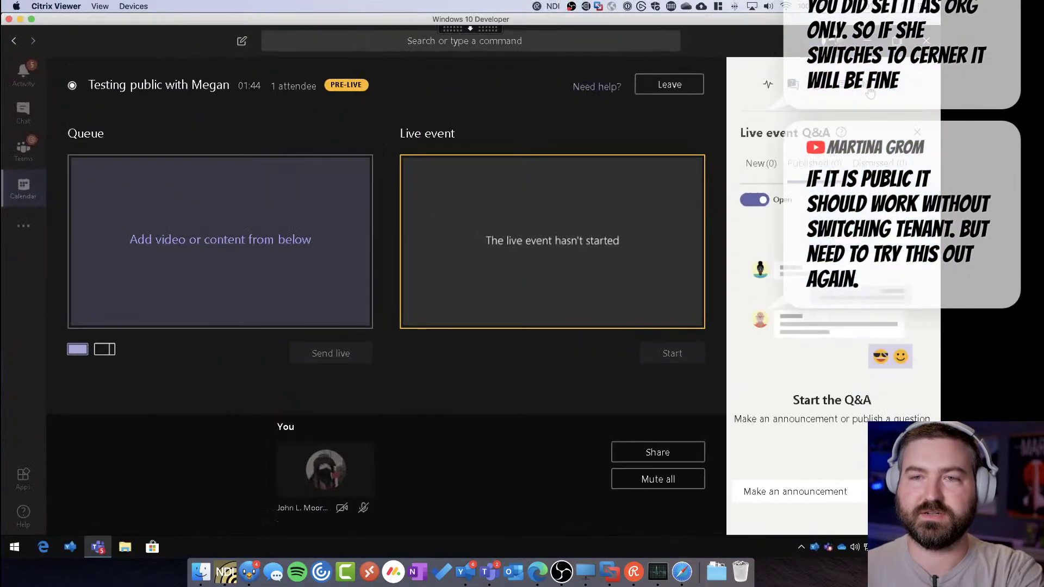
left_click(869, 91)
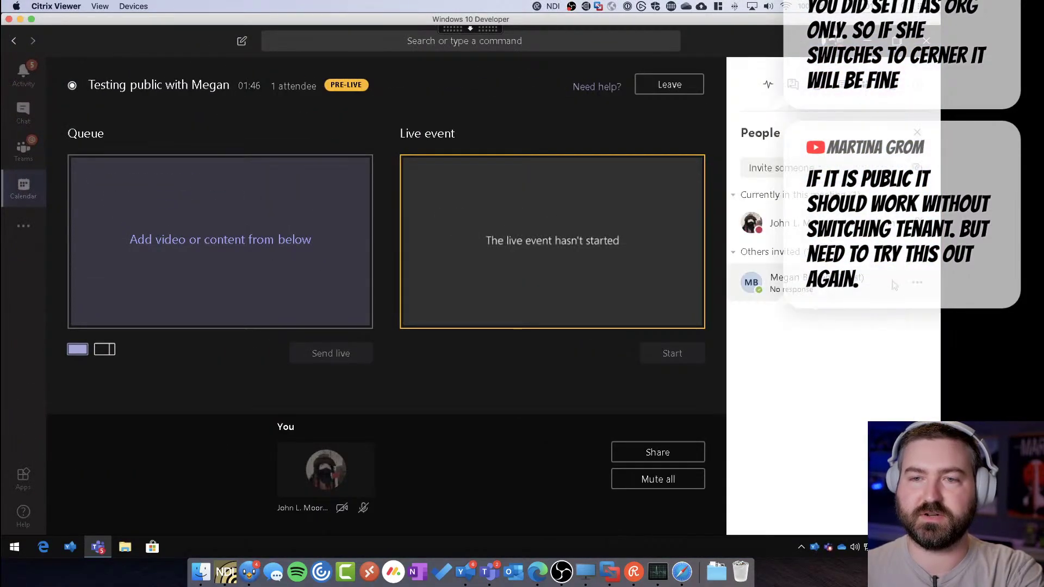
left_click(915, 286)
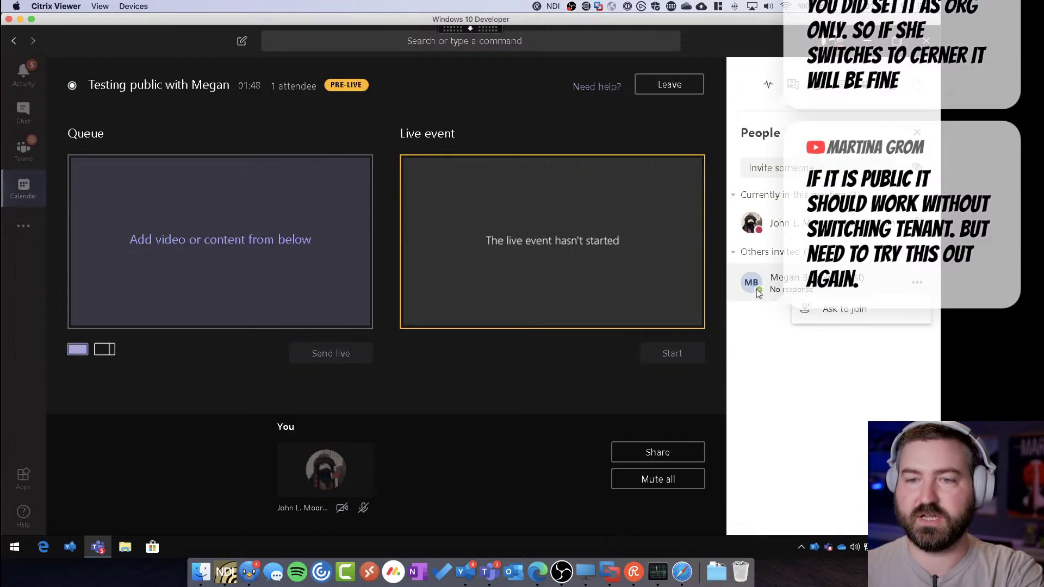
left_click(844, 310)
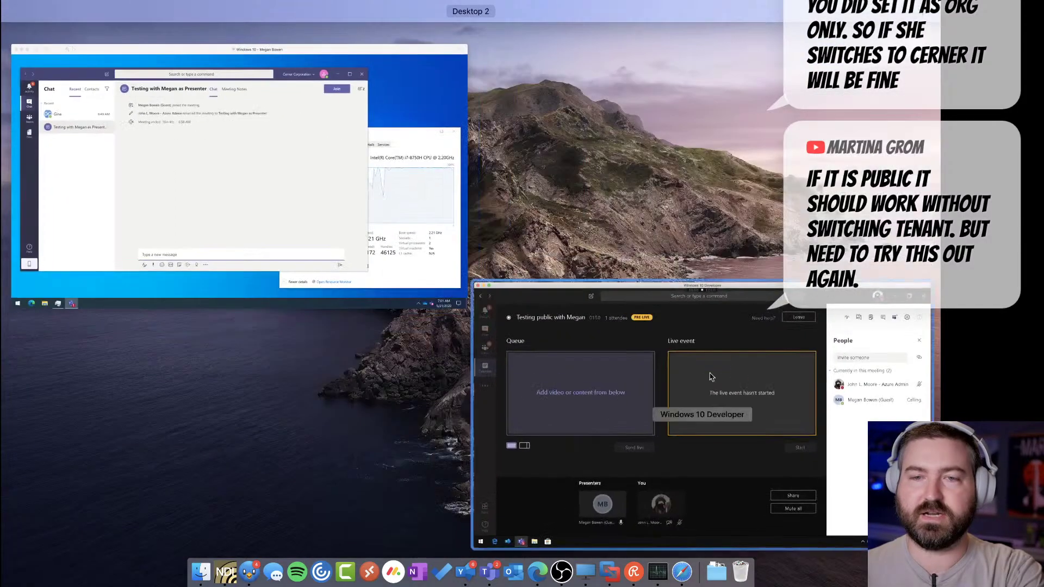
left_click(338, 283)
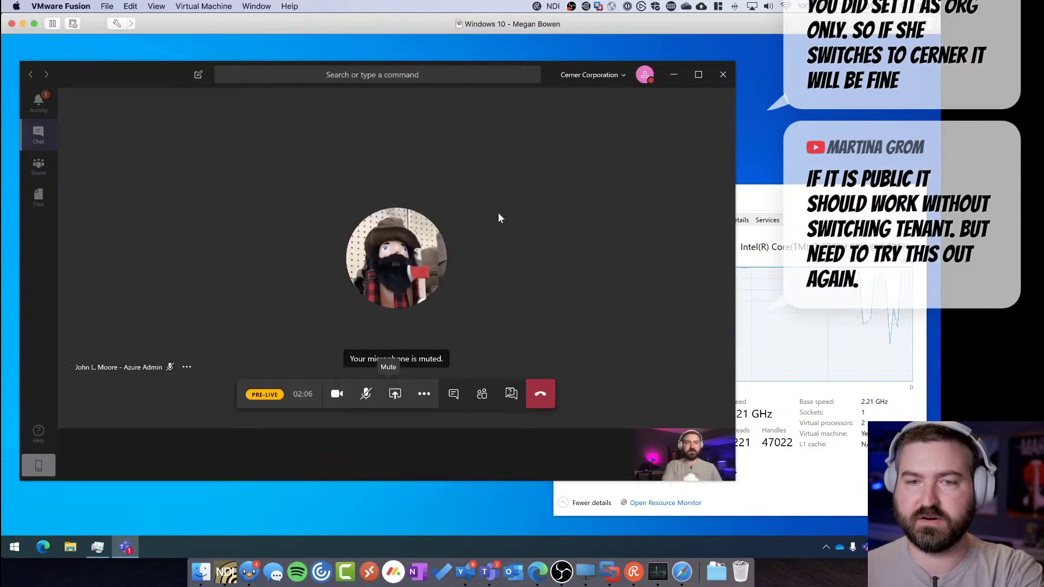
Share the guest's whole desktop (Screen #1) into the meeting
key("ctrl+shift+e")
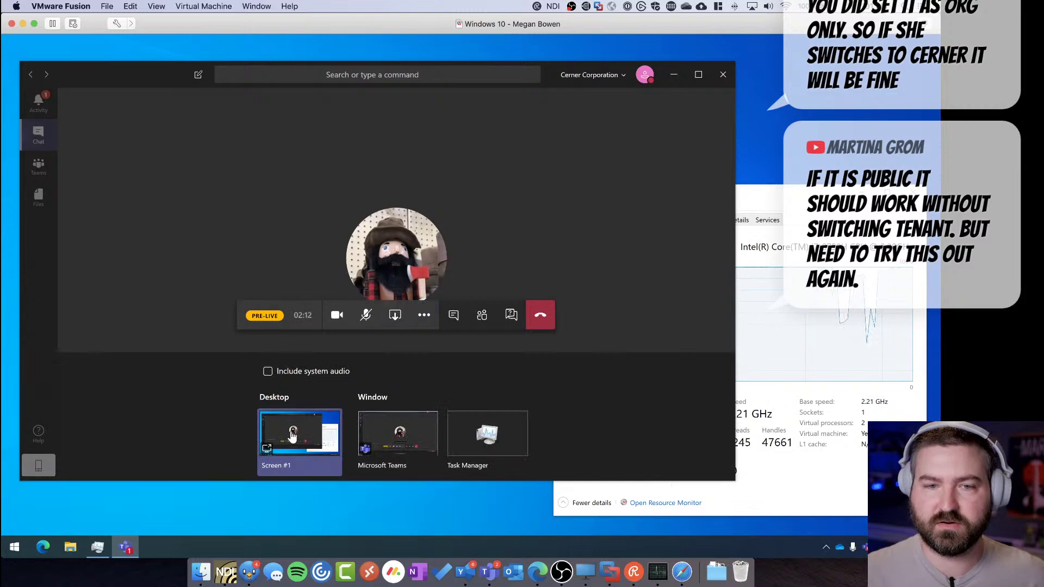
left_click(279, 423)
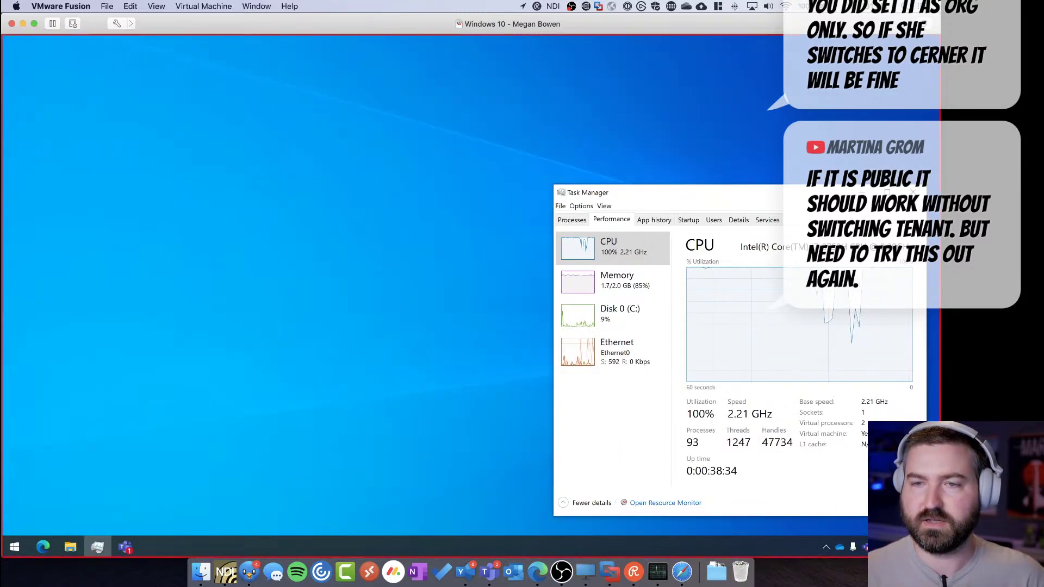
left_click(863, 192)
Check the shared desktop in the producer view's Content tile, then return to the guest desktop
key("ctrl+Up")
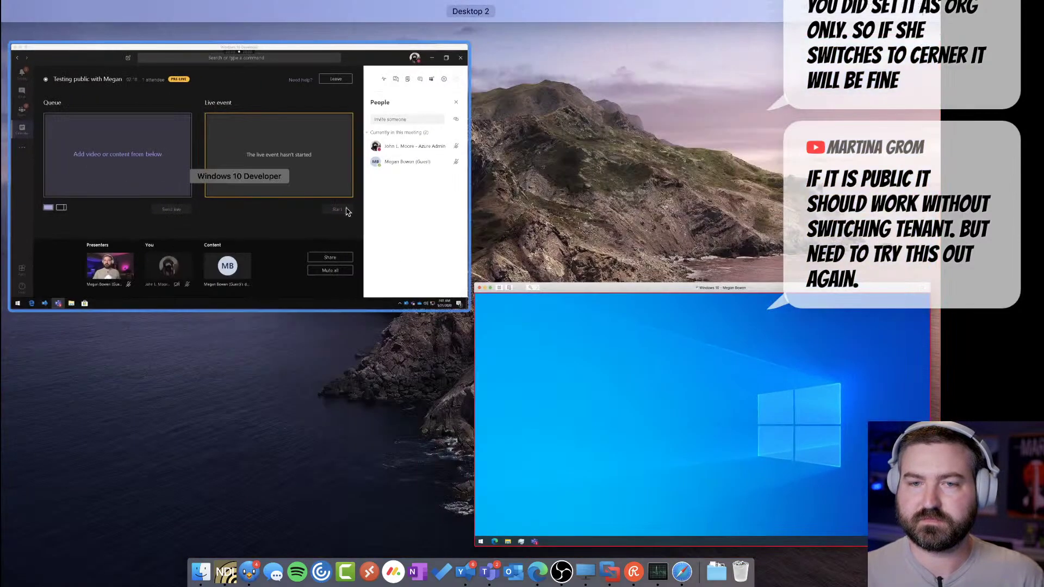
left_click(343, 209)
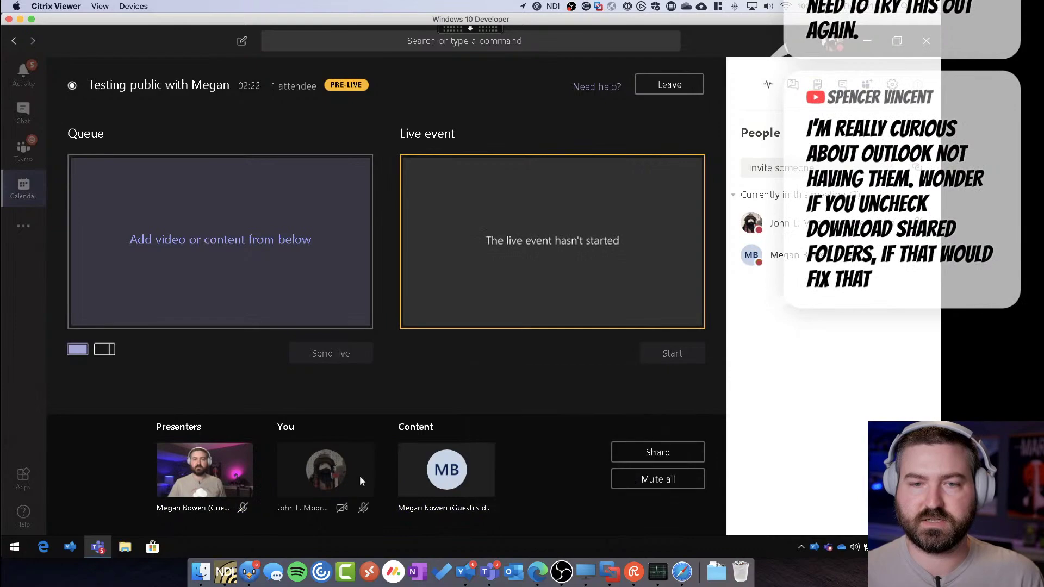
mouse_move(434, 472)
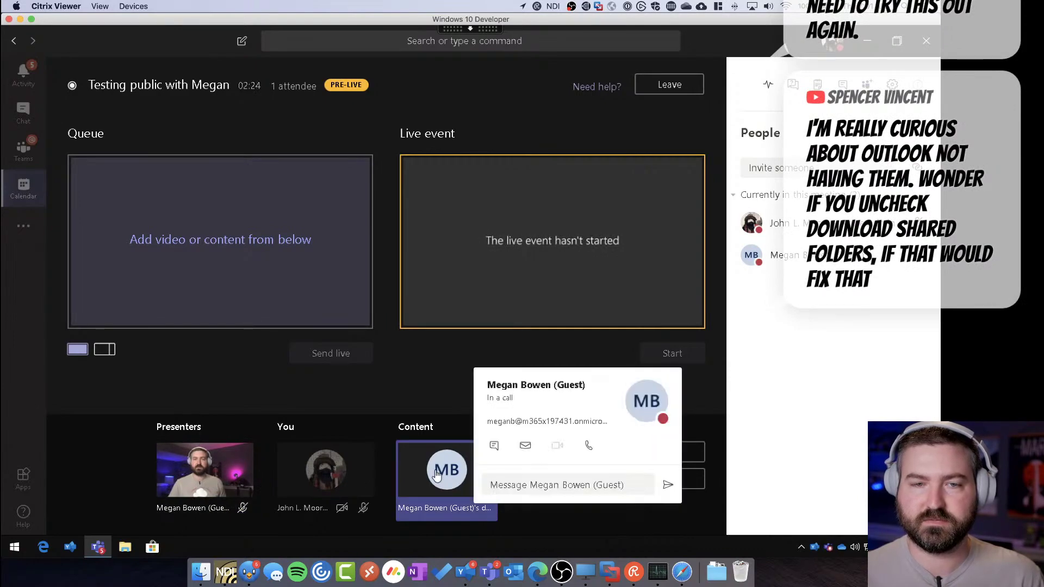
key("ctrl+Left")
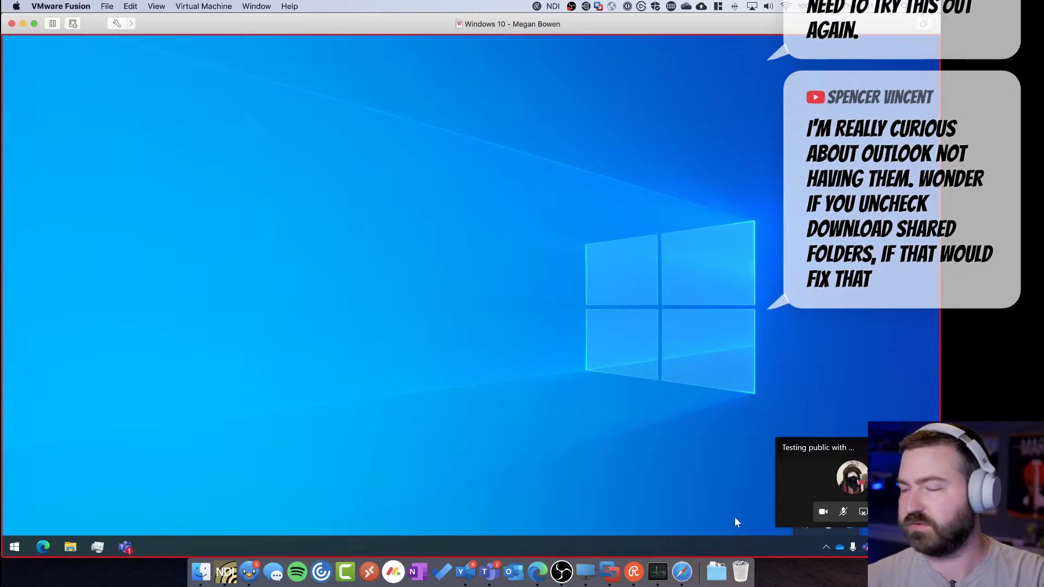
Open Outlook and its Account Settings dialog for the mail account
left_click_drag(860, 446, 849, 321)
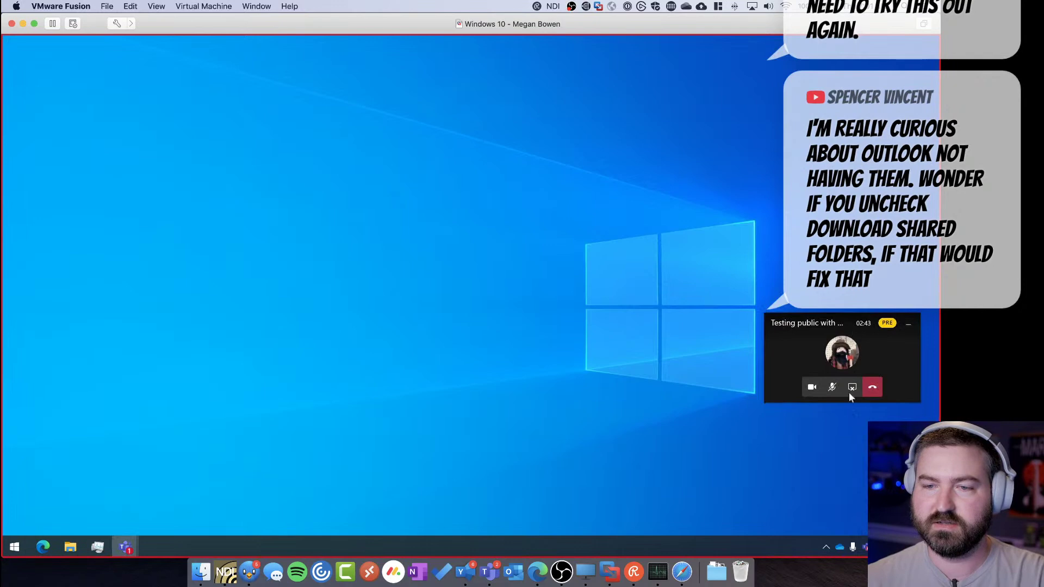
left_click(827, 547)
left_click(848, 525)
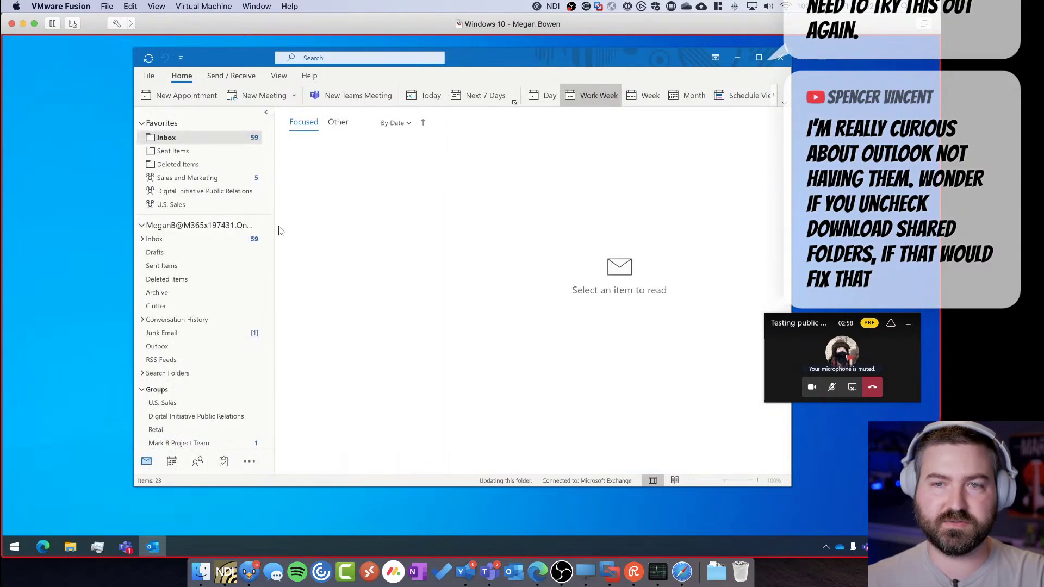
right_click(197, 228)
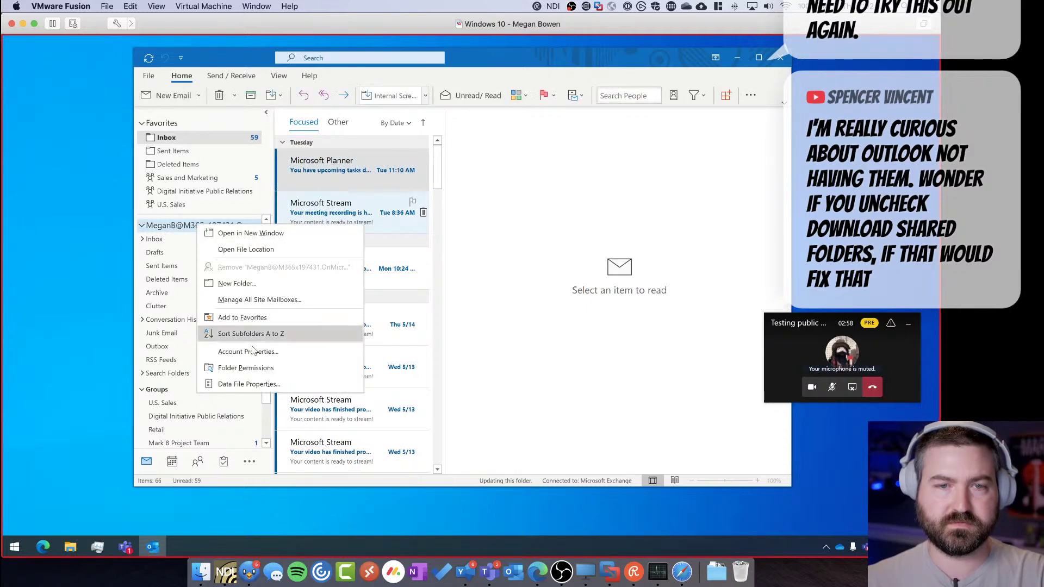
left_click(267, 353)
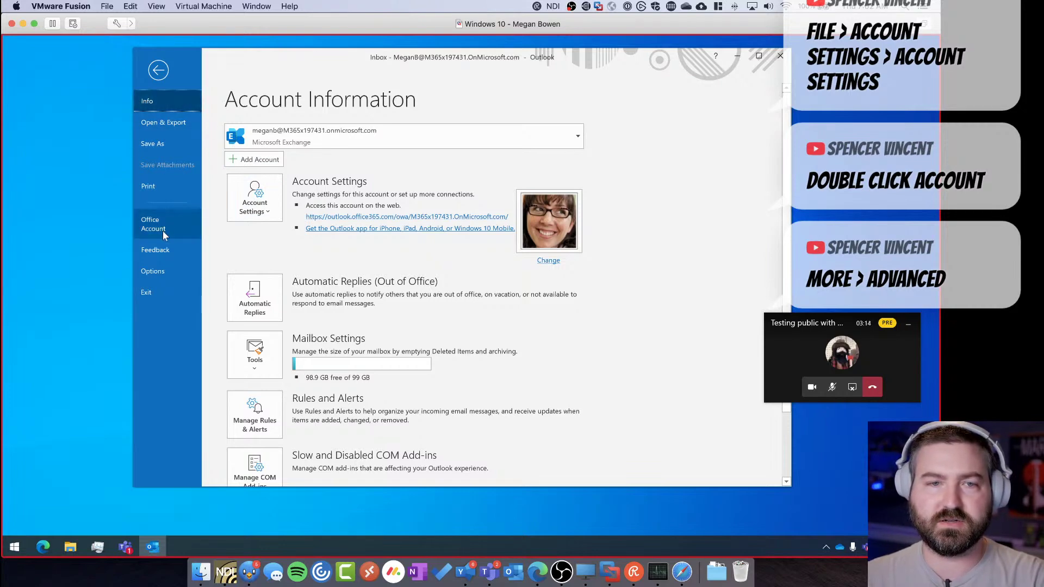
left_click(243, 208)
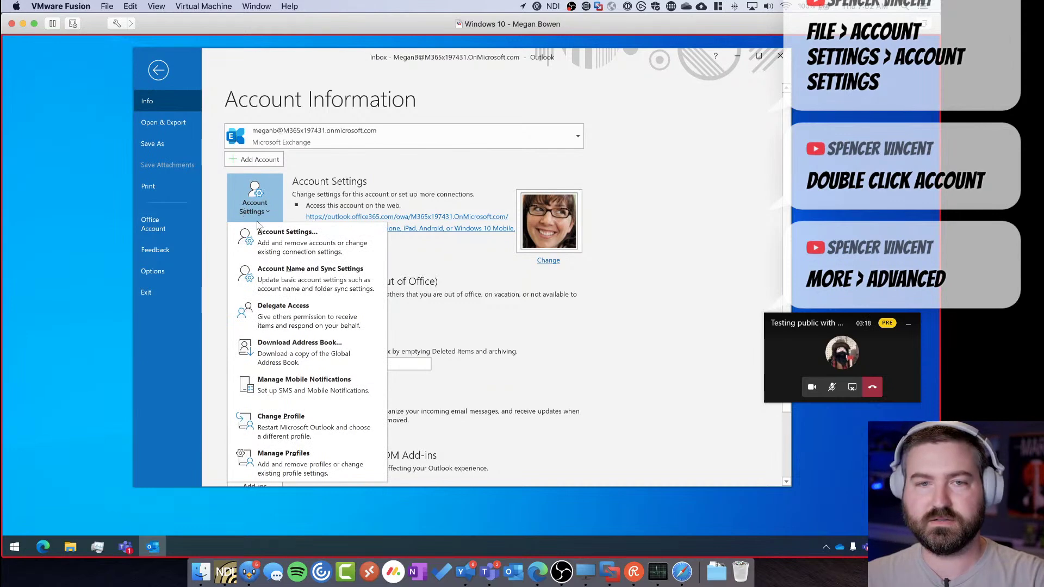
left_click(279, 245)
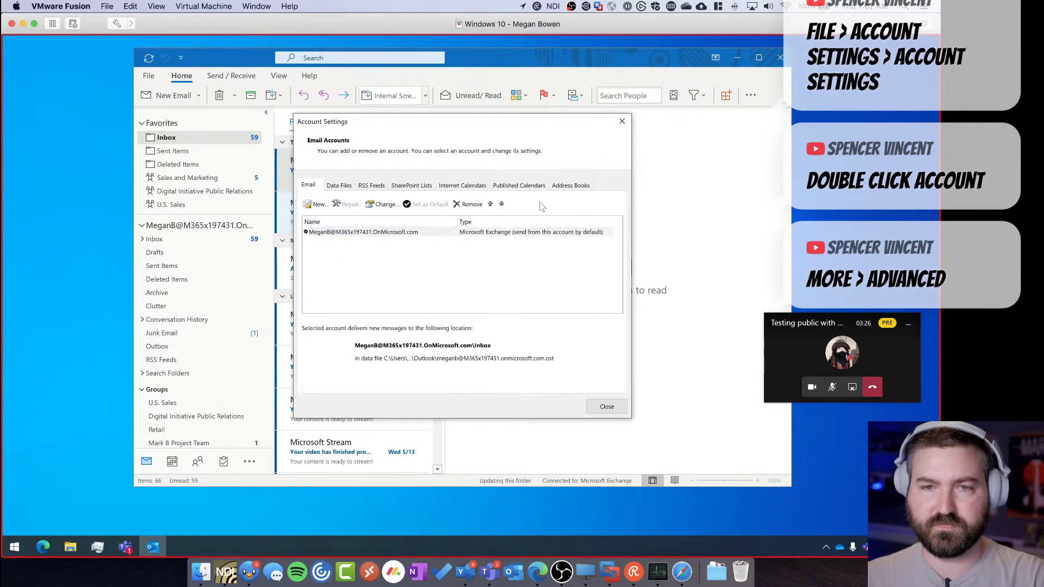
Uncheck Download shared folders in the Exchange account's Advanced settings, apply, and close the dialogs
left_click(457, 233)
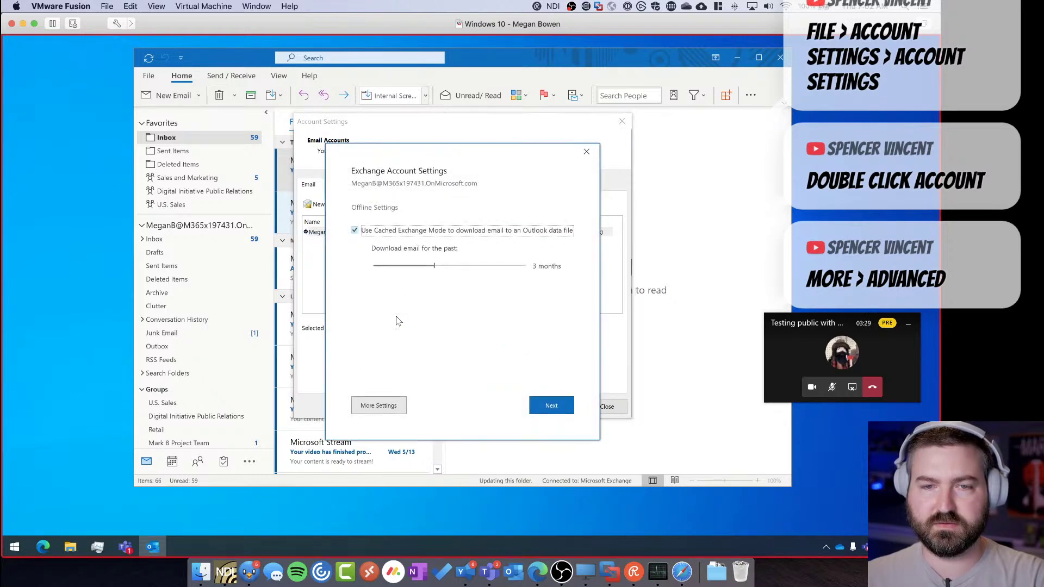
left_click(364, 406)
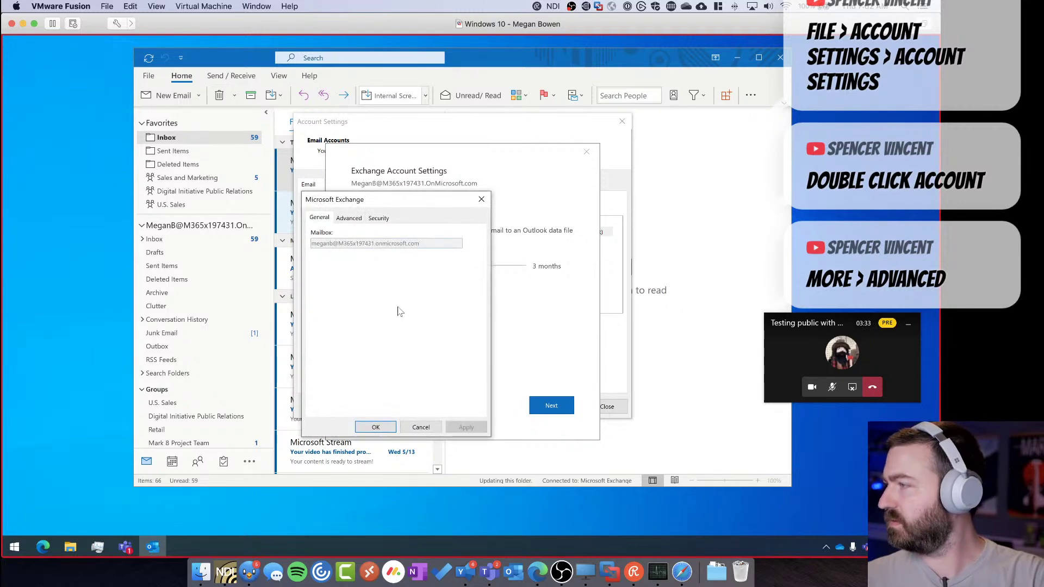
left_click(348, 218)
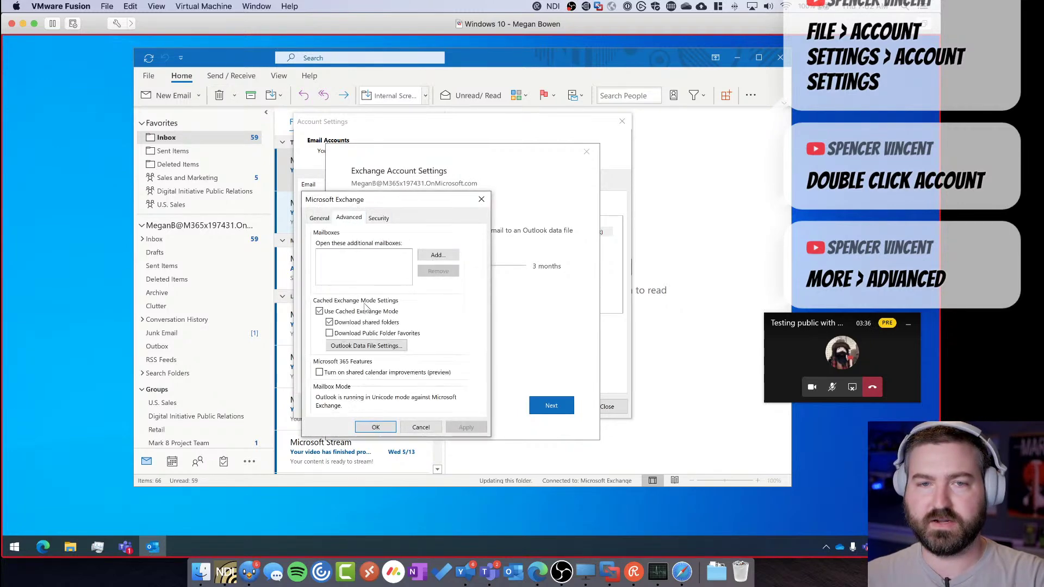
left_click(361, 325)
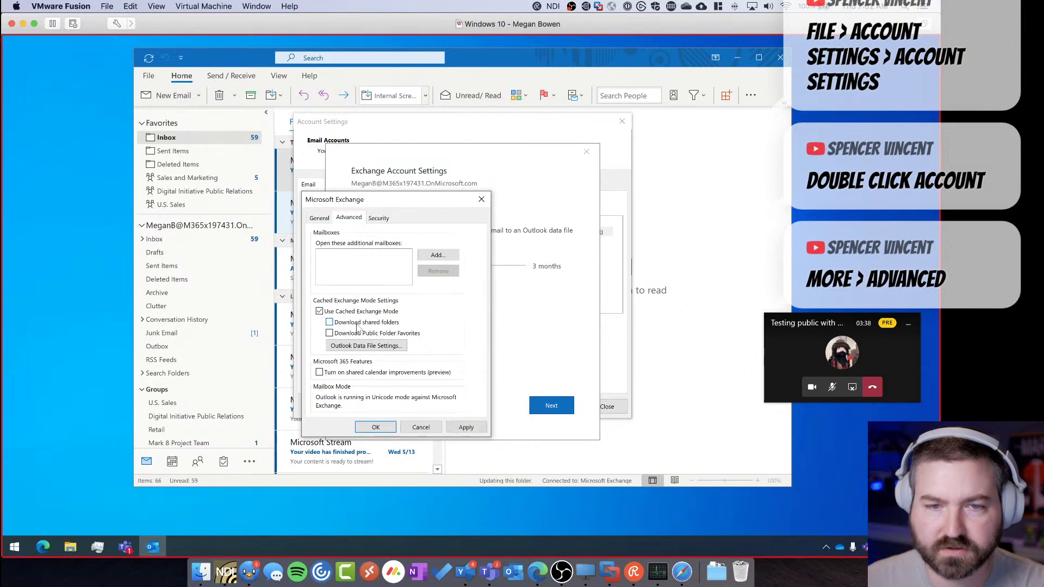
left_click(465, 428)
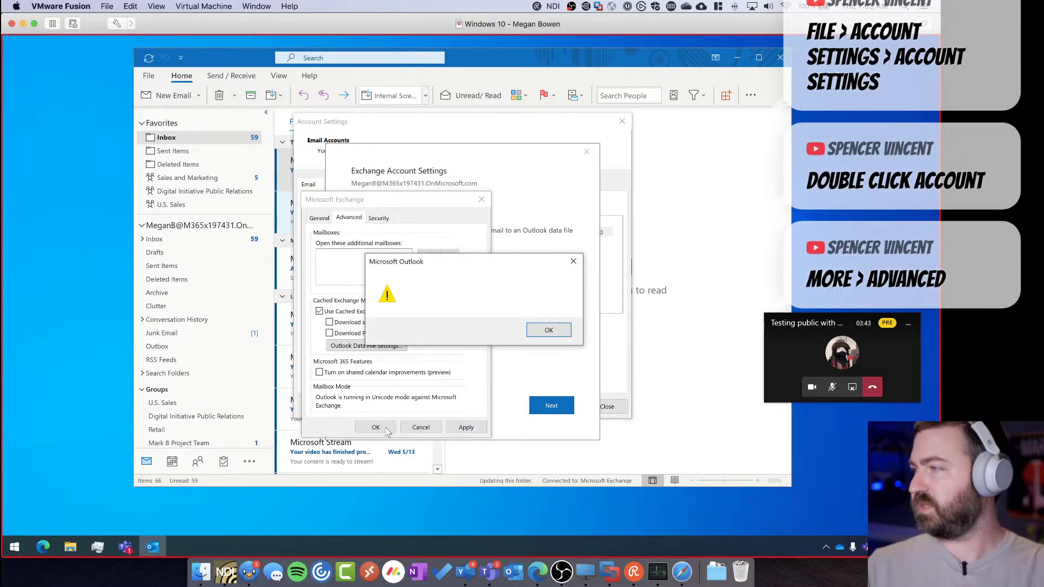
left_click(546, 331)
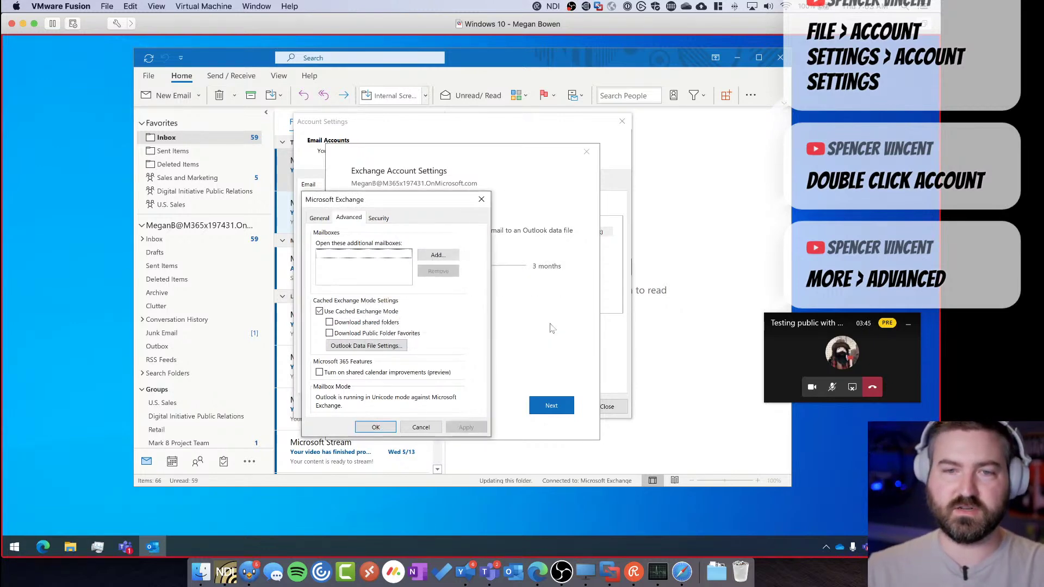
left_click(375, 427)
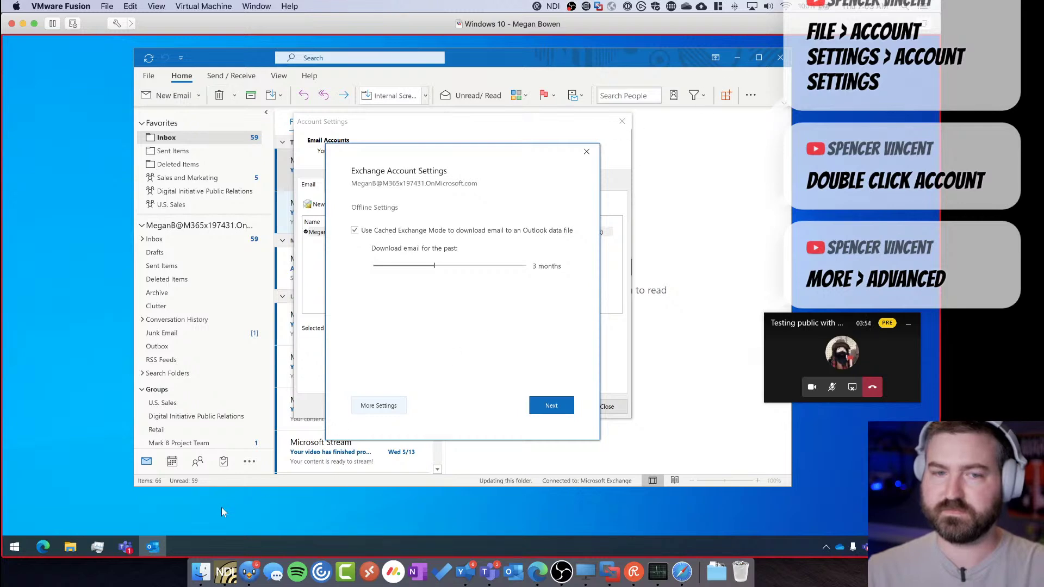
left_click(586, 152)
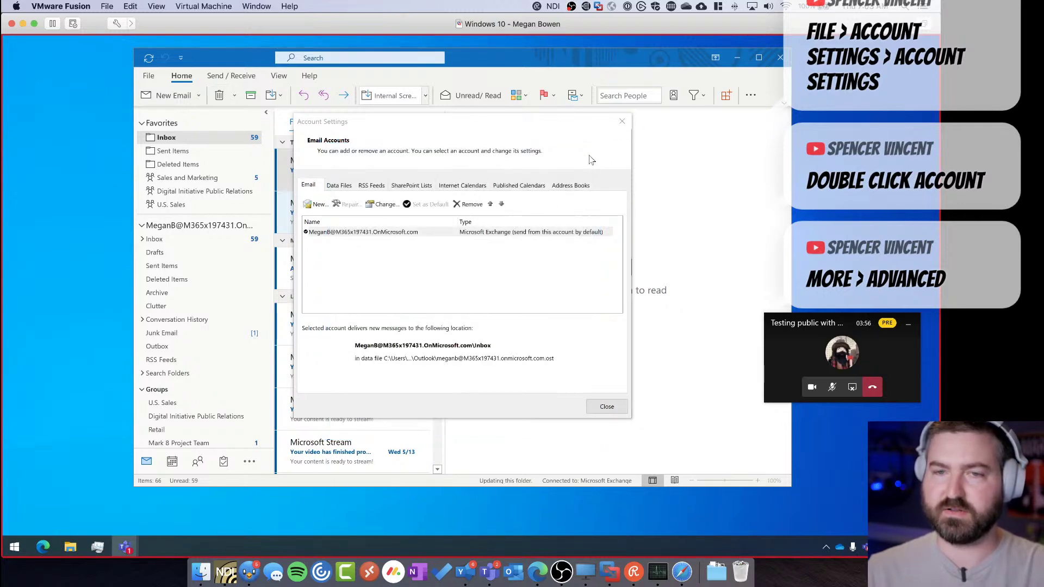
left_click(623, 122)
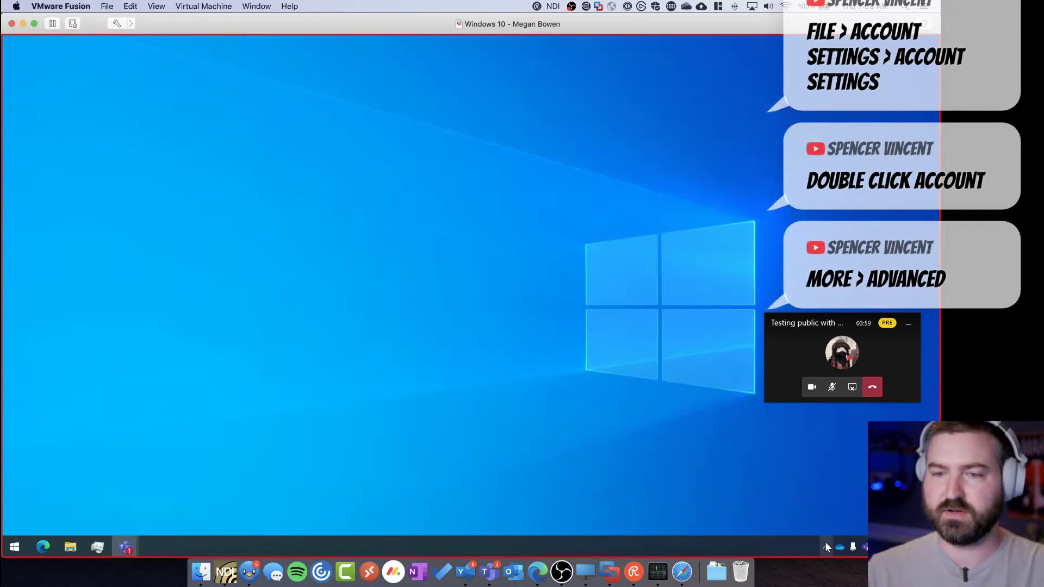
Queue the guest's shared desktop beside their camera in a two-panel layout and send it live
left_click(826, 547)
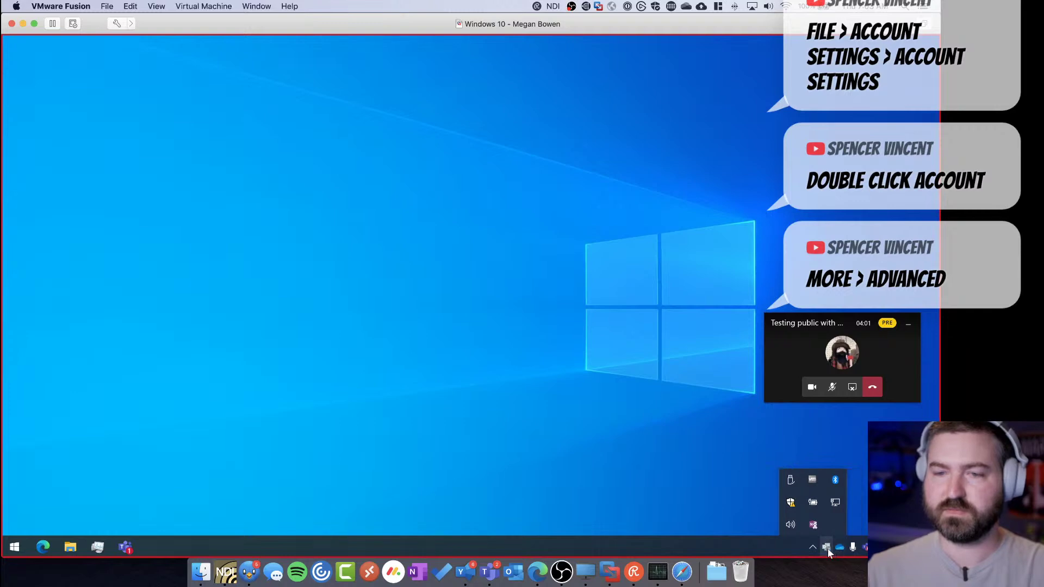
left_click(540, 448)
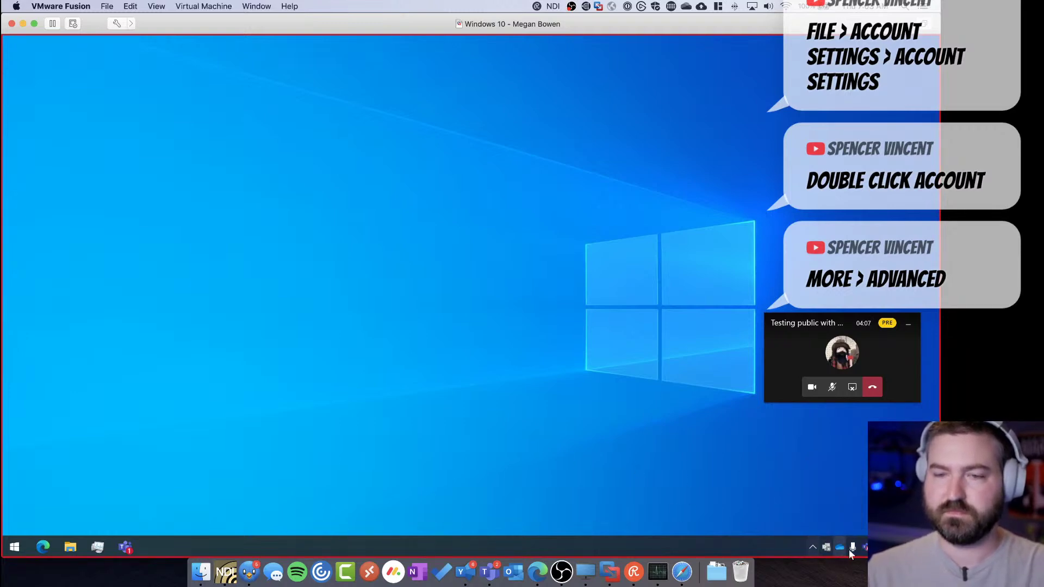
key("ctrl+Right")
key("ctrl+Right")
left_click(451, 482)
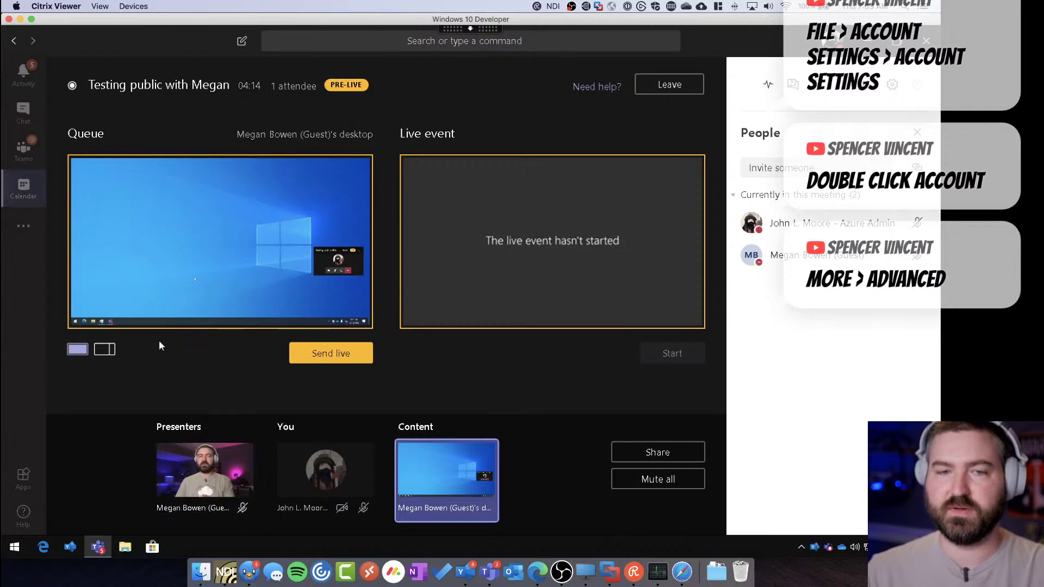
left_click(104, 349)
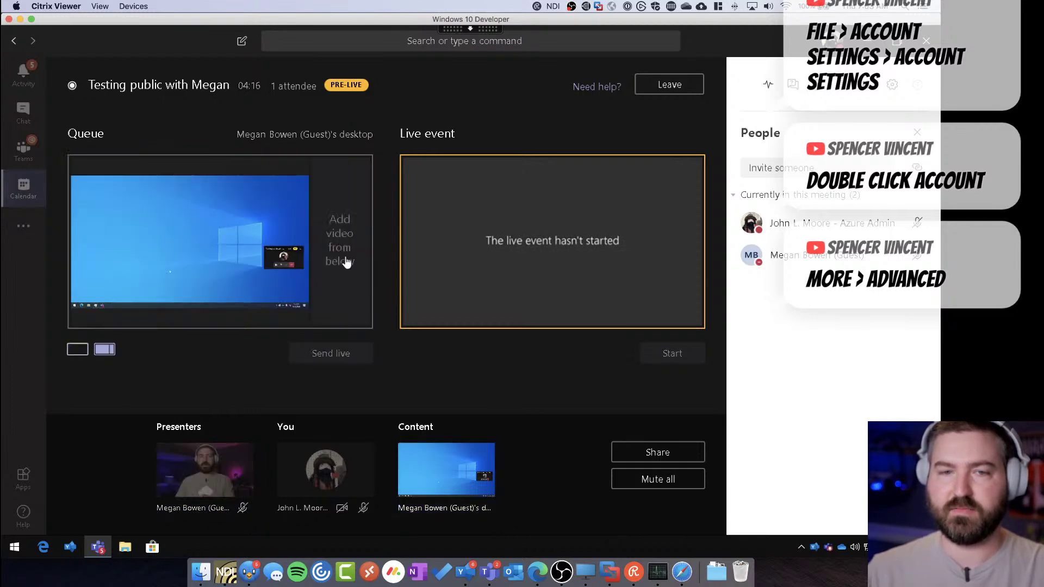
left_click(209, 495)
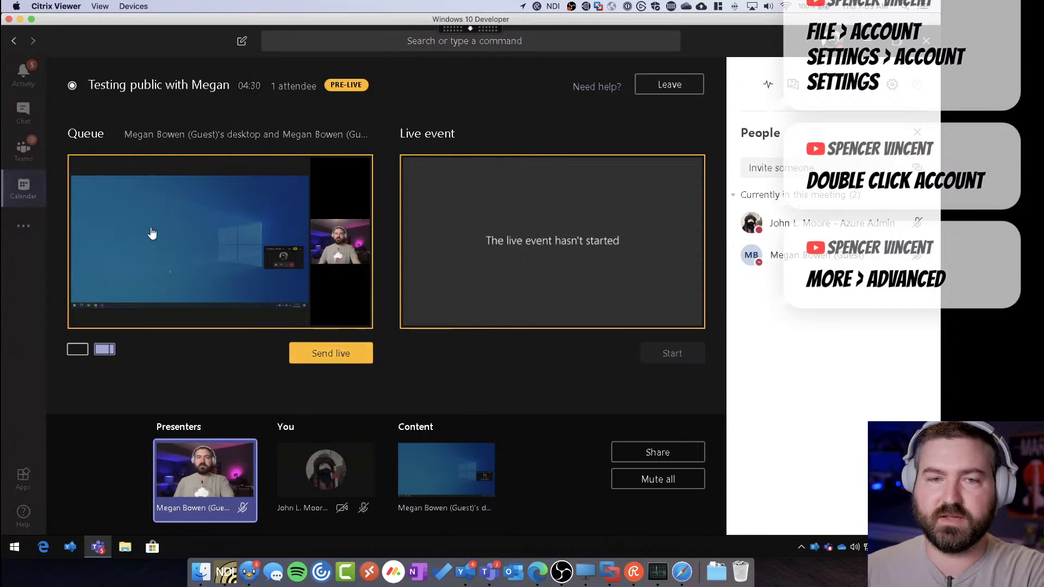
left_click(343, 356)
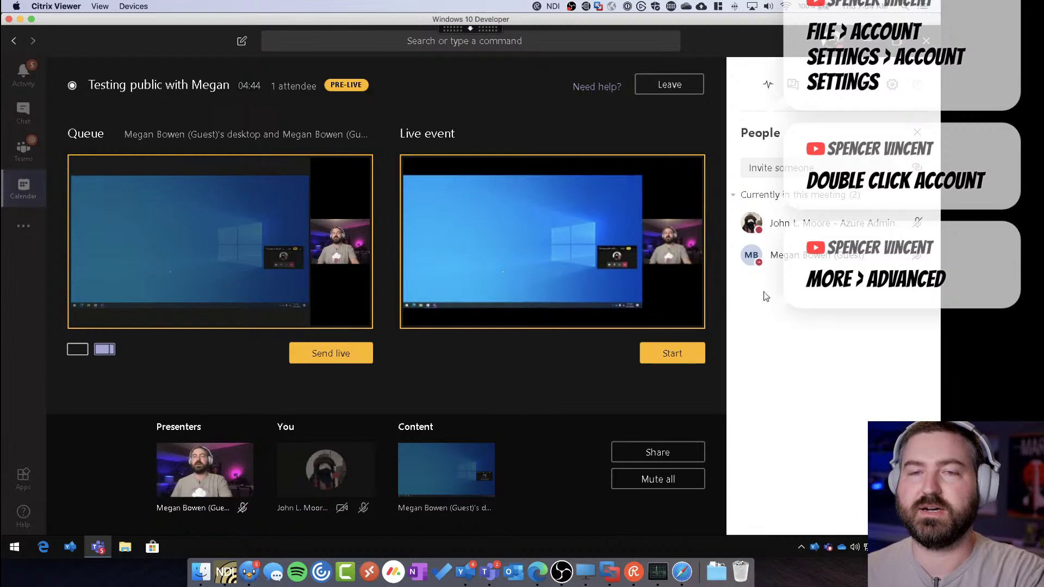
key("ctrl+Up")
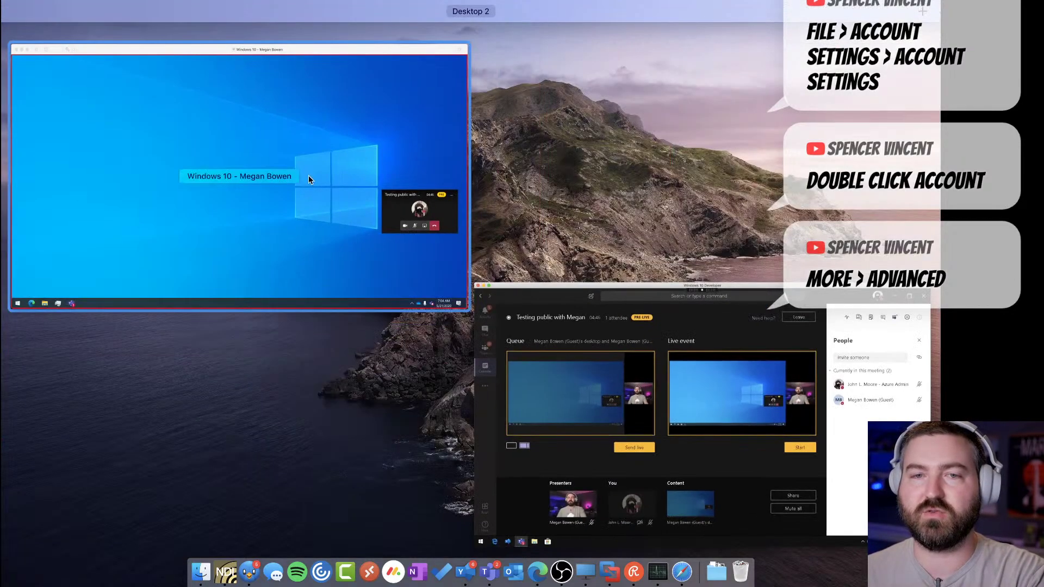
Bring the guest's main Teams window forward on the guest machine
left_click(308, 175)
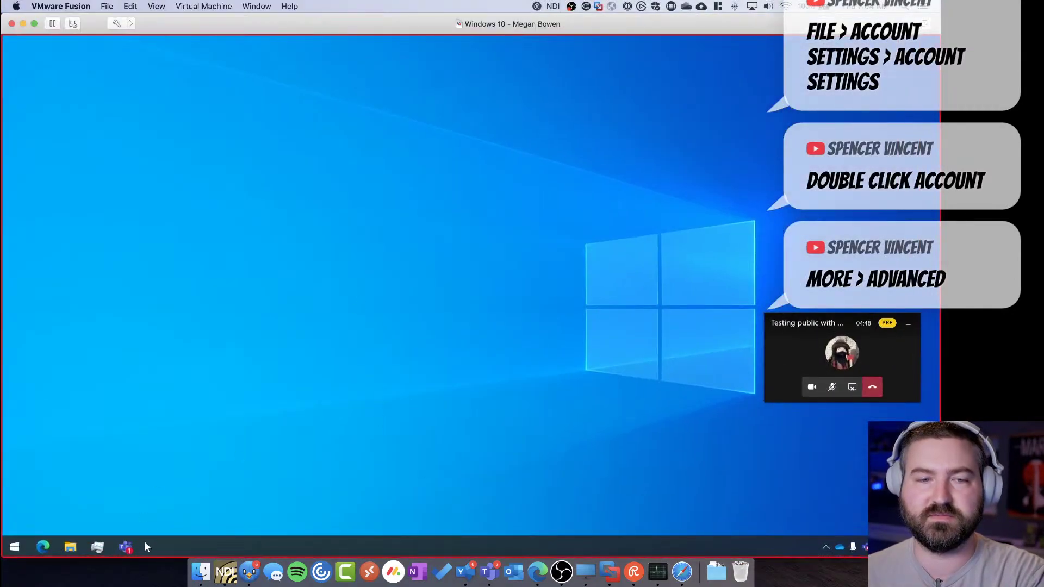
mouse_move(135, 543)
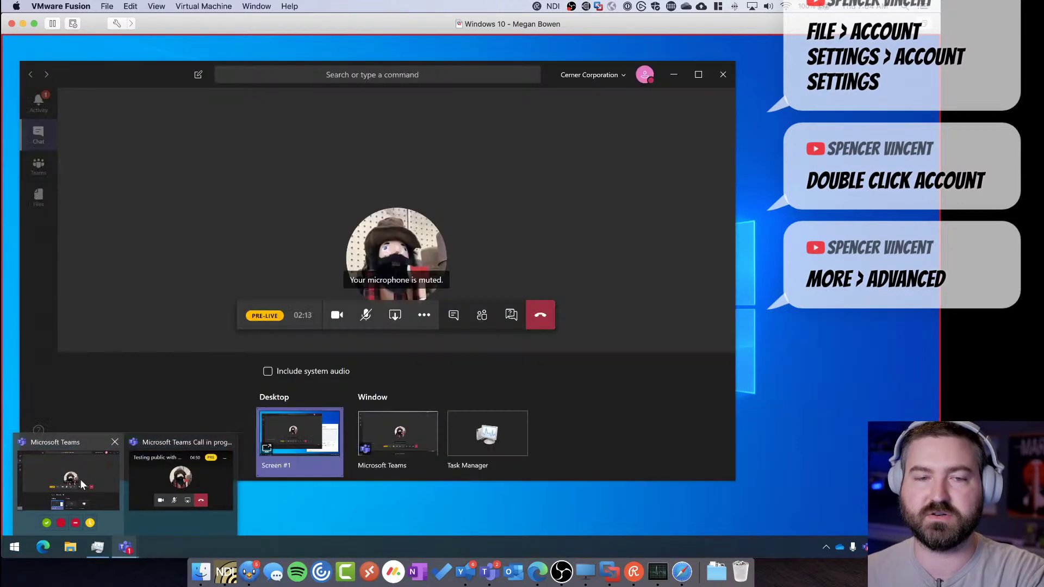
left_click(81, 484)
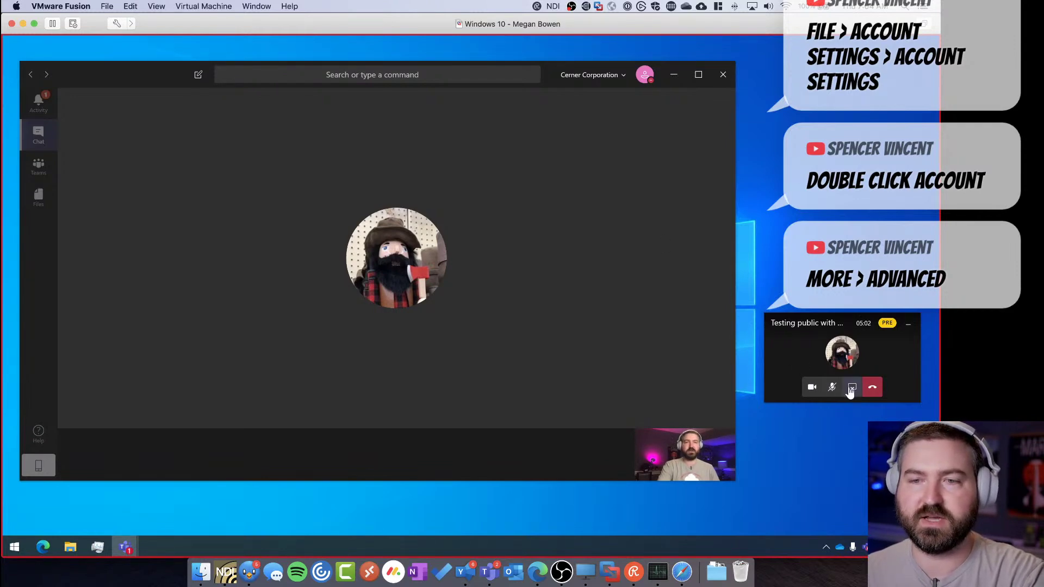
left_click(14, 548)
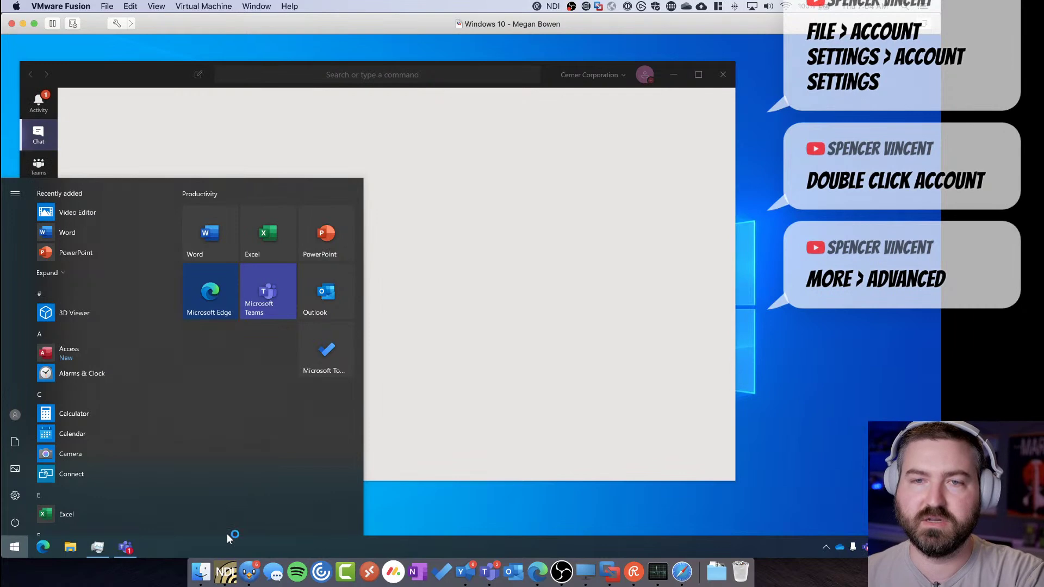
left_click(230, 536)
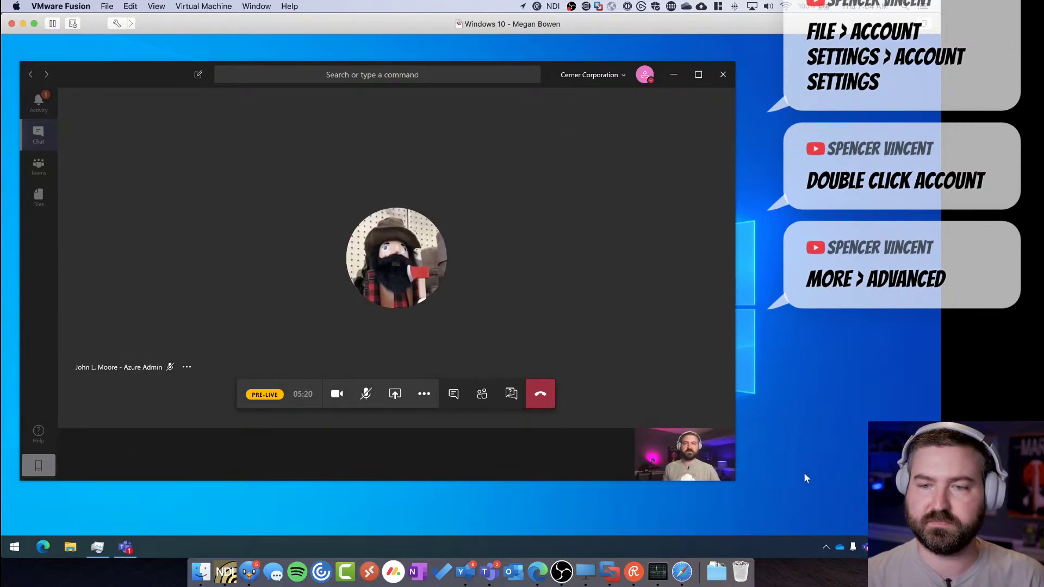
Leave the pre-live event as producer and view the ended meeting's chat
key("ctrl+Up")
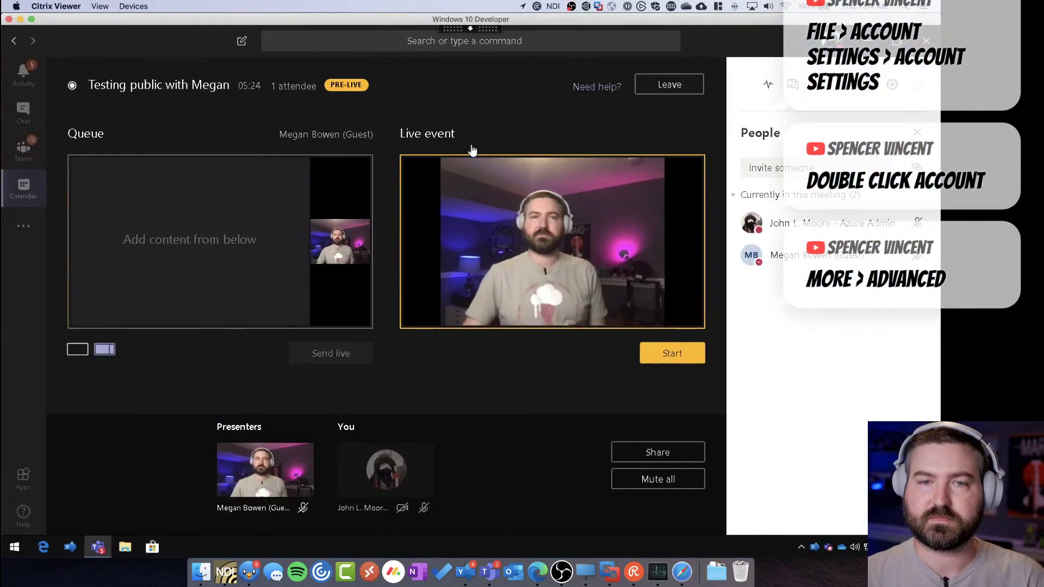
left_click(669, 85)
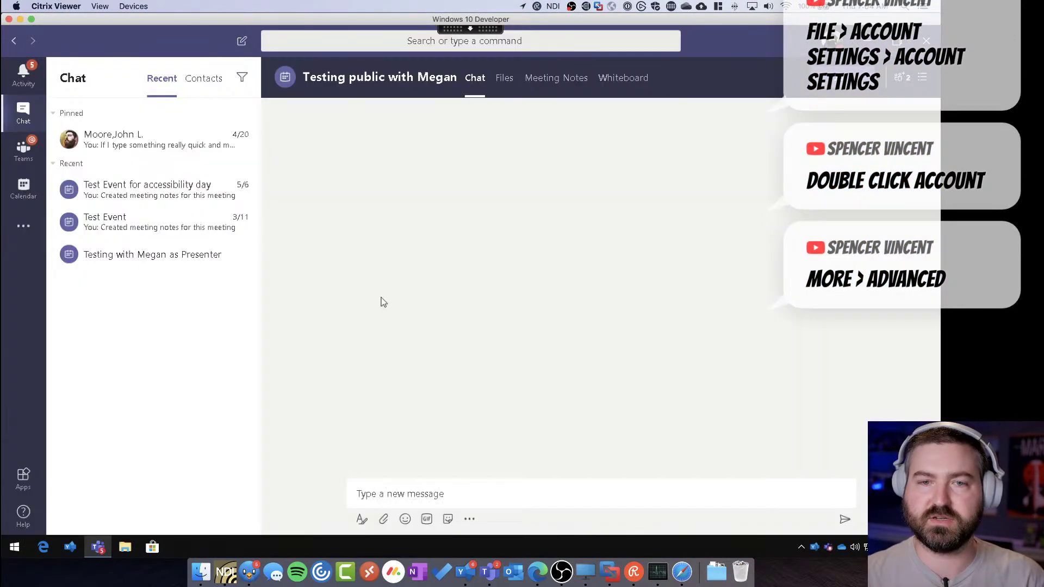
left_click(381, 191)
key("ctrl+Up")
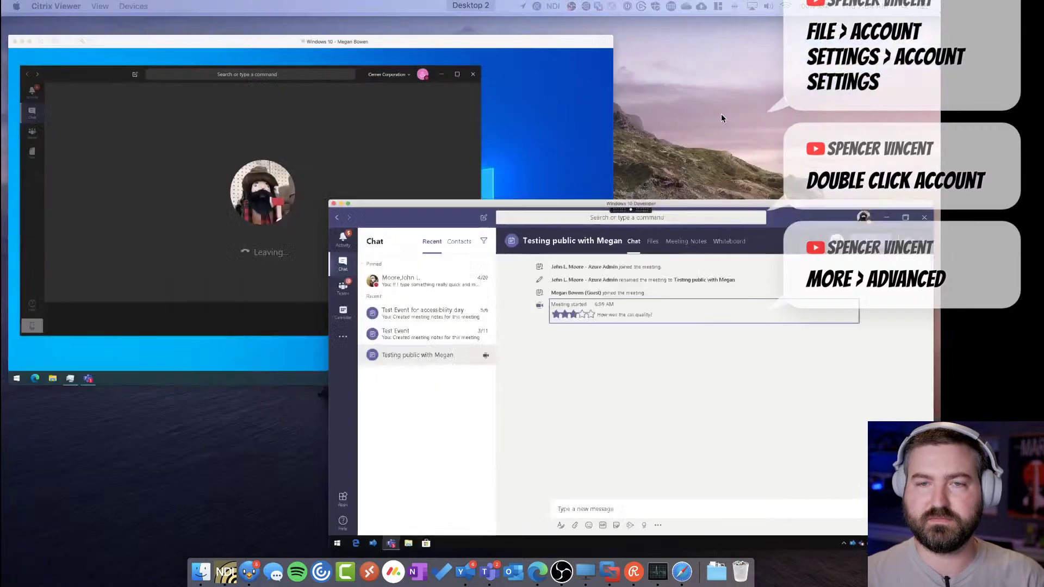
Switch the guest's Teams from Cerner Corporation (Guest) to Contoso, then open the public event
left_click(315, 170)
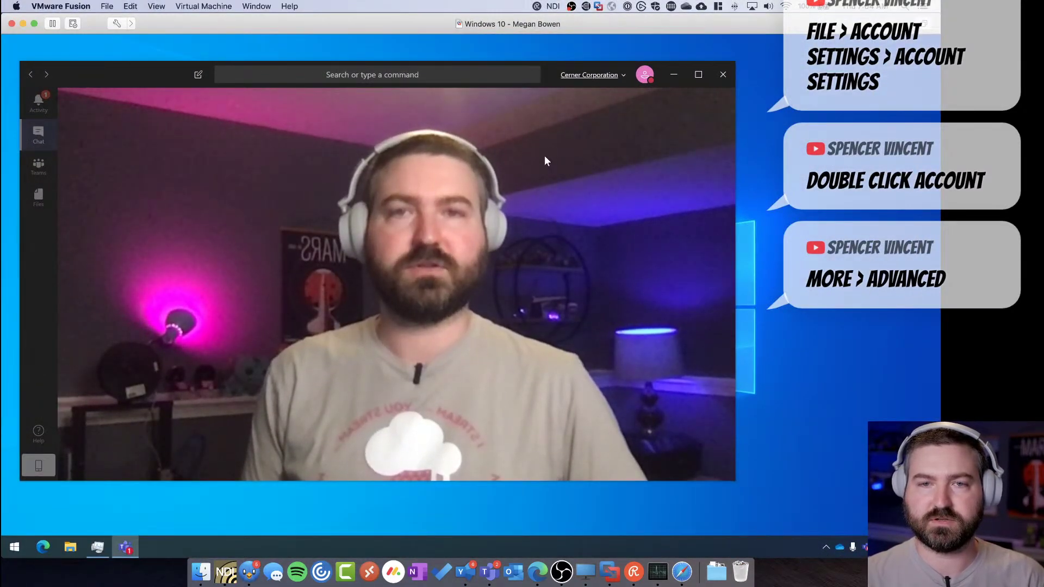
left_click(595, 75)
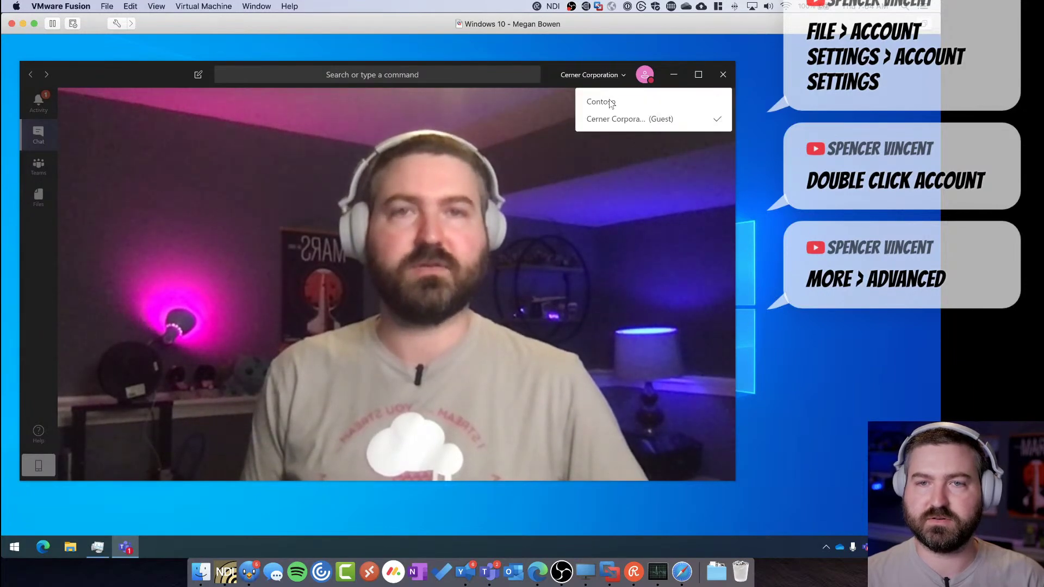
left_click(454, 399)
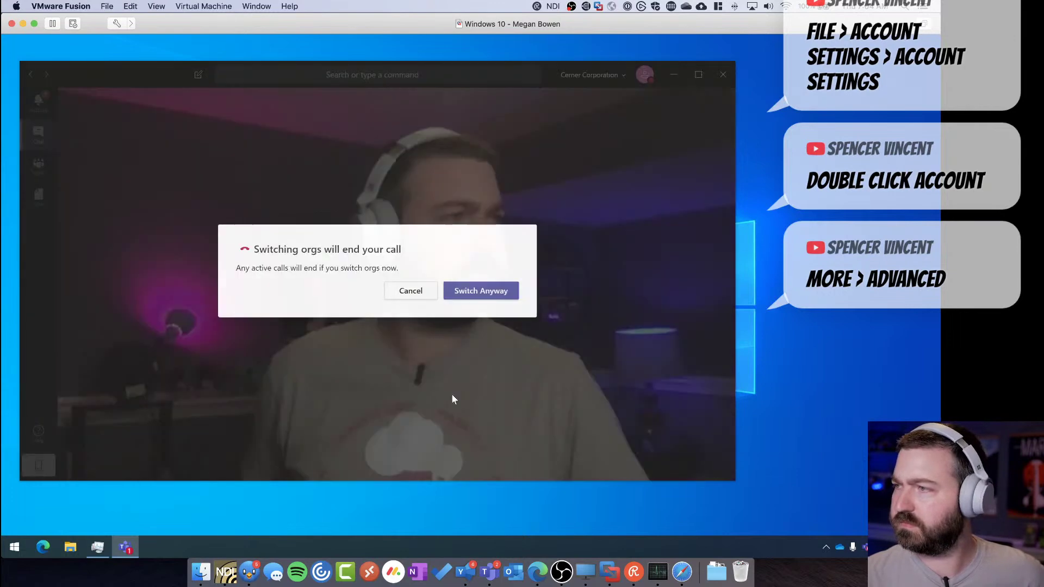
left_click(481, 291)
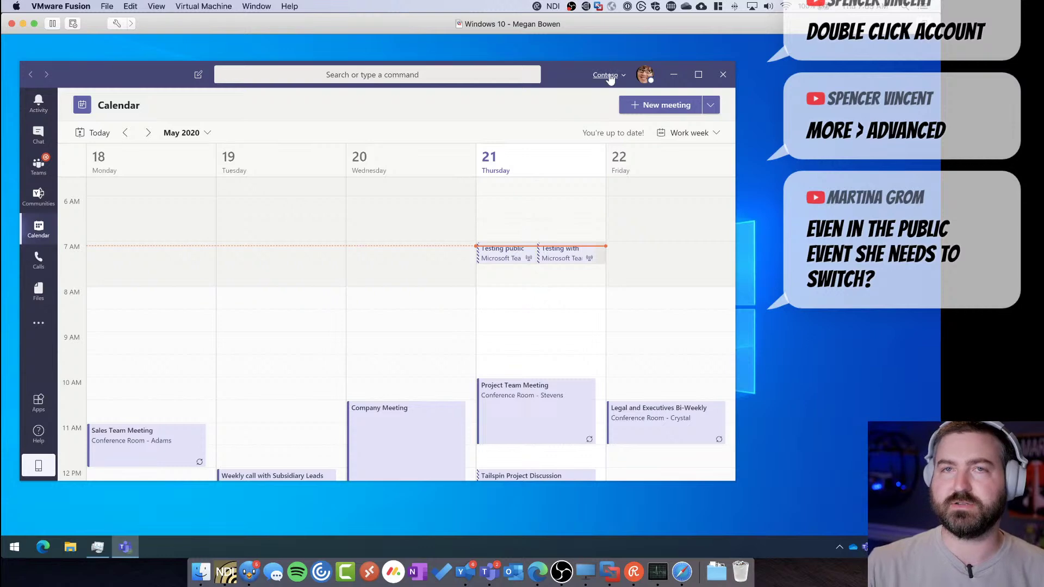
double_click(502, 260)
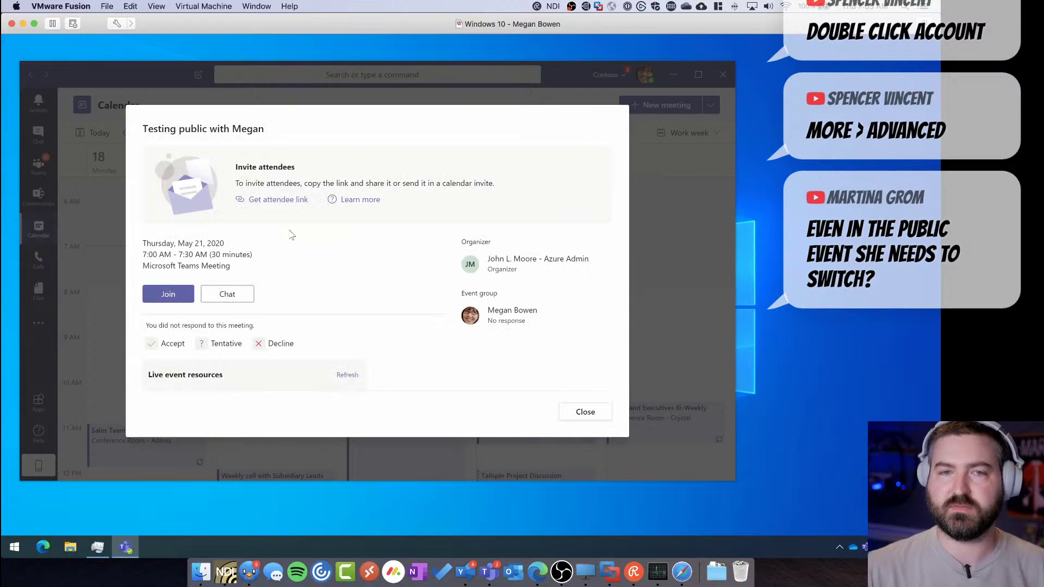
key("ctrl+Up")
Open the event's edit form from the producer's calendar, confirm Public in Settings, close unsaved
left_click(227, 230)
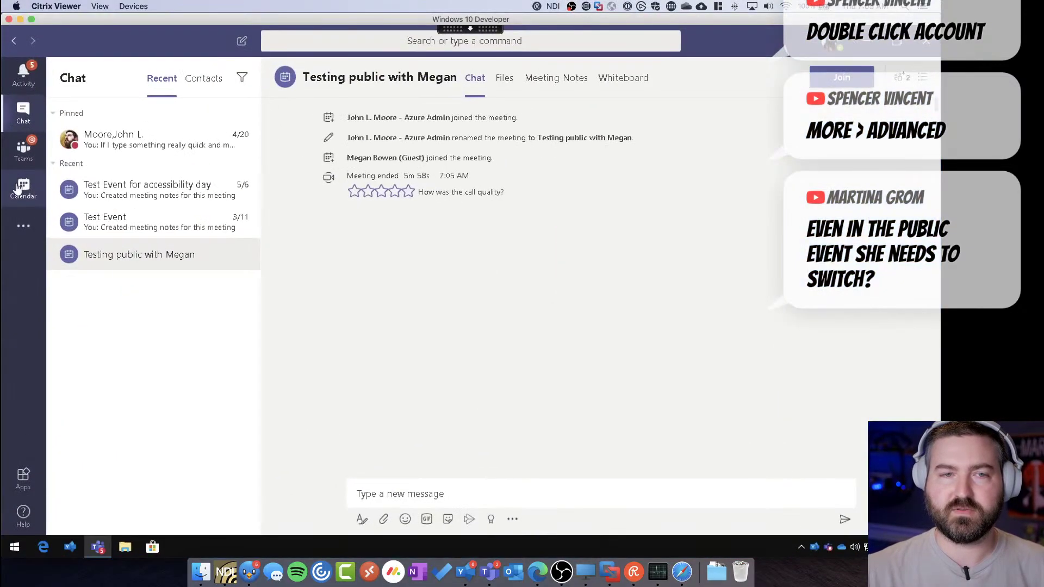
left_click(24, 188)
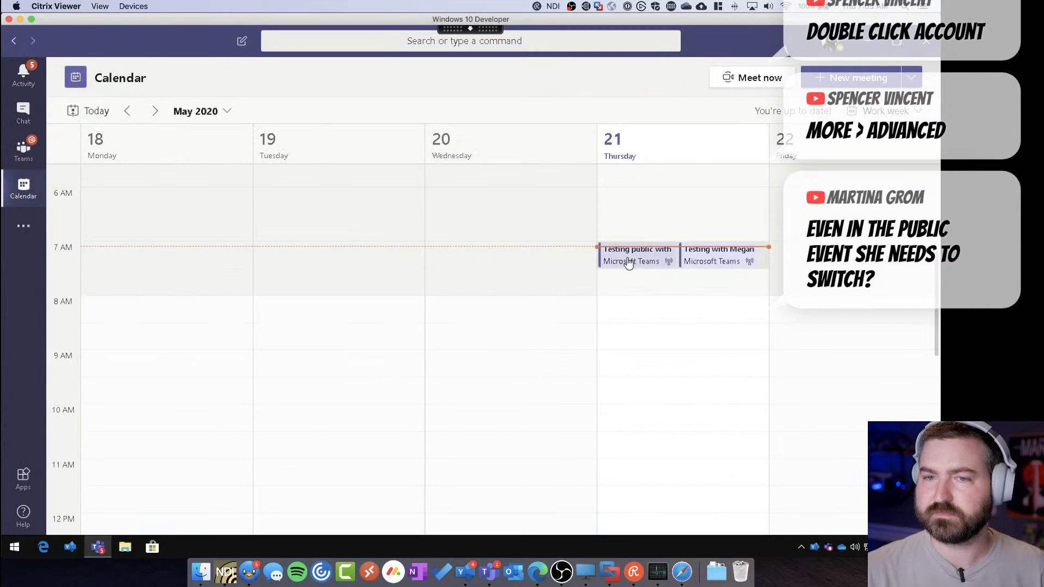
double_click(627, 262)
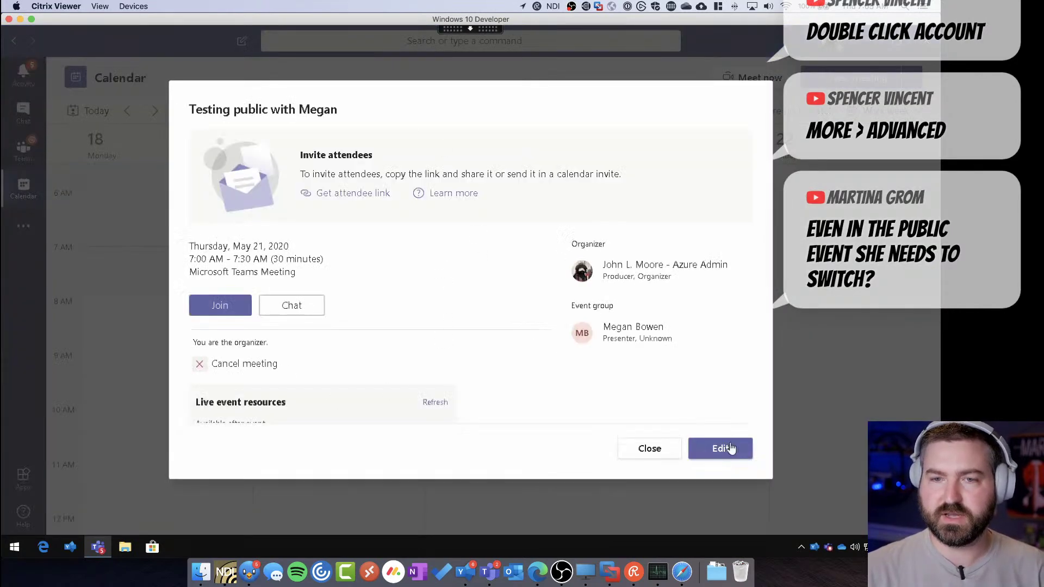
left_click(721, 449)
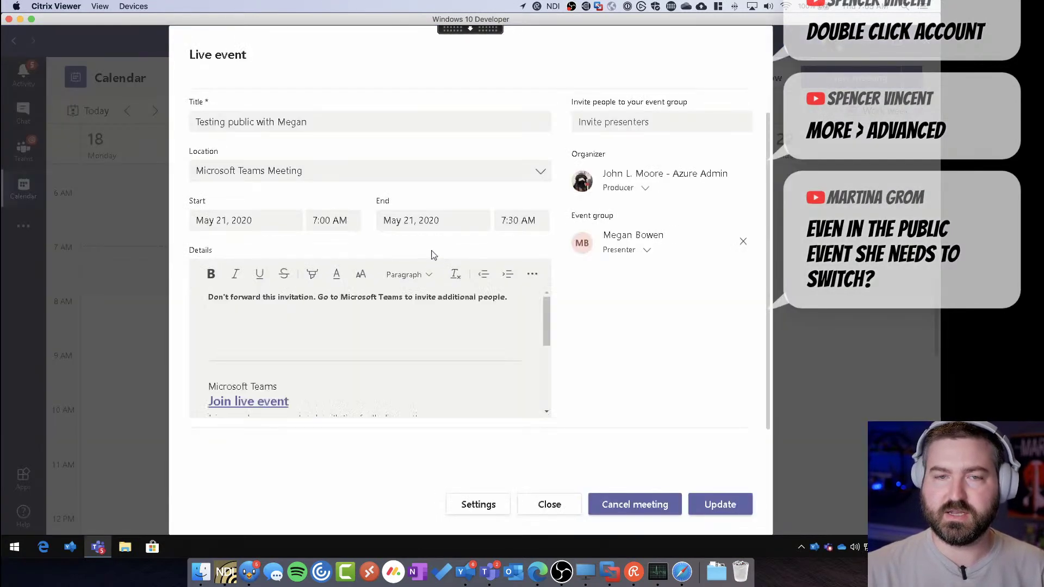
scroll(401, 389, "down", 3)
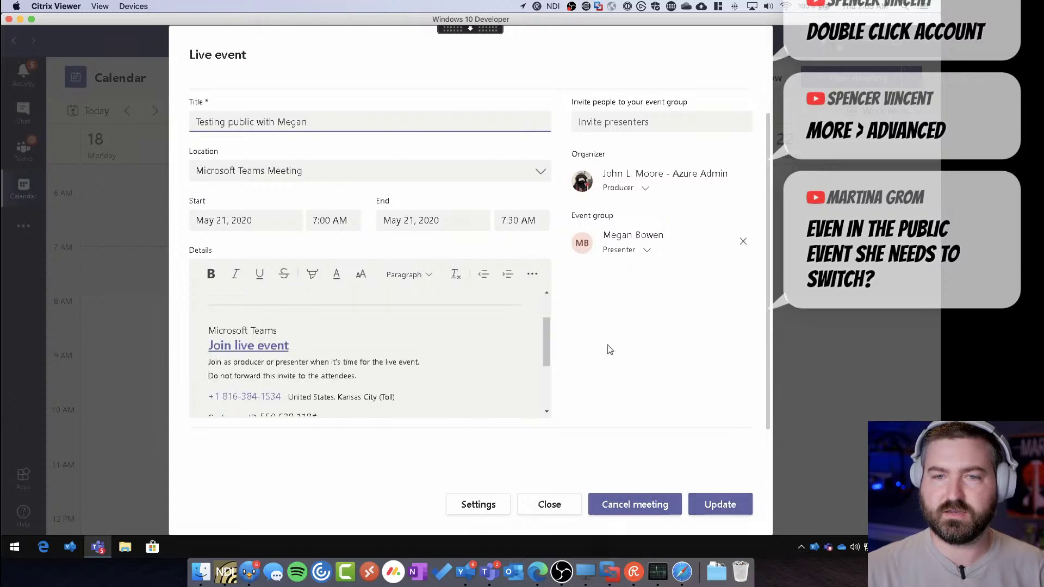
scroll(606, 350, "down", 2)
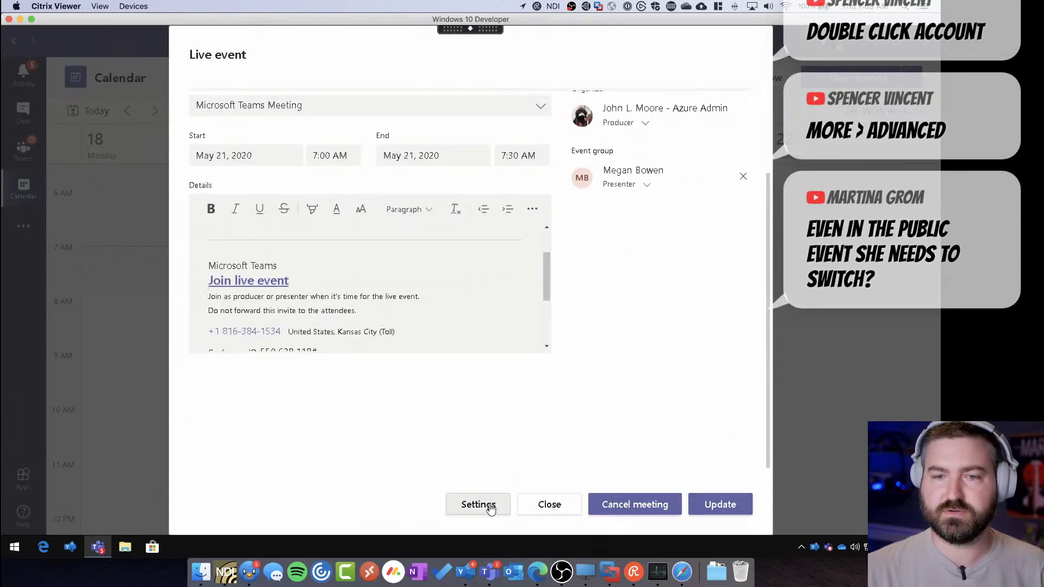
left_click(482, 504)
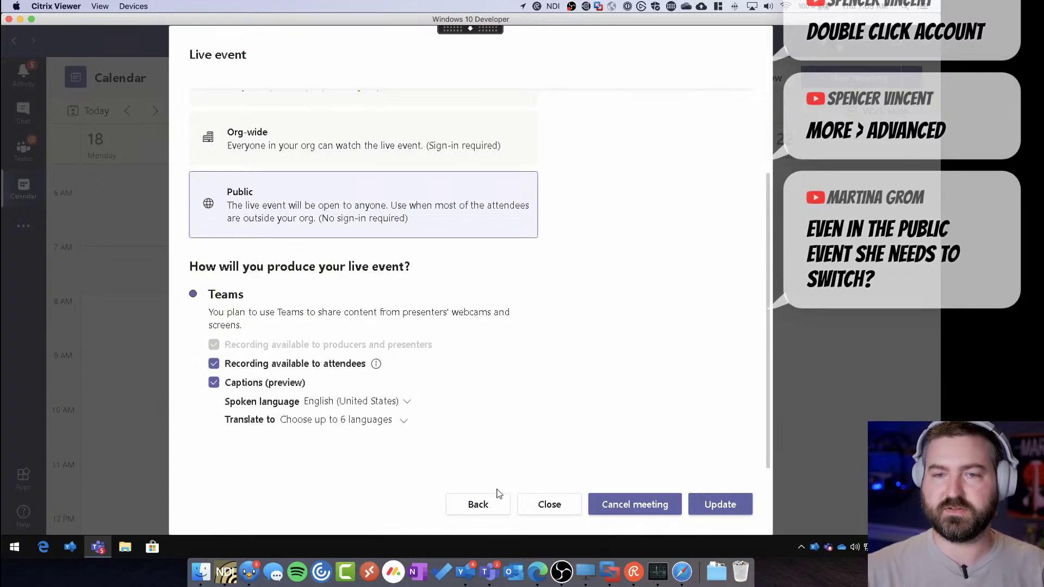
left_click(544, 505)
key("ctrl+Up")
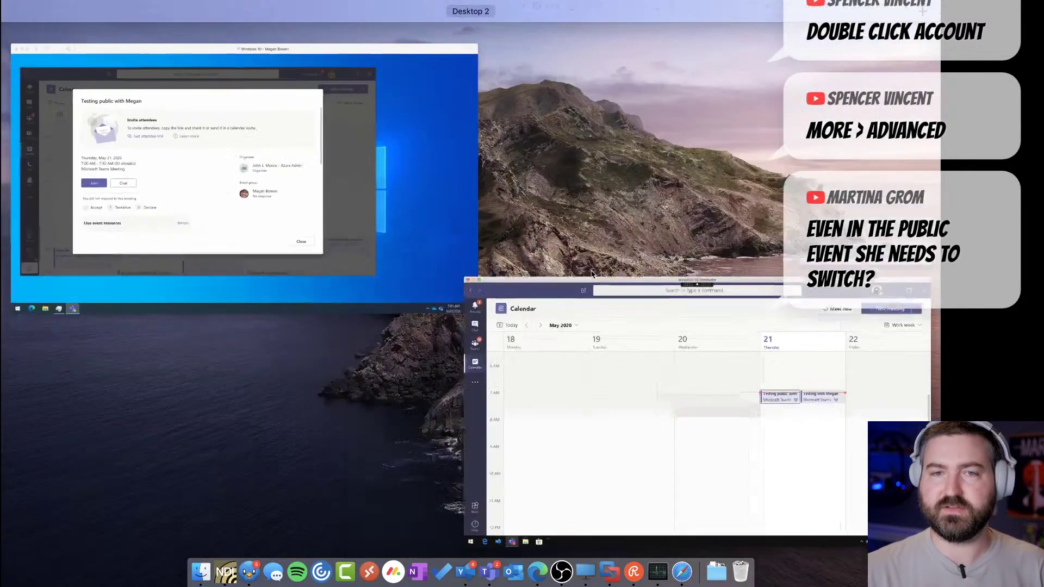
On the guest machine, join the public event as presenter, then leave and dismiss the rating prompt
left_click(265, 181)
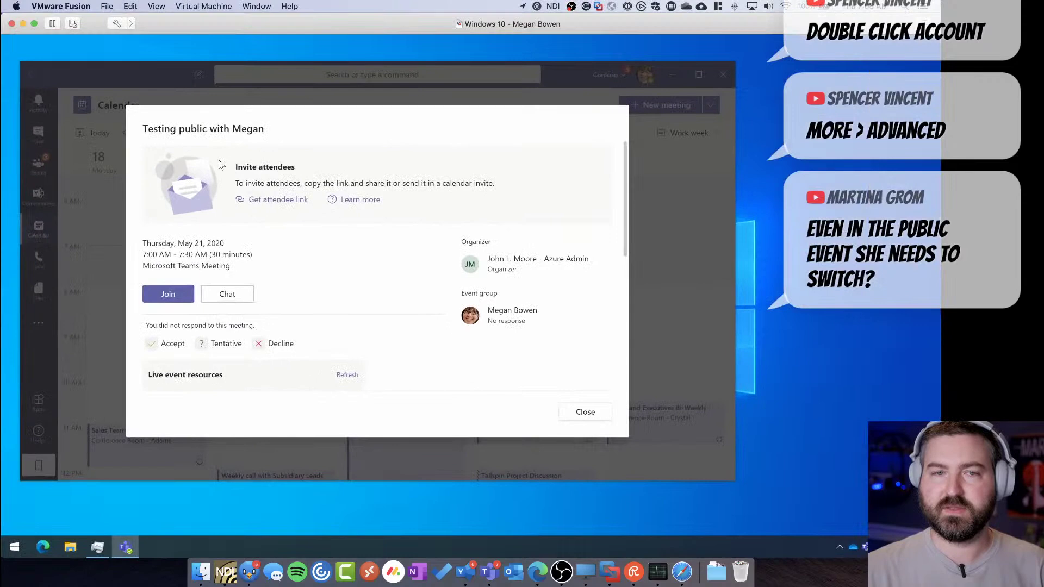
left_click(166, 297)
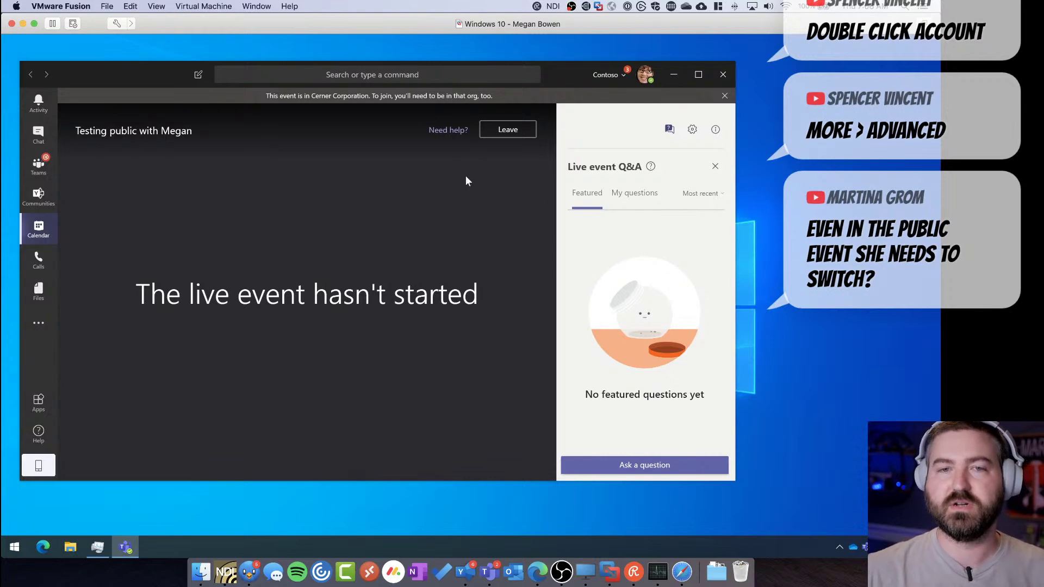
left_click(508, 130)
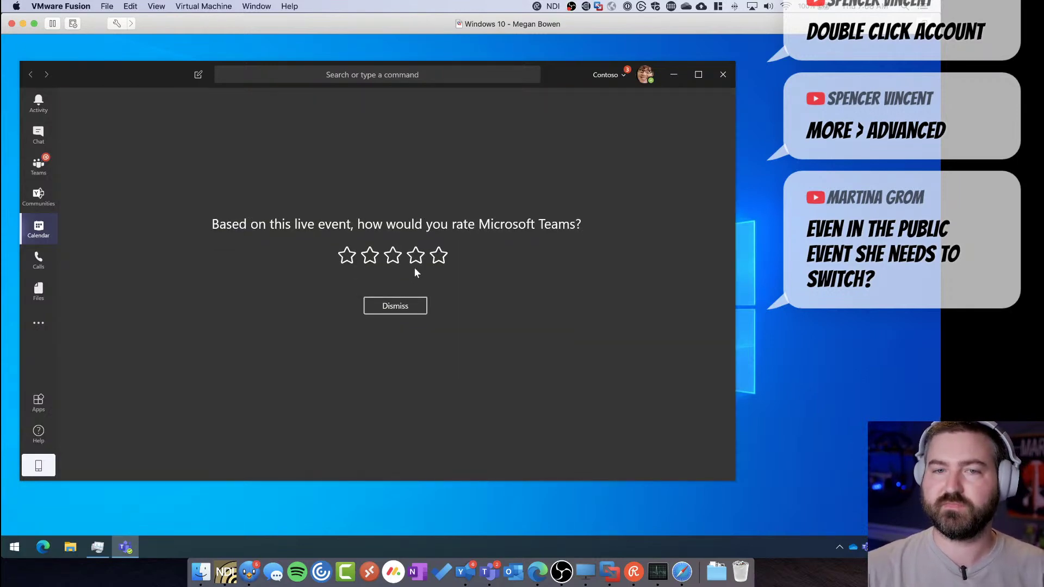
left_click(438, 255)
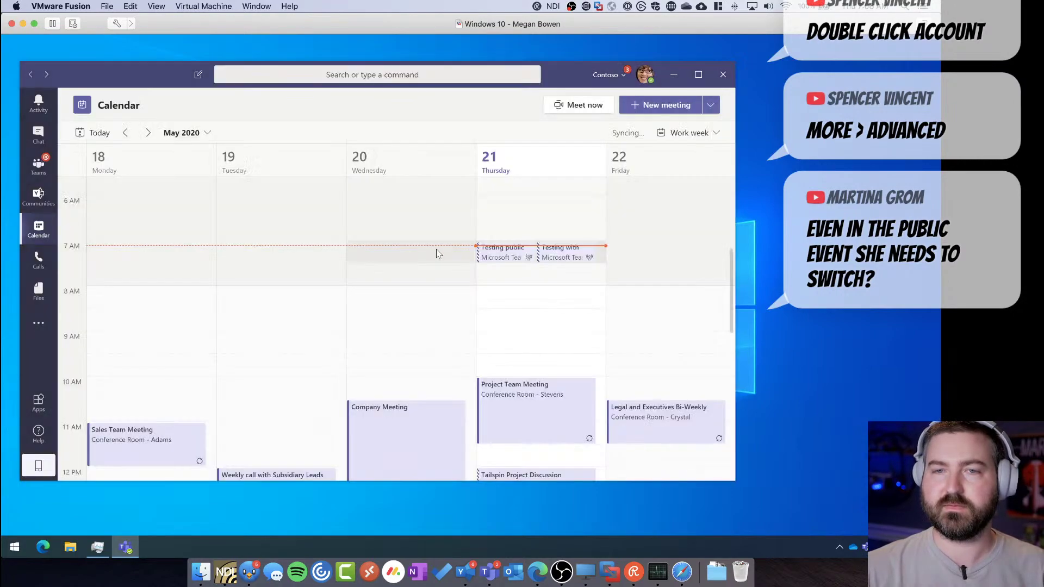
key("ctrl+Up")
Bring the Citrix Windows 10 Developer machine's Teams calendar to full screen
left_click(438, 264)
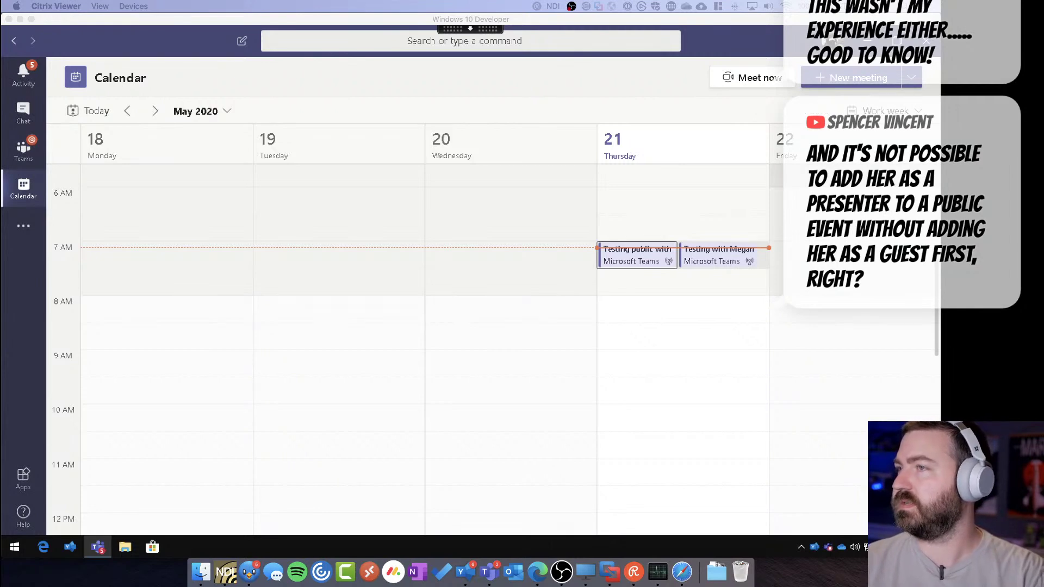
key("ctrl+Right")
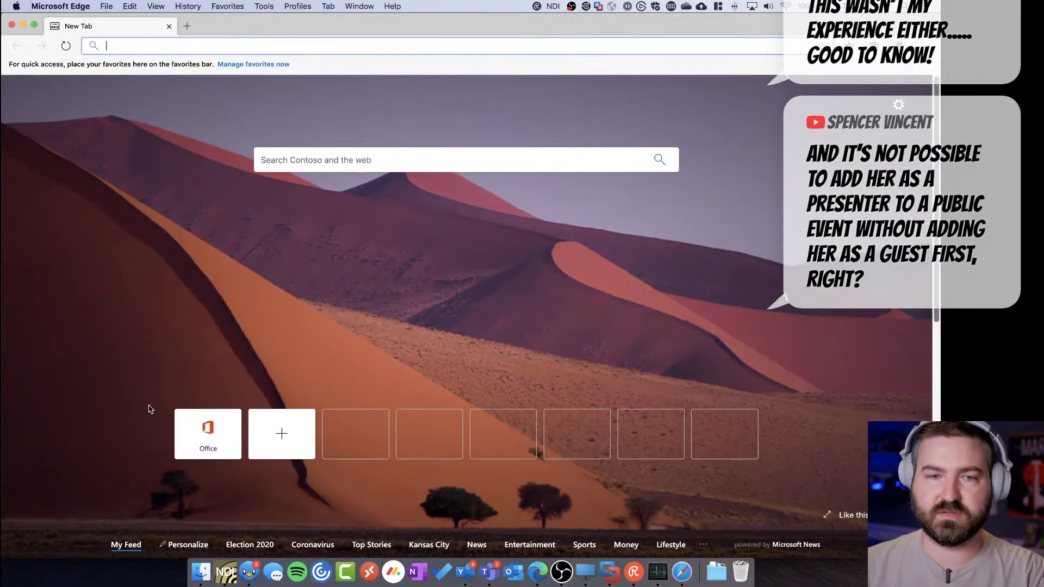
Sign in to Office.com with the tenant admin account, stay signed in, and close the shortcut banner
left_click(191, 433)
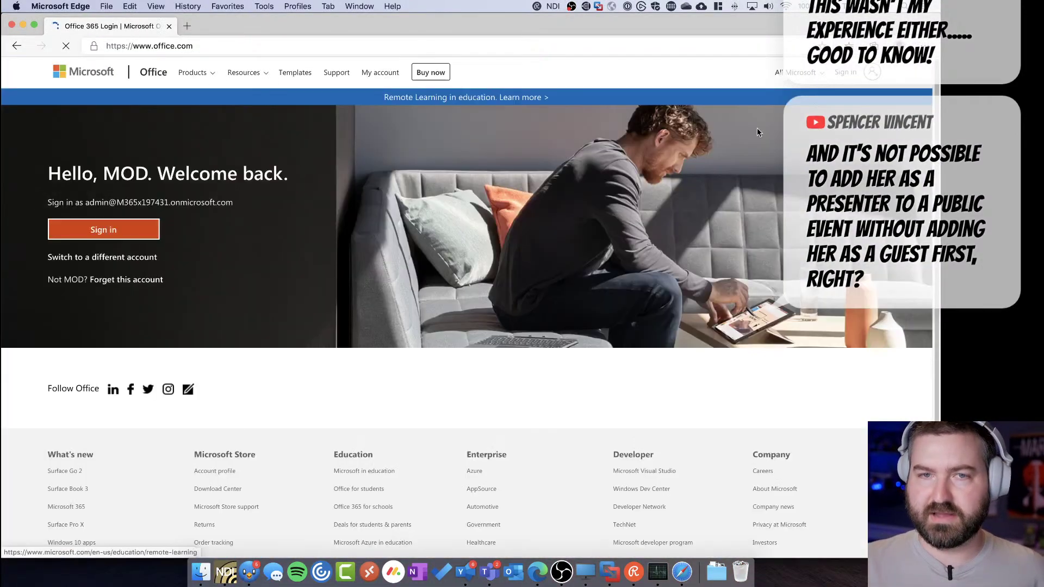
left_click(103, 230)
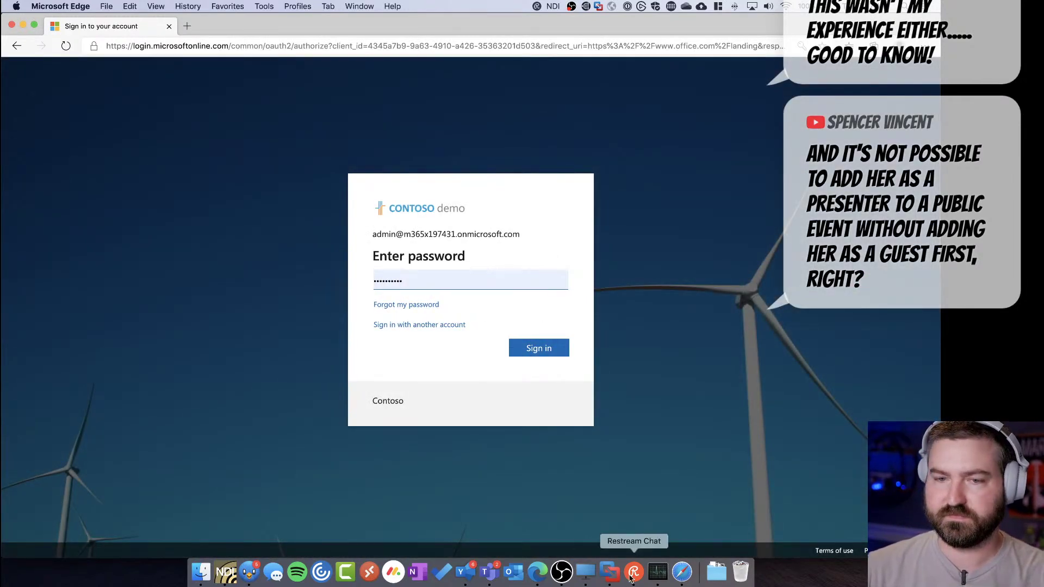
left_click(682, 572)
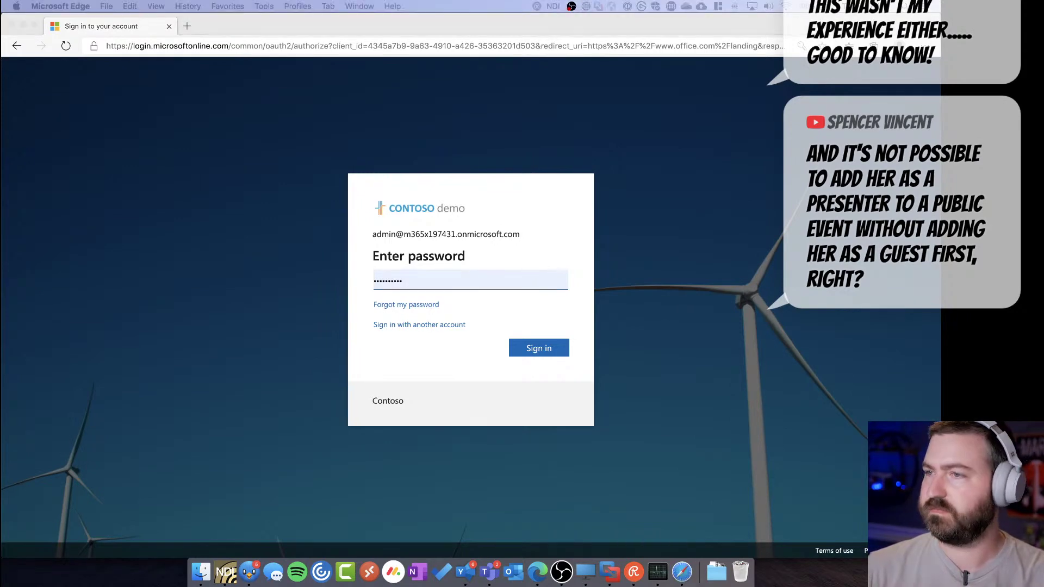
left_click(547, 363)
left_click(540, 348)
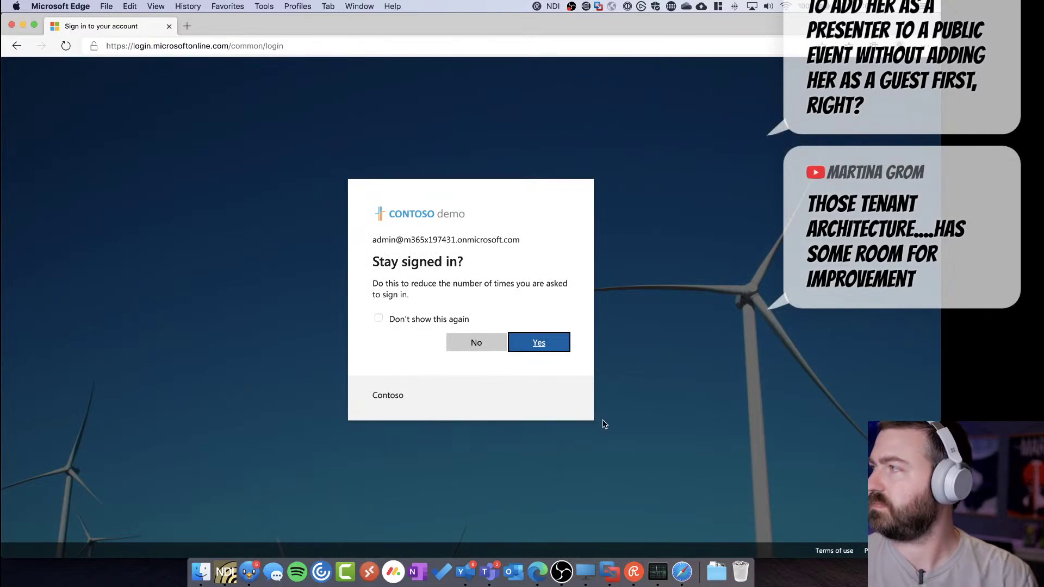
left_click(538, 345)
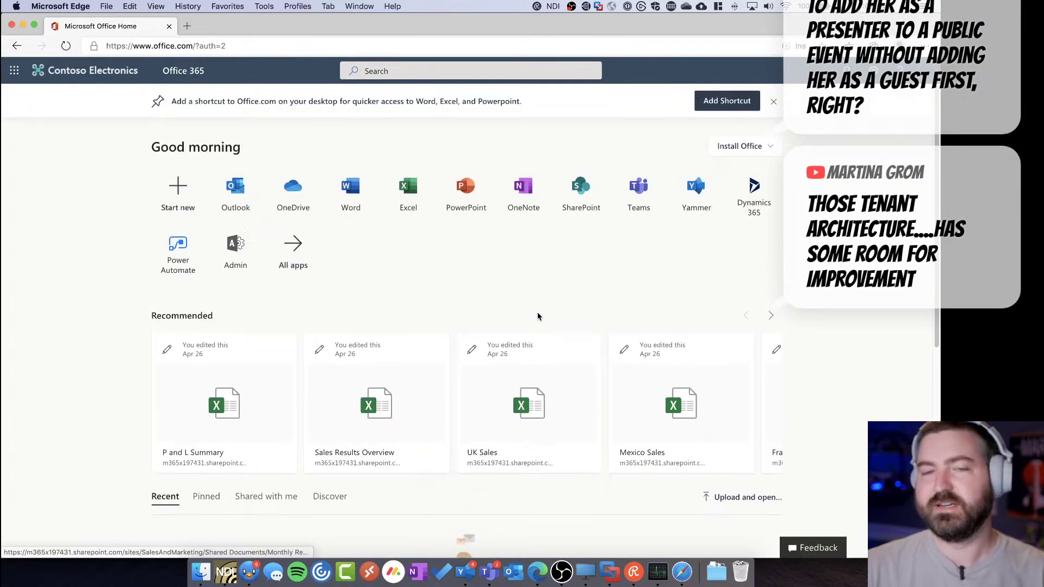
left_click(774, 102)
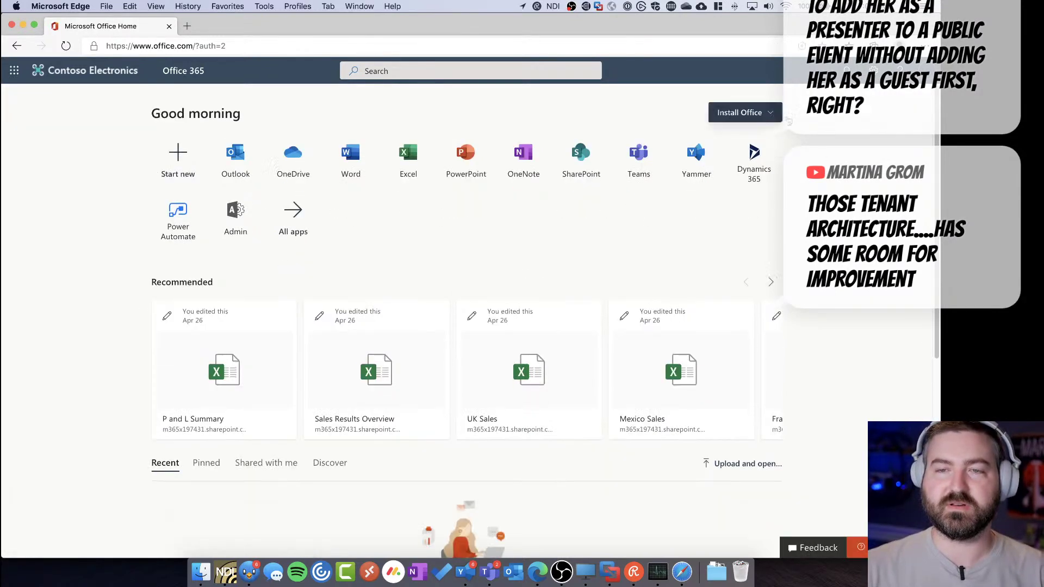
From the Admin tile, go to the admin center's Users > Active users page via Show all
left_click(237, 217)
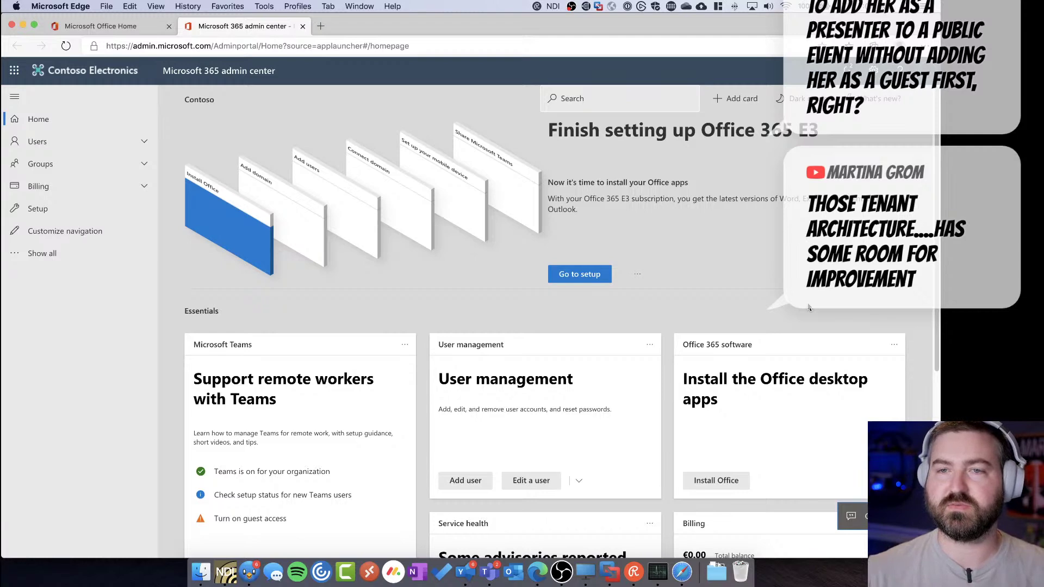
left_click_drag(768, 233, 676, 173)
left_click(716, 210)
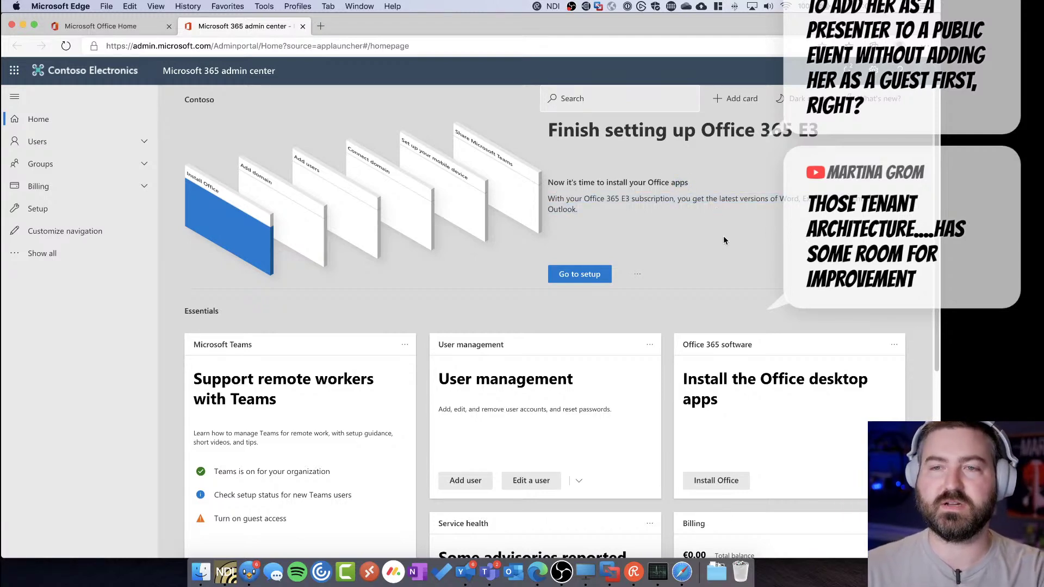
left_click(73, 250)
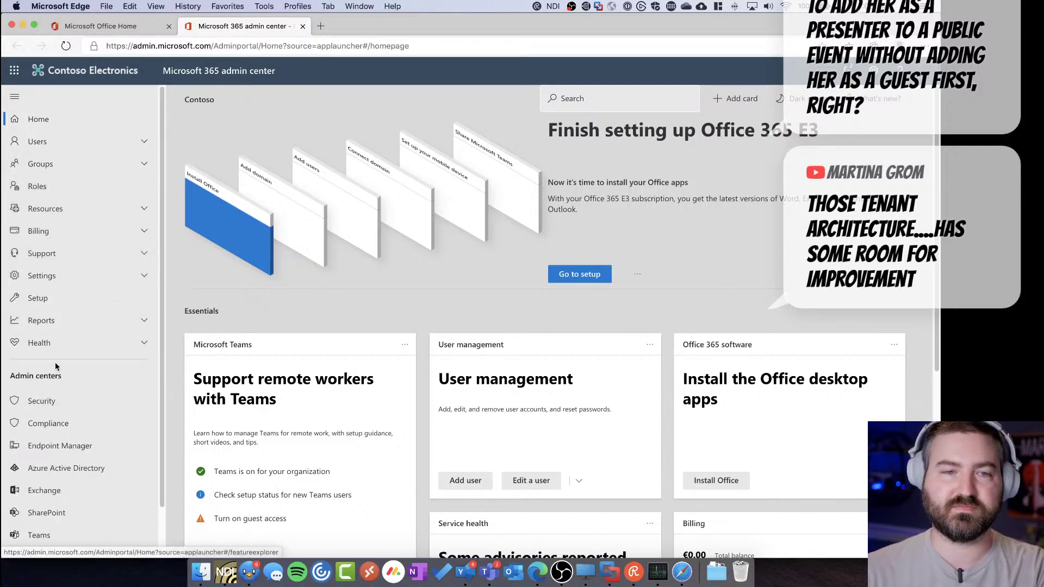
left_click(60, 142)
left_click(57, 162)
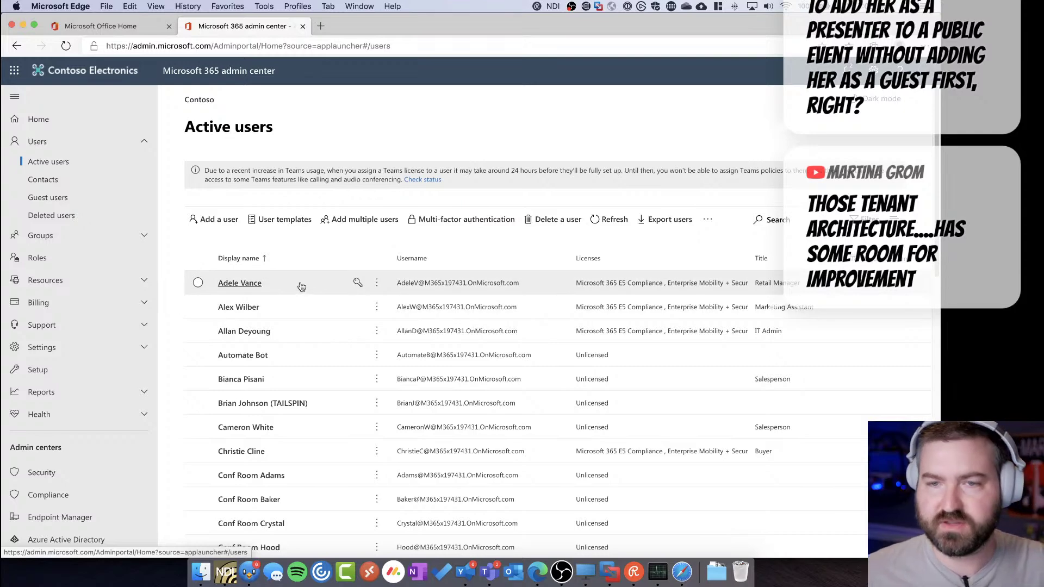
Reset the first user's password with Let me create the password, leaving require-change unchecked
left_click(358, 282)
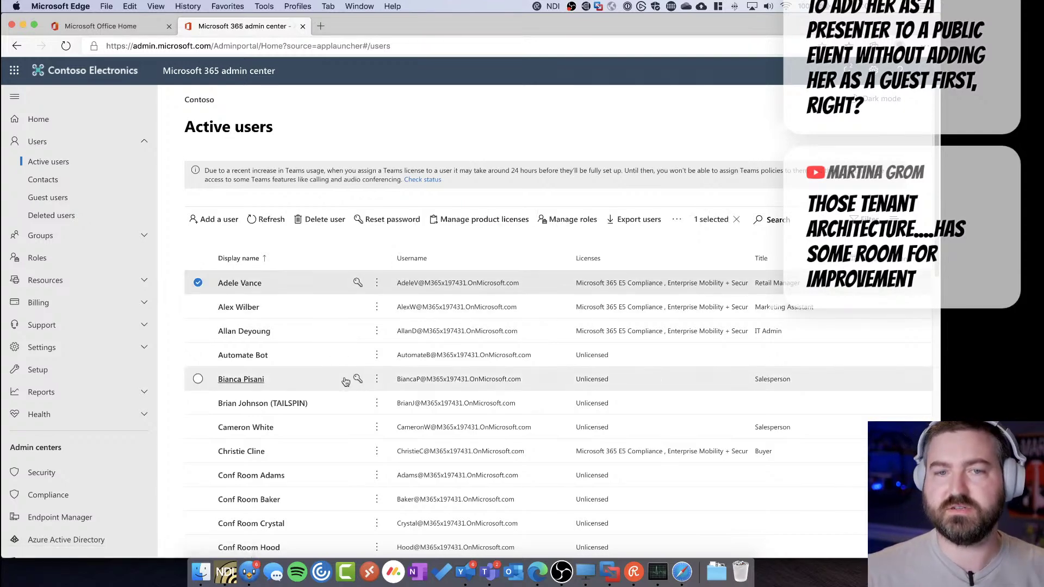
left_click(664, 236)
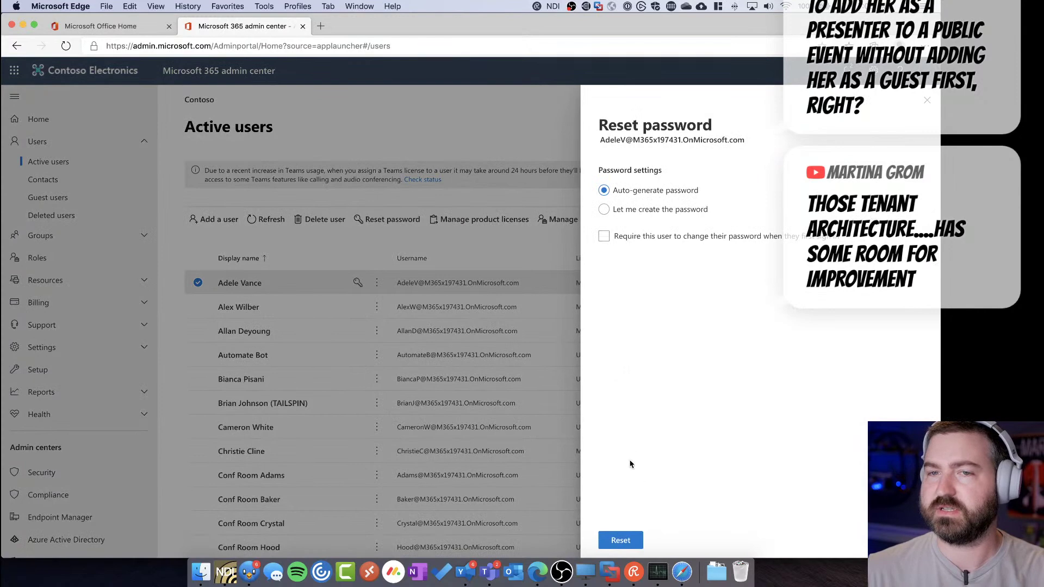
left_click(605, 209)
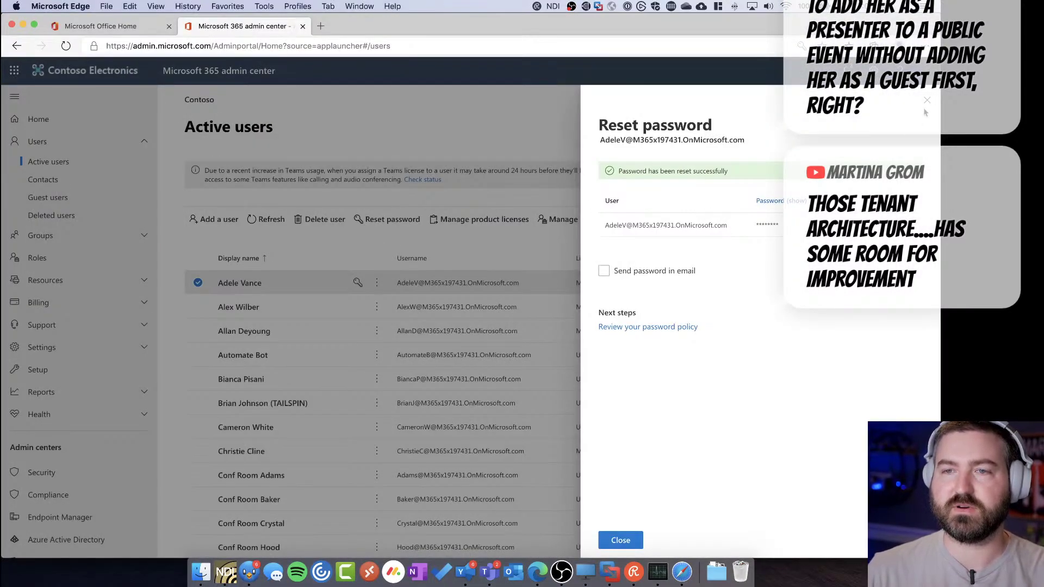
left_click(927, 100)
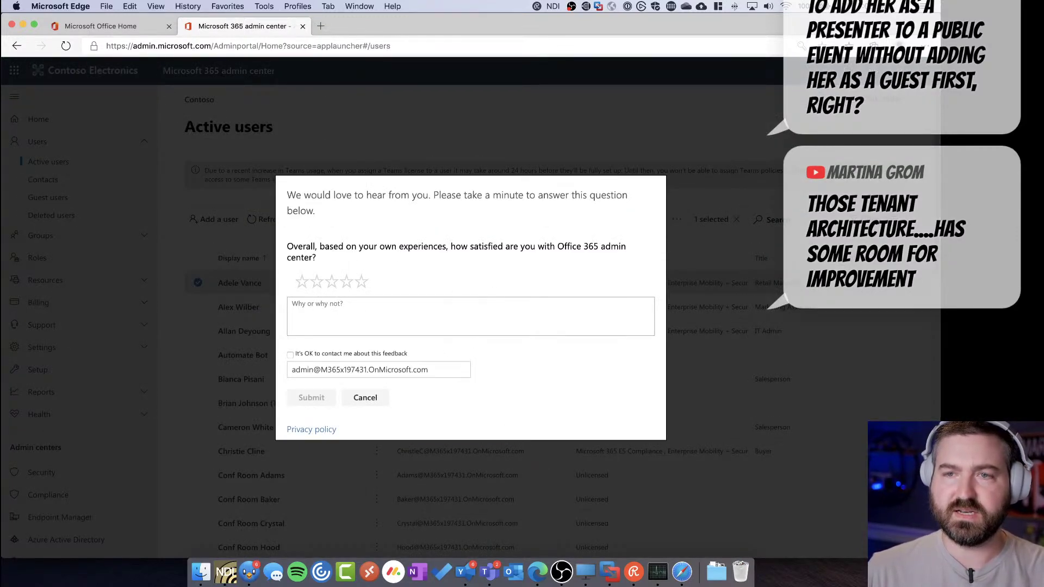
Add a new Edge browser profile and start Sign In to Sync Data
left_click(900, 46)
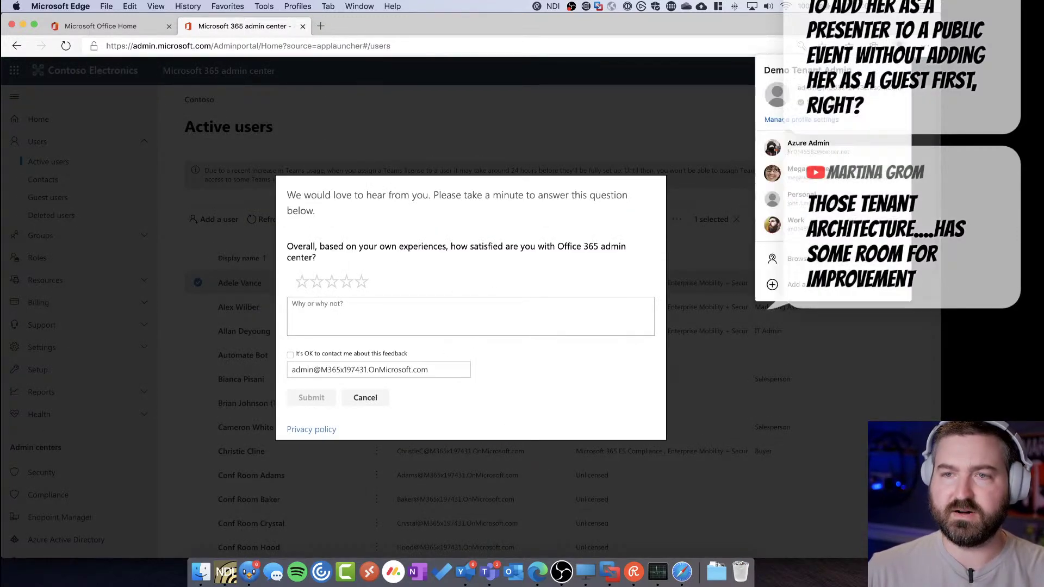
left_click(821, 295)
left_click(870, 220)
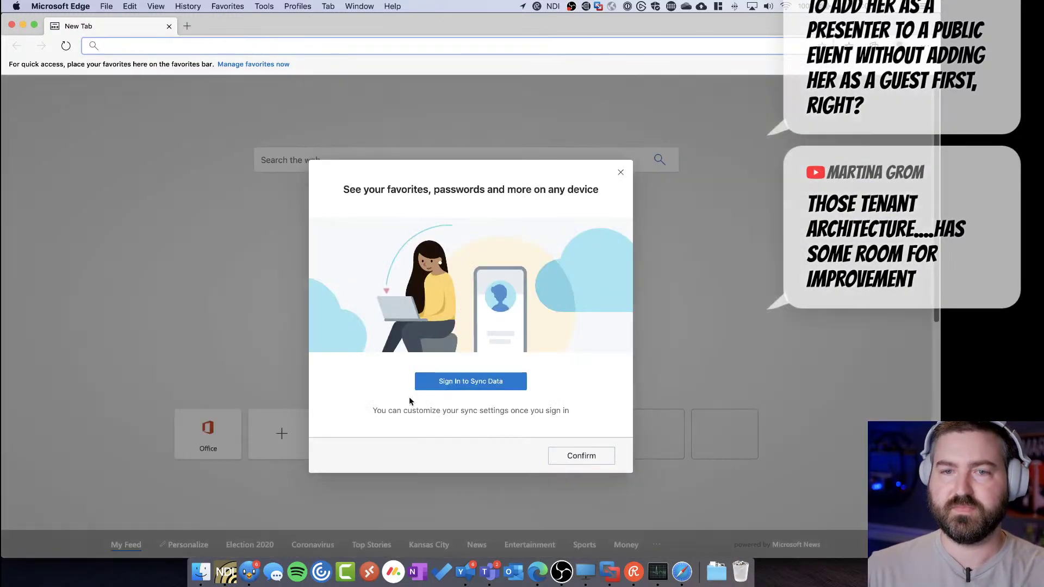
left_click(441, 382)
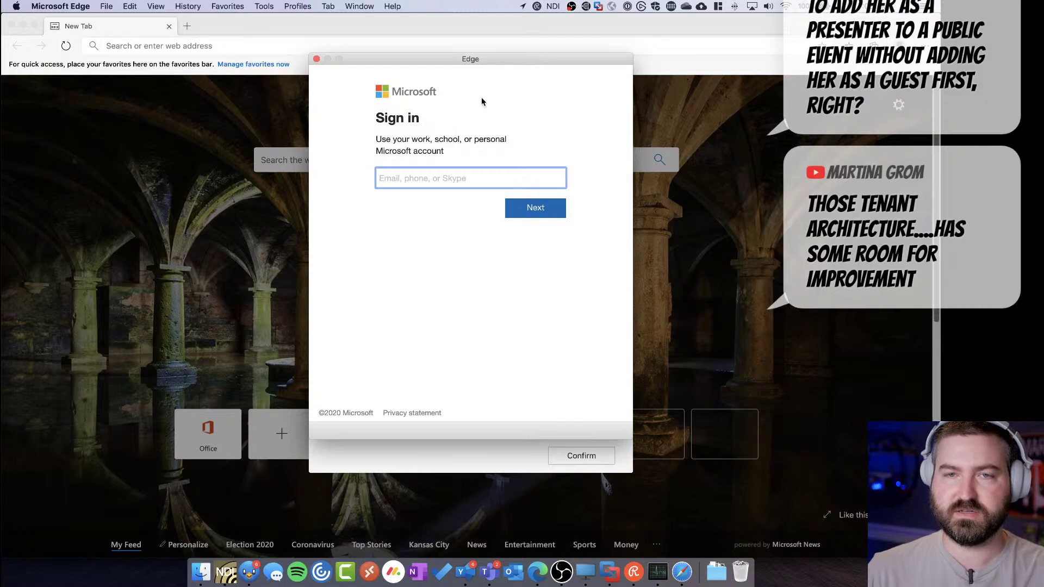
Bring the admin center window back to front and cancel its feedback survey
left_click_drag(449, 60, 404, 110)
key("ctrl+Up")
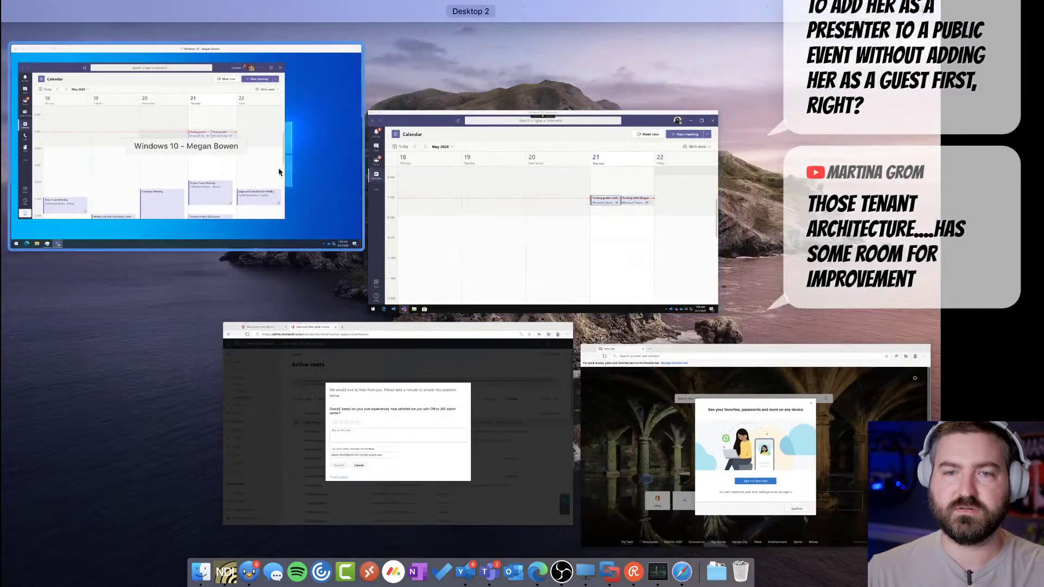
left_click(506, 384)
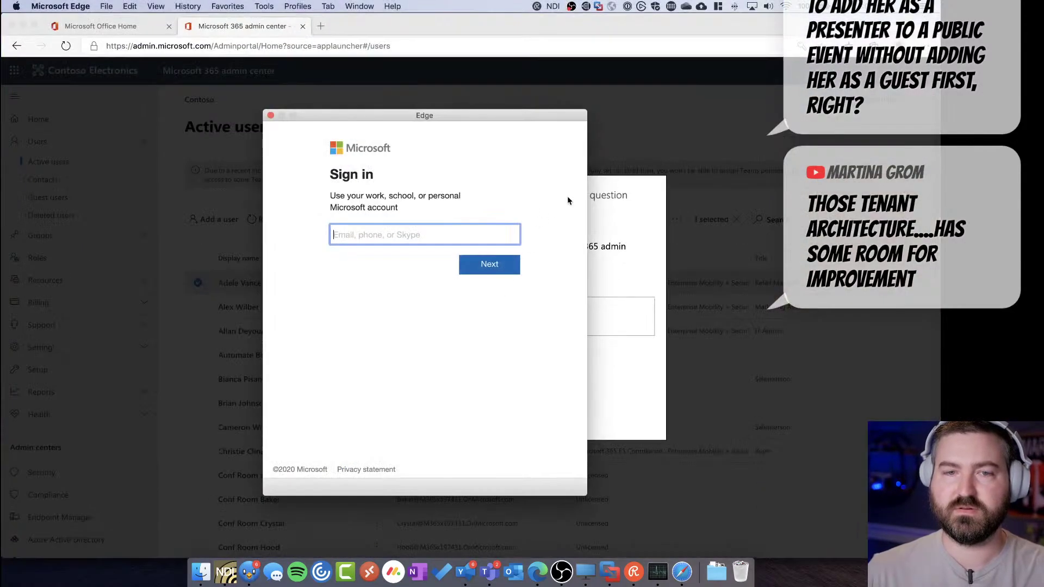
left_click_drag(465, 117, 292, 207)
left_click(522, 201)
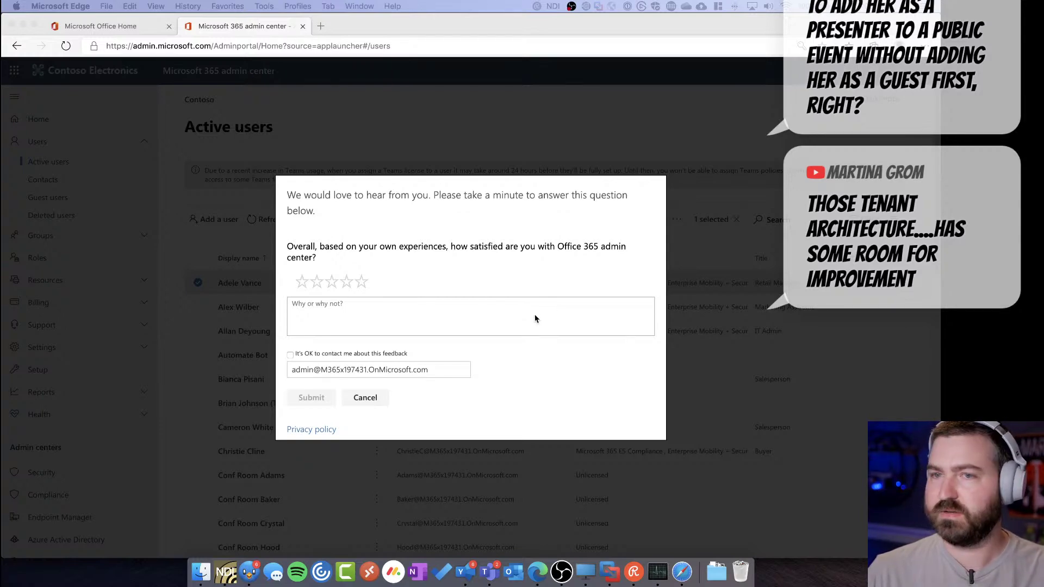
left_click(365, 397)
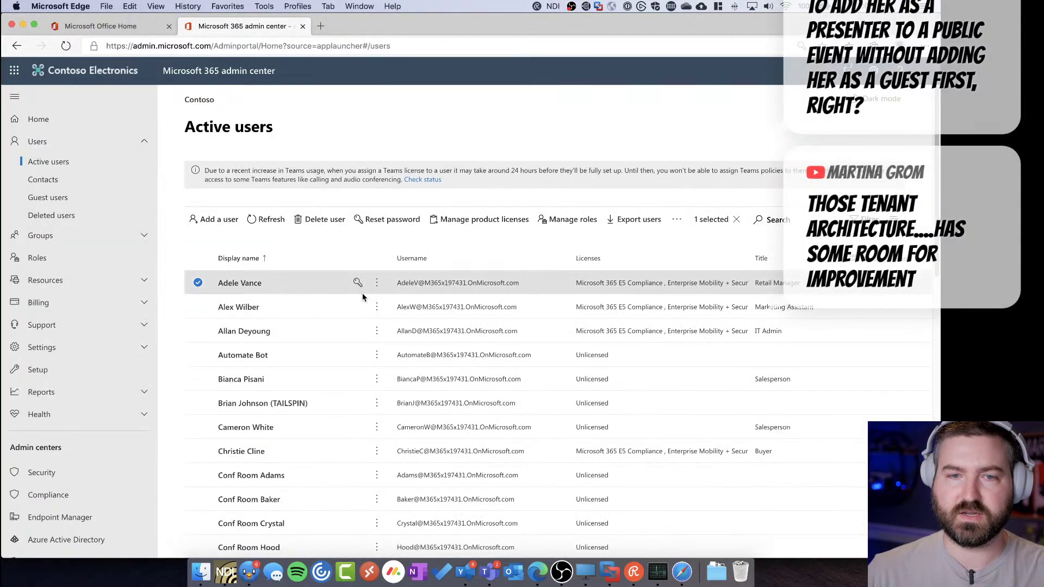
Copy the first user's full username from the Active users list
left_click(376, 283)
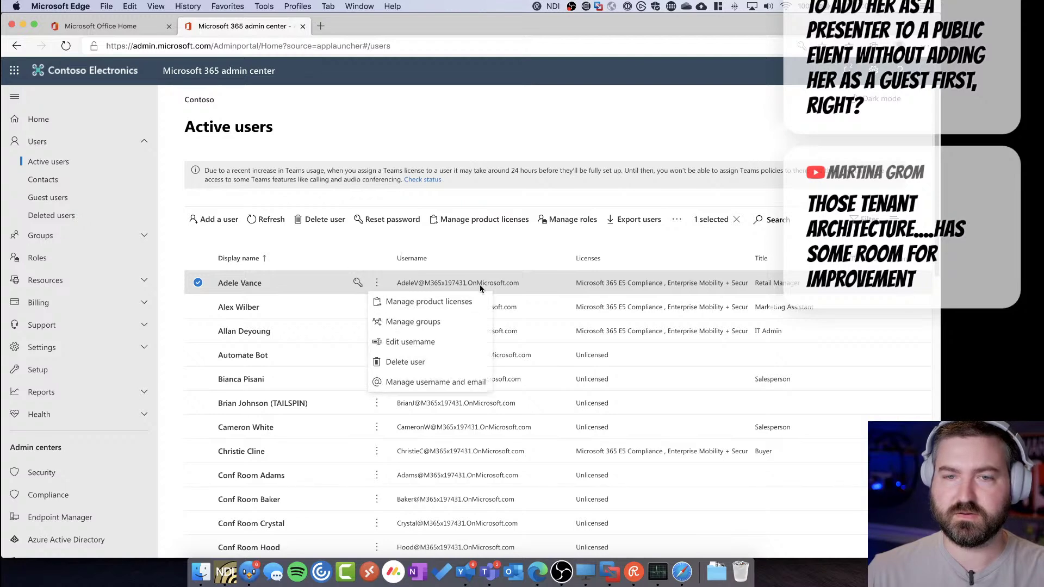
key("Escape")
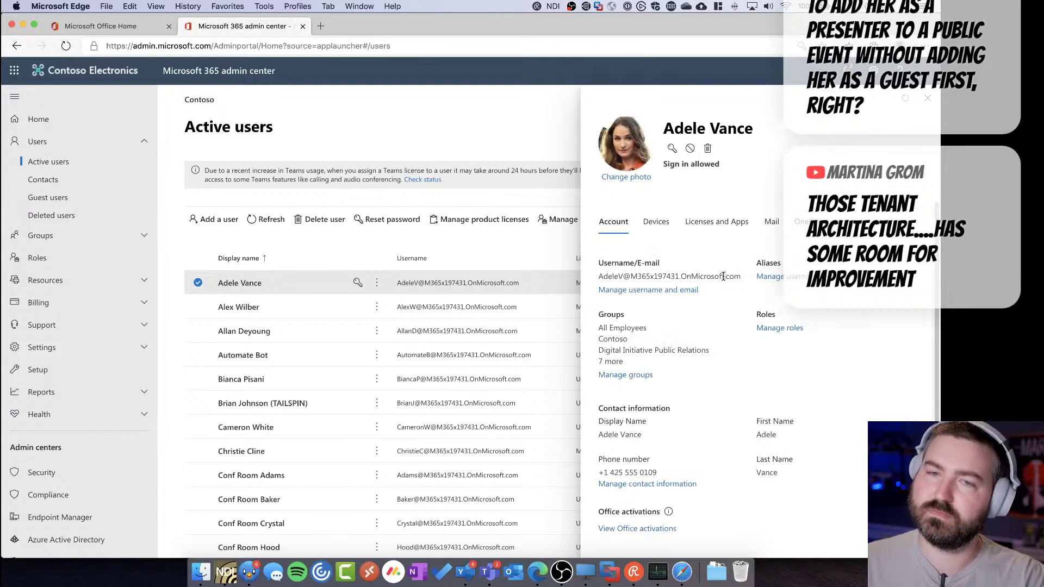
triple_click(723, 276)
key("super+c")
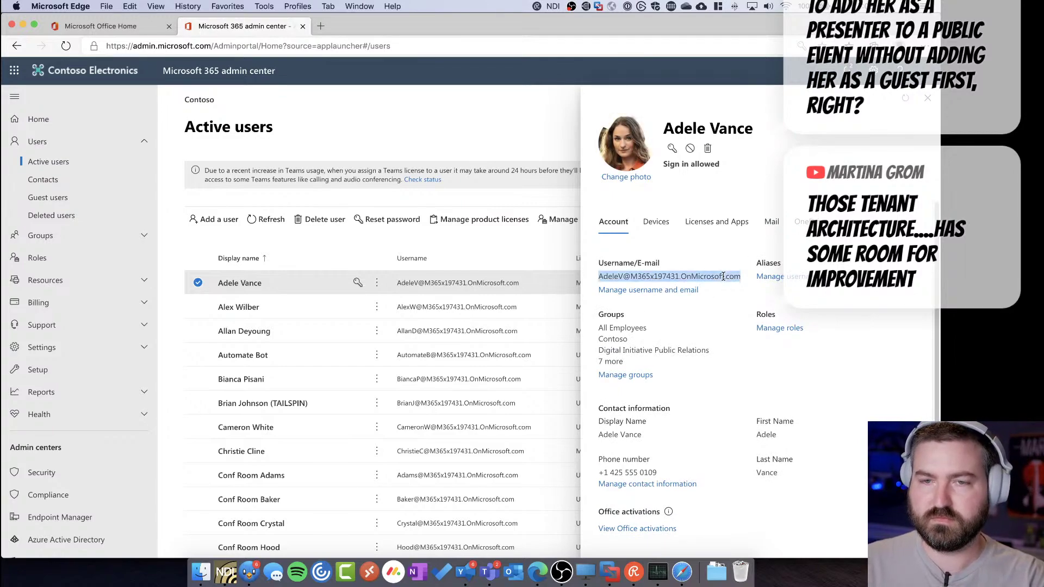
Sign the new Edge profile in with that user's e-mail and password and confirm syncing
key("ctrl+Up")
left_click(514, 347)
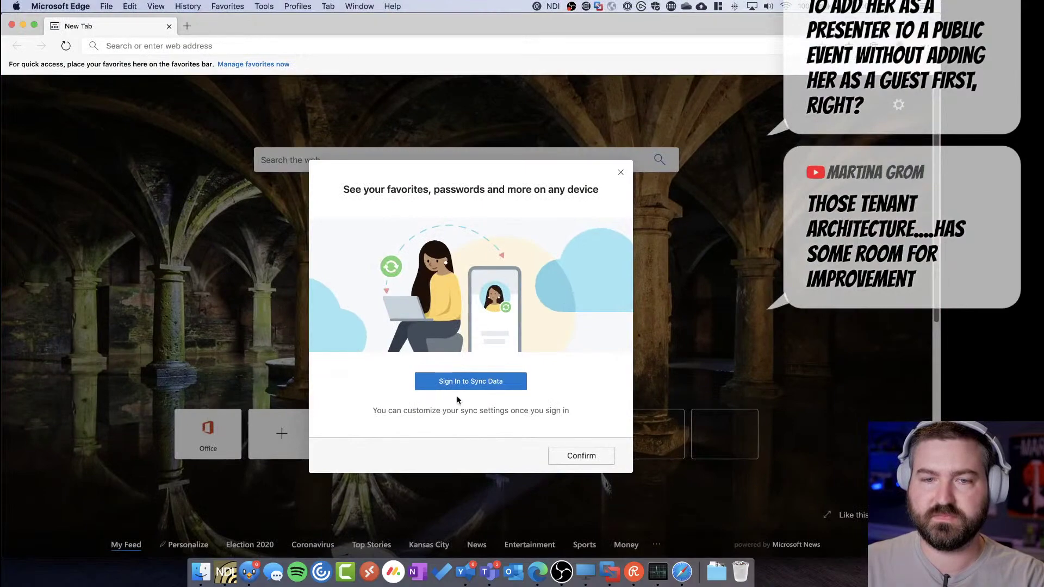
left_click(455, 378)
key("super+v")
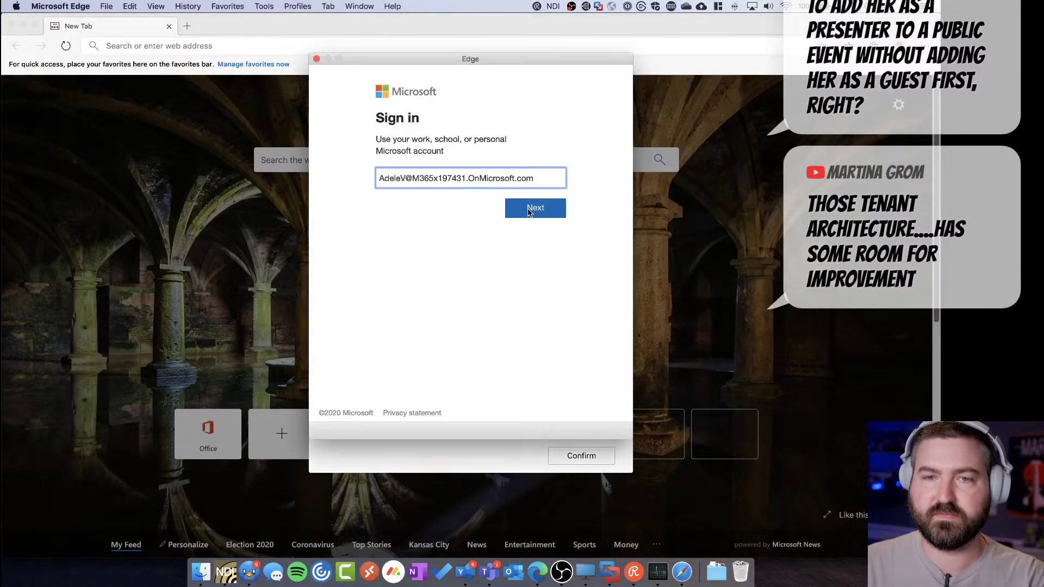
left_click(530, 208)
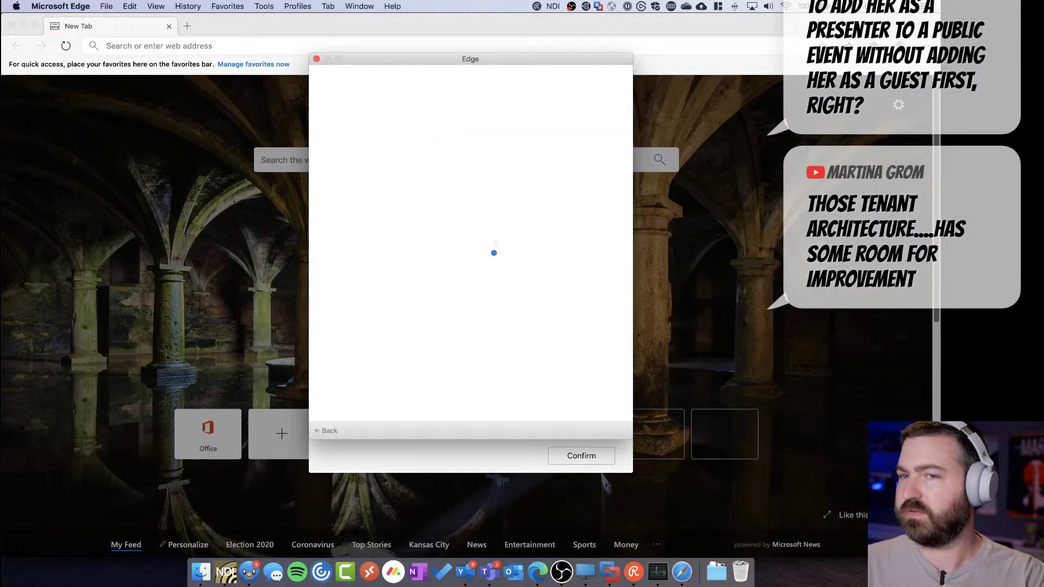
key("ctrl+Up")
key("ctrl+Up")
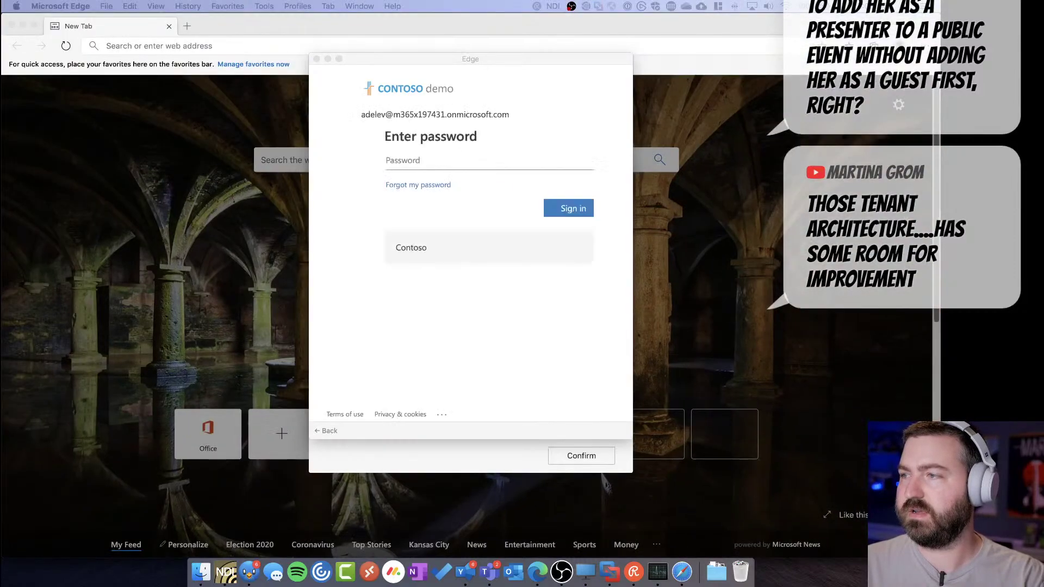
left_click(501, 161)
type("••••••••••")
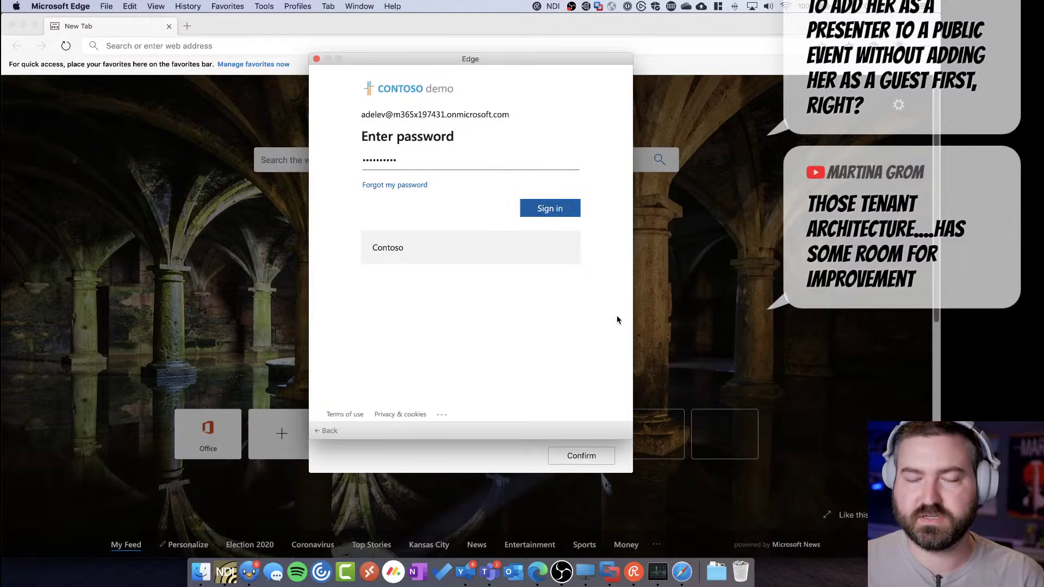
key("Return")
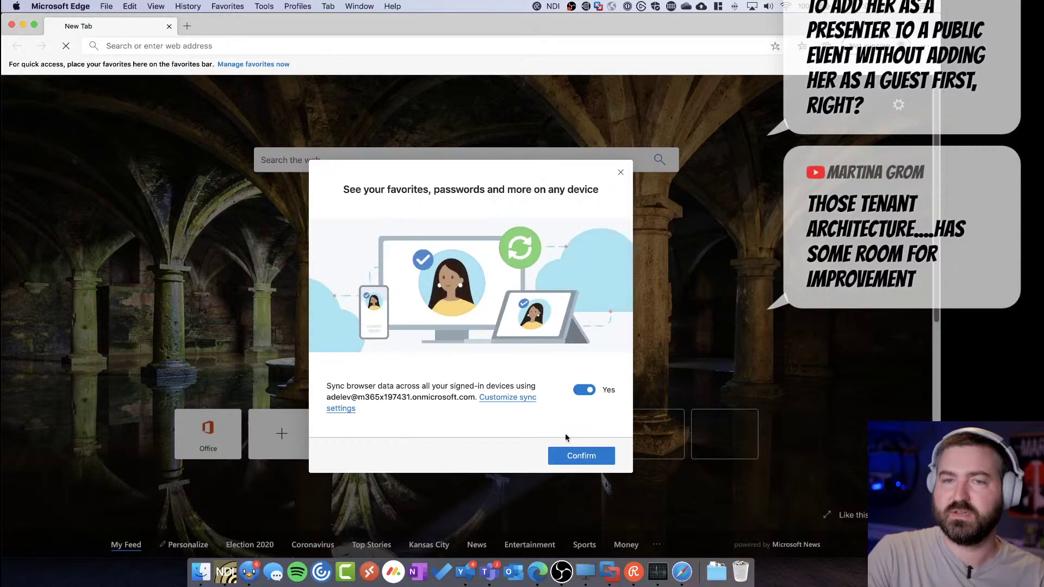
left_click(571, 457)
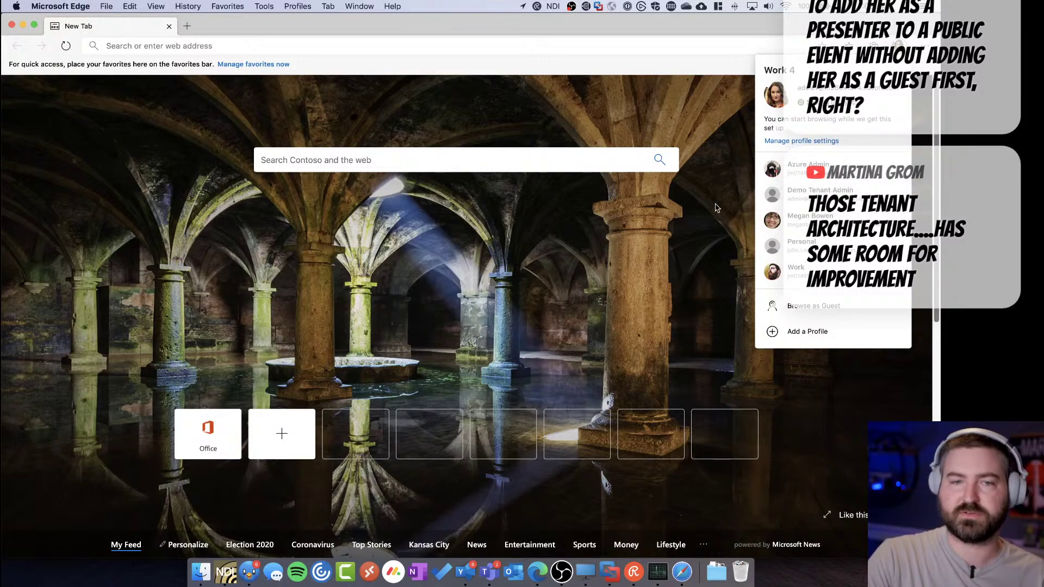
Open the Office home page and enter the user's e-mail on the office.com sign-in
left_click(115, 434)
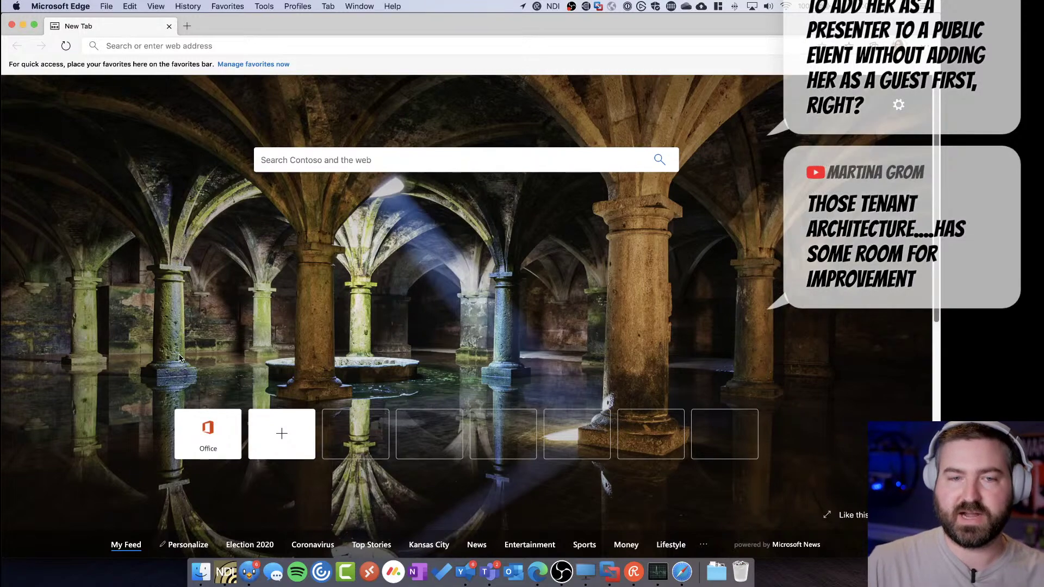
left_click(209, 447)
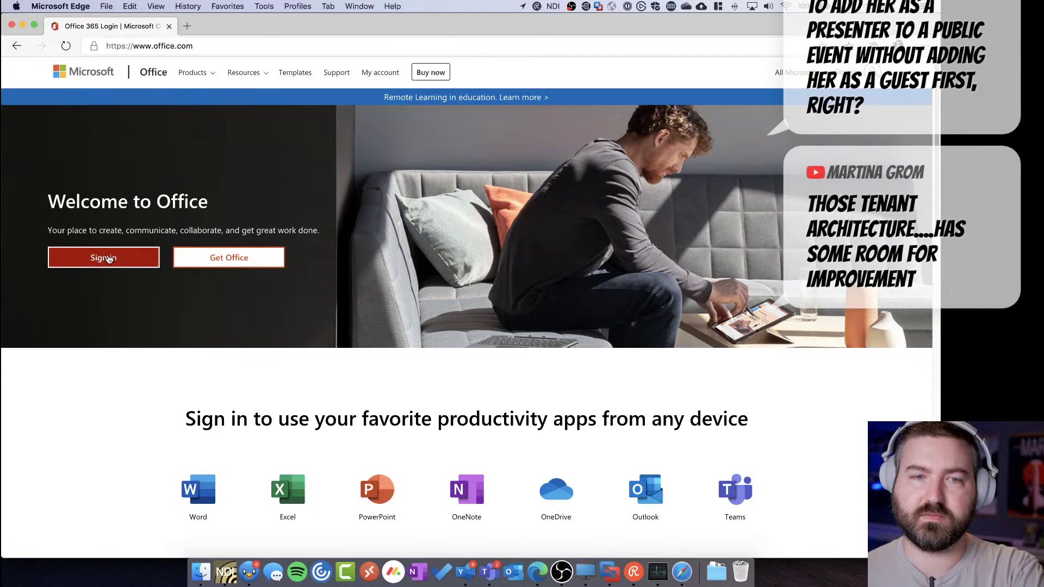
left_click(108, 259)
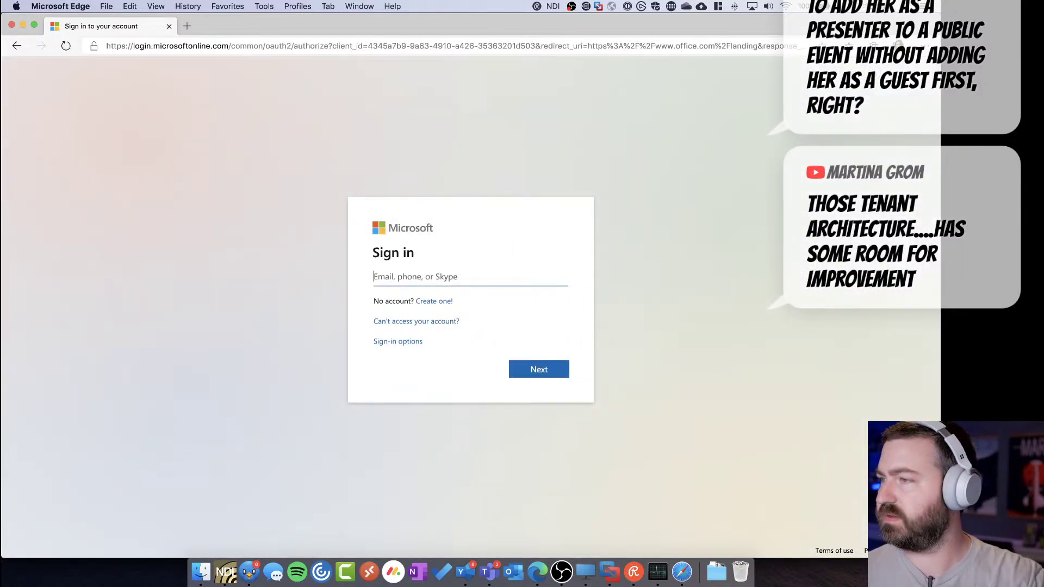
left_click_drag(623, 24, 637, 161)
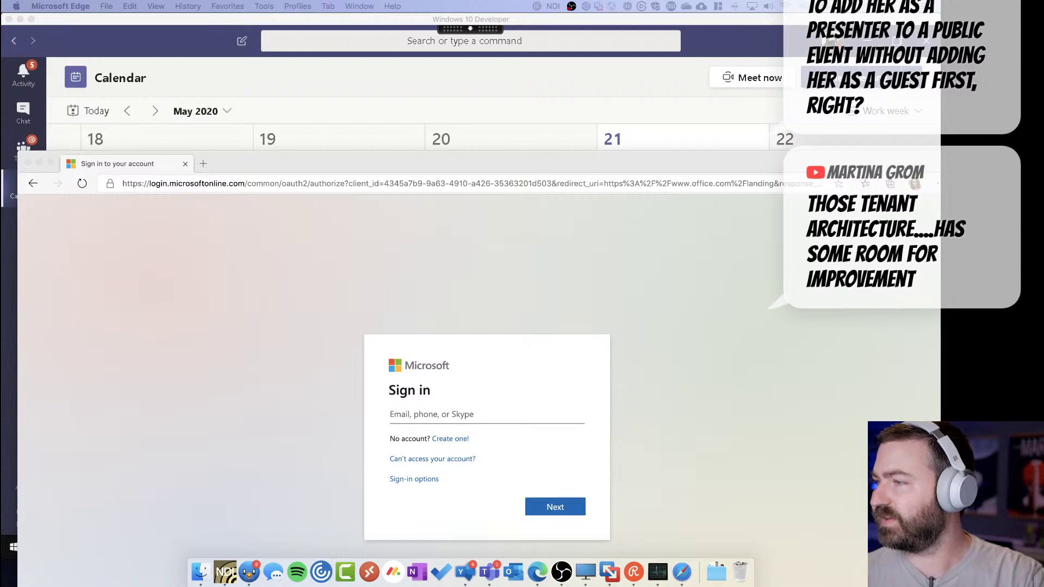
left_click(536, 422)
key("super+v")
left_click(555, 507)
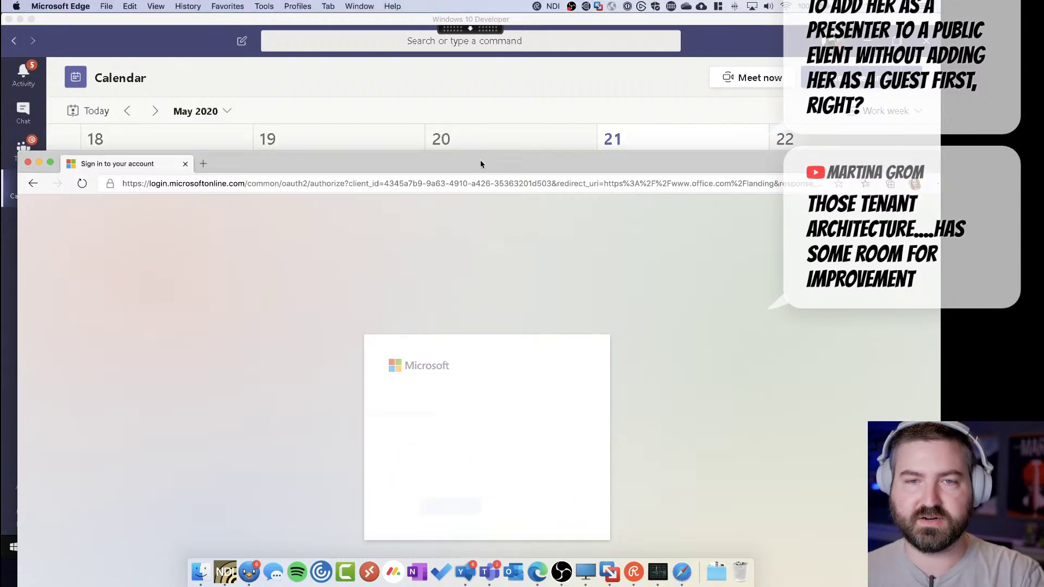
Enter the account password, choose to stay signed in, and close the Office 365 welcome tour
double_click(480, 163)
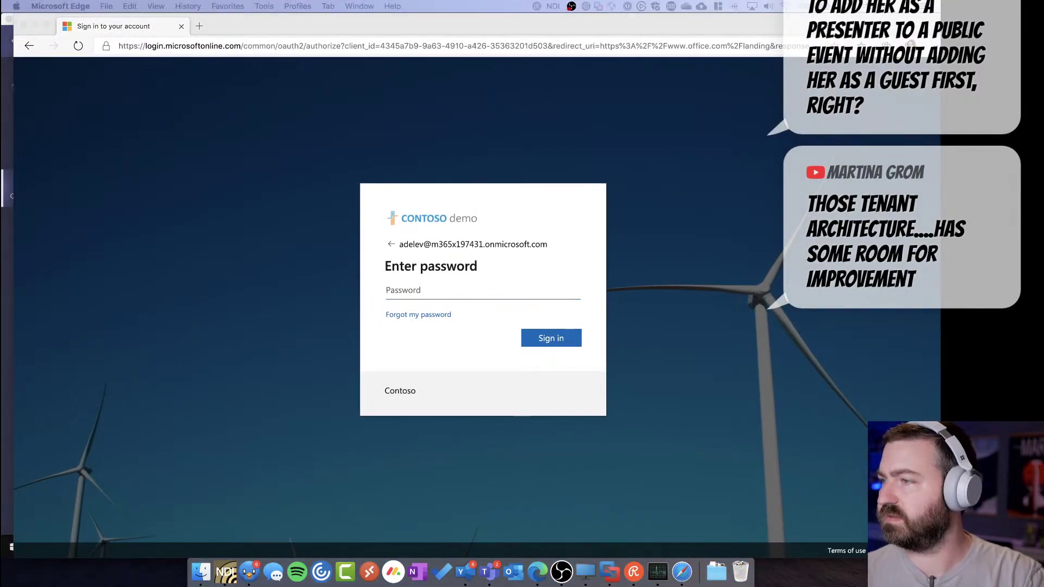
left_click(382, 293)
key("super+v")
key("Return")
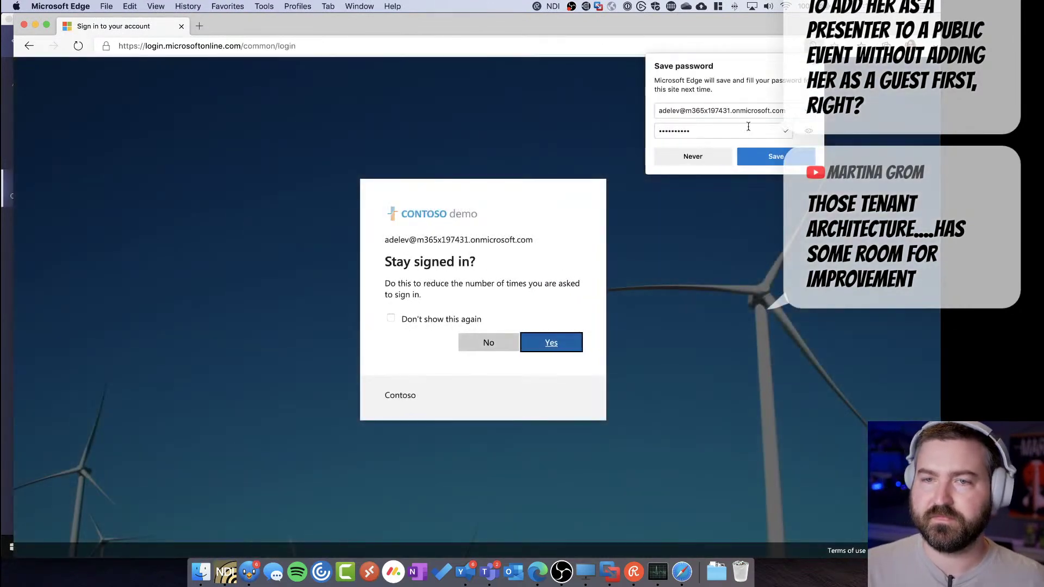
left_click(769, 159)
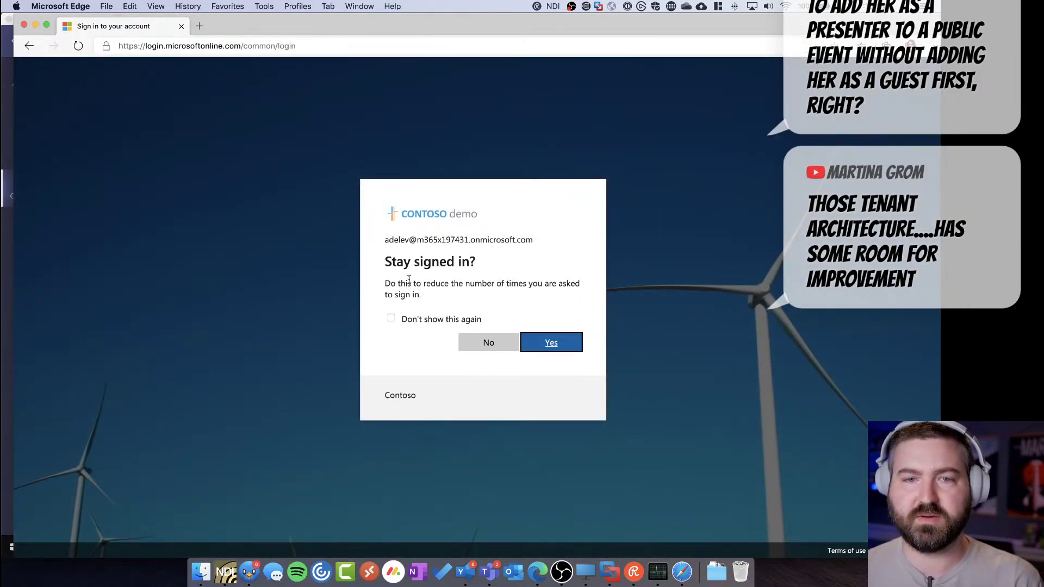
left_click(549, 343)
right_click(223, 230)
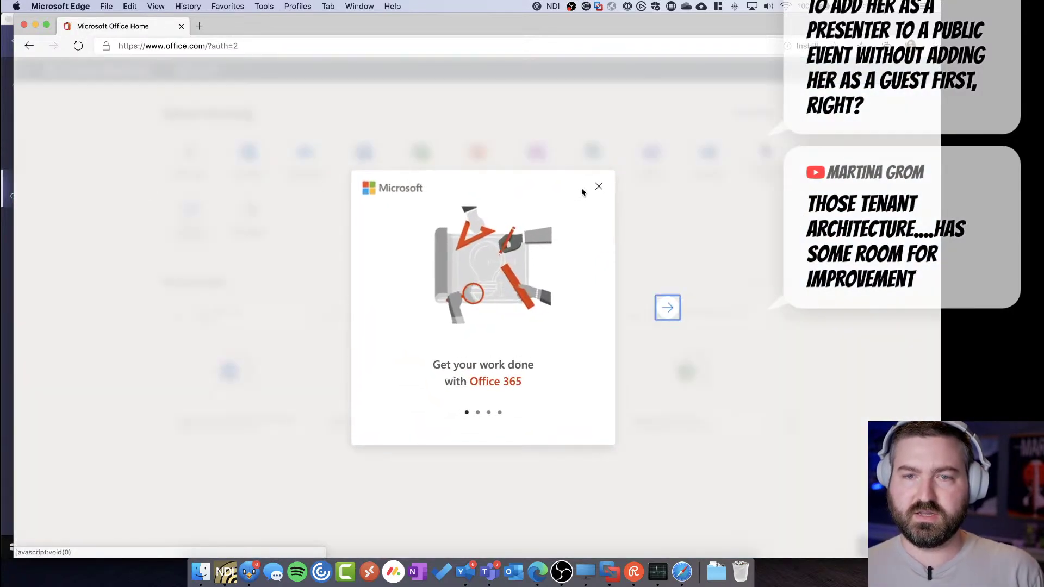
left_click(598, 186)
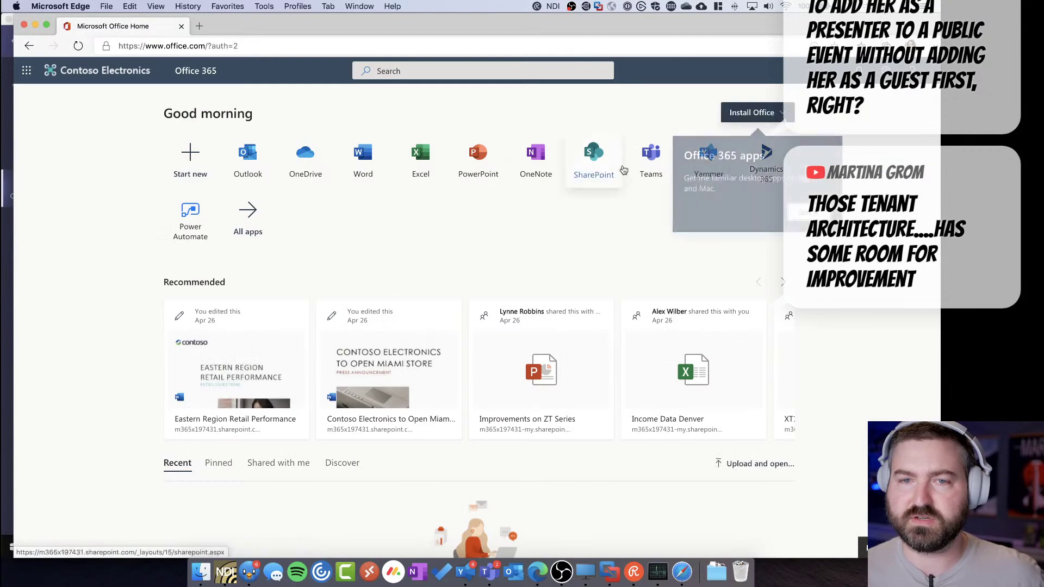
Open Teams in the web app from the Office tile, dismiss onboarding, then switch to the VM
left_click(651, 159)
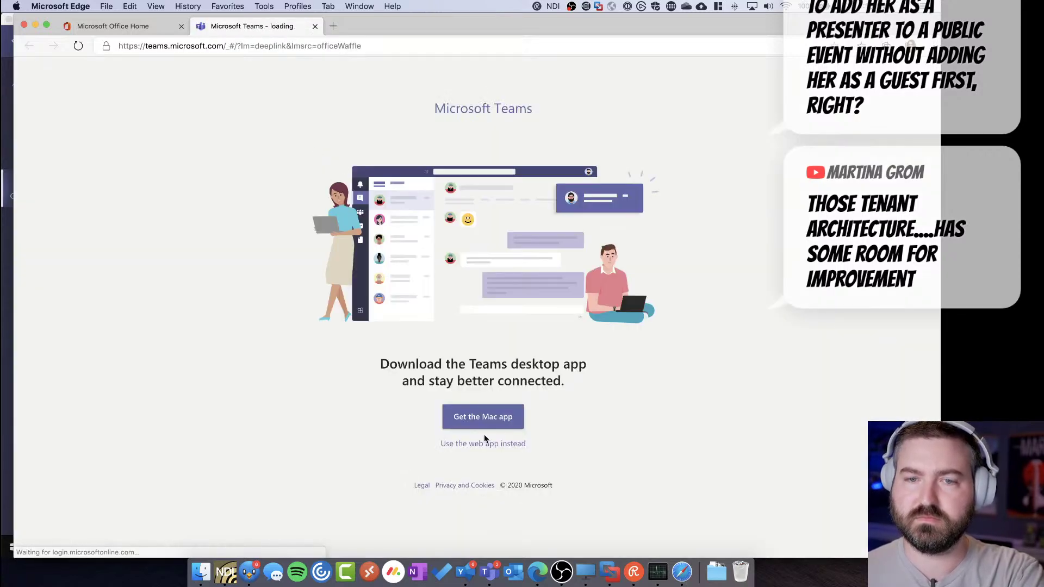
left_click(486, 441)
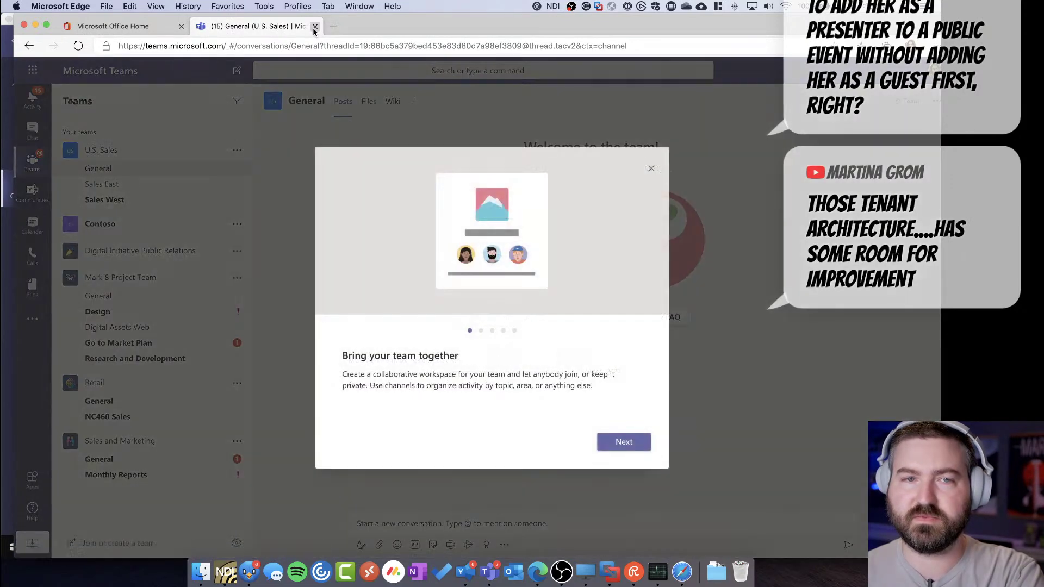
left_click(651, 168)
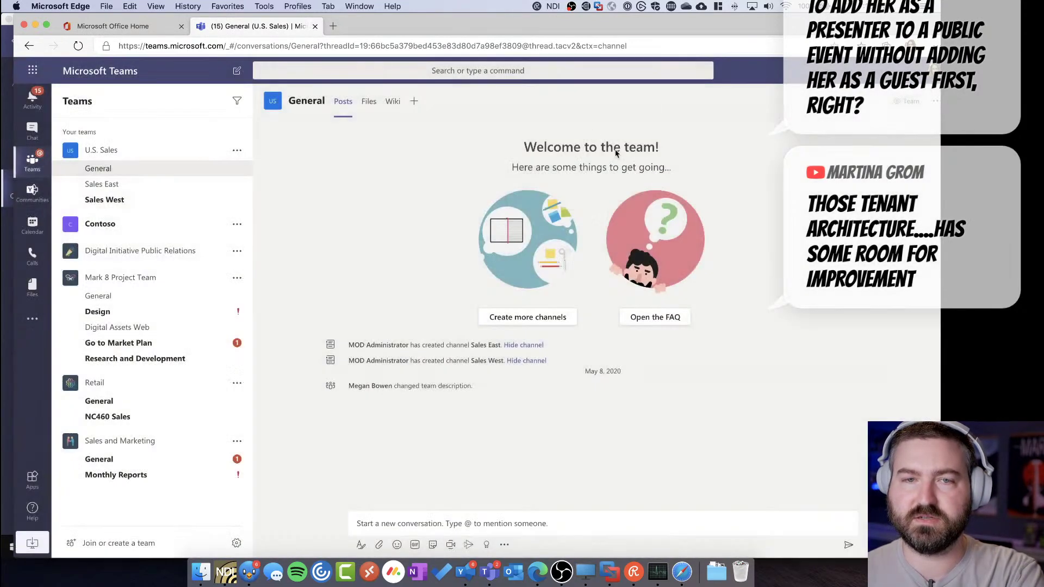
key("ctrl+Right")
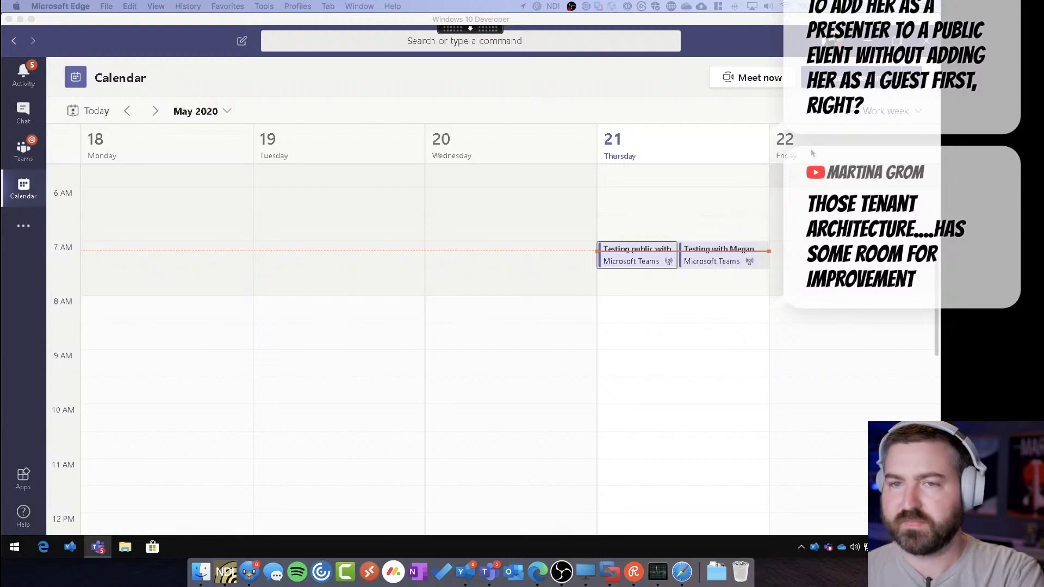
Open the 'Testing public with Megan' live event from the Thursday calendar
key("super+Tab")
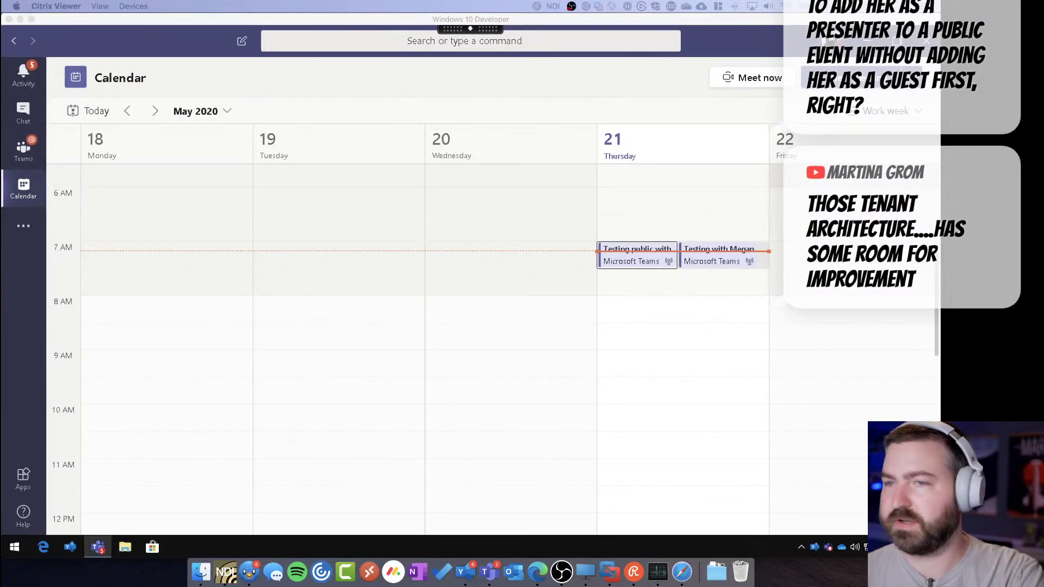
left_click(636, 280)
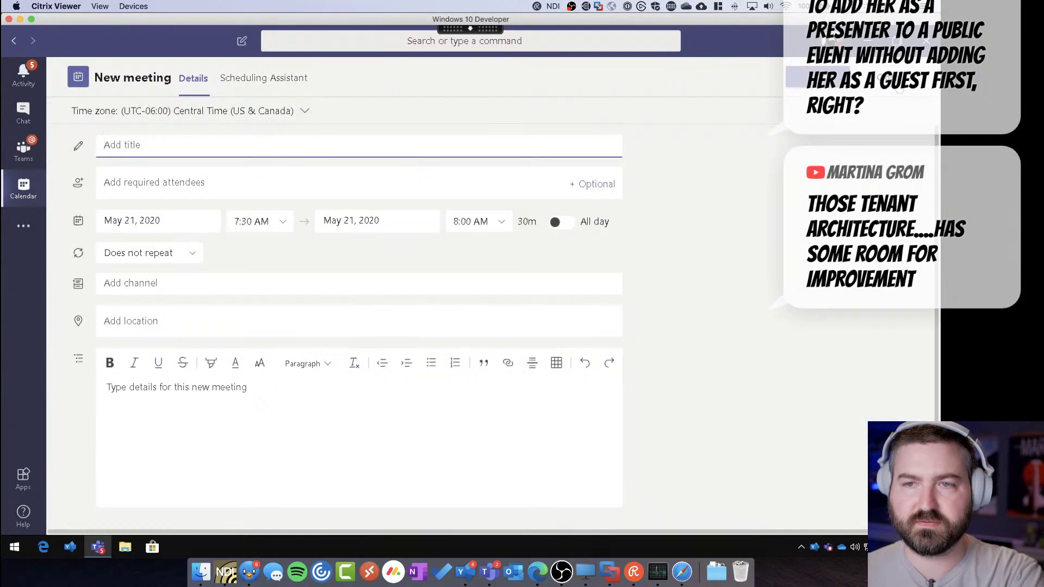
key("Escape")
left_click(647, 253)
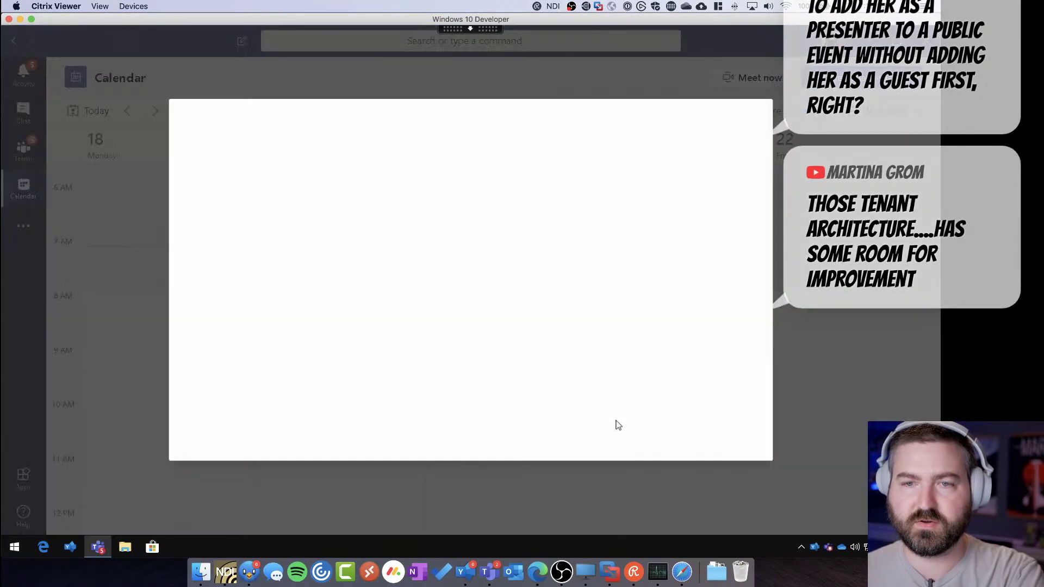
Add the copied account as a presenter in the event group and save with Update
left_click(721, 447)
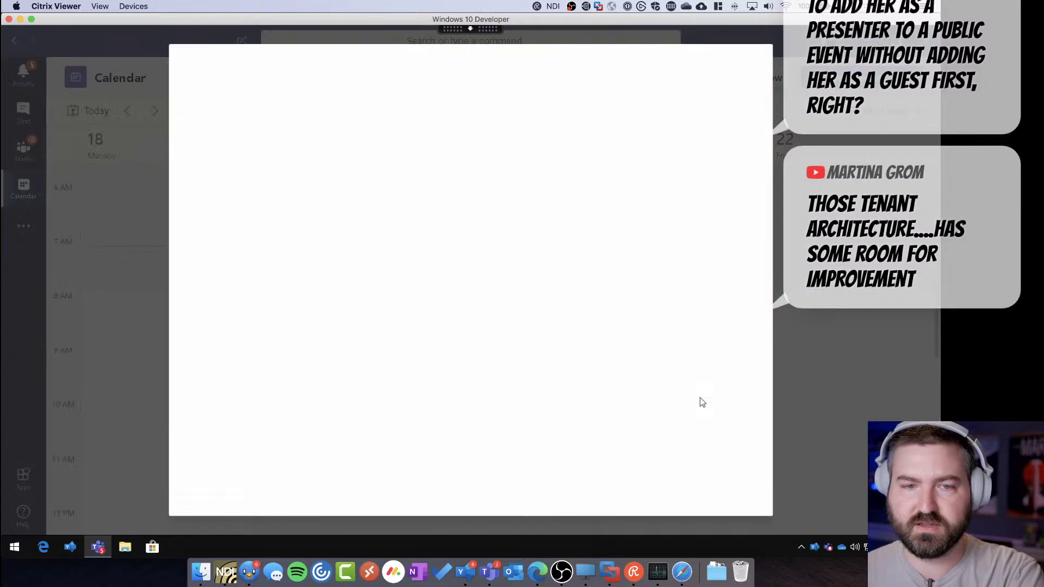
left_click(623, 123)
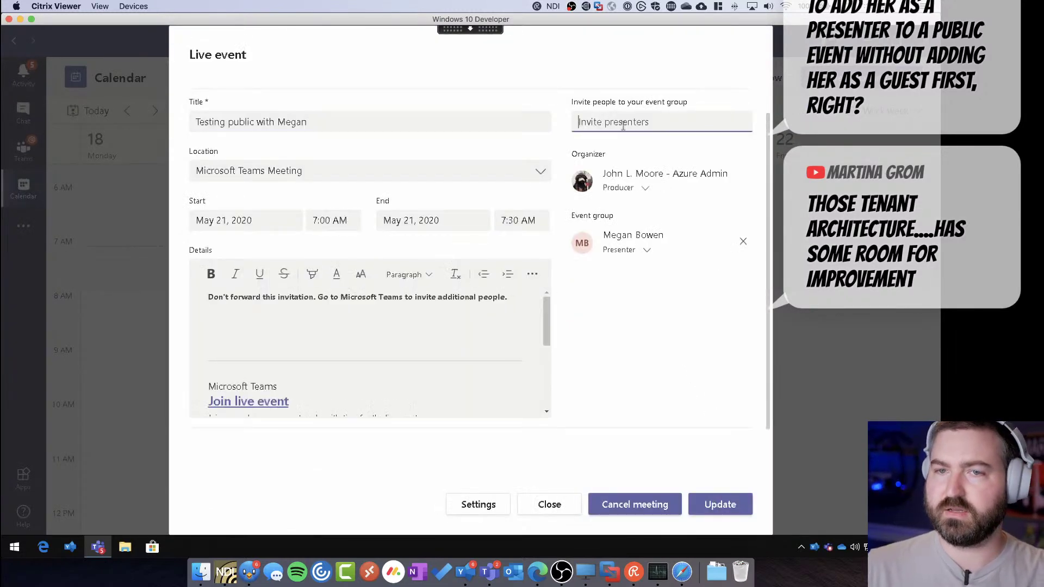
key("ctrl+v")
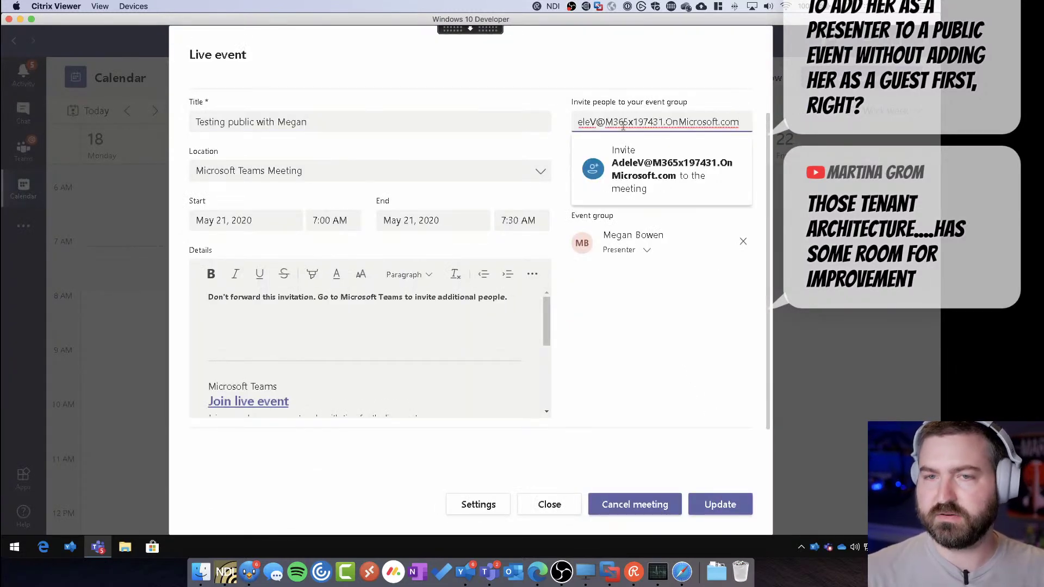
left_click(644, 172)
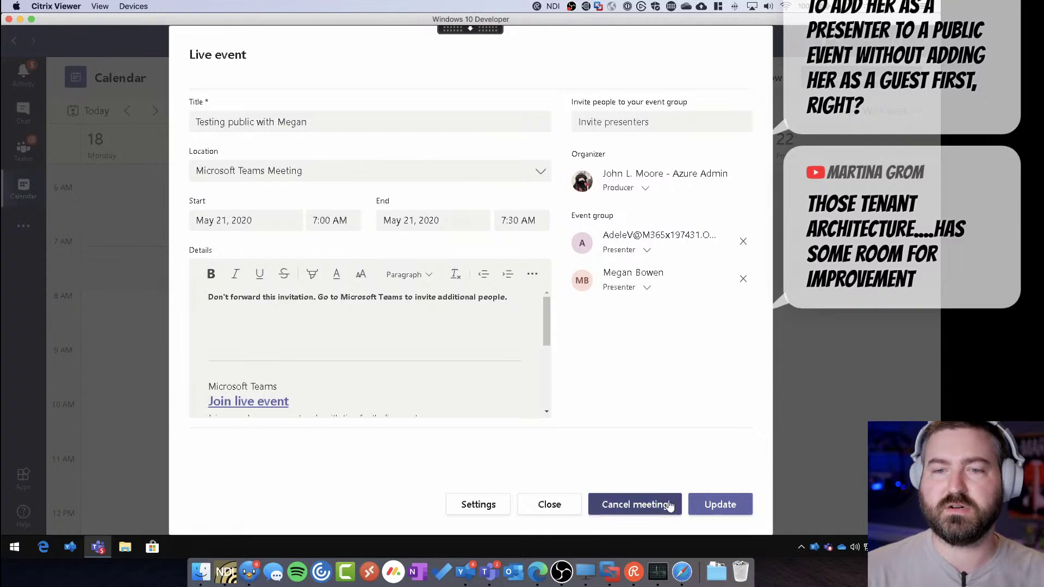
left_click(718, 505)
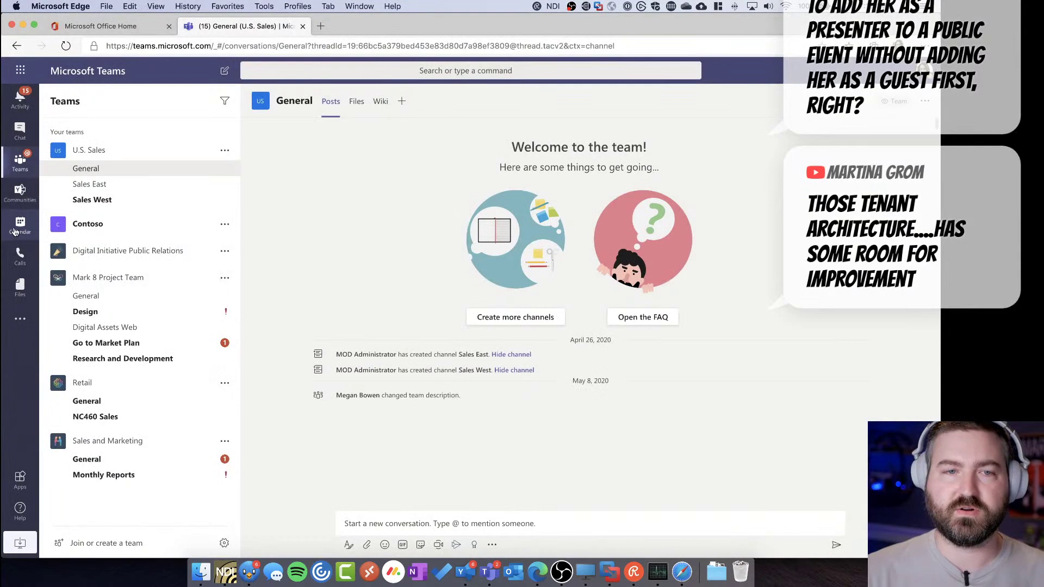
Try joining the live event from the web calendar, cancel the desktop-app prompt, and switch to the VM
left_click(16, 231)
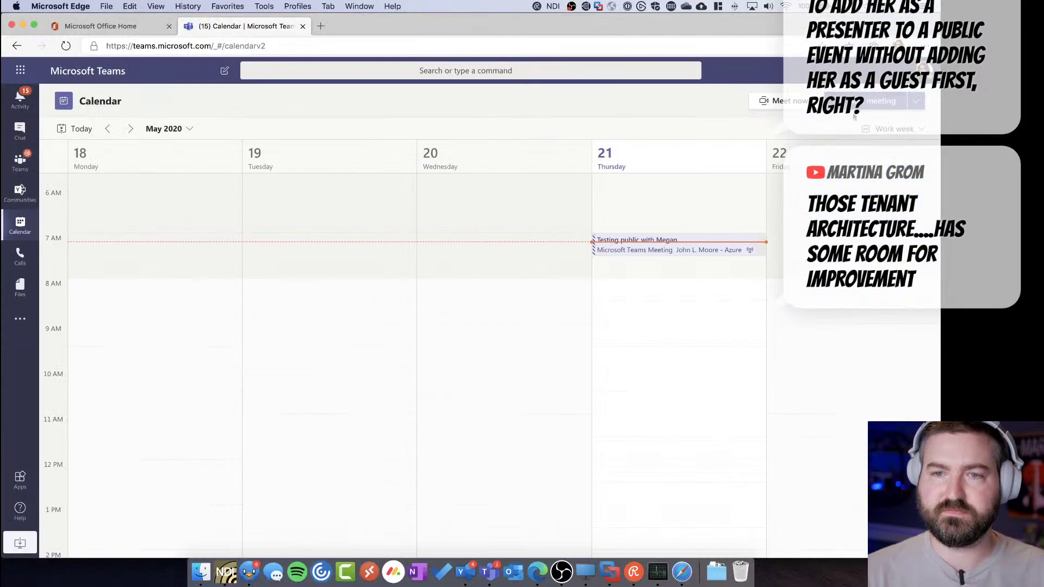
left_click(648, 247)
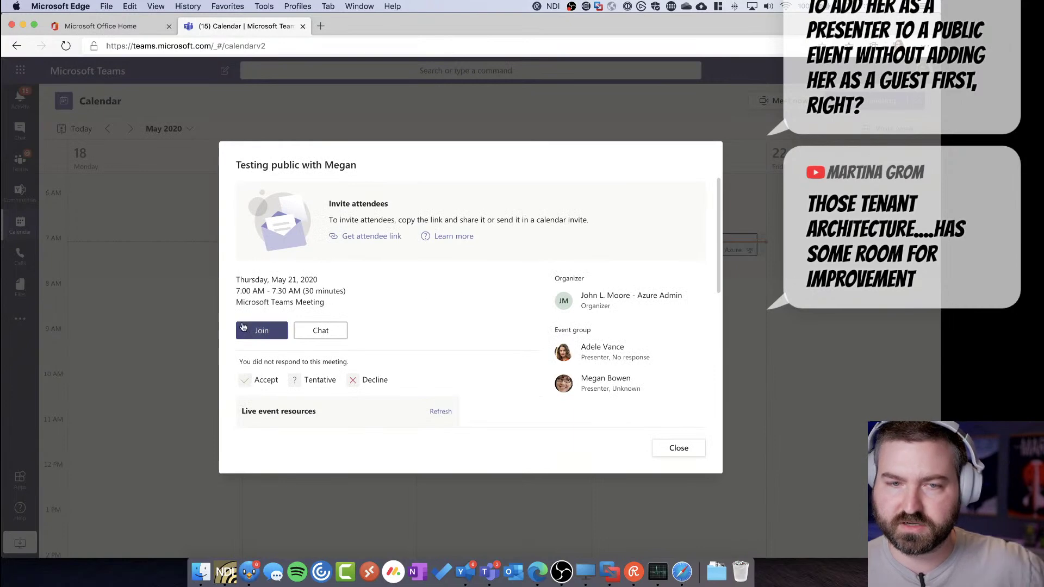
left_click(255, 330)
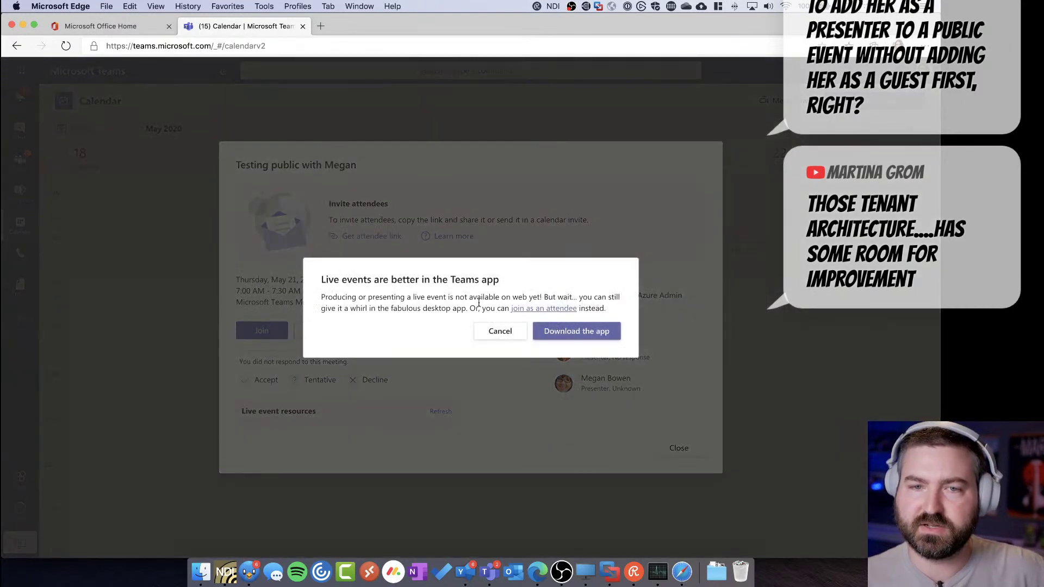
left_click_drag(359, 297, 322, 278)
left_click(501, 331)
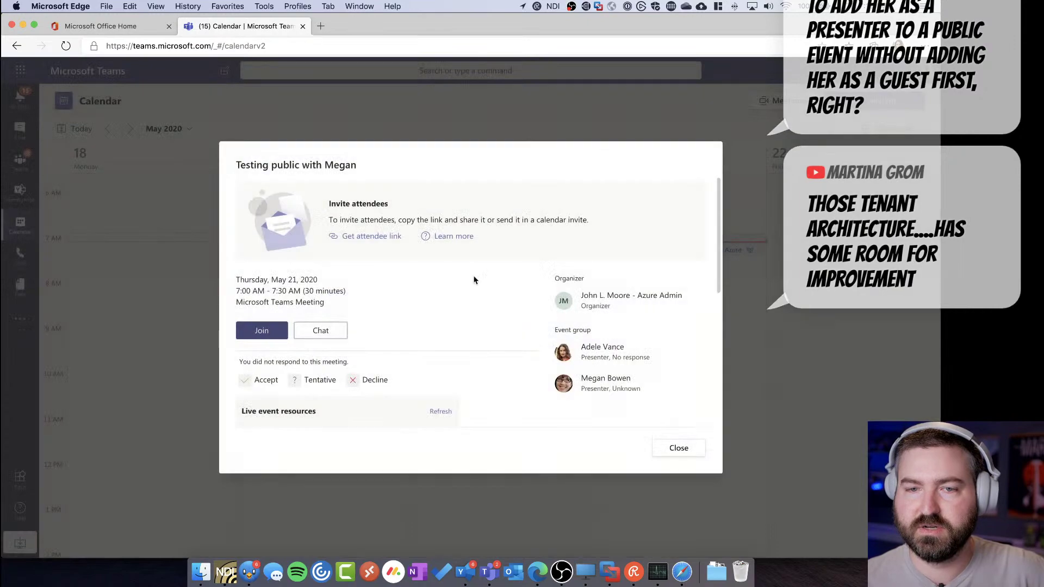
key("ctrl+Up")
left_click(296, 210)
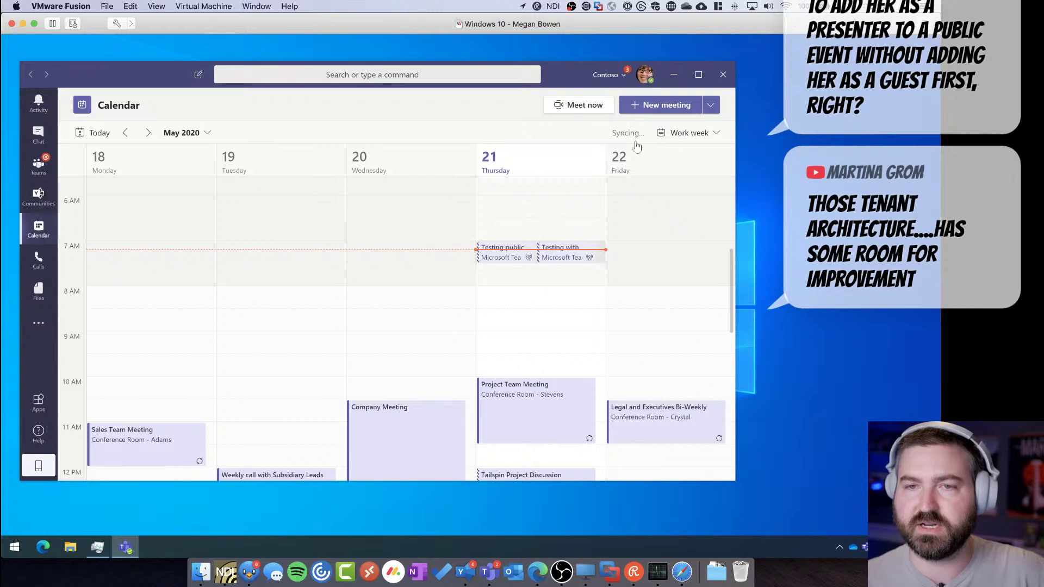
Sign out of Teams desktop, relaunch it from Start, and enter the presenter's sign-in address
left_click(643, 80)
mouse_move(628, 144)
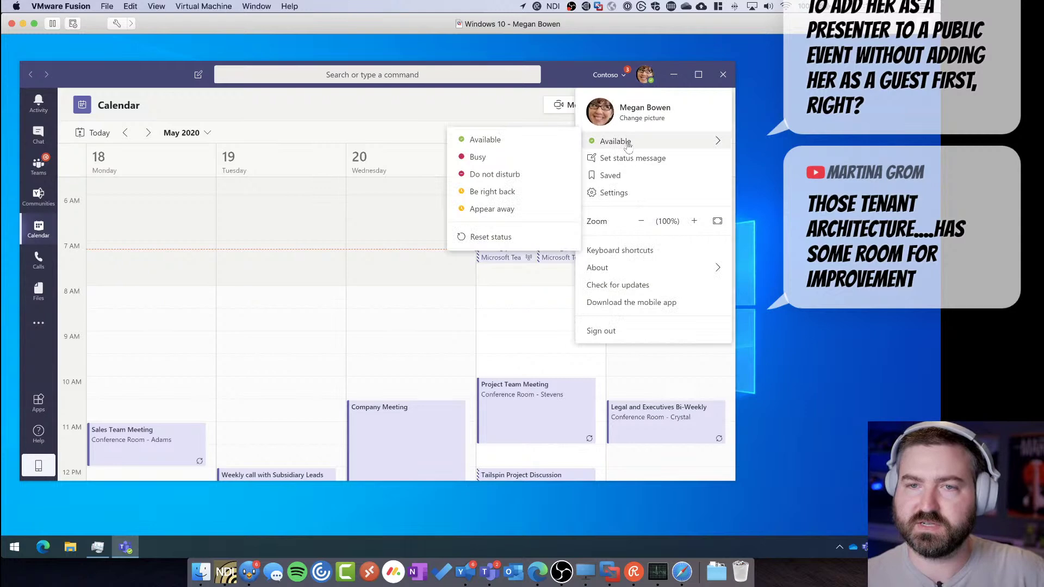
left_click(612, 333)
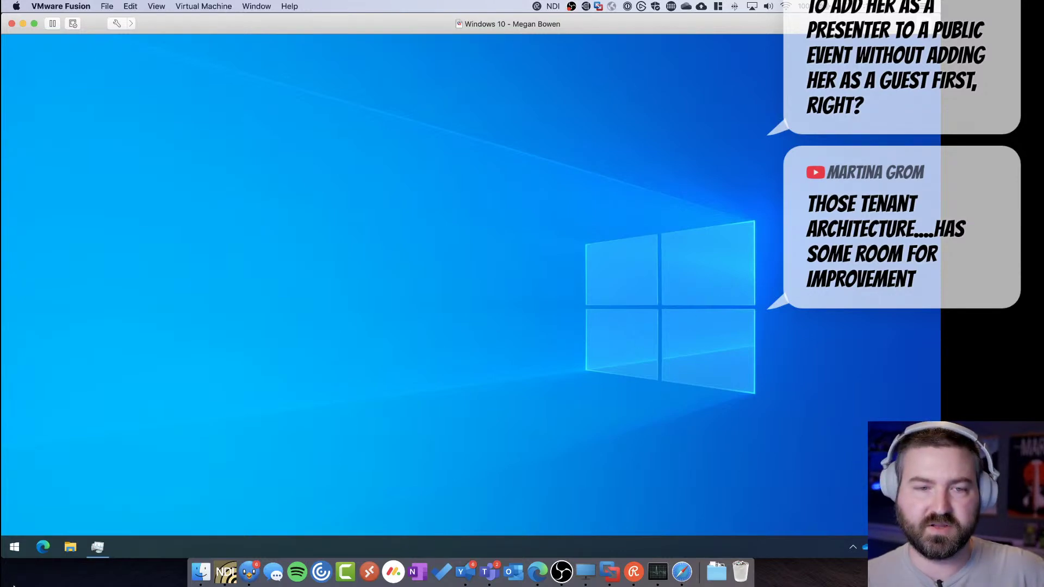
left_click(15, 547)
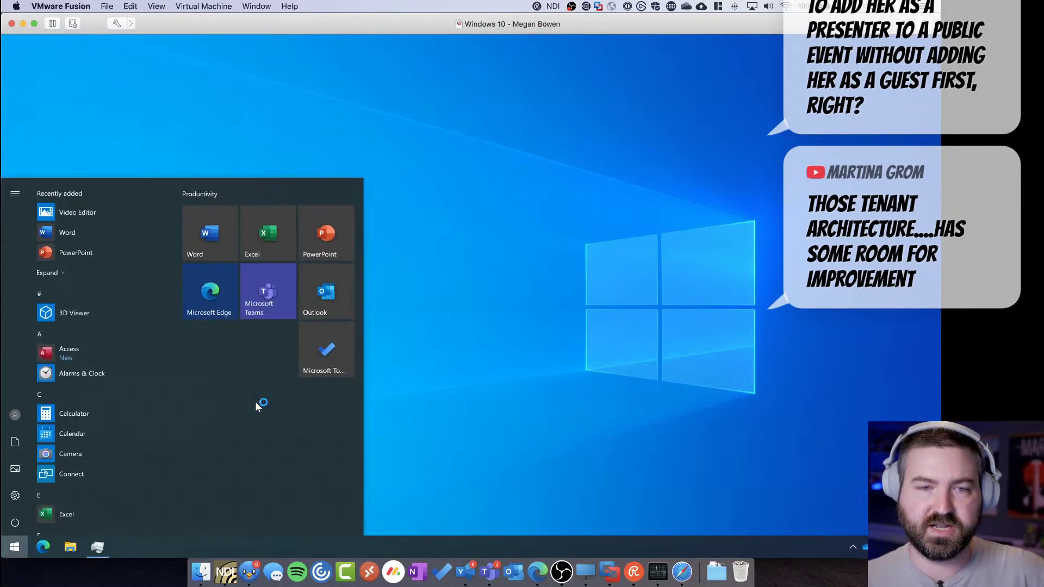
left_click(271, 300)
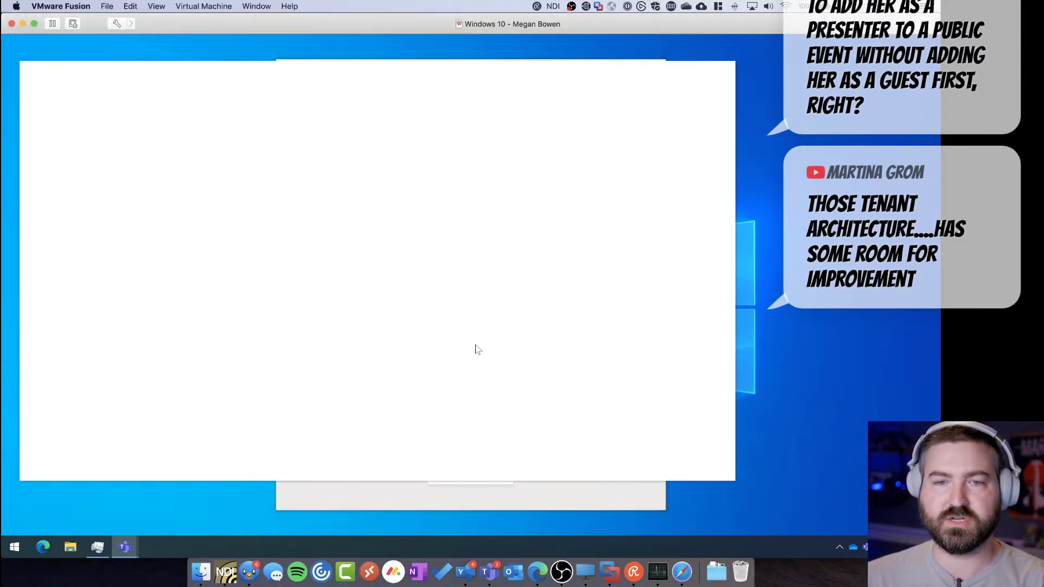
left_click(505, 345)
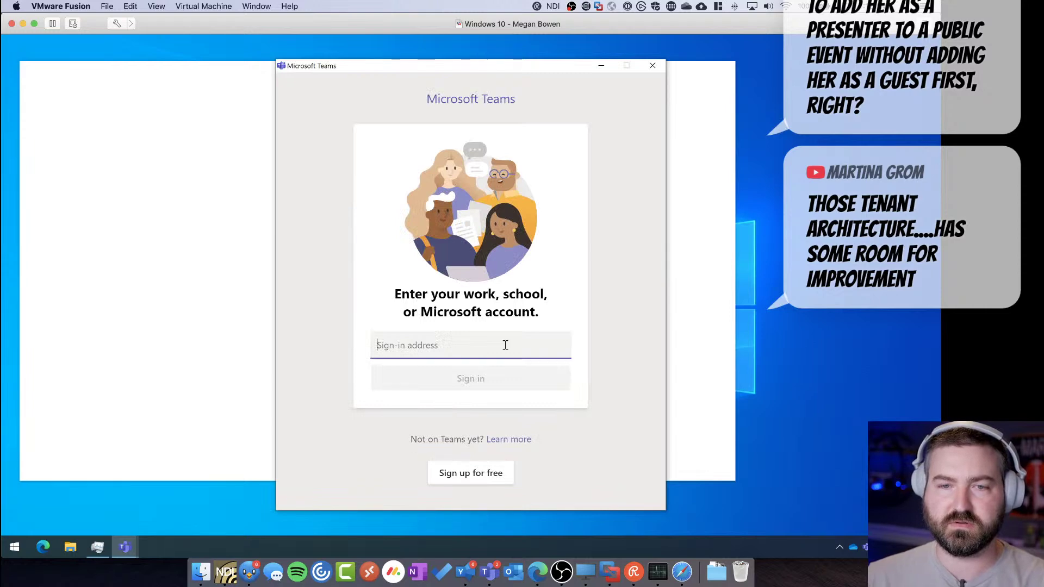
key("ctrl+v")
left_click(477, 379)
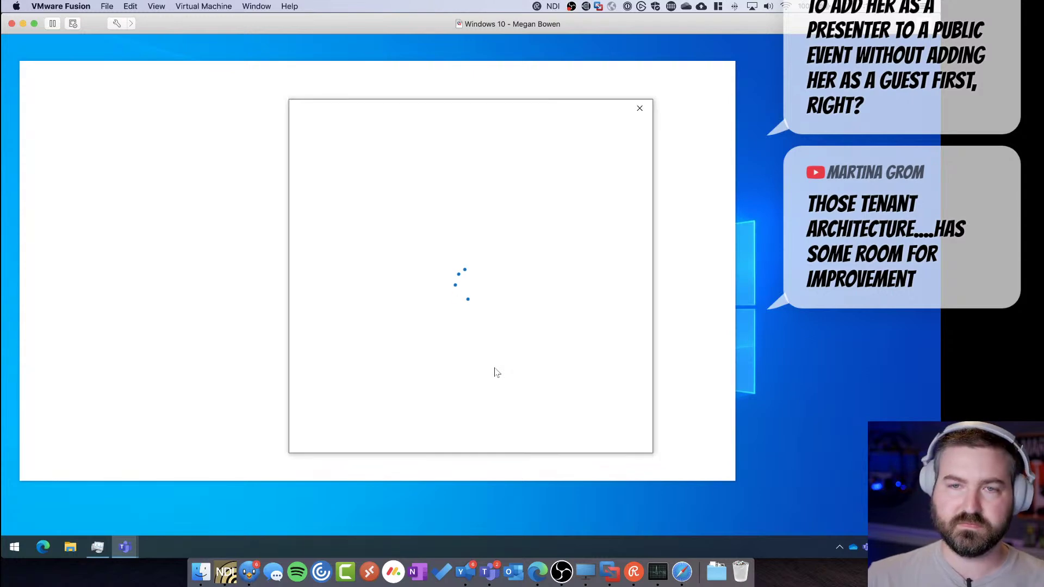
Enter the presenter's password, allow the account on the device, and finish with Done
left_click(26, 540)
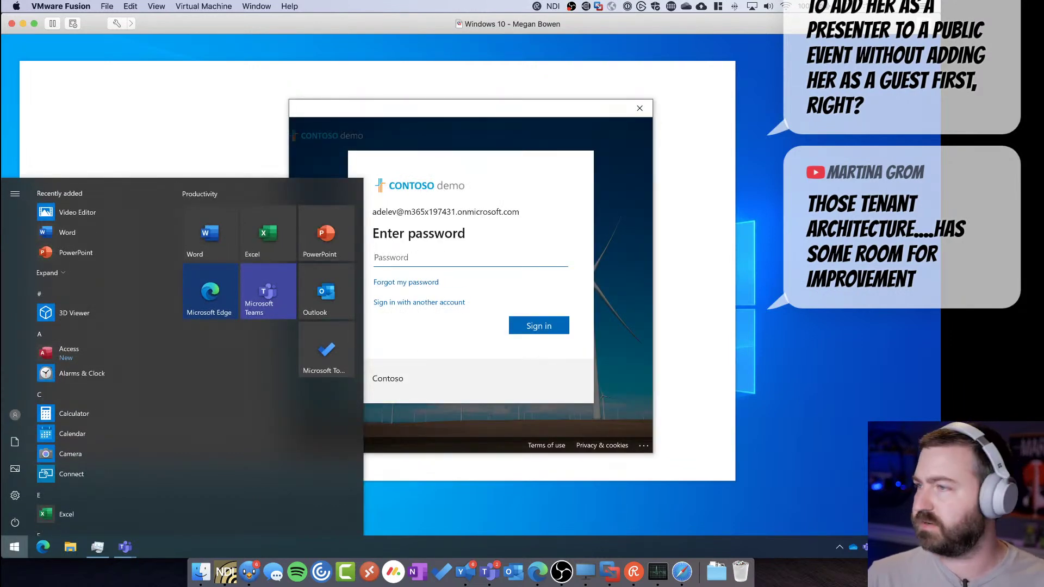
key("ctrl+Up")
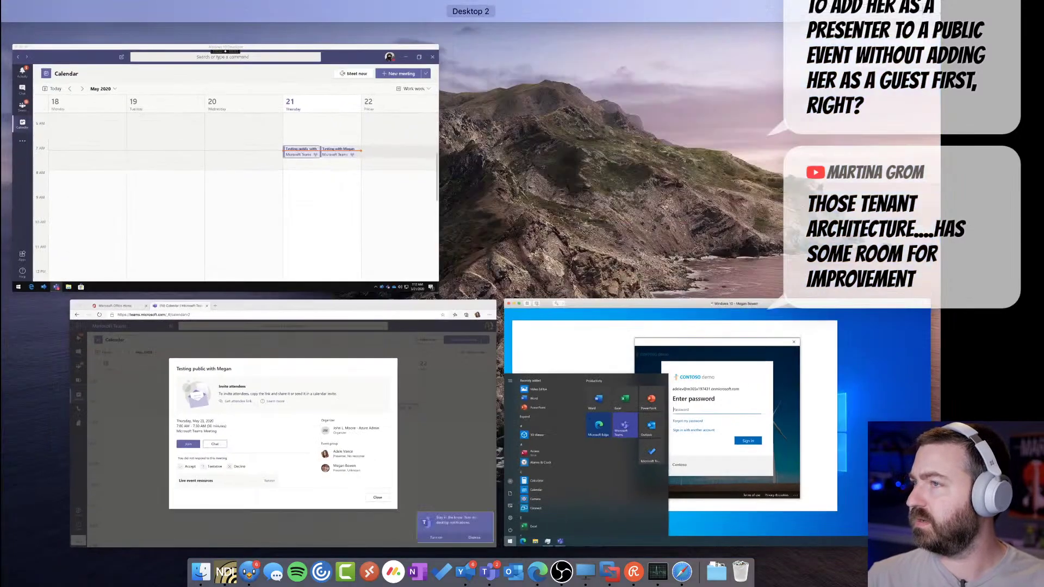
key("ctrl+Up")
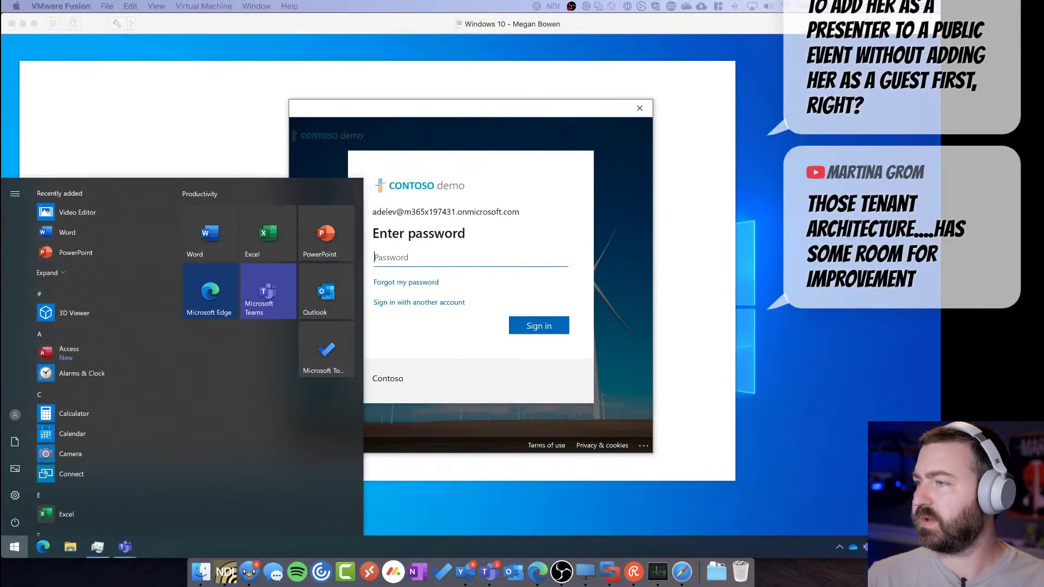
left_click(484, 261)
key("ctrl+v")
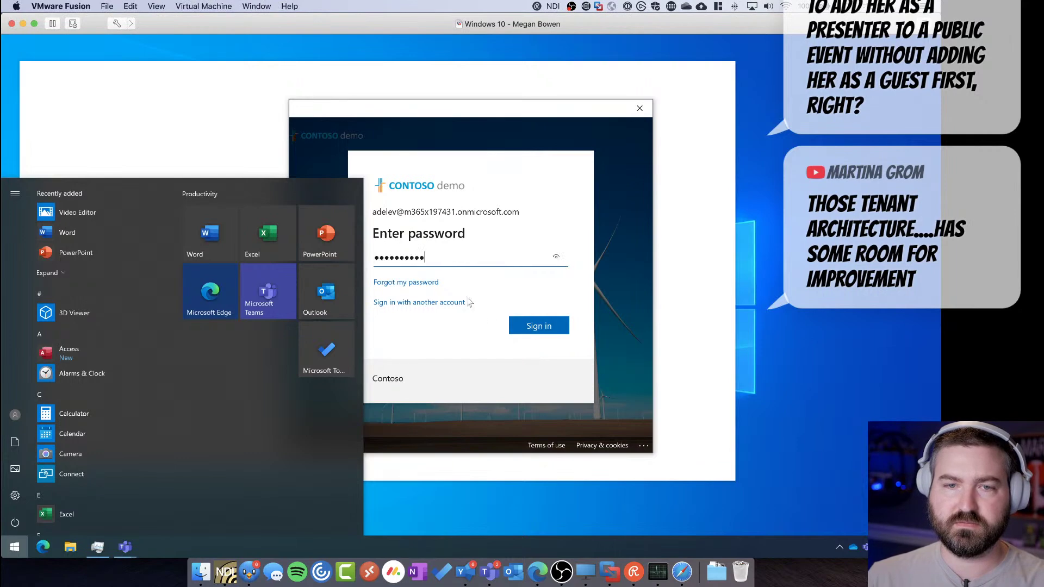
left_click(517, 331)
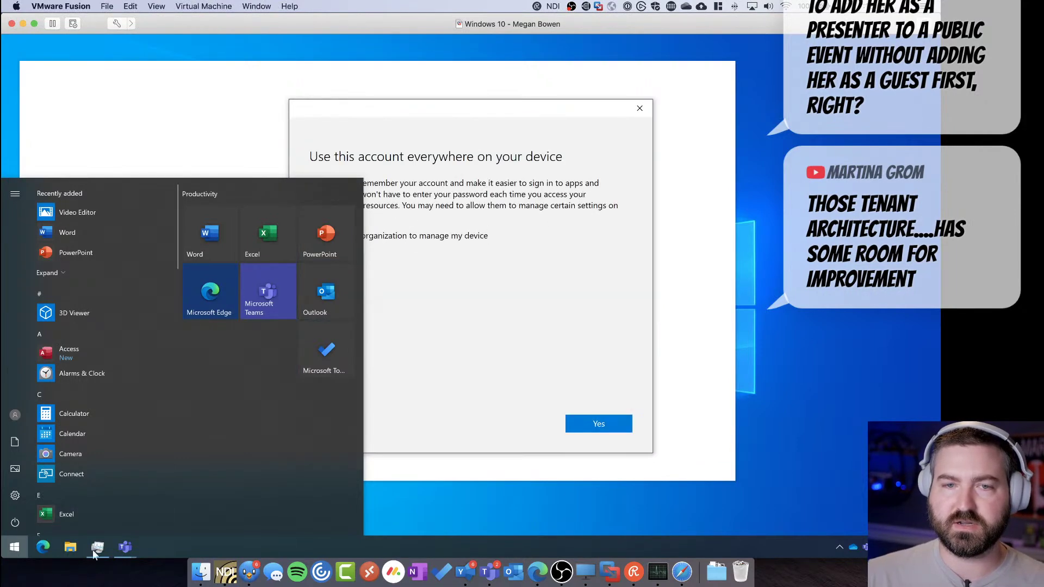
left_click(424, 319)
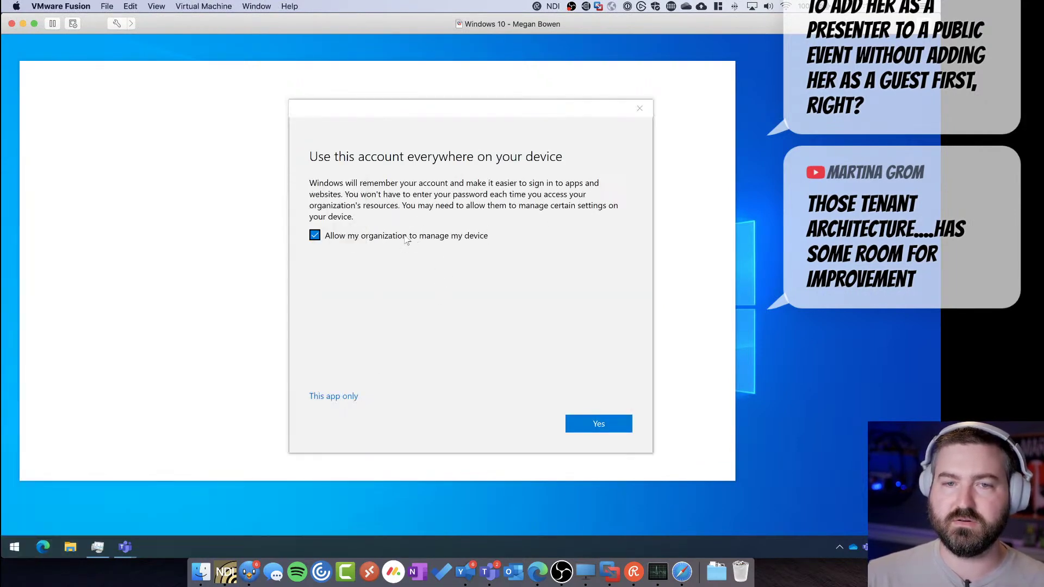
left_click(599, 424)
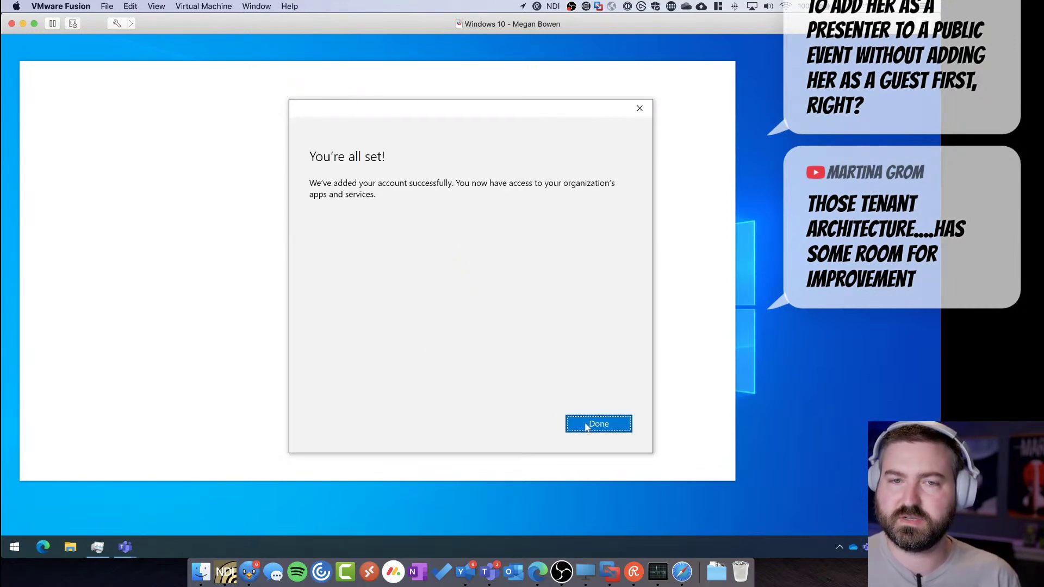
key("Return")
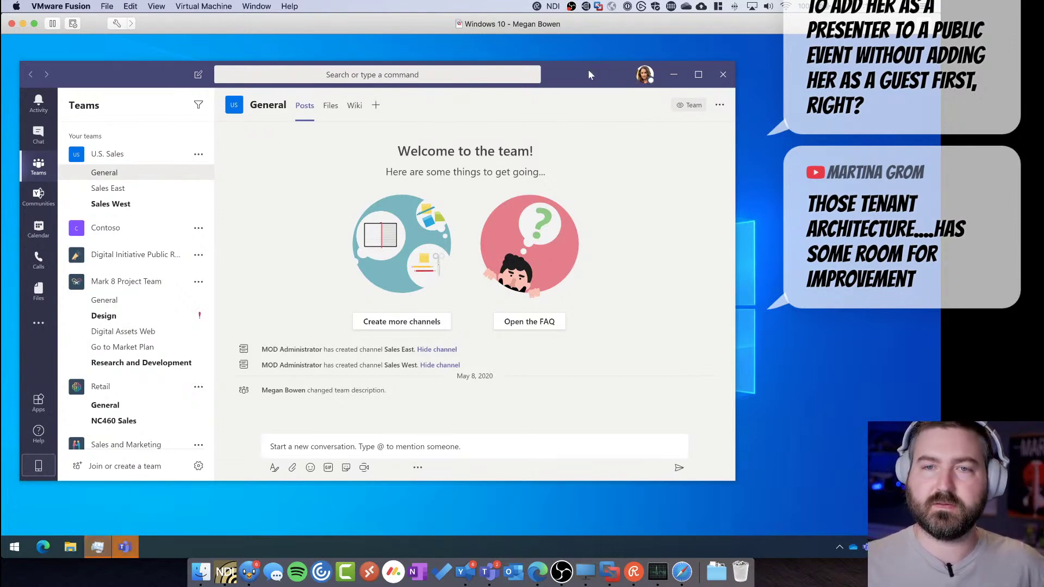
Open the Calendar with Ctrl+4, open the test live event, and press Join now
left_click_drag(588, 69, 587, 72)
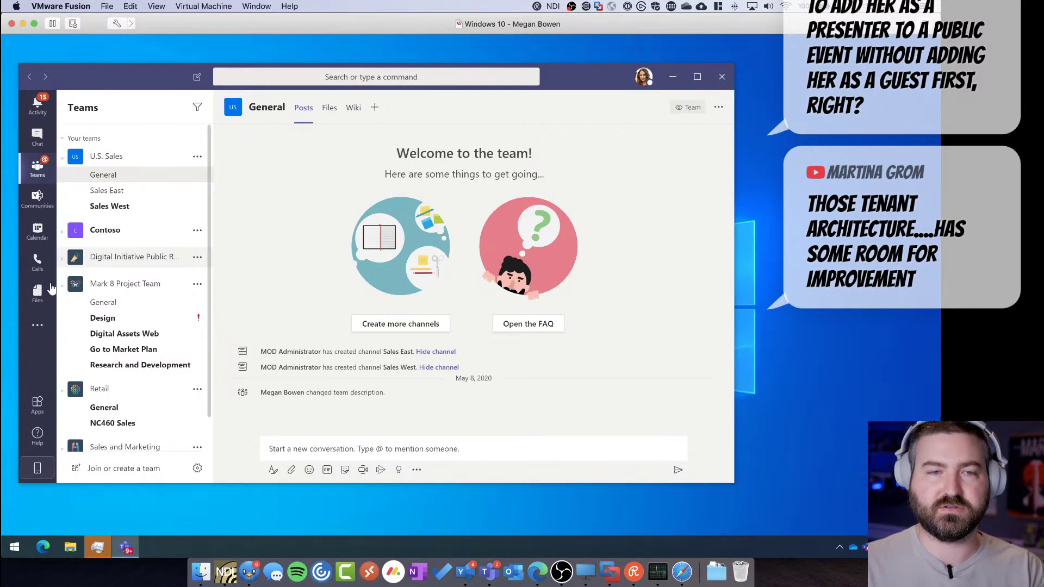
key("ctrl+4")
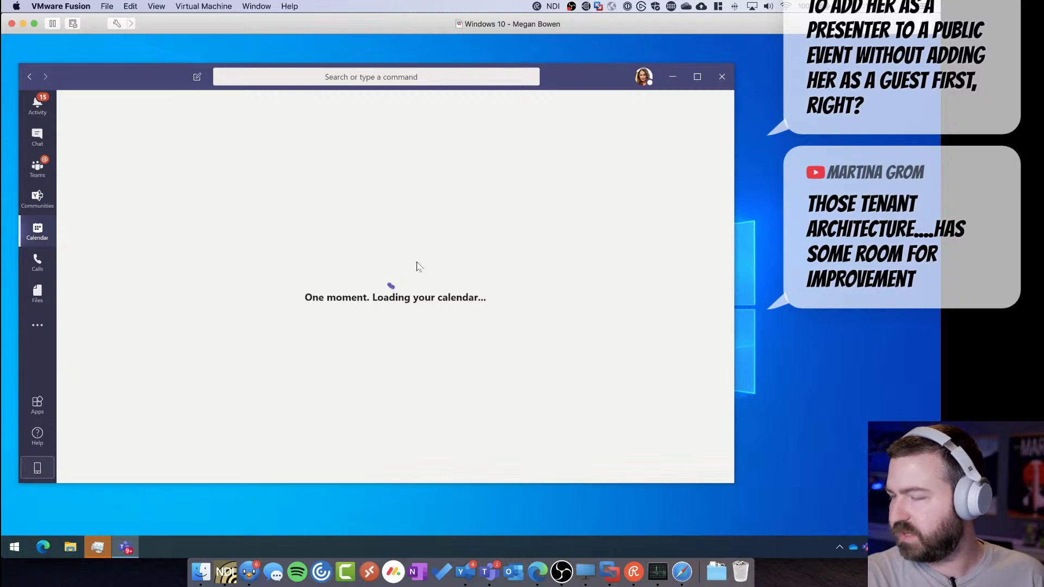
left_click(464, 571)
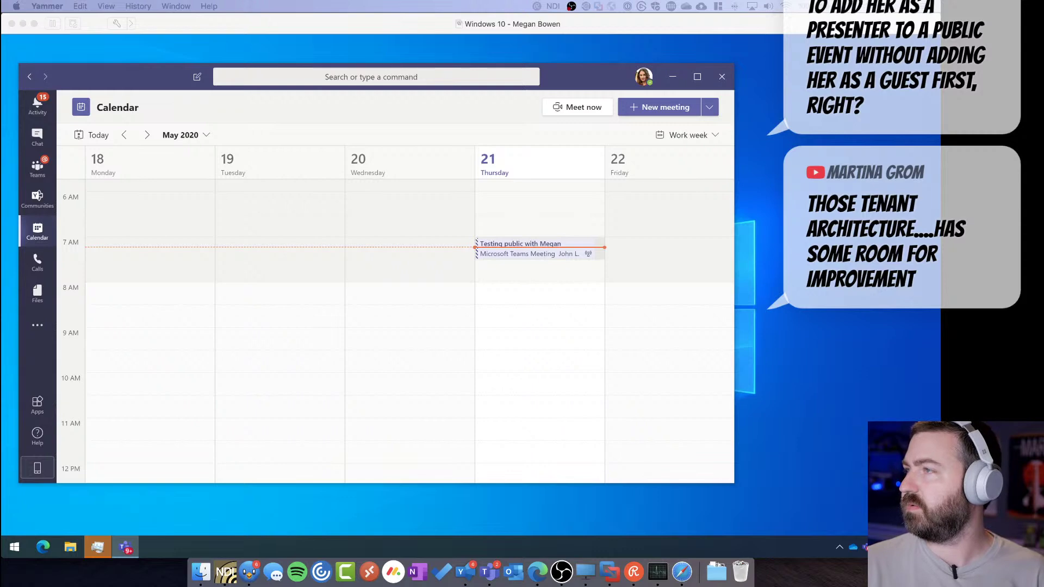
key("super+Tab")
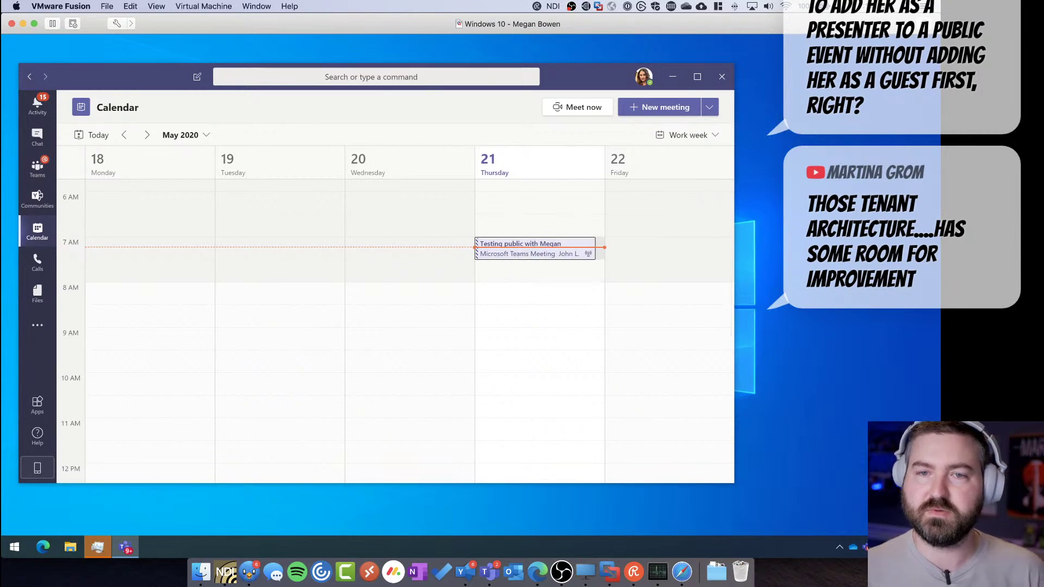
left_click(509, 258)
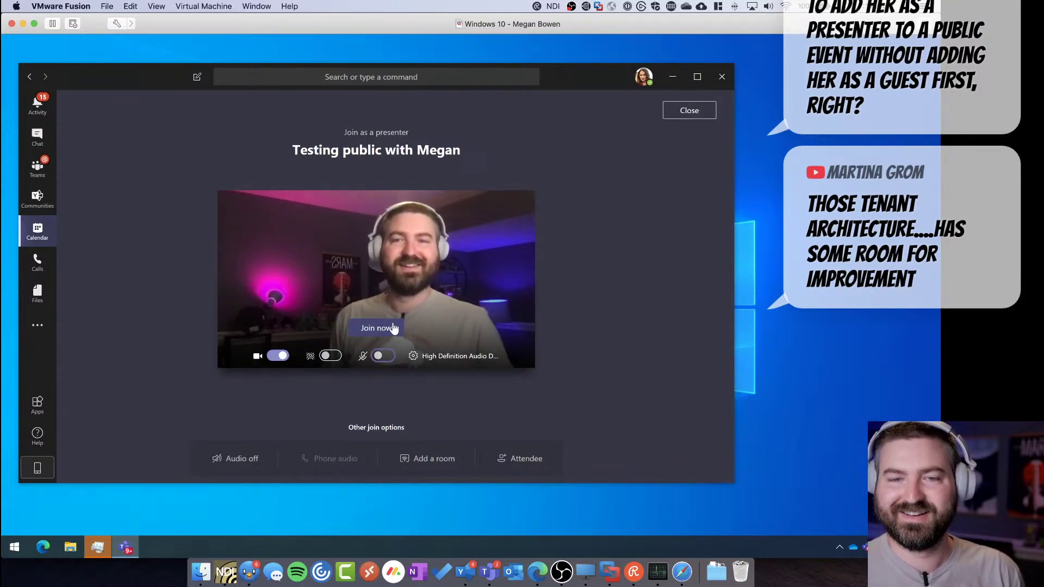
key("Return")
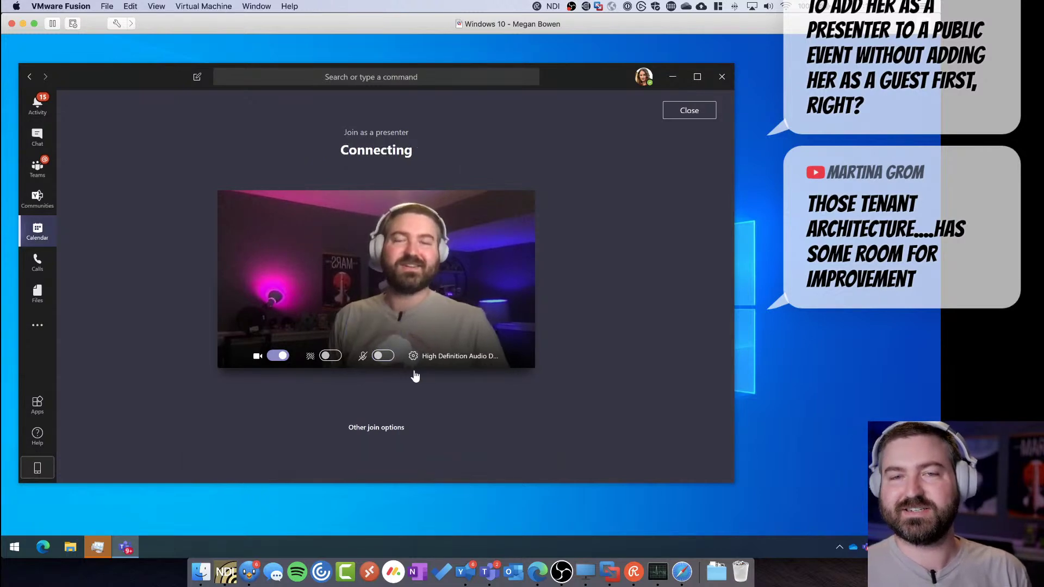